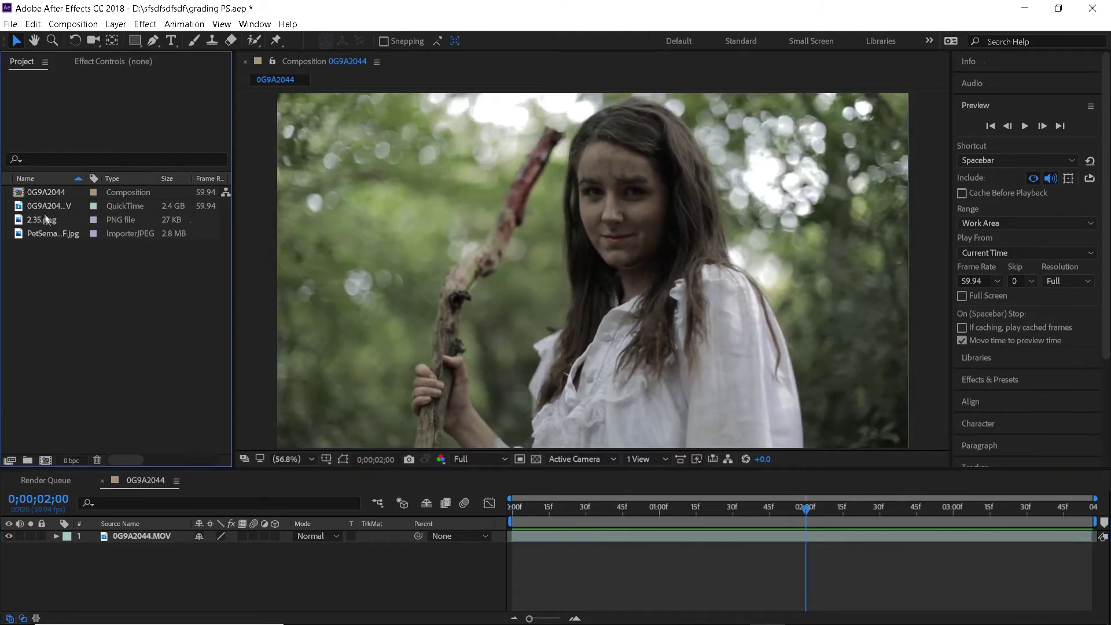
Add PetSemataryREF.jpg as a layer above the footage in the 0G9A2044 composition and fit it to the comp width.
{"action": "left_click", "coordinate": [50, 235]}
{"action": "left_click_drag", "start_coordinate": [51, 236], "coordinate": [154, 533]}
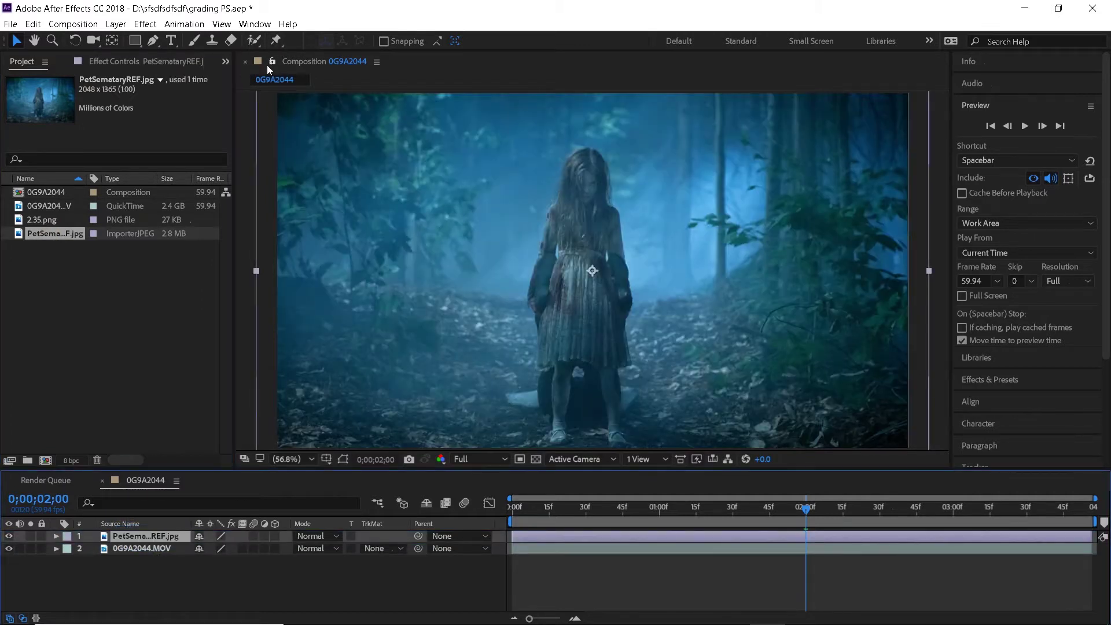
{"action": "left_click", "coordinate": [272, 61]}
{"action": "right_click", "coordinate": [167, 538]}
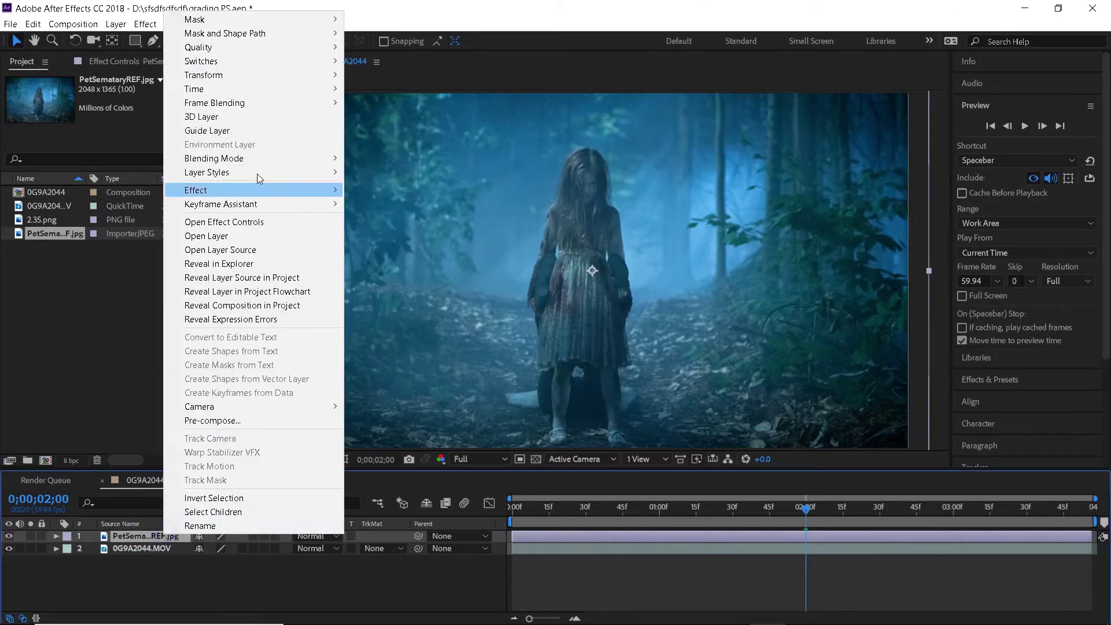
{"action": "mouse_move", "coordinate": [250, 75]}
{"action": "left_click", "coordinate": [443, 256]}
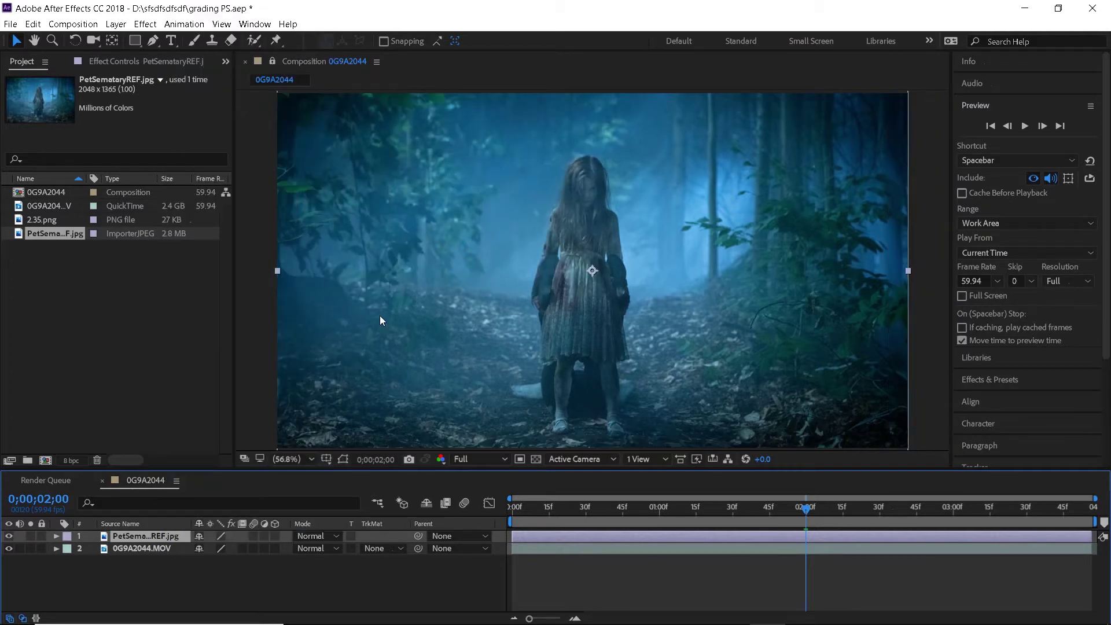
Pre-compose the PetSemataryREF.jpg layer and open the resulting nested composition.
{"action": "right_click", "coordinate": [151, 536]}
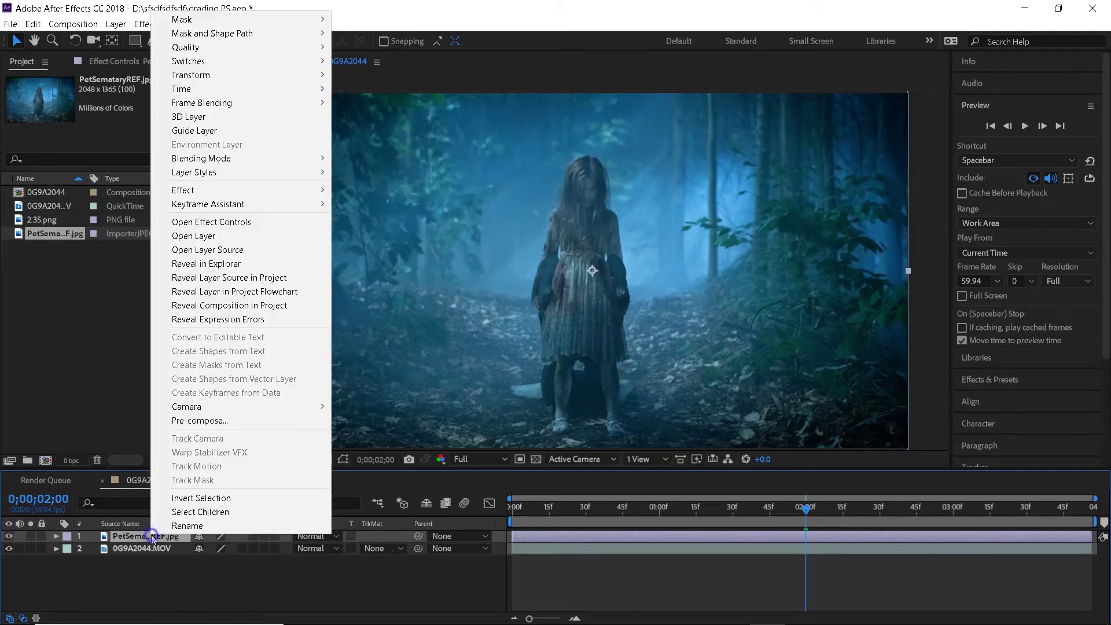
{"action": "left_click", "coordinate": [205, 424]}
{"action": "left_click", "coordinate": [590, 415]}
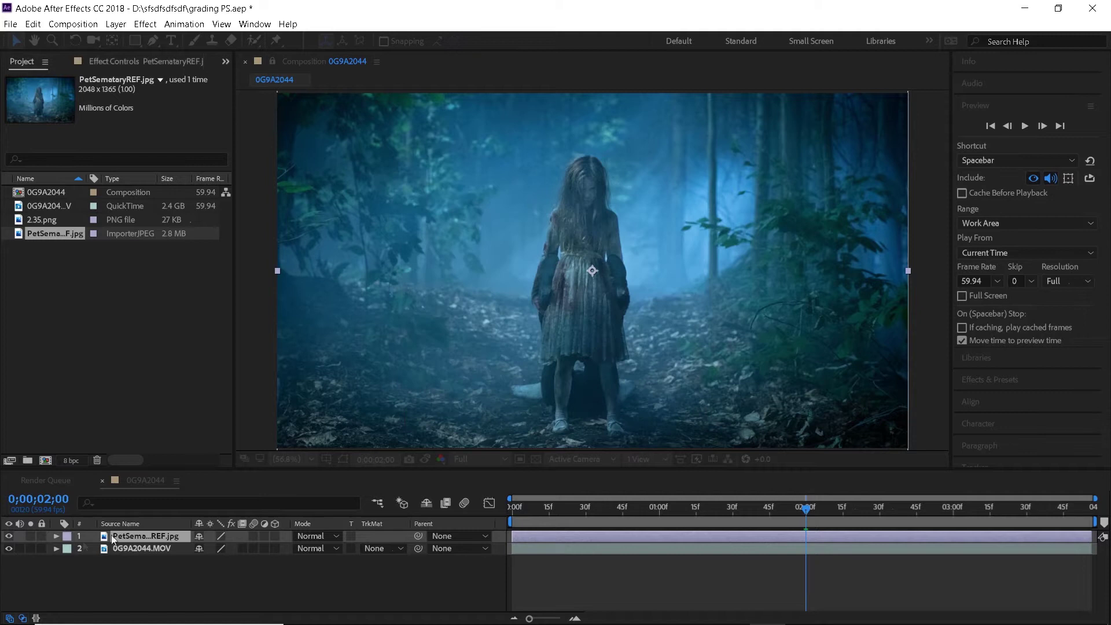
{"action": "double_click", "coordinate": [151, 534]}
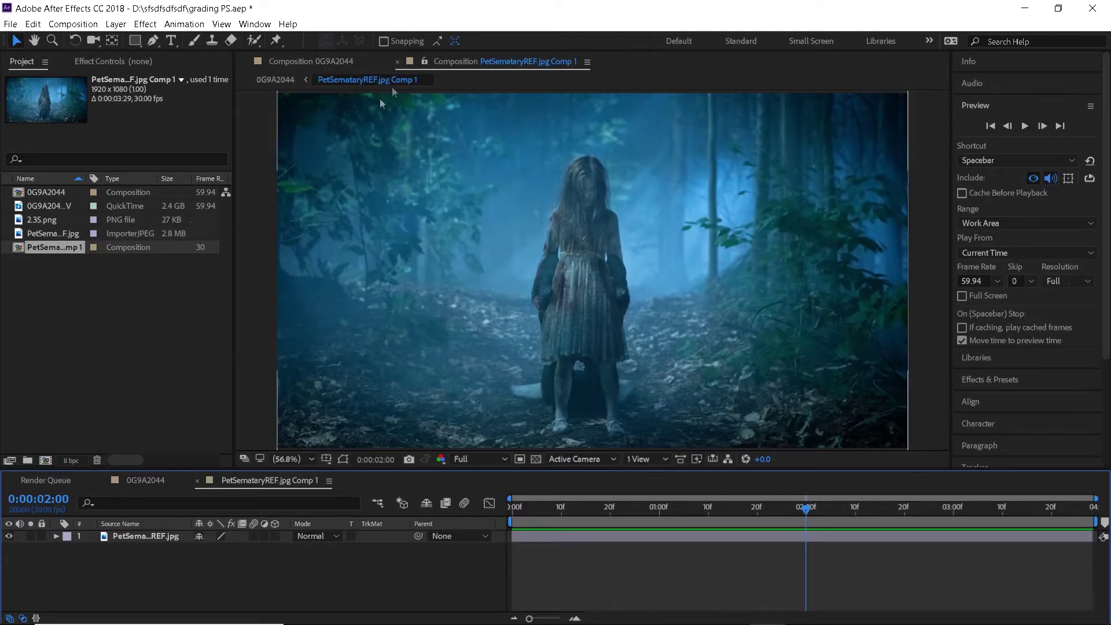
Lock the reference composition's viewer and dock it beside the 0G9A2044 viewer, widening the space for both.
{"action": "left_click", "coordinate": [425, 62]}
{"action": "left_click_drag", "start_coordinate": [443, 62], "coordinate": [242, 220]}
{"action": "left_click_drag", "start_coordinate": [234, 277], "coordinate": [187, 278]}
{"action": "left_click_drag", "start_coordinate": [951, 295], "coordinate": [1045, 284]}
Hide the reference pre-comp layer in the 0G9A2044 composition and select the 0G9A2044.MOV layer.
{"action": "left_click", "coordinate": [151, 481]}
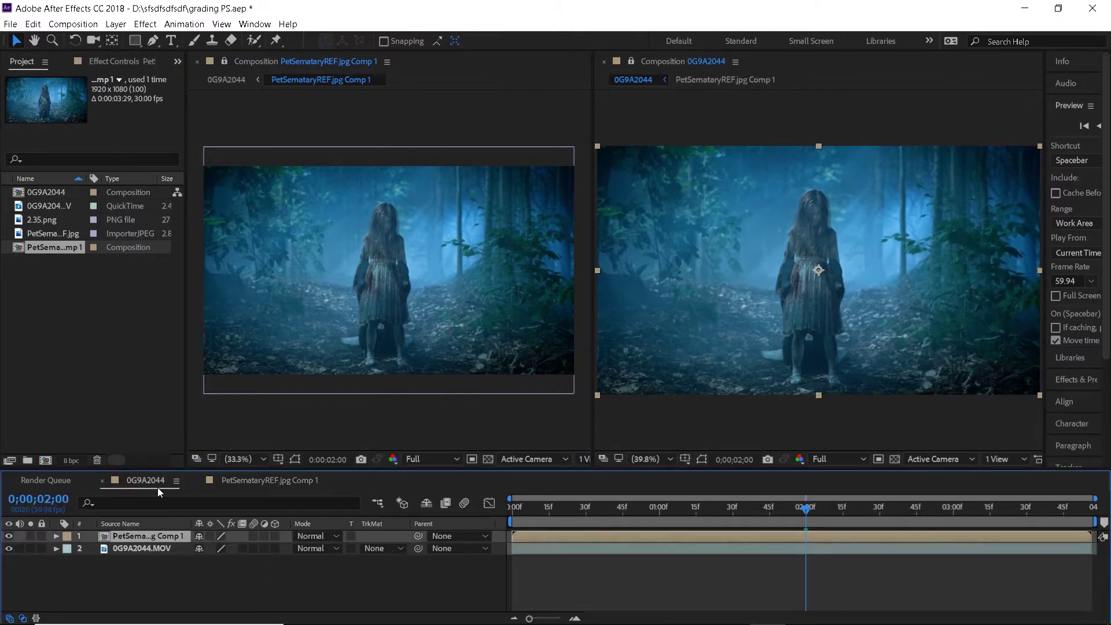
{"action": "left_click", "coordinate": [9, 536]}
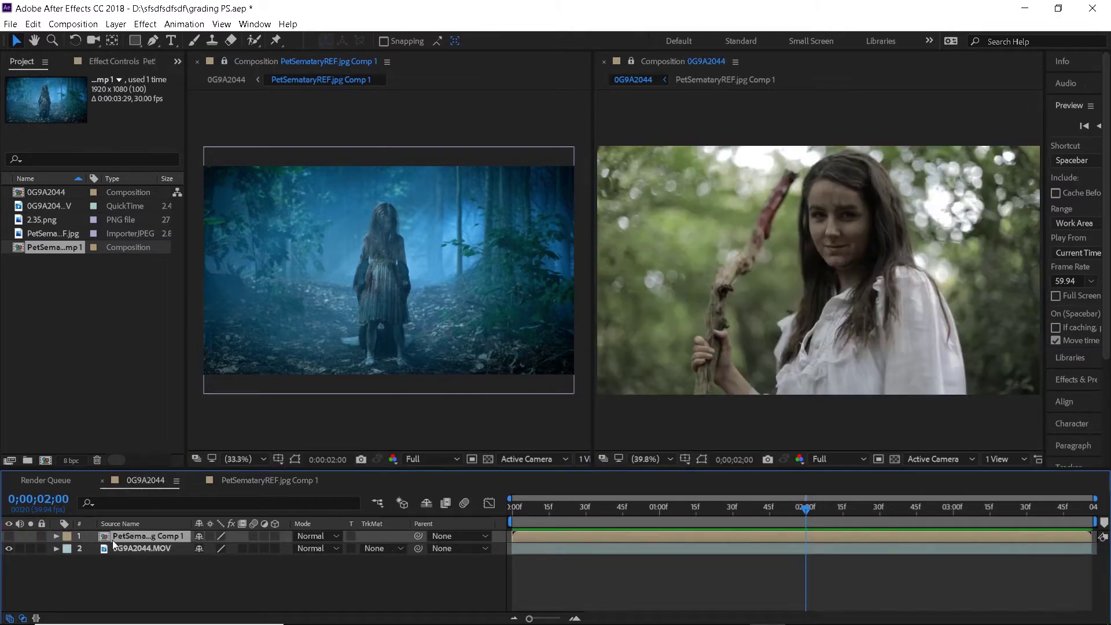
{"action": "left_click", "coordinate": [162, 549]}
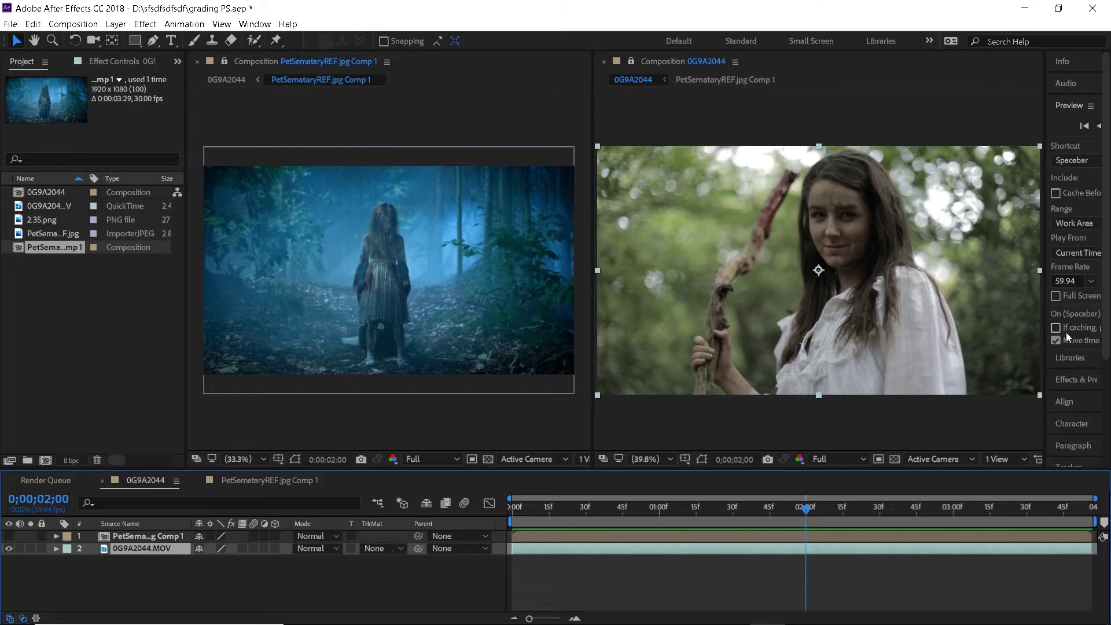
Adjust the side-by-side viewers so that the reference and the footage are both framed at 50% magnification.
{"action": "left_click_drag", "start_coordinate": [1044, 315], "coordinate": [1023, 306]}
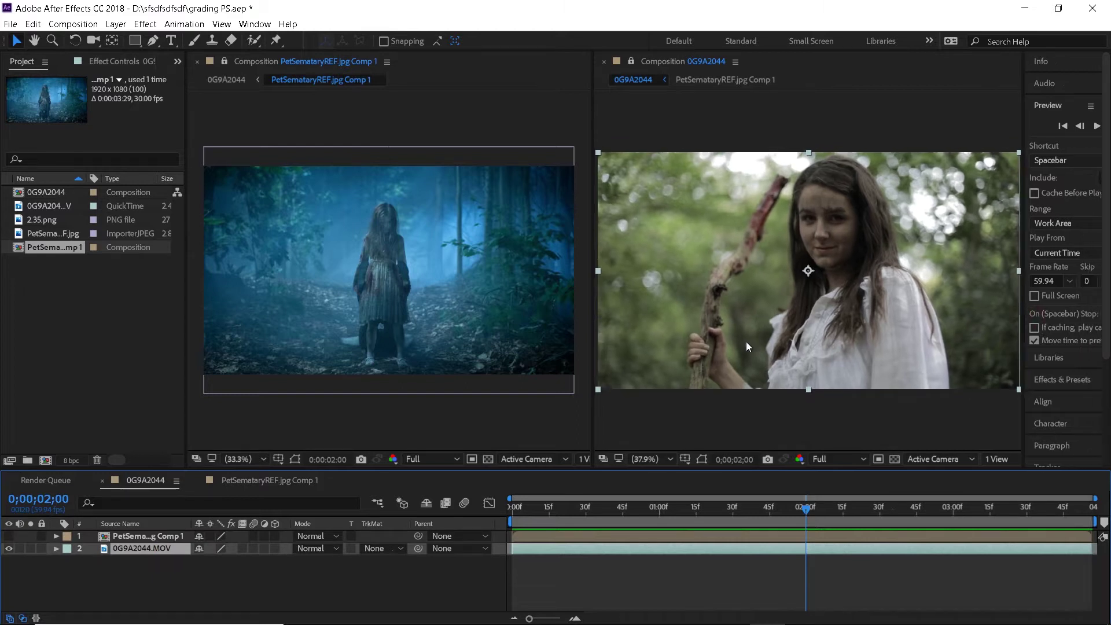
{"action": "scroll", "coordinate": [377, 287], "scroll_direction": "up", "scroll_amount": 2}
{"action": "scroll", "coordinate": [376, 286], "scroll_direction": "down", "scroll_amount": 1}
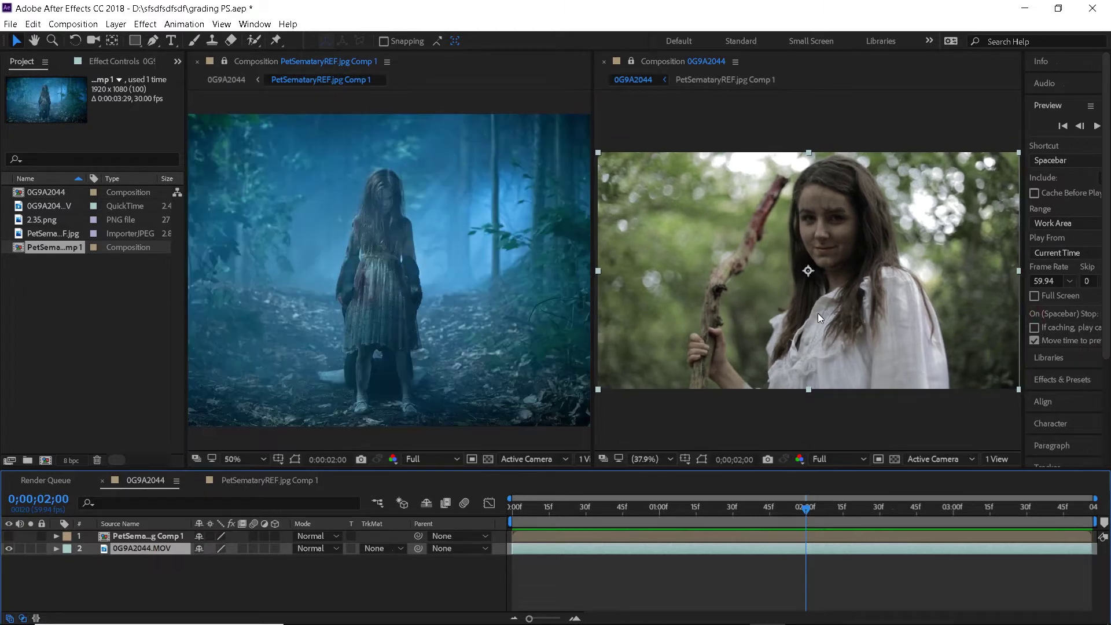
{"action": "scroll", "coordinate": [834, 314], "scroll_direction": "up", "scroll_amount": 2}
{"action": "scroll", "coordinate": [834, 314], "scroll_direction": "down", "scroll_amount": 1}
{"action": "left_click_drag", "start_coordinate": [890, 275], "coordinate": [863, 278]}
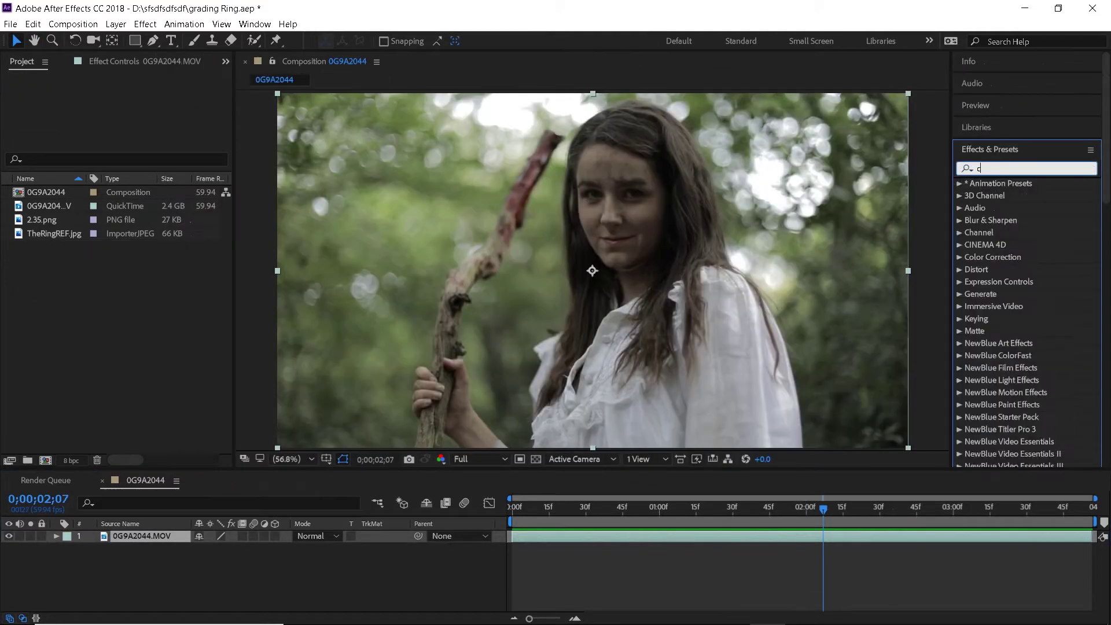
Try the Colorista IV effect on the 0G9A2044.MOV layer in the grading Ring project, and remove it after browsing its controls.
{"action": "left_click", "coordinate": [1010, 168]}
{"action": "type", "text": "coloris"}
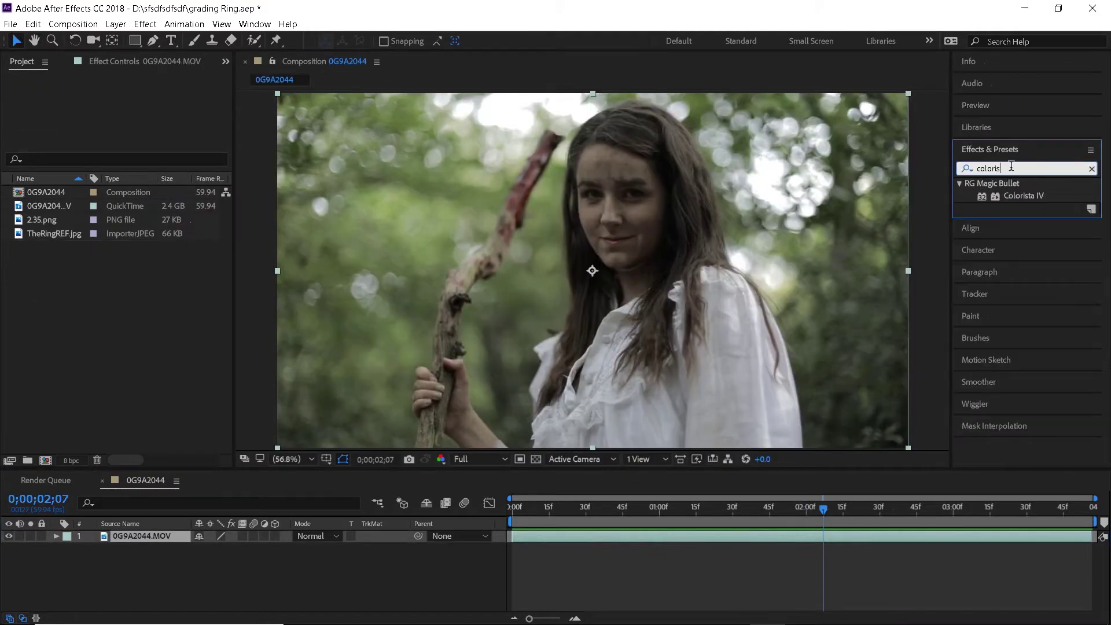
{"action": "left_click_drag", "start_coordinate": [1029, 192], "coordinate": [816, 545]}
{"action": "scroll", "coordinate": [85, 301], "scroll_direction": "down", "scroll_amount": 10}
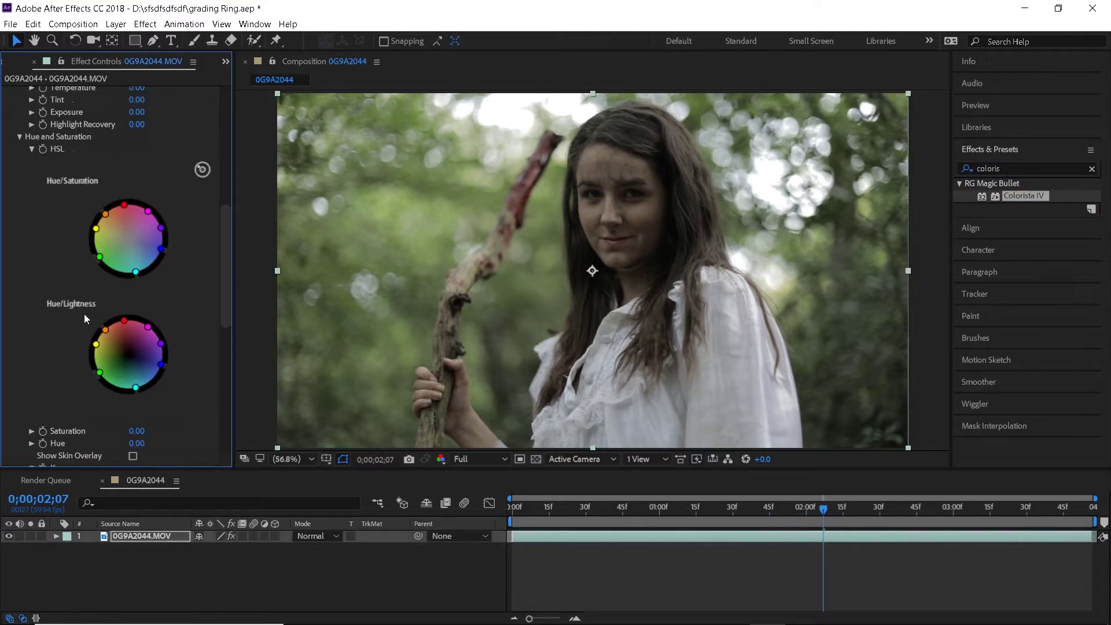
{"action": "scroll", "coordinate": [85, 314], "scroll_direction": "up", "scroll_amount": 12}
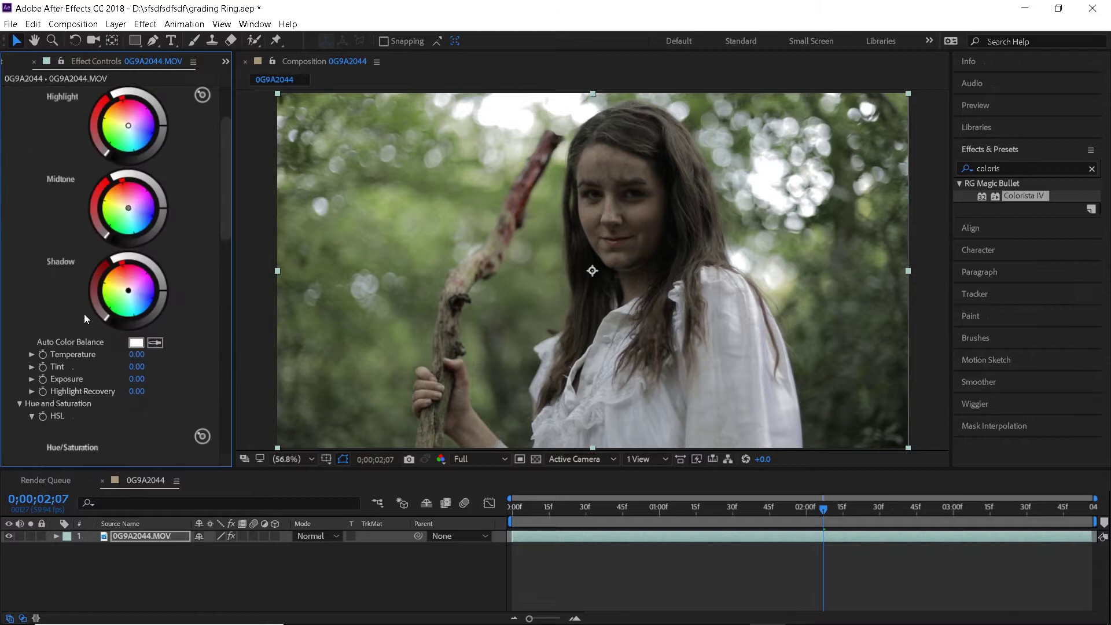
{"action": "key", "text": "Delete"}
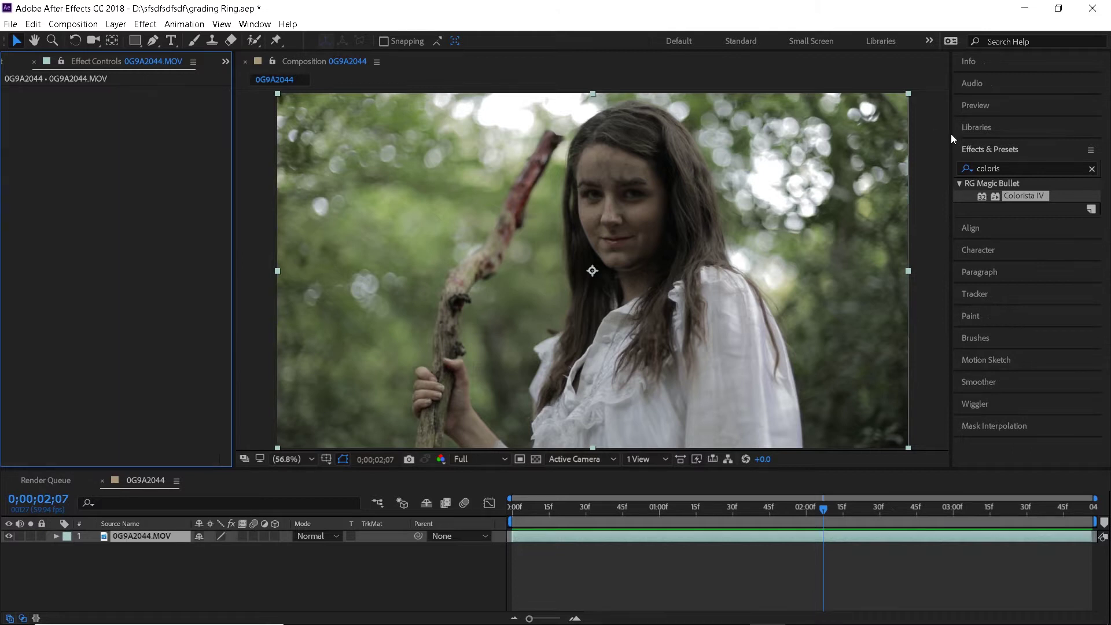
Try the Lumetri Color effect on the 0G9A2044.MOV layer, and remove it after viewing its Color Wheels, Creative and Basic Correction settings.
{"action": "double_click", "coordinate": [1000, 168]}
{"action": "type", "text": "lumetr"}
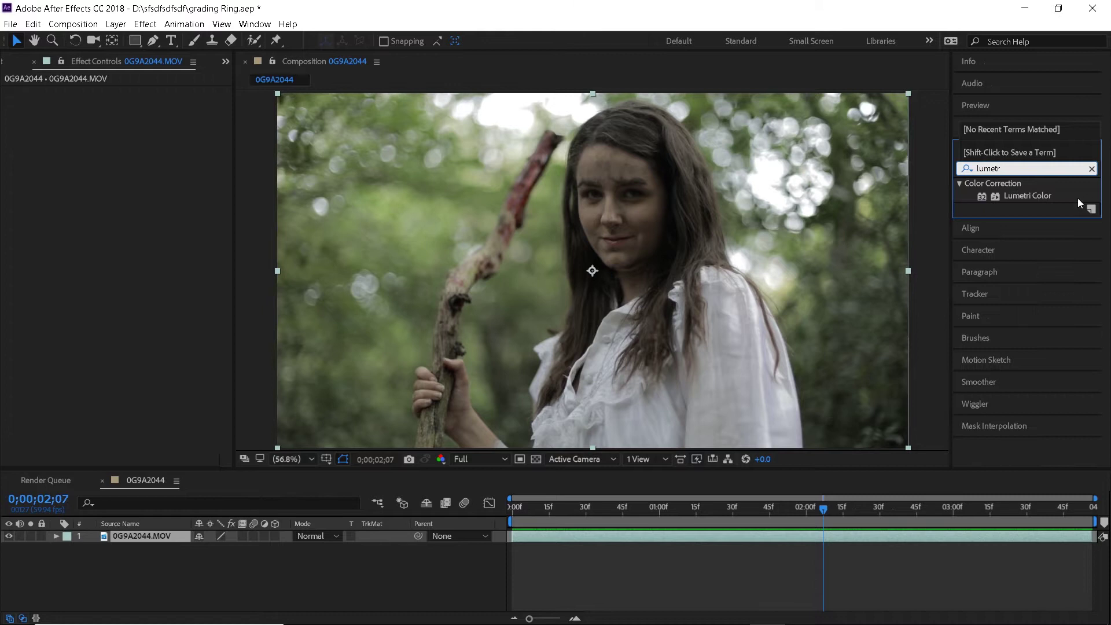
{"action": "left_click_drag", "start_coordinate": [1030, 196], "coordinate": [835, 537]}
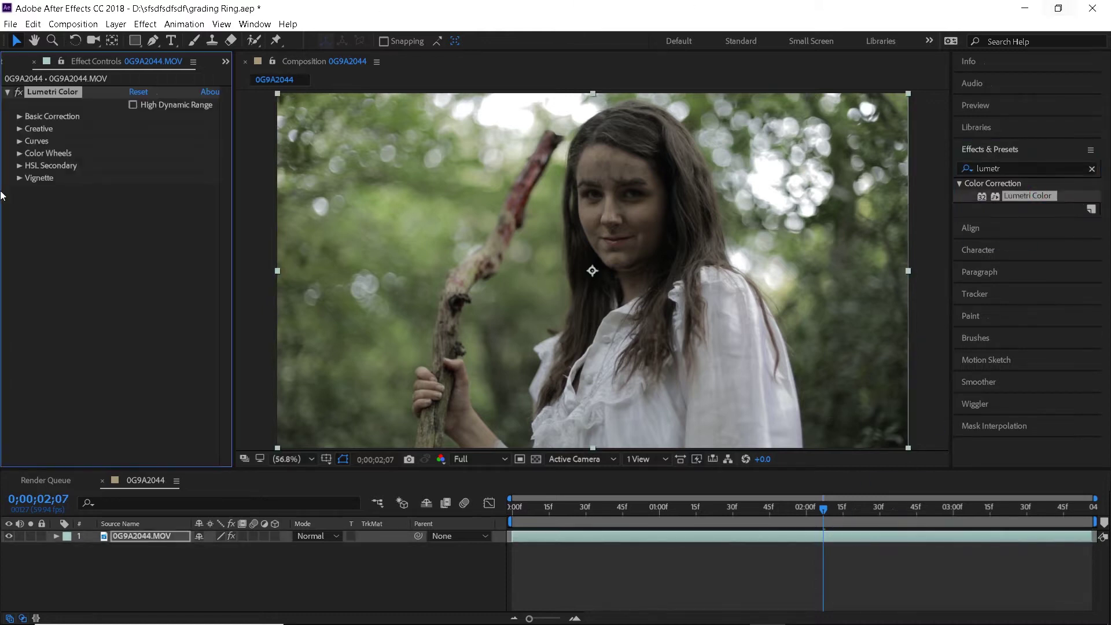
{"action": "left_click", "coordinate": [19, 154]}
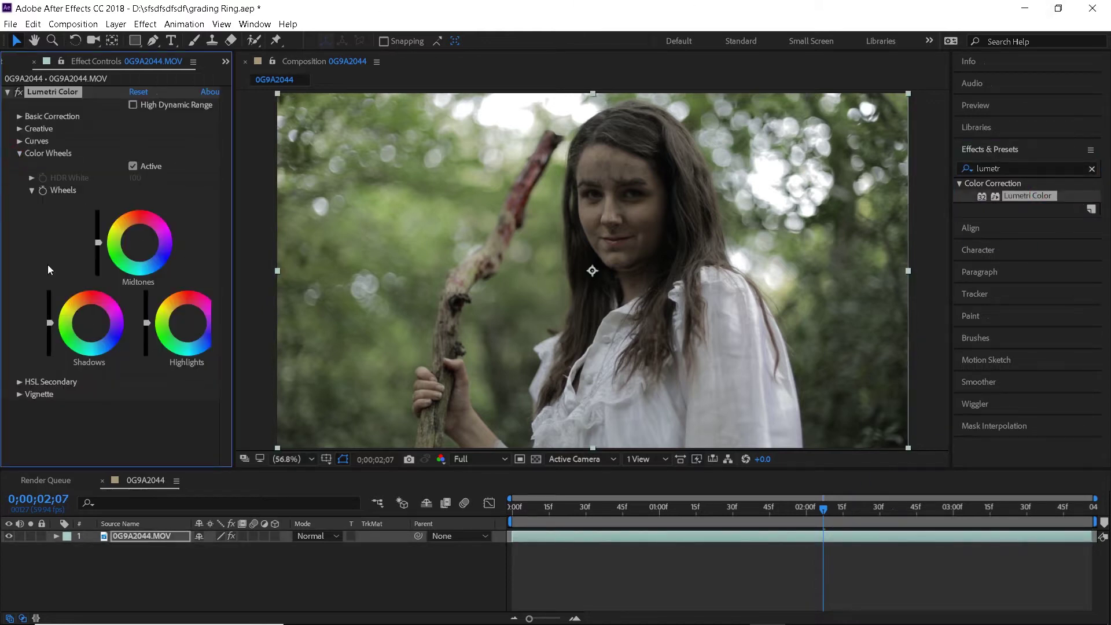
{"action": "left_click", "coordinate": [19, 128]}
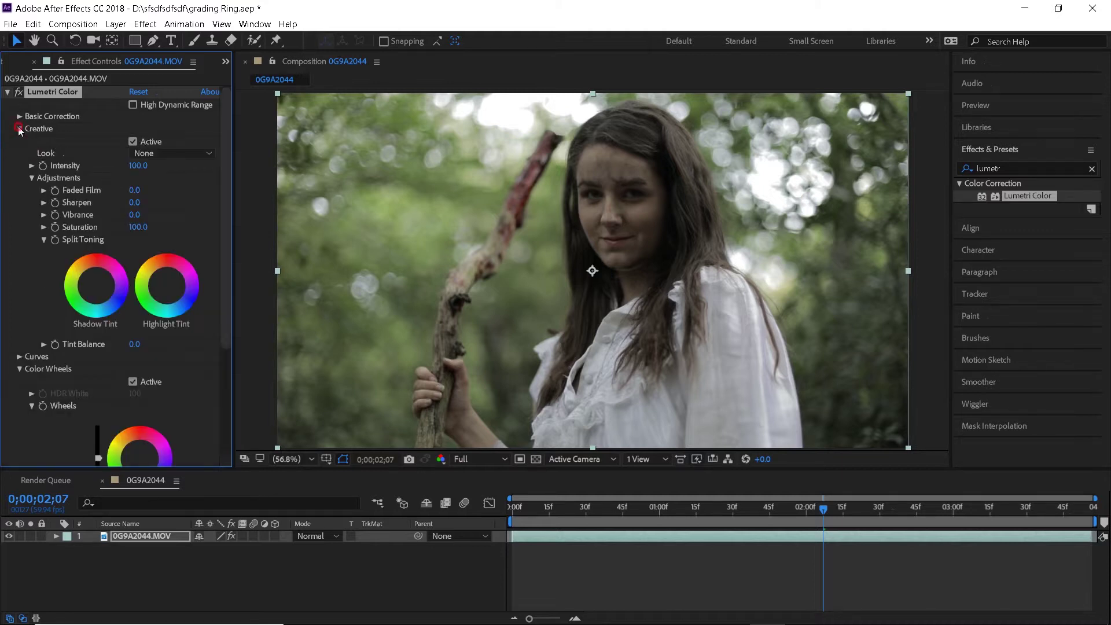
{"action": "left_click", "coordinate": [19, 129]}
{"action": "left_click", "coordinate": [19, 117]}
{"action": "left_click", "coordinate": [18, 118]}
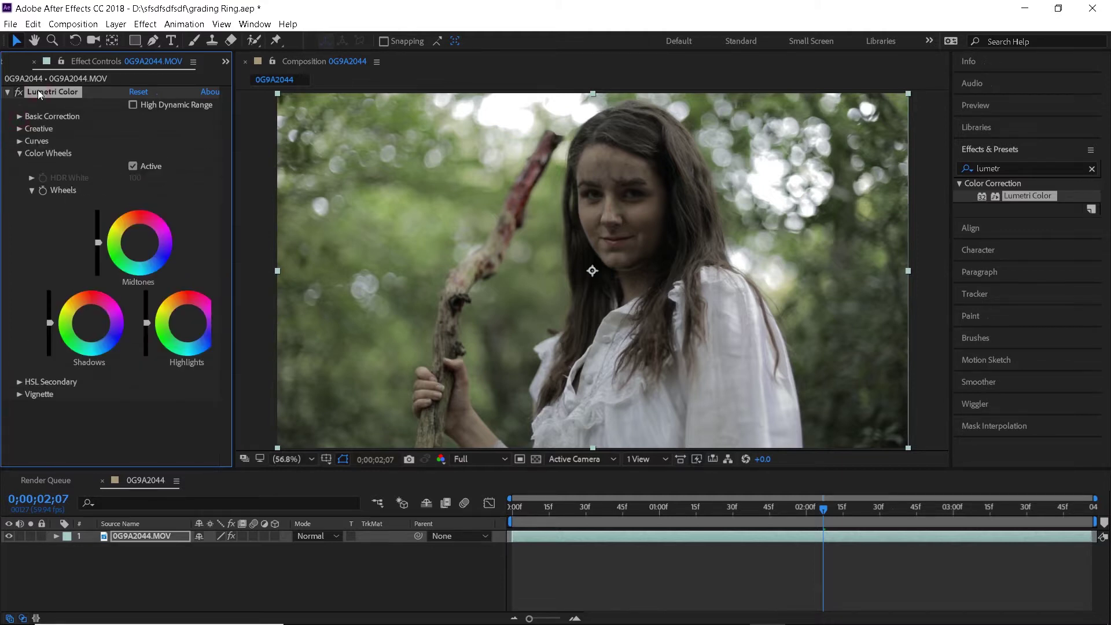
{"action": "key", "text": "Delete"}
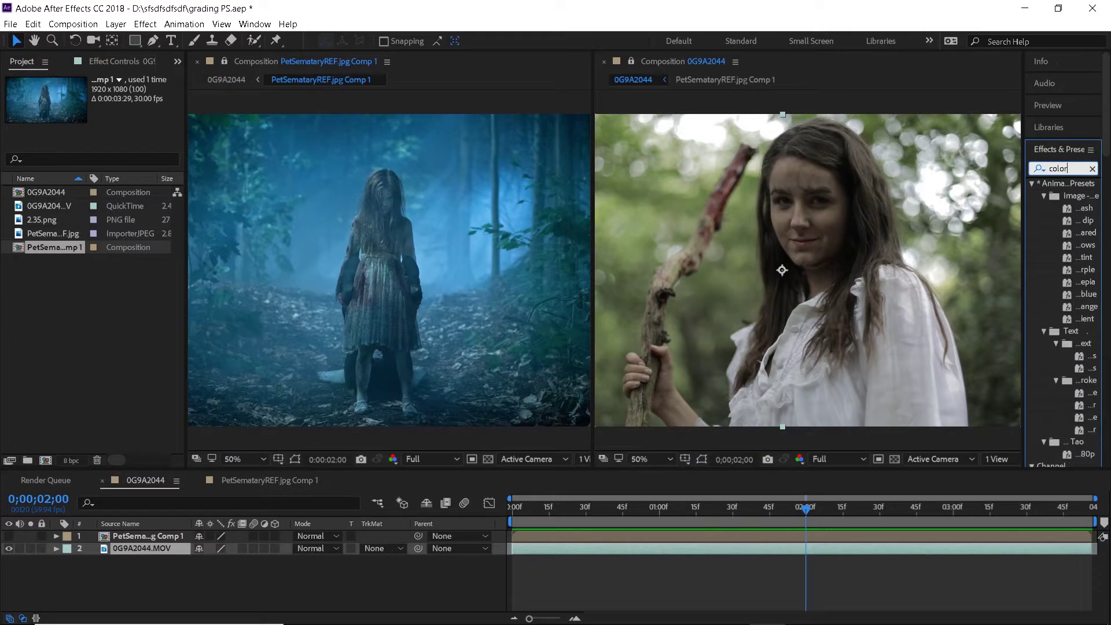
Apply Colorista IV to 0G9A2044.MOV in the grading PS project, darkening the highlights and pushing highlights, midtones and shadows toward blue.
{"action": "type", "text": "ist"}
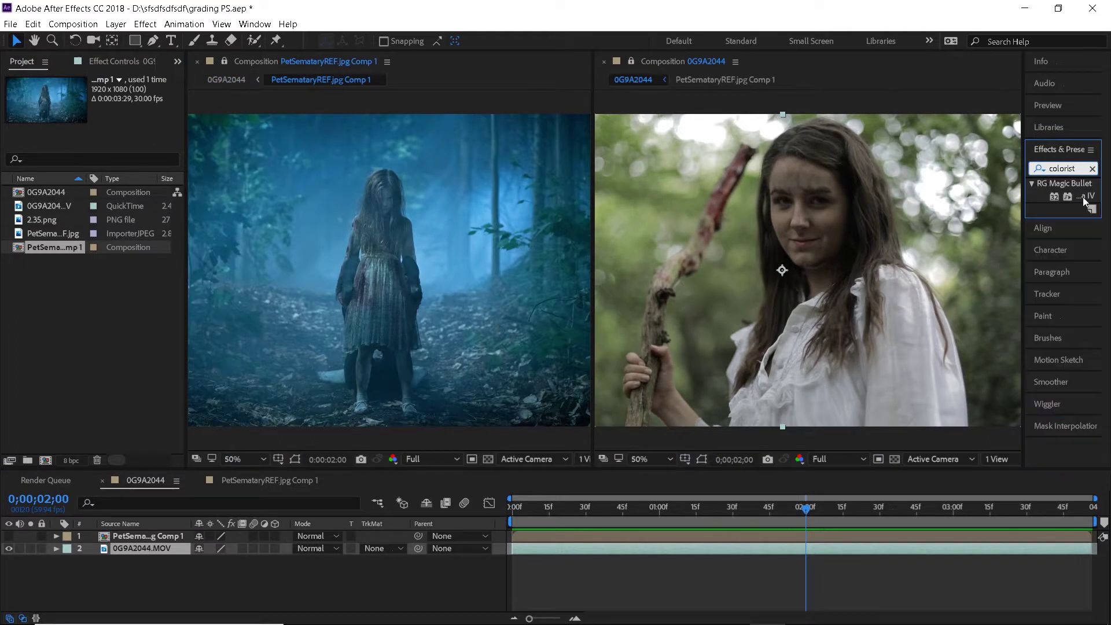
{"action": "left_click_drag", "start_coordinate": [1083, 199], "coordinate": [831, 549]}
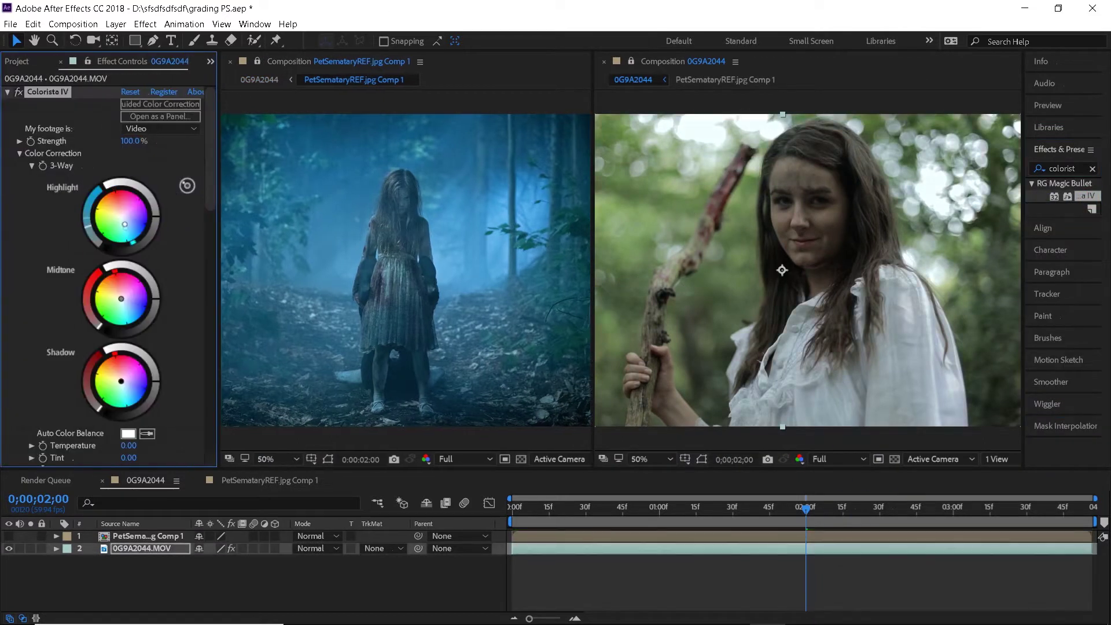
{"action": "left_click_drag", "start_coordinate": [121, 216], "coordinate": [29, 195]}
{"action": "mouse_move", "coordinate": [155, 217]}
{"action": "left_mouse_down"}
{"action": "mouse_move", "coordinate": [148, 239]}
{"action": "mouse_move", "coordinate": [134, 232]}
{"action": "left_mouse_up"}
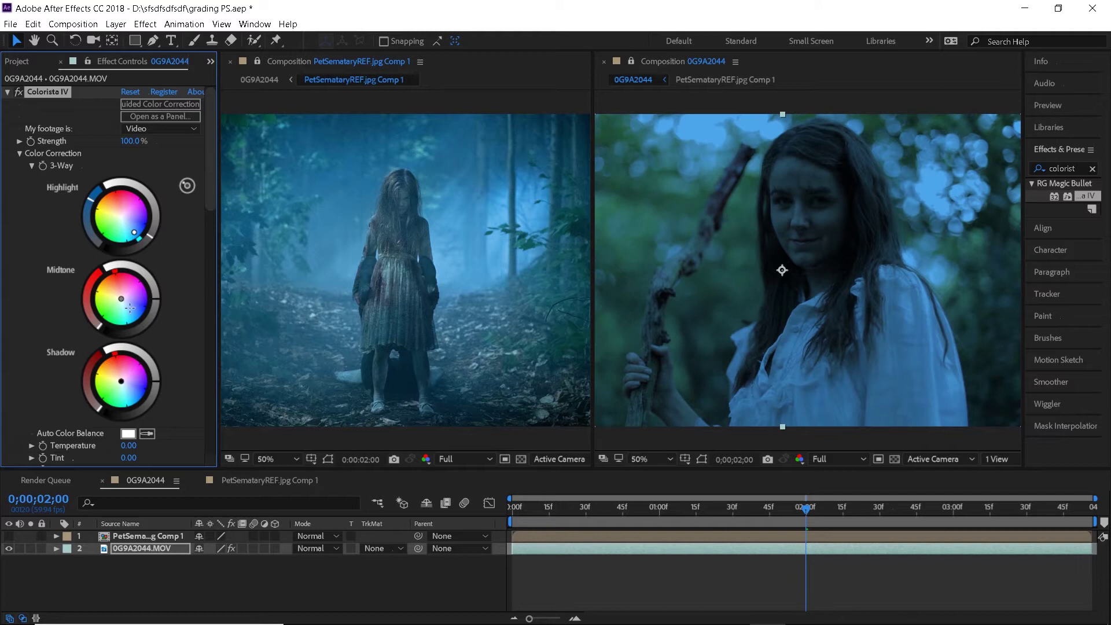
{"action": "left_click_drag", "start_coordinate": [130, 308], "coordinate": [127, 308]}
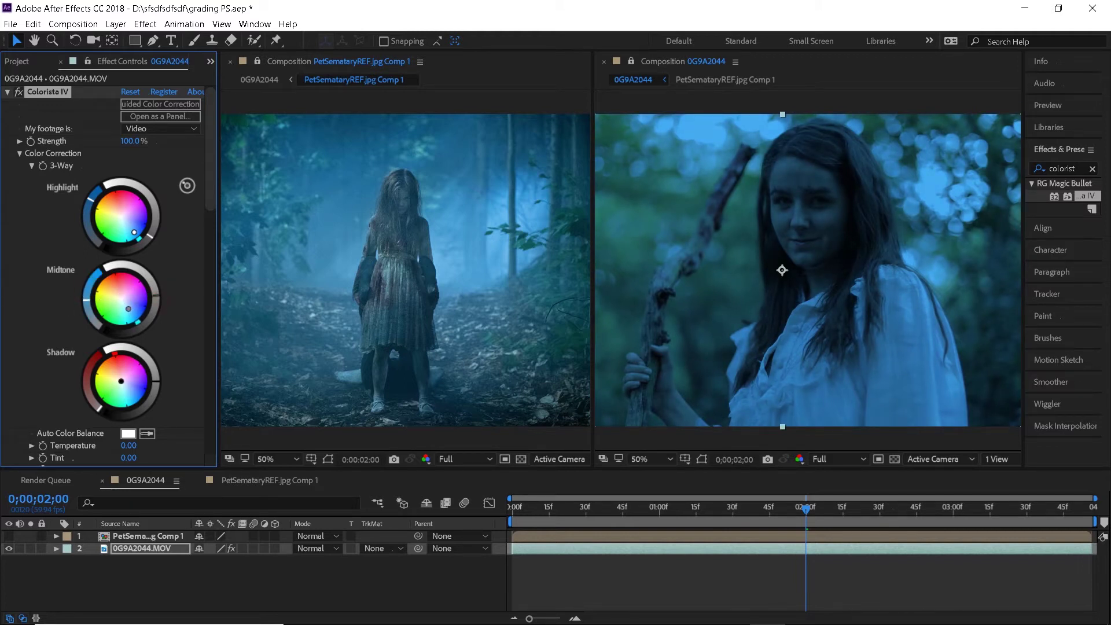
{"action": "left_click_drag", "start_coordinate": [121, 380], "coordinate": [127, 391]}
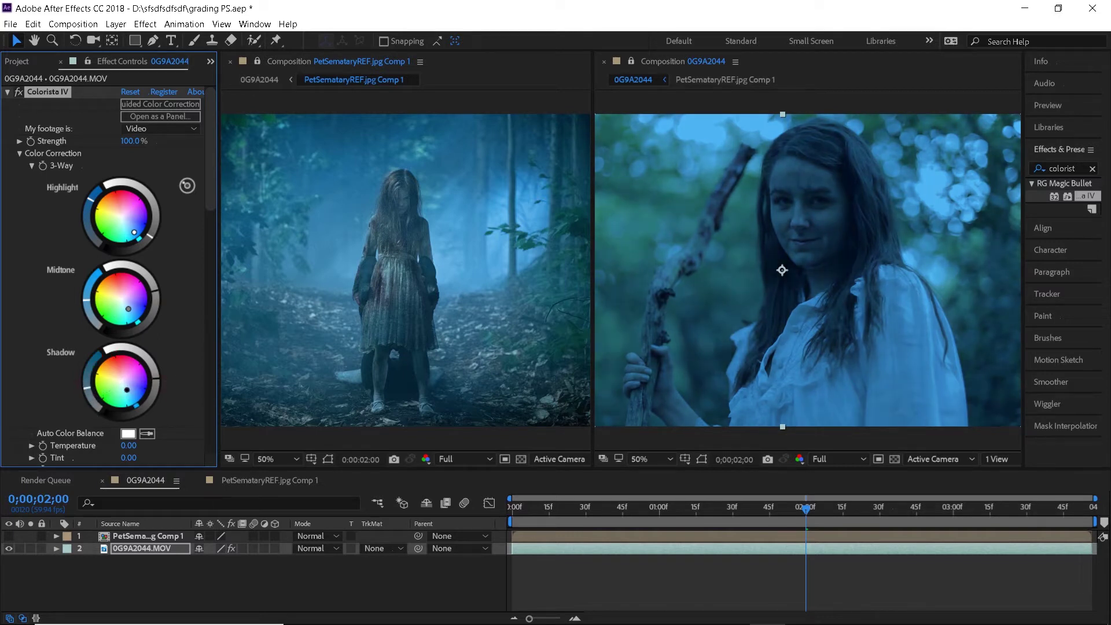
Set Colorista IV's Temperature to 25, Exposure to -0.22 and Saturation to 7.
{"action": "scroll", "coordinate": [156, 382], "scroll_direction": "down", "scroll_amount": 2}
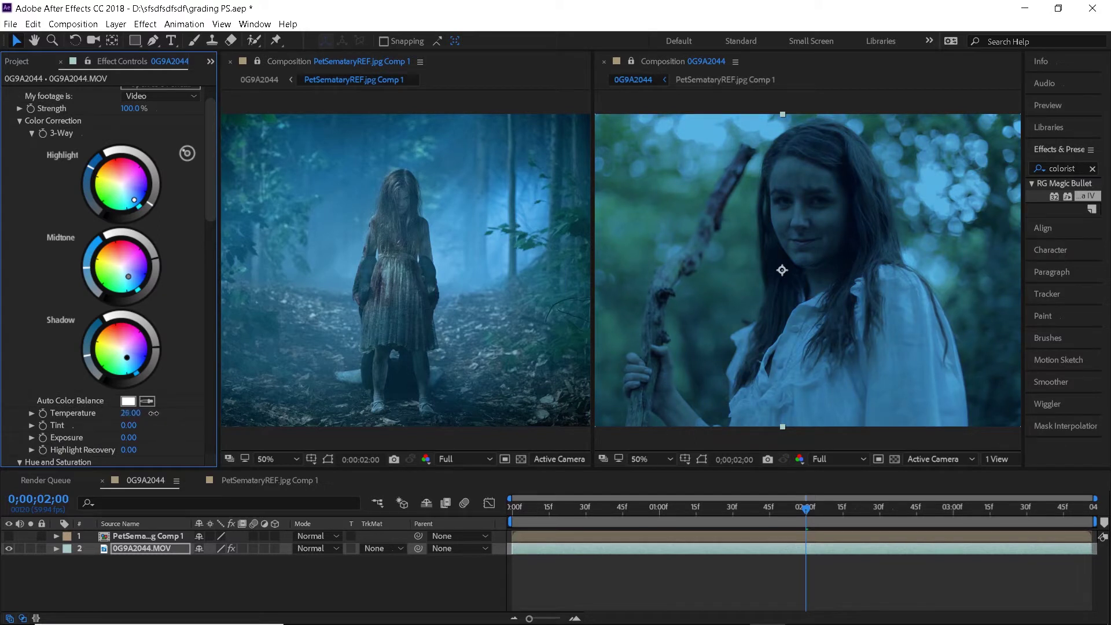
{"action": "left_click_drag", "start_coordinate": [130, 437], "coordinate": [117, 443]}
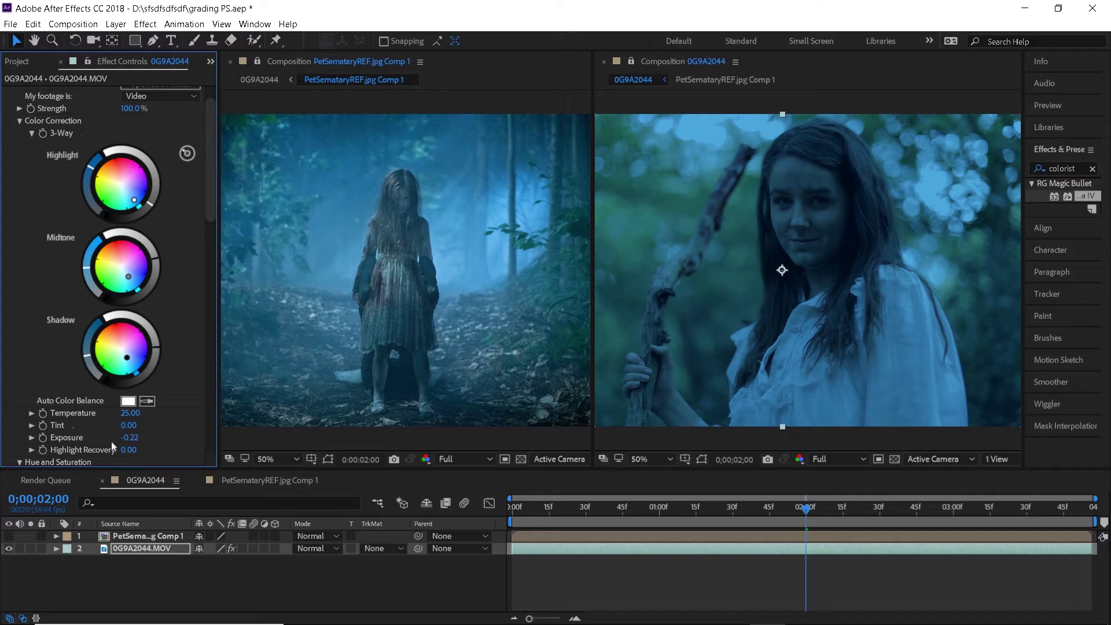
{"action": "scroll", "coordinate": [113, 447], "scroll_direction": "down", "scroll_amount": 15}
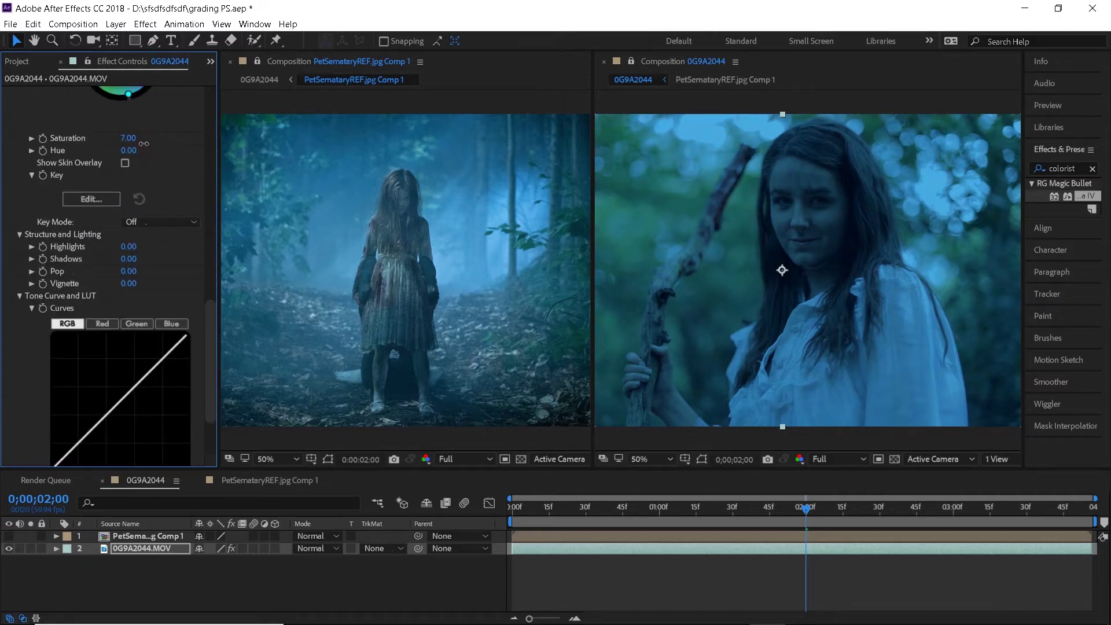
Set Colorista IV's Structure and Lighting values to Highlights 40, Shadows -10, Pop 6 and Vignette 40.
{"action": "scroll", "coordinate": [154, 256], "scroll_direction": "down", "scroll_amount": 1}
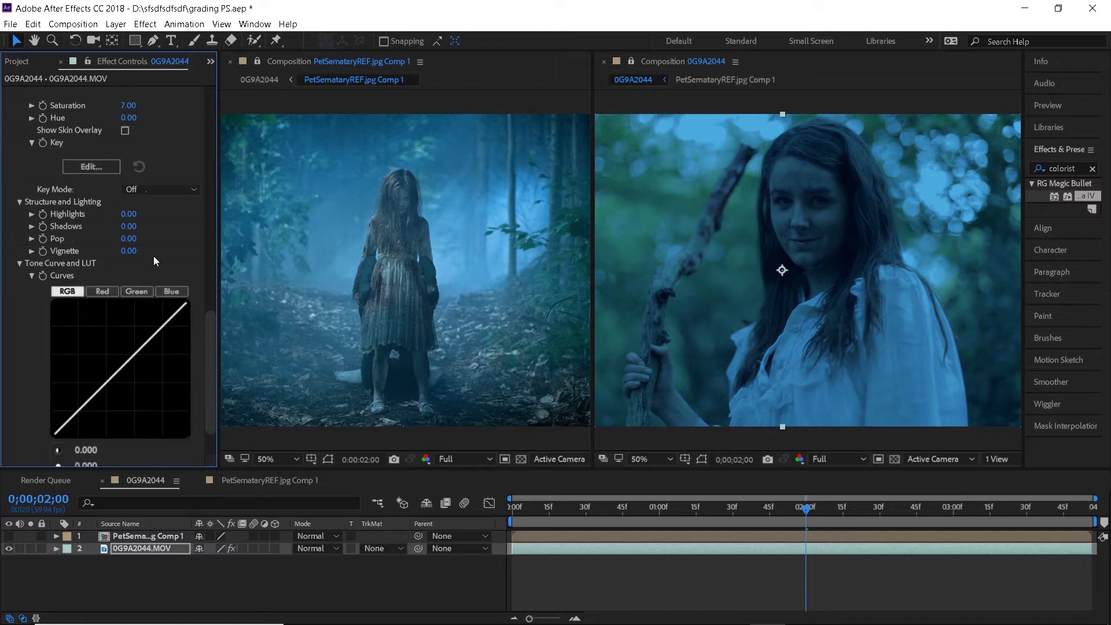
{"action": "left_click_drag", "start_coordinate": [129, 214], "coordinate": [159, 254]}
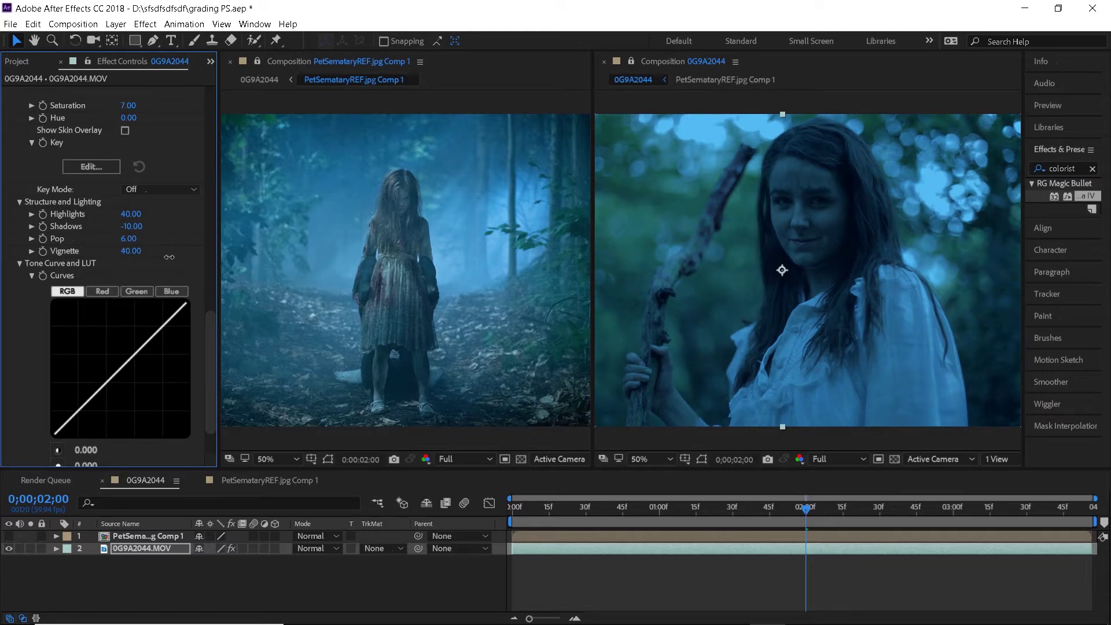
{"action": "scroll", "coordinate": [822, 329], "scroll_direction": "up", "scroll_amount": 1}
{"action": "scroll", "coordinate": [35, 269], "scroll_direction": "down", "scroll_amount": 1}
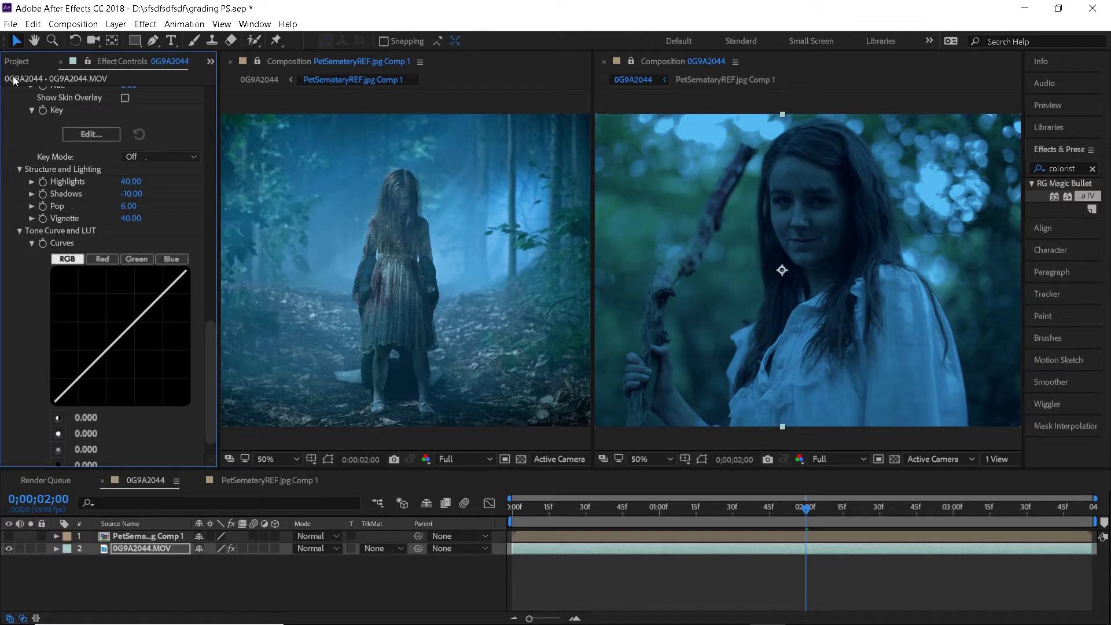
Duplicate the graded 0G9A2044.MOV layer and delete the Colorista IV effect from the upper copy.
{"action": "key", "text": "ctrl+d"}
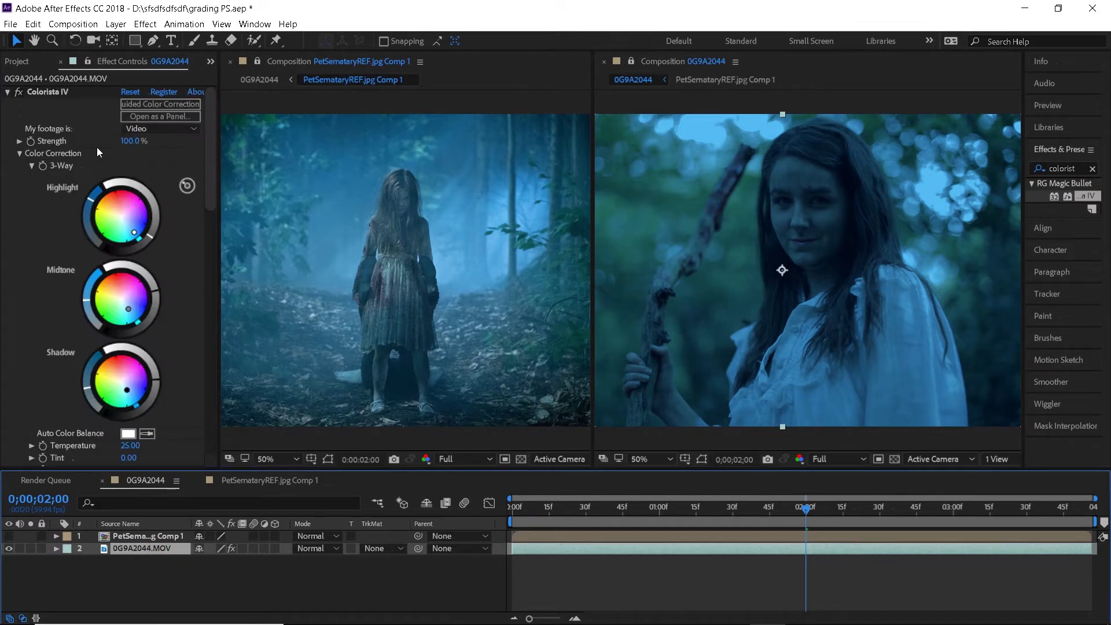
{"action": "left_click", "coordinate": [51, 94]}
{"action": "key", "text": "Delete"}
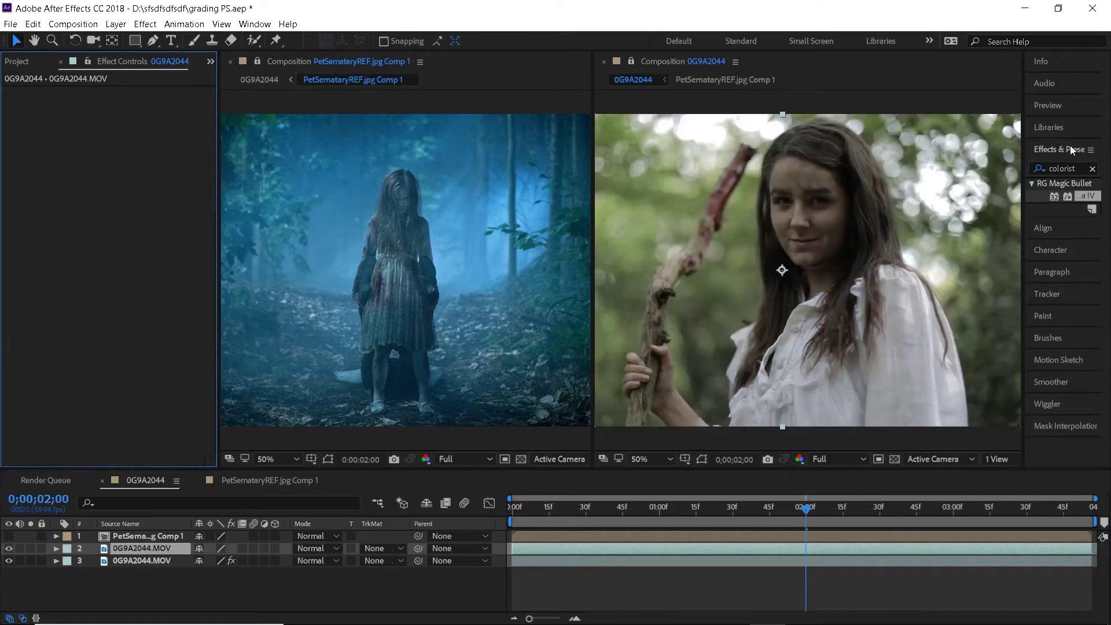
Hide the graded layer and apply Luma Key to the upper 0G9A2044.MOV copy, set to Key Out Brighter with Threshold 177.
{"action": "left_click", "coordinate": [1091, 168]}
{"action": "type", "text": "luma ke"}
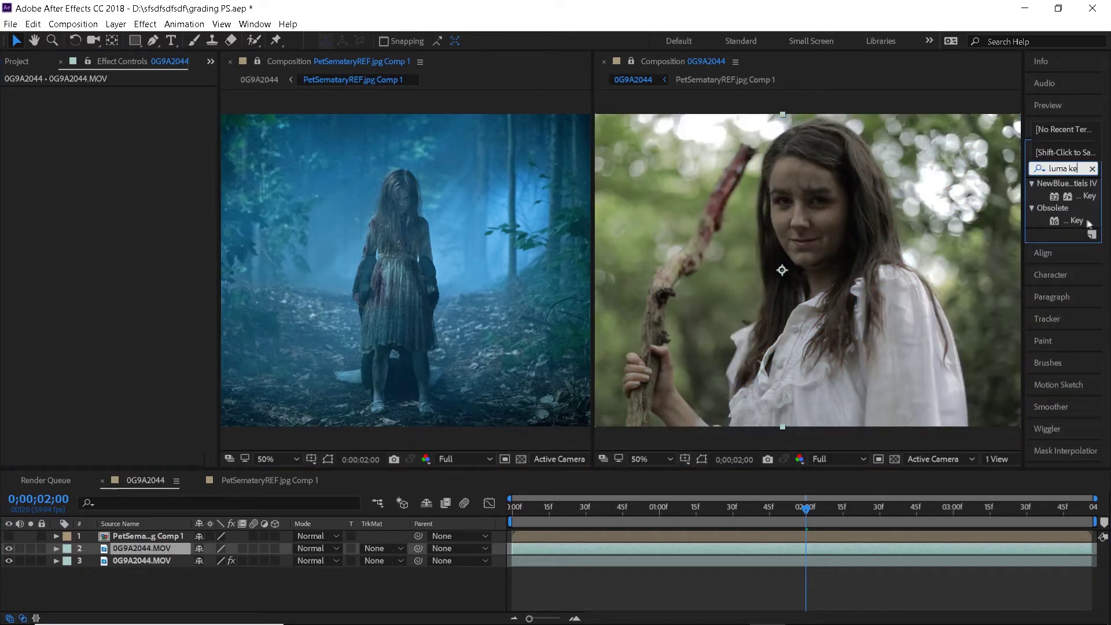
{"action": "left_click_drag", "start_coordinate": [1076, 220], "coordinate": [793, 545]}
{"action": "left_click", "coordinate": [8, 560]}
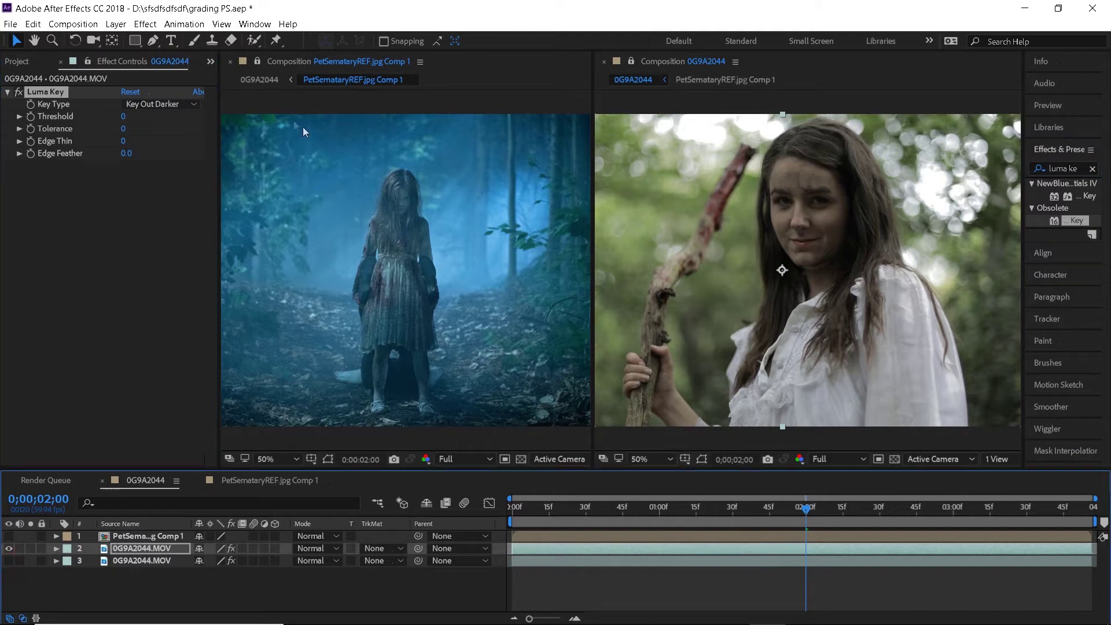
{"action": "left_click", "coordinate": [155, 103]}
{"action": "left_click", "coordinate": [157, 115]}
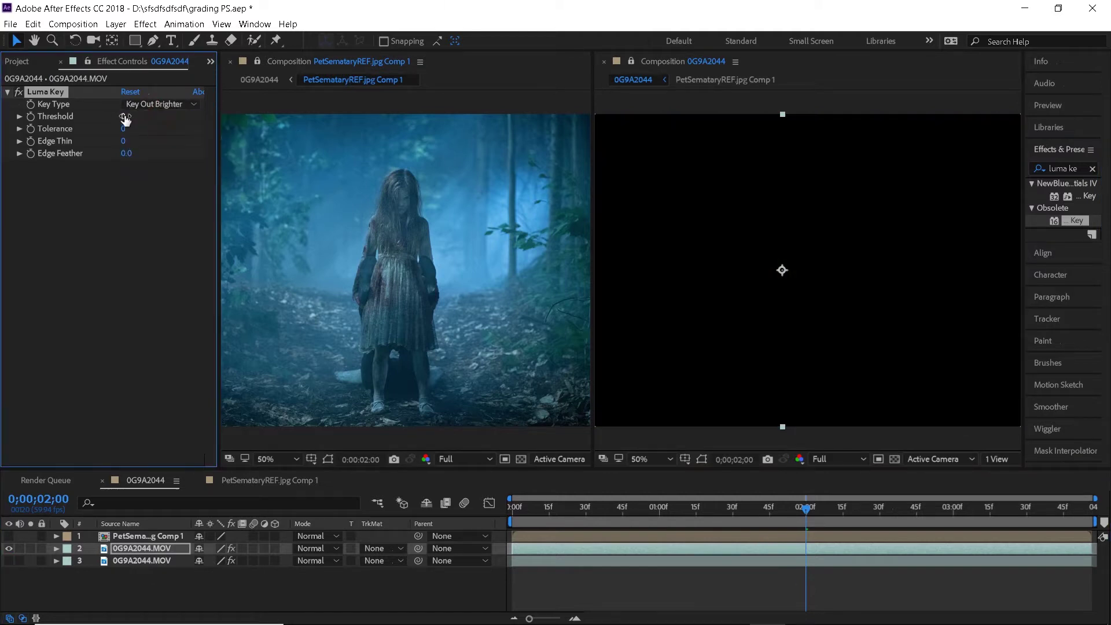
{"action": "left_click_drag", "start_coordinate": [125, 117], "coordinate": [252, 115]}
{"action": "left_click", "coordinate": [7, 92]}
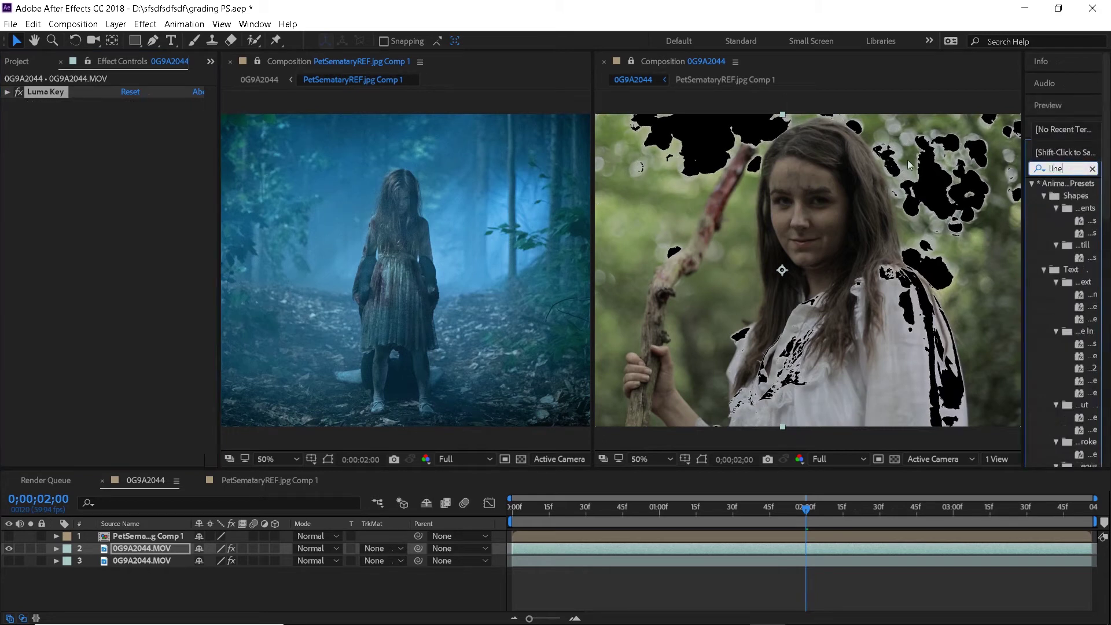
Add Linear Color Key below Luma Key, sampling the dark green background, matching colors Using Hue with Matching Softness 9%.
{"action": "type", "text": "ar c"}
{"action": "left_click_drag", "start_coordinate": [1076, 195], "coordinate": [64, 192]}
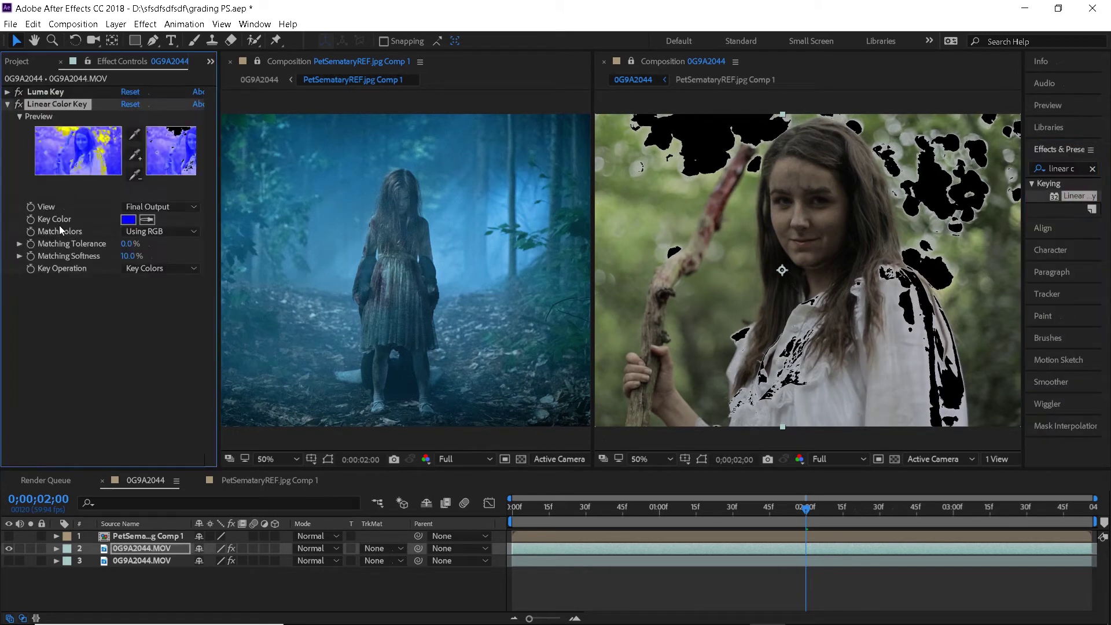
{"action": "left_click", "coordinate": [152, 221]}
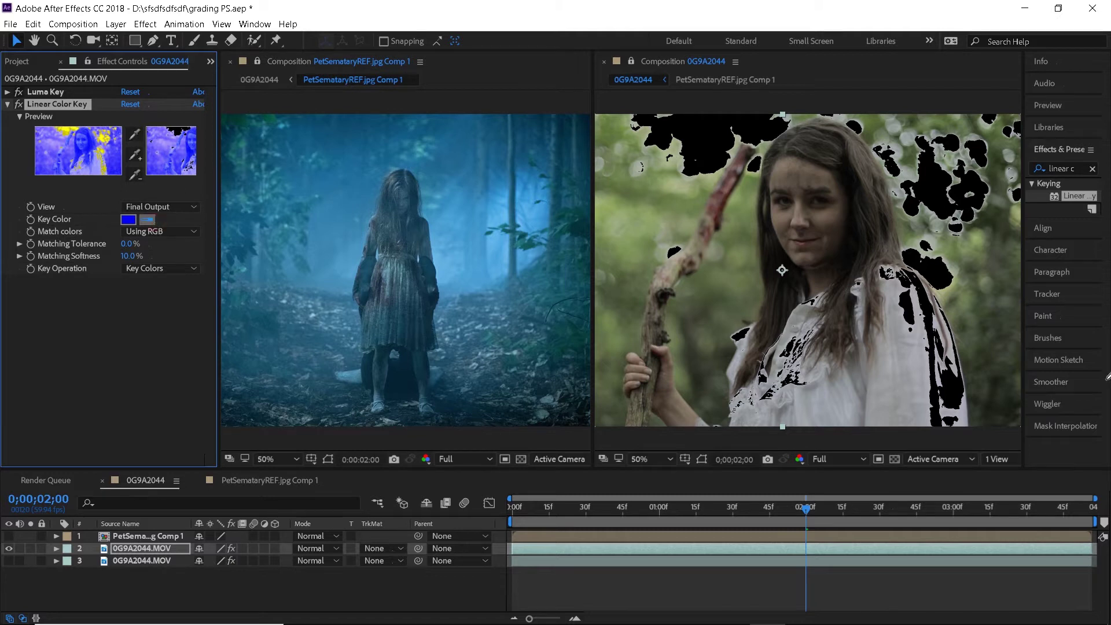
{"action": "left_click", "coordinate": [1017, 397]}
{"action": "left_click", "coordinate": [162, 231]}
{"action": "left_click", "coordinate": [139, 258]}
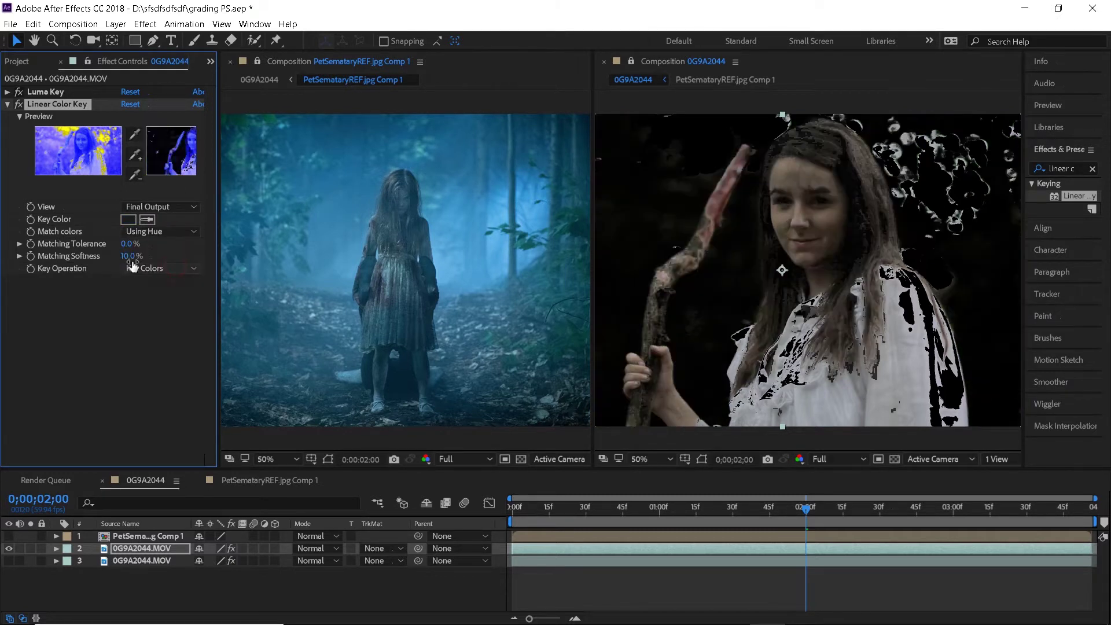
{"action": "left_click_drag", "start_coordinate": [129, 257], "coordinate": [132, 262]}
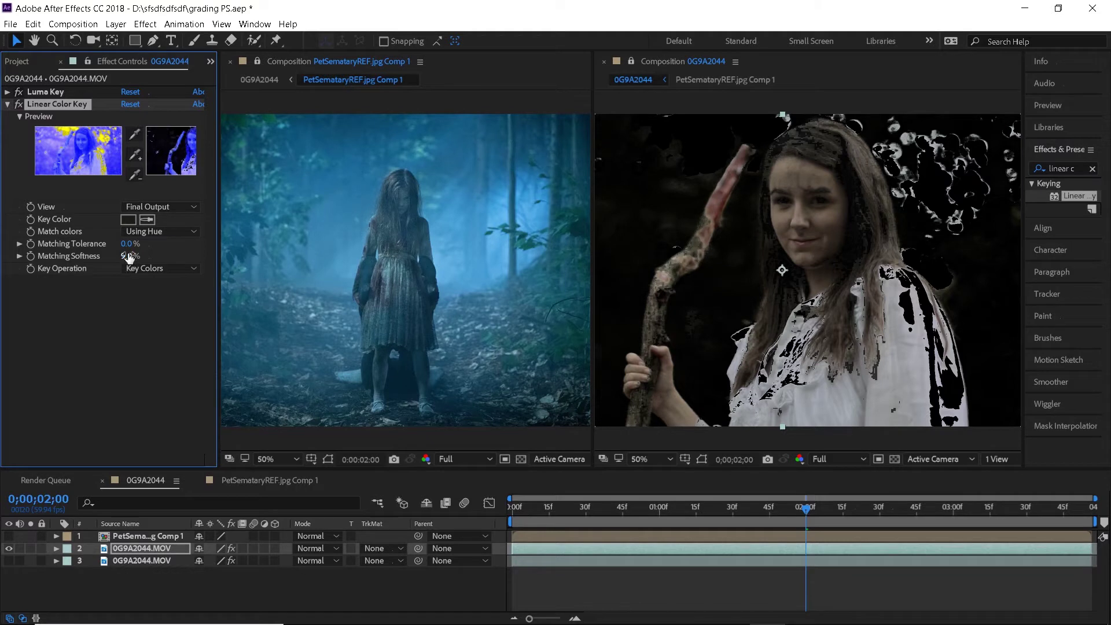
{"action": "left_click", "coordinate": [7, 105]}
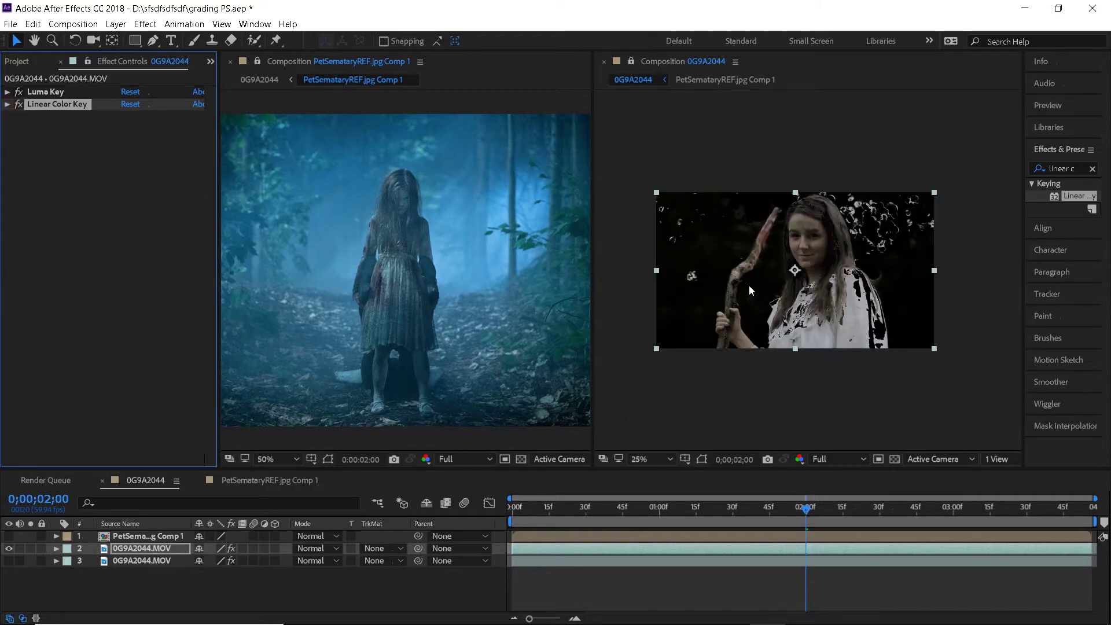
Duplicate the keyed 0G9A2044.MOV layer and delete Luma Key and Linear Color Key from the new upper copy.
{"action": "left_click", "coordinate": [157, 550]}
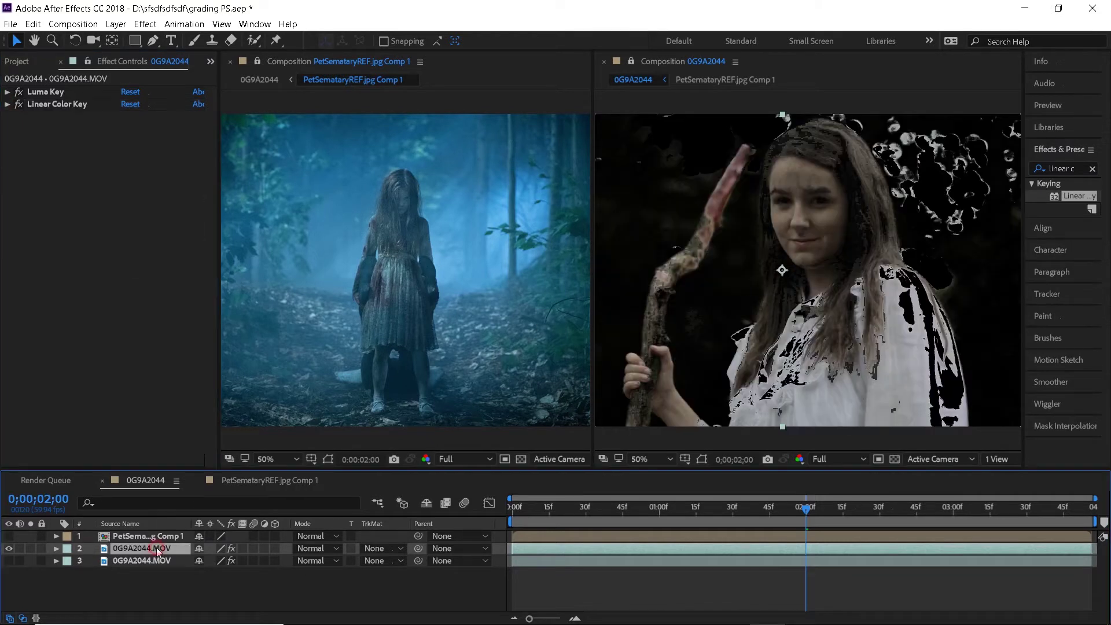
{"action": "key", "text": "ctrl+d"}
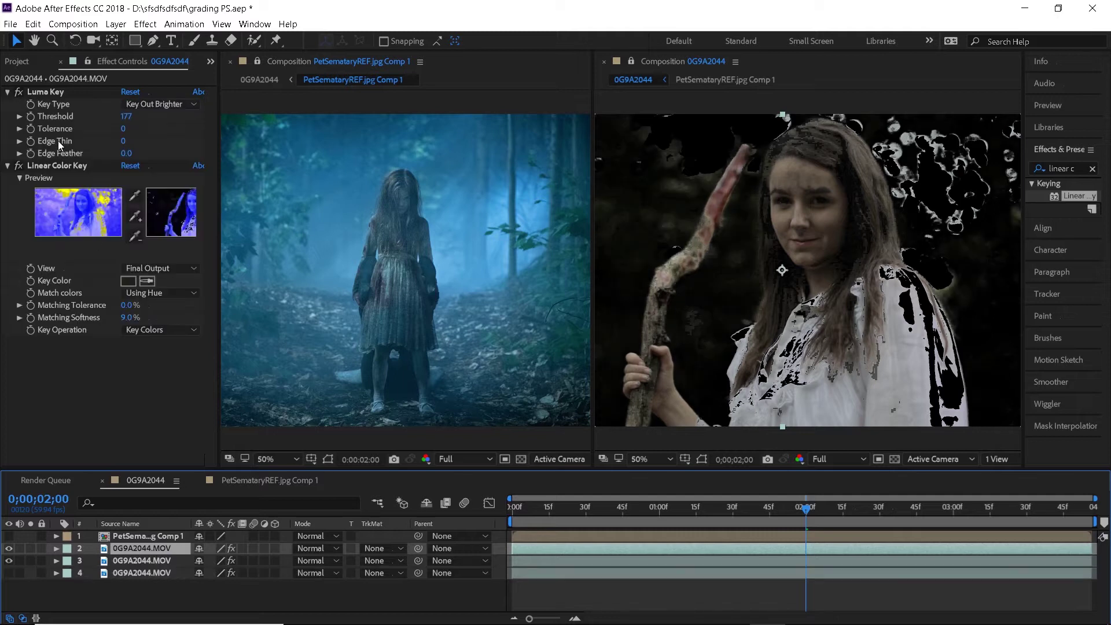
{"action": "left_click", "coordinate": [50, 92]}
{"action": "left_click", "coordinate": [61, 164], "text": "shift"}
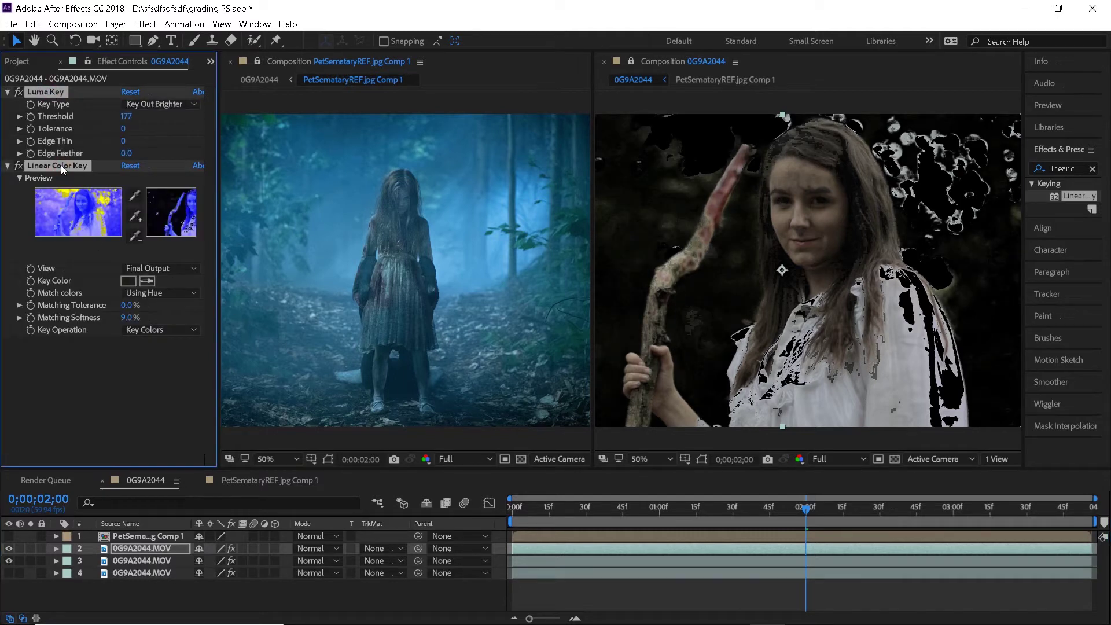
{"action": "key", "text": "Delete"}
Draw a four-point mask around the woman's eyes on the unkeyed upper 0G9A2044.MOV layer with the Pen tool.
{"action": "left_click", "coordinate": [153, 41]}
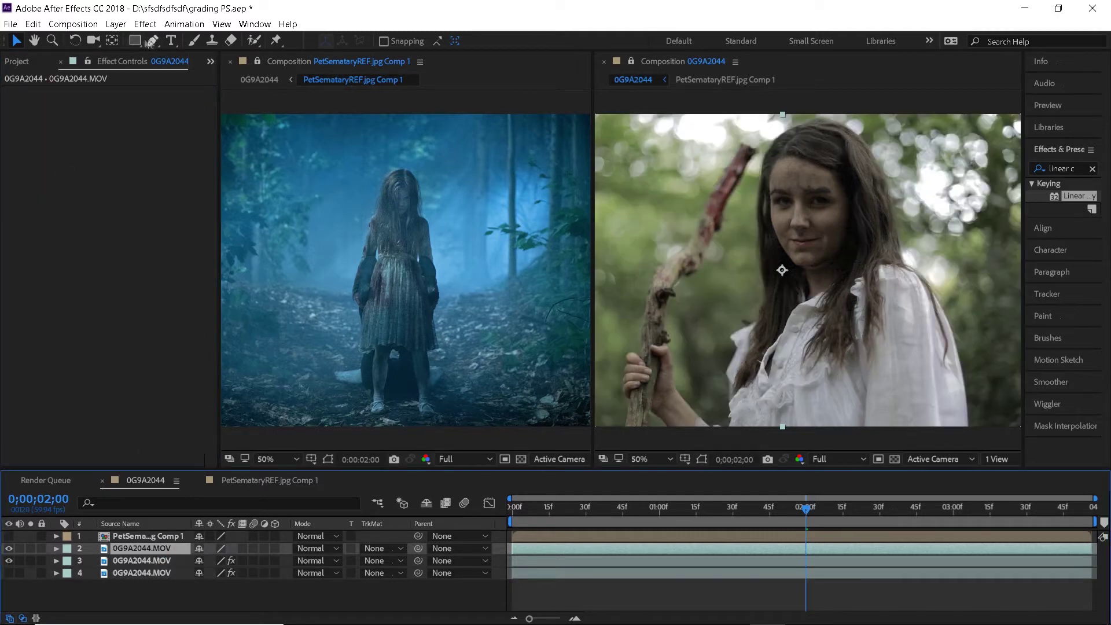
{"action": "scroll", "coordinate": [802, 217], "scroll_direction": "up", "scroll_amount": 4}
{"action": "scroll", "coordinate": [802, 217], "scroll_direction": "down", "scroll_amount": 2}
{"action": "left_click", "coordinate": [727, 217]}
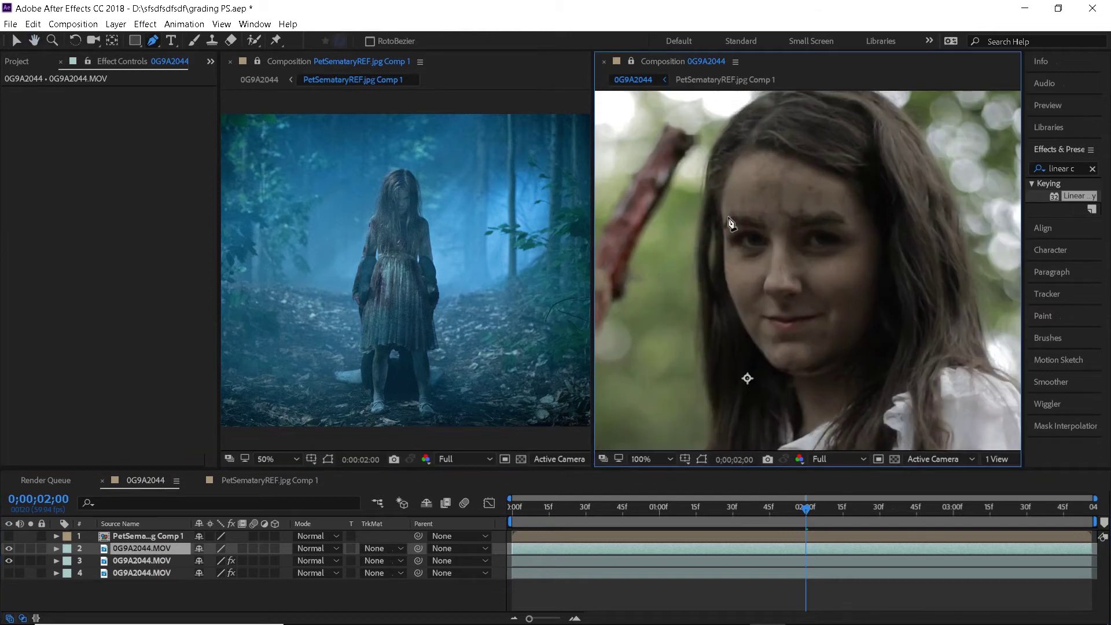
{"action": "left_click", "coordinate": [731, 262]}
{"action": "left_click", "coordinate": [860, 262]}
{"action": "left_click", "coordinate": [856, 211]}
{"action": "left_click", "coordinate": [728, 217]}
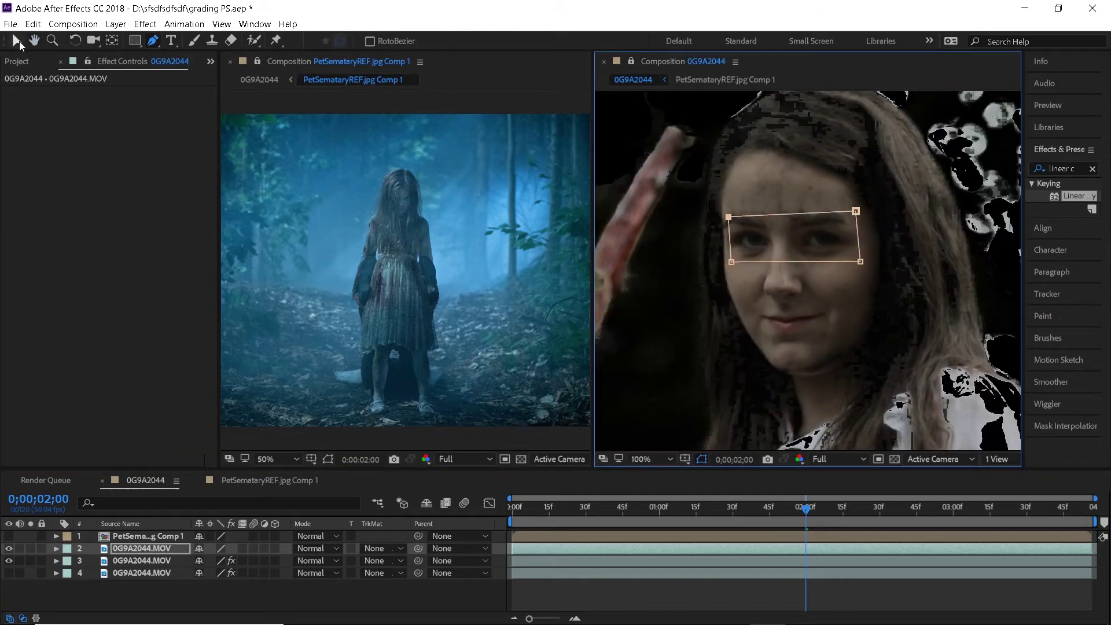
{"action": "left_click", "coordinate": [17, 42]}
Keyframe the eye mask's path at 0;00;02;00, the first frame, 0;00;00;59 and 0;00;00;23, moving it to follow the eyes.
{"action": "key", "text": "m"}
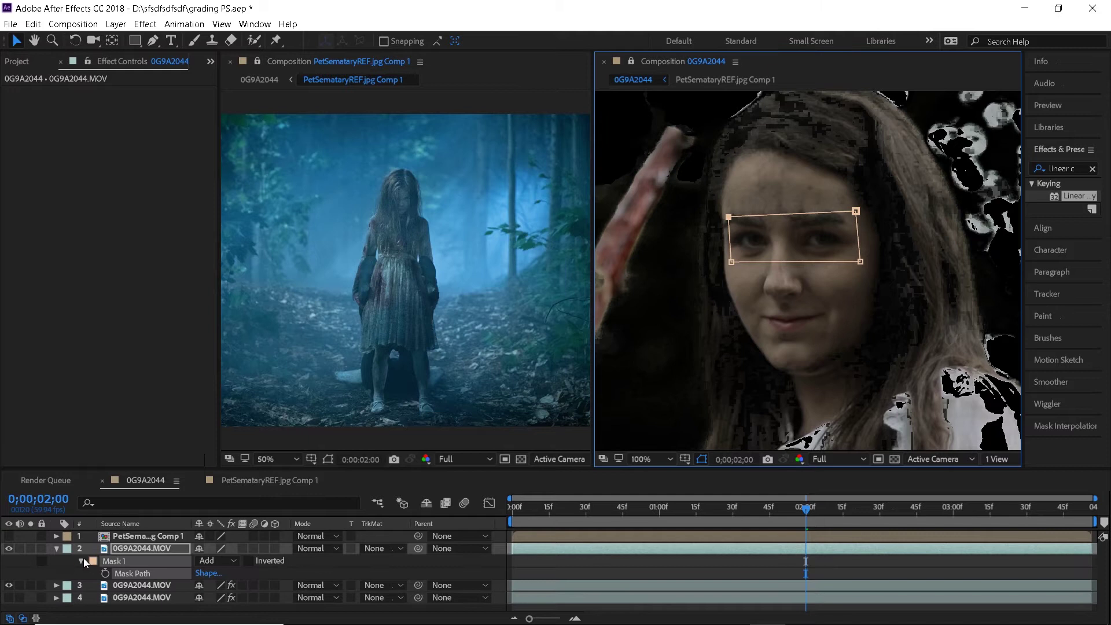
{"action": "left_click", "coordinate": [82, 560]}
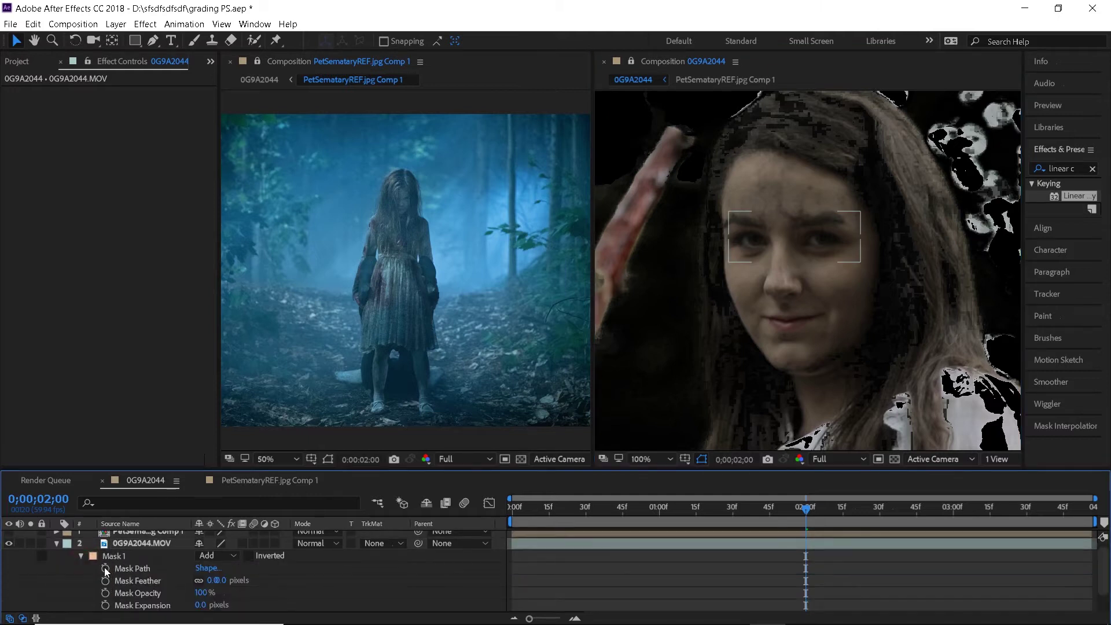
{"action": "left_click", "coordinate": [105, 569]}
{"action": "key", "text": "Home"}
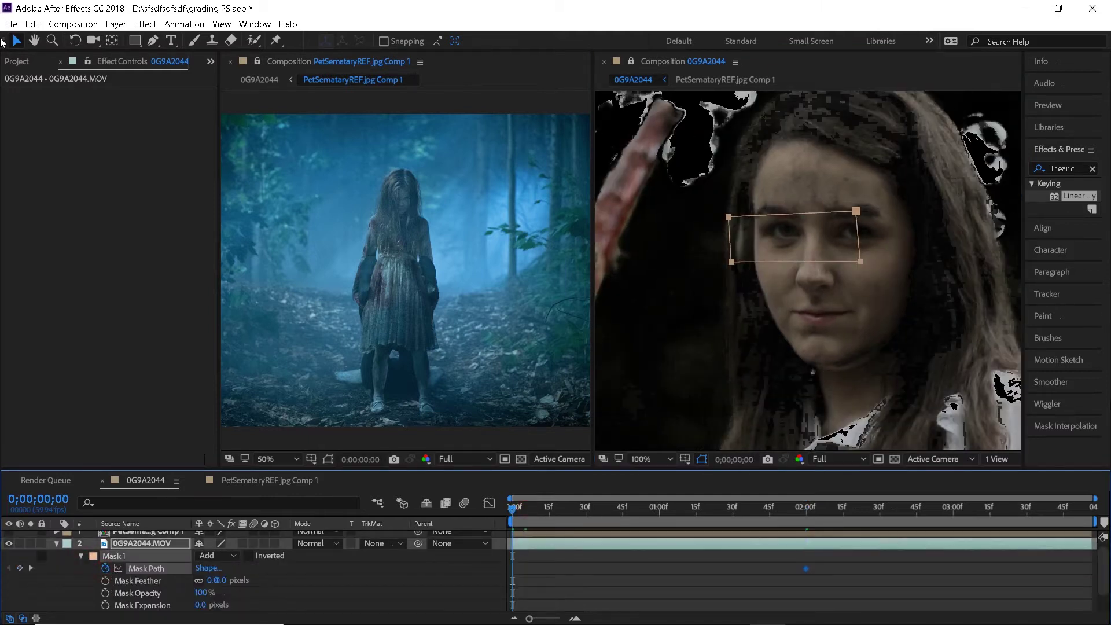
{"action": "left_click_drag", "start_coordinate": [861, 210], "coordinate": [884, 204]}
{"action": "left_click_drag", "start_coordinate": [552, 510], "coordinate": [656, 509]}
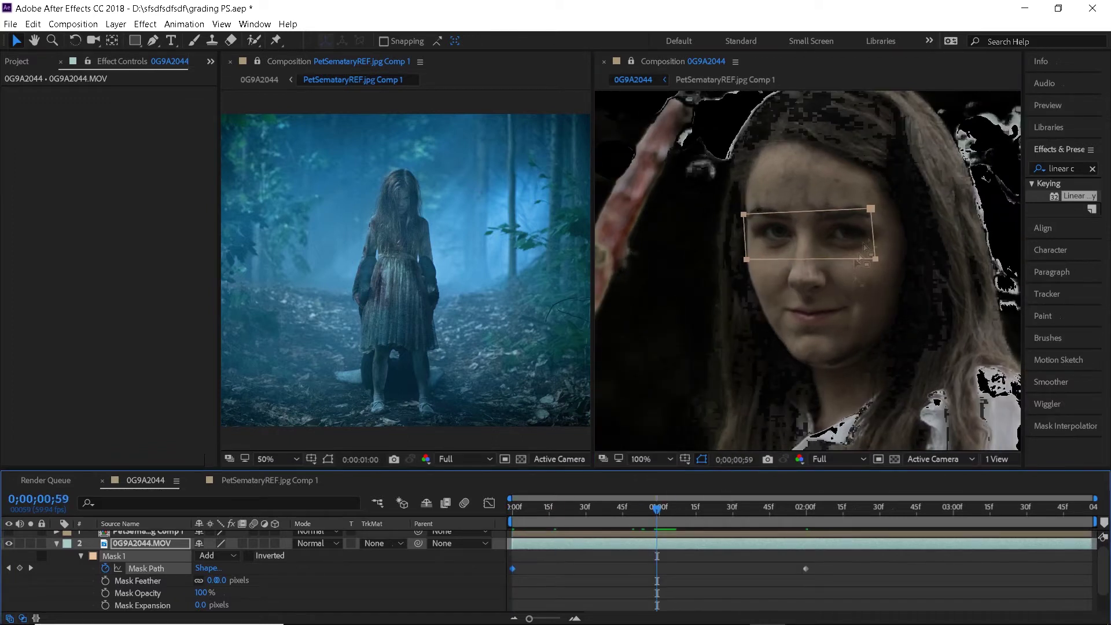
{"action": "left_click_drag", "start_coordinate": [873, 211], "coordinate": [883, 206]}
{"action": "left_click_drag", "start_coordinate": [656, 509], "coordinate": [569, 509]}
{"action": "left_click_drag", "start_coordinate": [883, 207], "coordinate": [887, 205]}
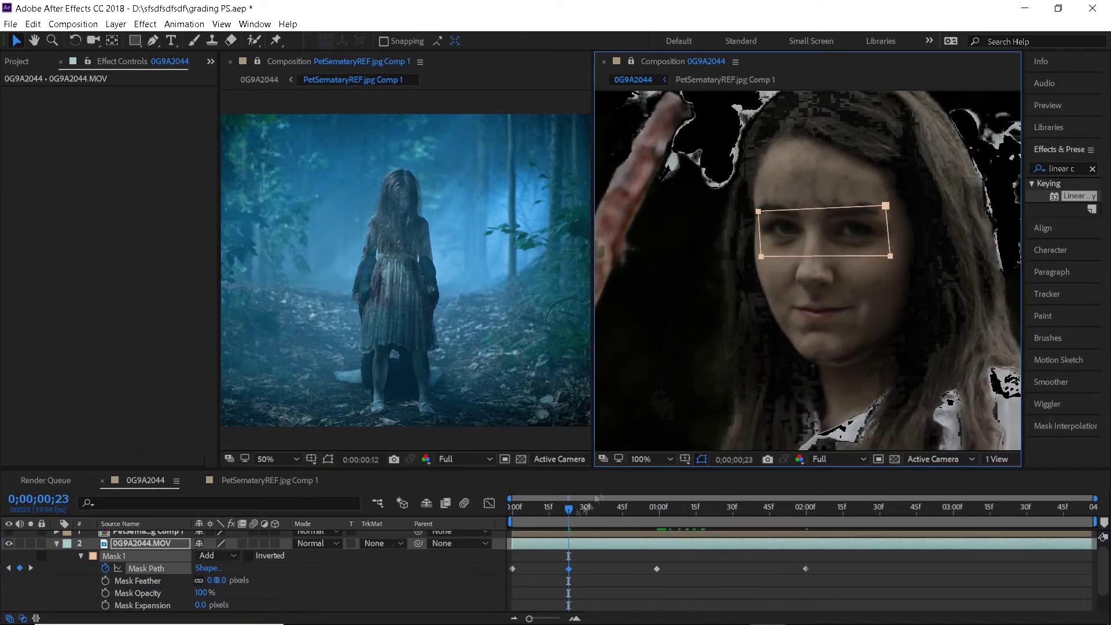
Reposition the eye mask over the eyes at 0;00;03;56 and 0;00;02;31, adding Mask Path keyframes there.
{"action": "left_click_drag", "start_coordinate": [568, 510], "coordinate": [1091, 527]}
{"action": "left_click_drag", "start_coordinate": [857, 212], "coordinate": [826, 225]}
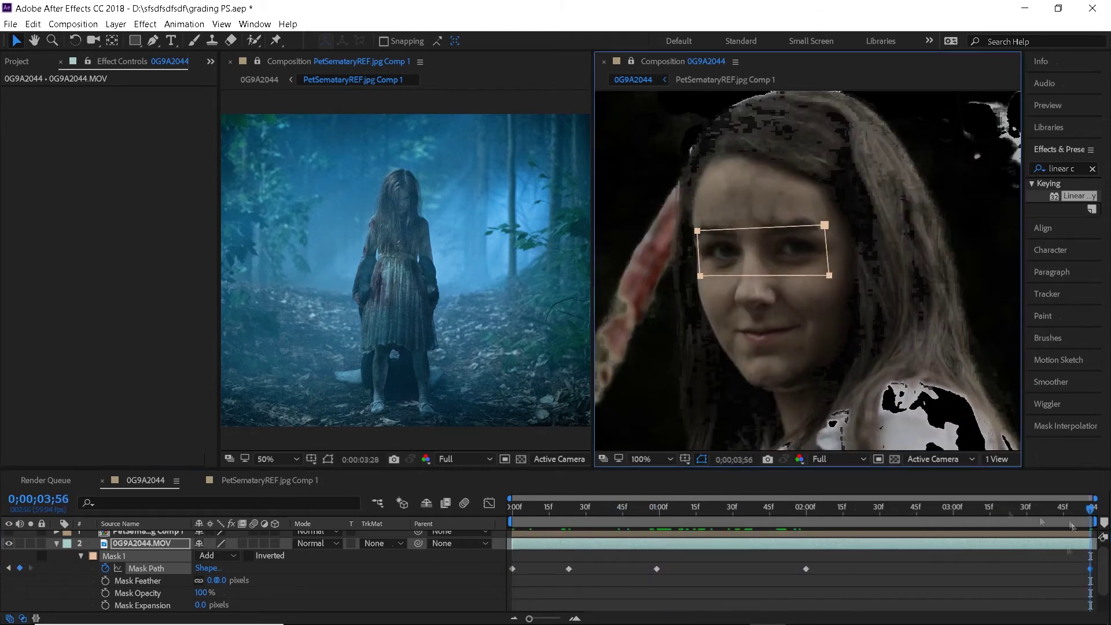
{"action": "left_click_drag", "start_coordinate": [1070, 512], "coordinate": [881, 510]}
{"action": "left_click_drag", "start_coordinate": [847, 214], "coordinate": [848, 209]}
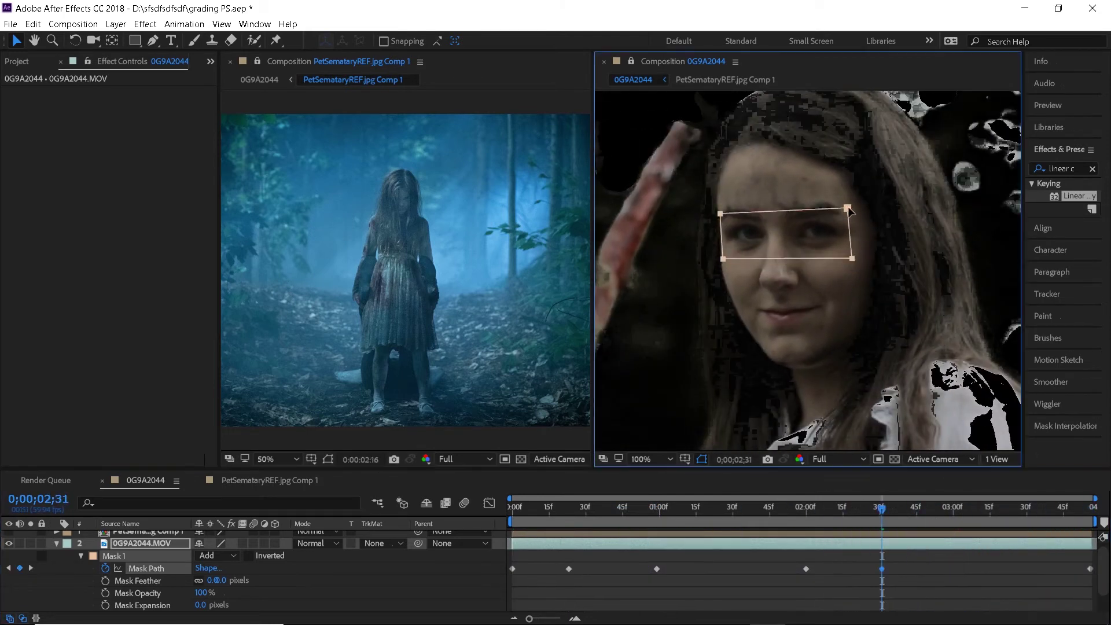
Hide the mask outlines at the first frame and adjust the eye mask's feather.
{"action": "left_click_drag", "start_coordinate": [877, 509], "coordinate": [510, 509]}
{"action": "left_click", "coordinate": [700, 459]}
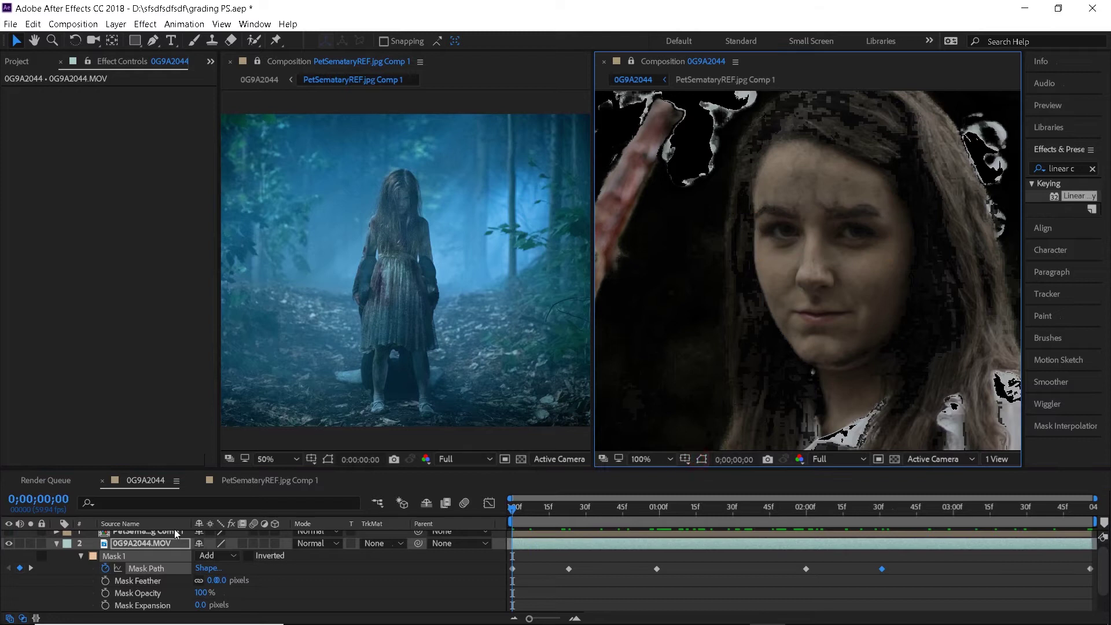
{"action": "left_click_drag", "start_coordinate": [225, 586], "coordinate": [180, 592]}
{"action": "left_click", "coordinate": [56, 544]}
Pre-compose the eye-masked and keyed 0G9A2044.MOV layers together and show the graded 0G9A2044.MOV layer again.
{"action": "left_click", "coordinate": [139, 561]}
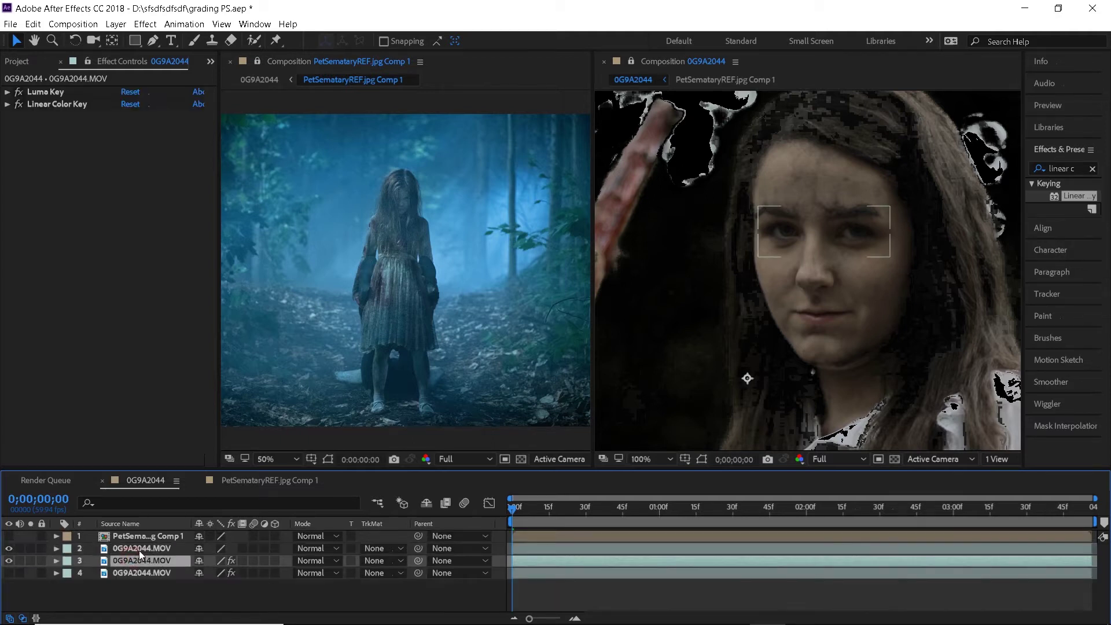
{"action": "left_click", "coordinate": [145, 548], "text": "shift"}
{"action": "right_click", "coordinate": [147, 546]}
{"action": "left_click", "coordinate": [195, 433]}
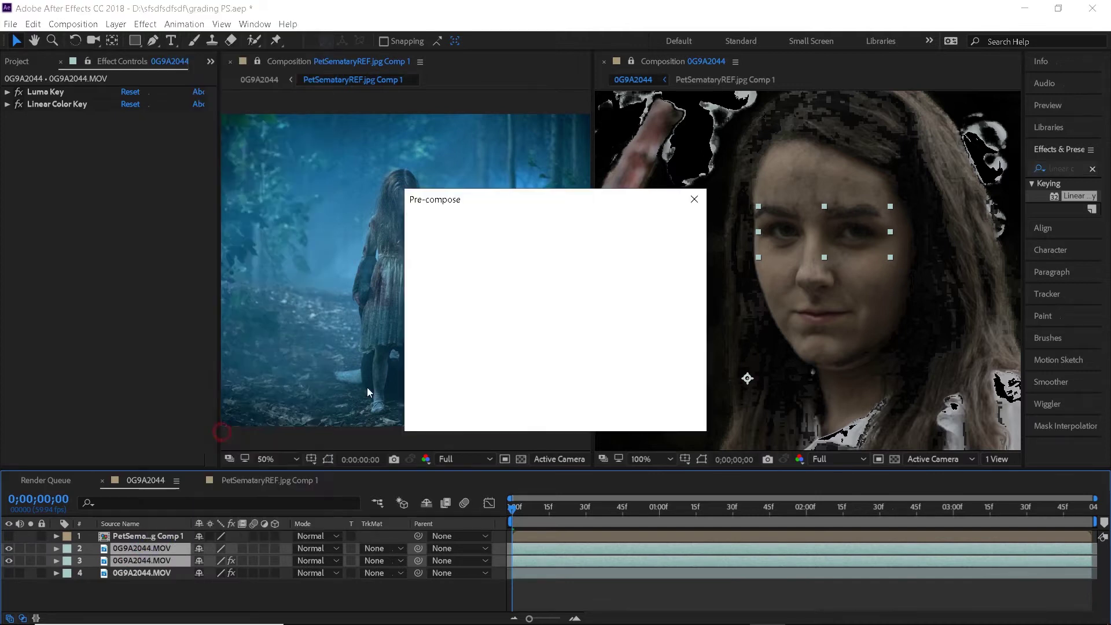
{"action": "left_click", "coordinate": [578, 412]}
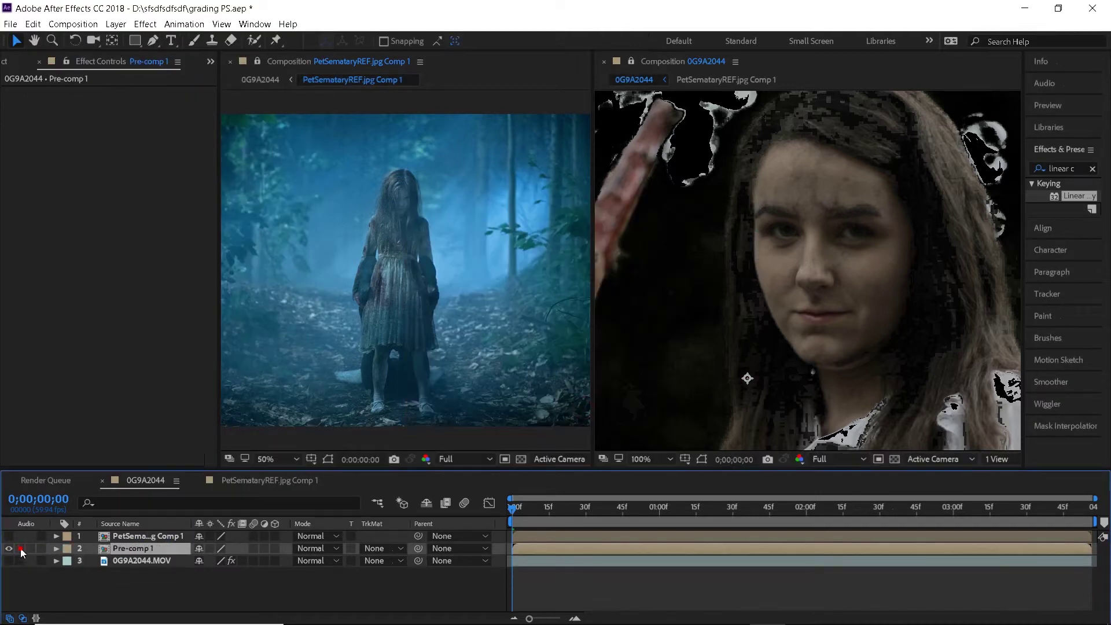
{"action": "left_click", "coordinate": [8, 560]}
{"action": "scroll", "coordinate": [680, 248], "scroll_direction": "down", "scroll_amount": 2}
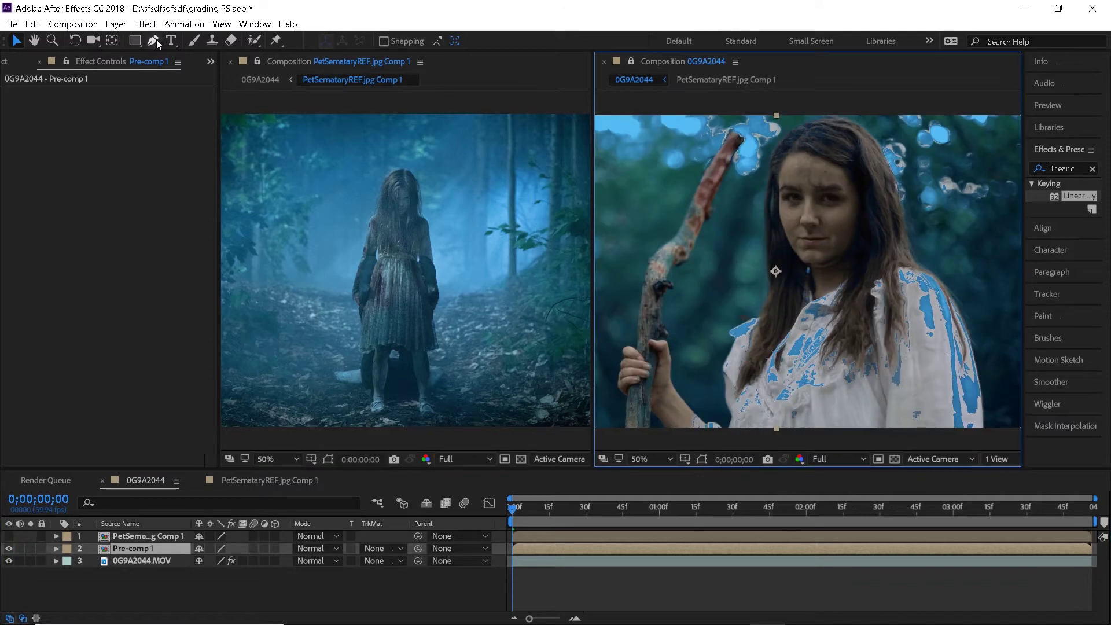
Draw a closed eight-point mask around the woman's face and neck on Pre-comp 1 with the Pen tool.
{"action": "left_click", "coordinate": [155, 40]}
{"action": "key", "text": "space"}
{"action": "scroll", "coordinate": [867, 231], "scroll_direction": "up", "scroll_amount": 2}
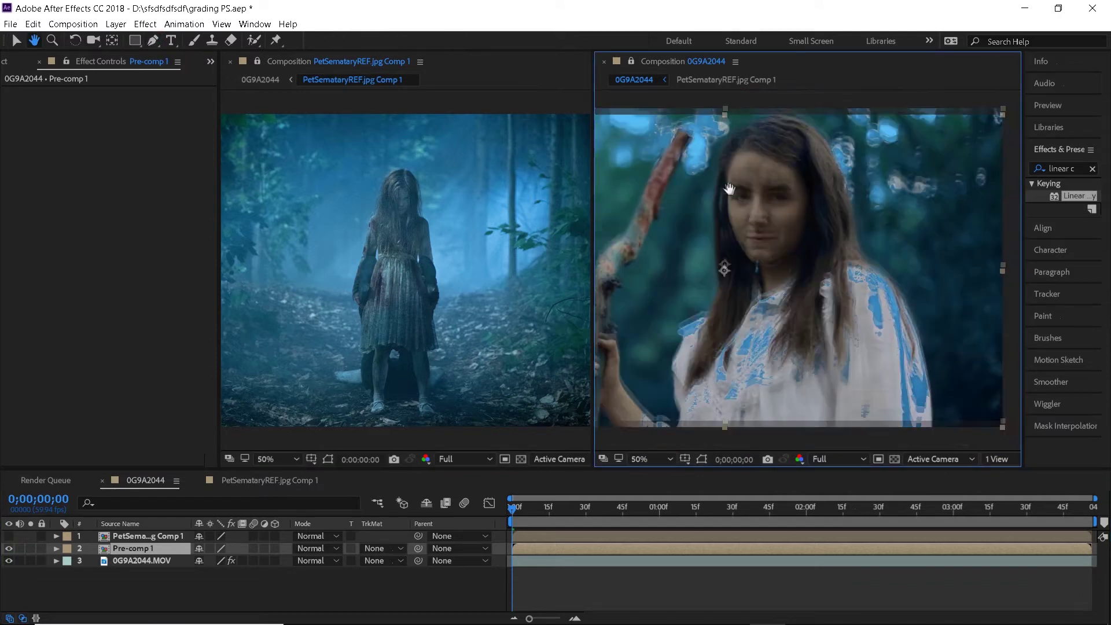
{"action": "key", "text": "g"}
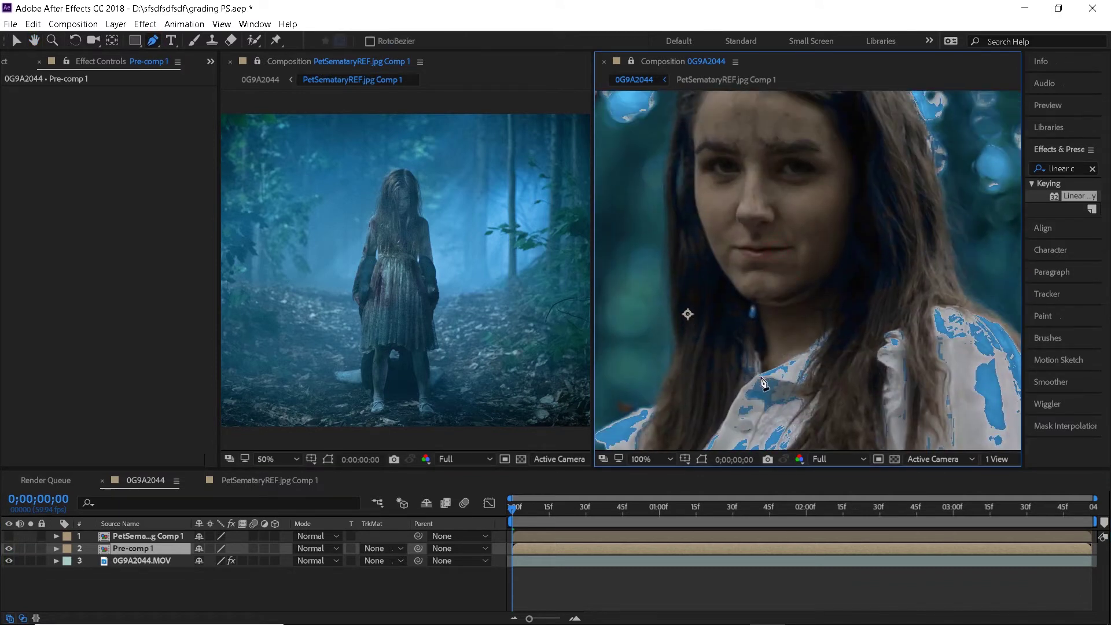
{"action": "left_click", "coordinate": [740, 434]}
{"action": "left_click", "coordinate": [822, 394]}
{"action": "left_click", "coordinate": [864, 295]}
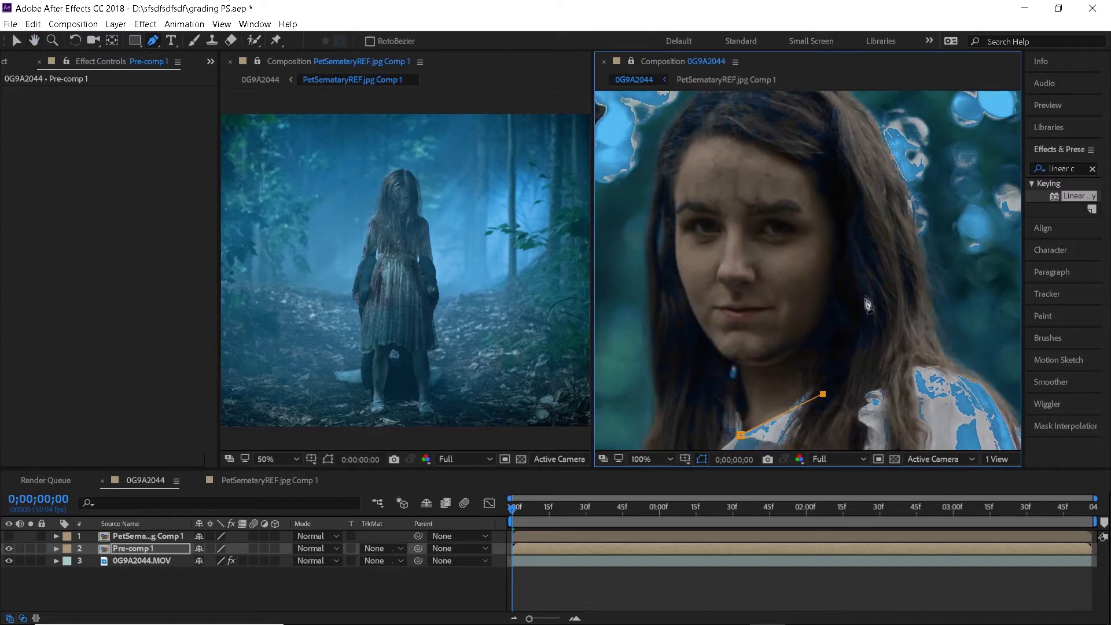
{"action": "left_click", "coordinate": [853, 181]}
{"action": "left_click", "coordinate": [765, 122]}
{"action": "left_click", "coordinate": [701, 113]}
{"action": "left_click", "coordinate": [666, 166]}
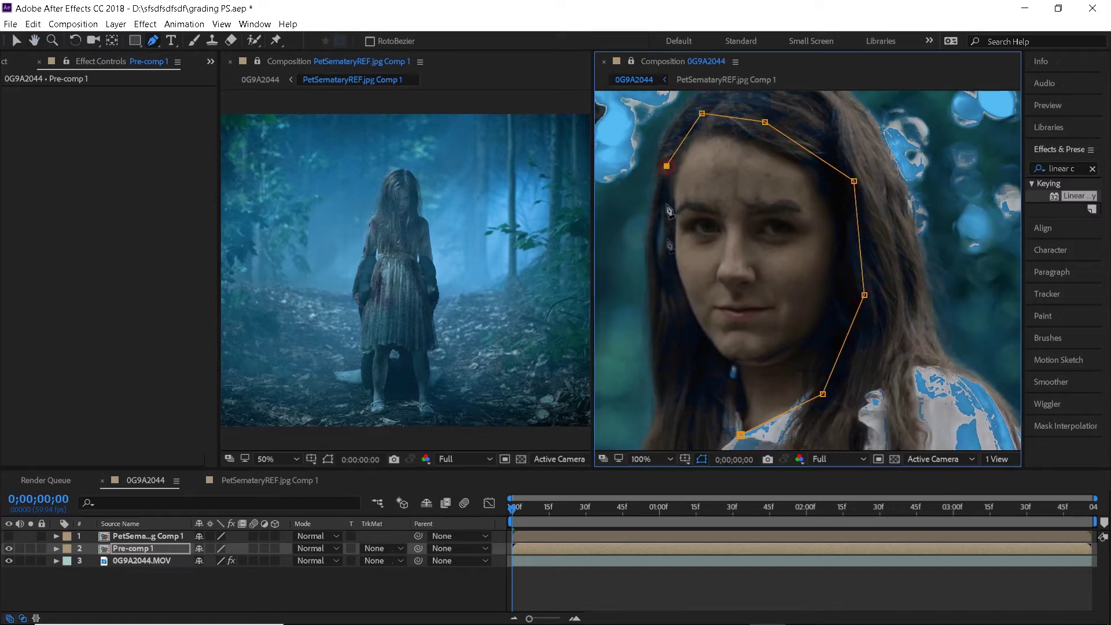
{"action": "left_click", "coordinate": [664, 304]}
{"action": "left_click", "coordinate": [740, 434]}
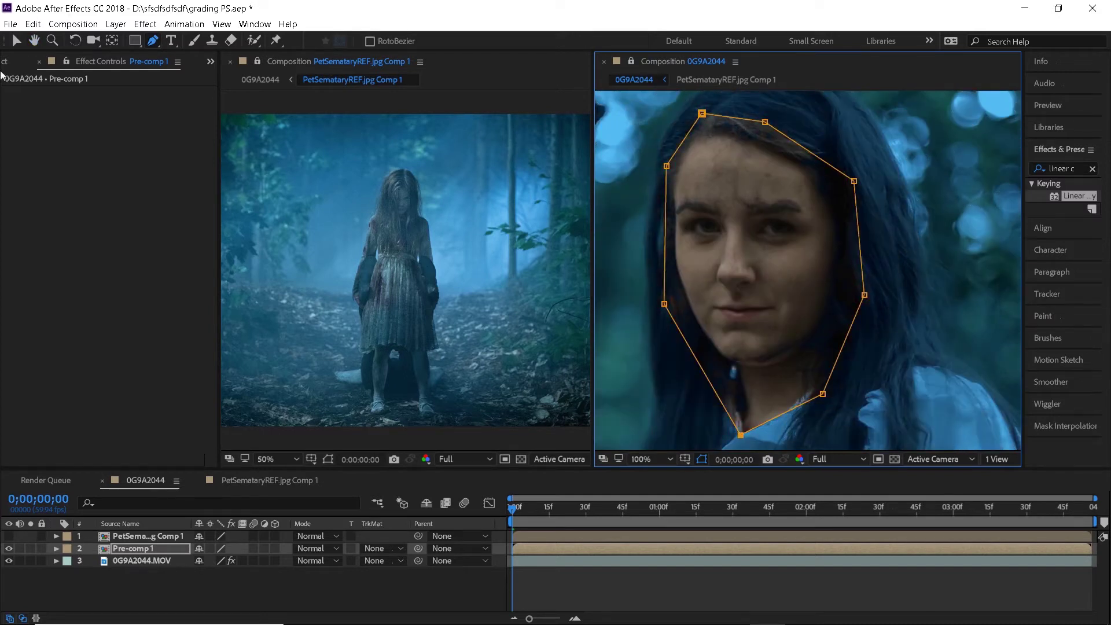
{"action": "left_click", "coordinate": [17, 40]}
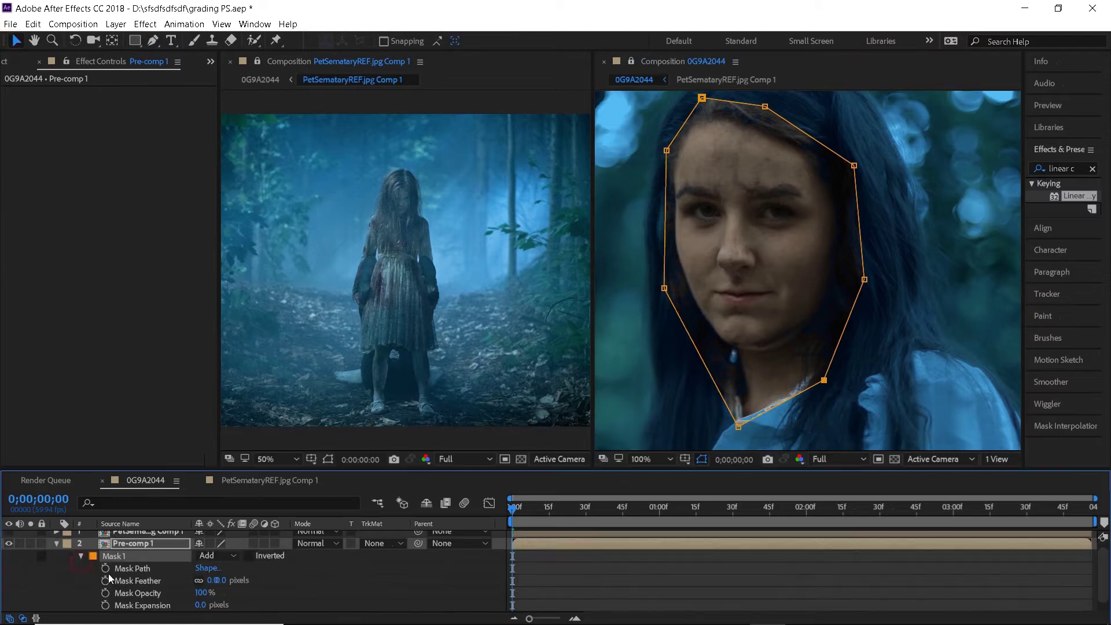
Enable Mask Path keyframing for the face mask at the first frame and move the mask over the face at 0;00;02;02.
{"action": "left_click", "coordinate": [105, 568]}
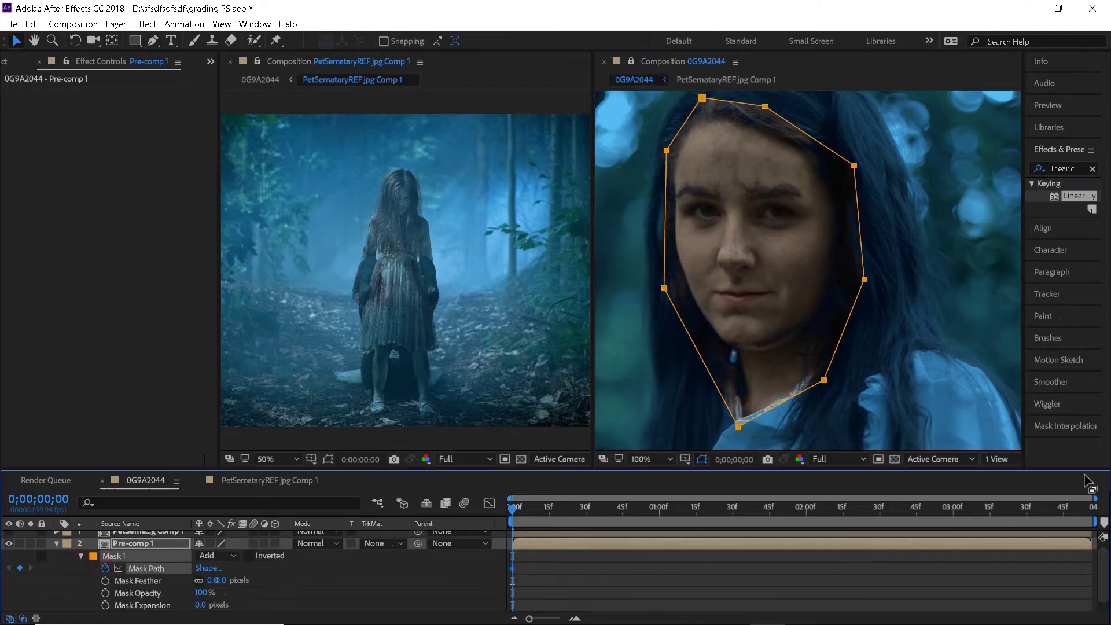
{"action": "left_click", "coordinate": [811, 507]}
{"action": "left_click_drag", "start_coordinate": [702, 98], "coordinate": [664, 124]}
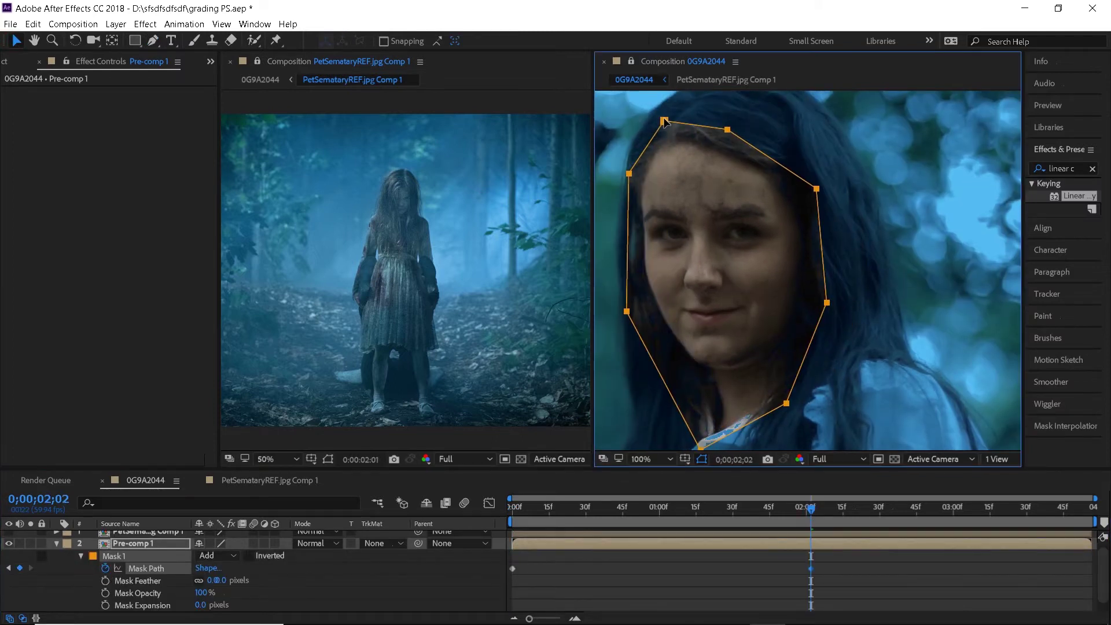
{"action": "key", "text": "space"}
{"action": "left_click_drag", "start_coordinate": [877, 380], "coordinate": [879, 360]}
Reposition the face mask over the face at the last frame and at two in-between times, adding Mask Path keyframes there.
{"action": "left_click_drag", "start_coordinate": [839, 509], "coordinate": [1090, 508]}
{"action": "left_click_drag", "start_coordinate": [669, 104], "coordinate": [699, 103]}
{"action": "mouse_move", "coordinate": [634, 509]}
{"action": "left_mouse_down"}
{"action": "mouse_move", "coordinate": [578, 508]}
{"action": "mouse_move", "coordinate": [635, 509]}
{"action": "left_mouse_up"}
{"action": "left_click_drag", "start_coordinate": [742, 91], "coordinate": [740, 99]}
{"action": "key", "text": "space"}
{"action": "left_click_drag", "start_coordinate": [793, 286], "coordinate": [796, 299]}
{"action": "left_click_drag", "start_coordinate": [634, 507], "coordinate": [1016, 546]}
{"action": "left_click_drag", "start_coordinate": [696, 105], "coordinate": [693, 108]}
Draw a closed six-point mask around the woman's hand and forearm on Pre-comp 1 at the first frame, and pull its lower-left vertex inward.
{"action": "key", "text": "Home"}
{"action": "key", "text": "g"}
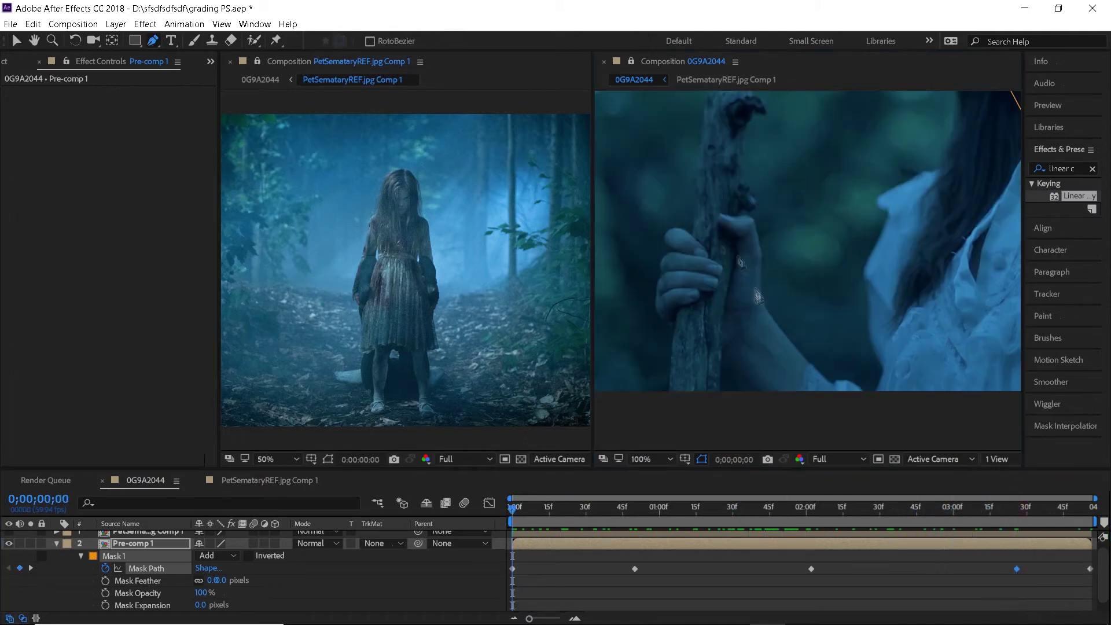
{"action": "left_click", "coordinate": [635, 211]}
{"action": "left_click", "coordinate": [774, 186]}
{"action": "left_click", "coordinate": [836, 329]}
{"action": "left_click", "coordinate": [779, 435]}
{"action": "left_click", "coordinate": [667, 409]}
{"action": "left_click", "coordinate": [626, 317]}
{"action": "left_click", "coordinate": [635, 211]}
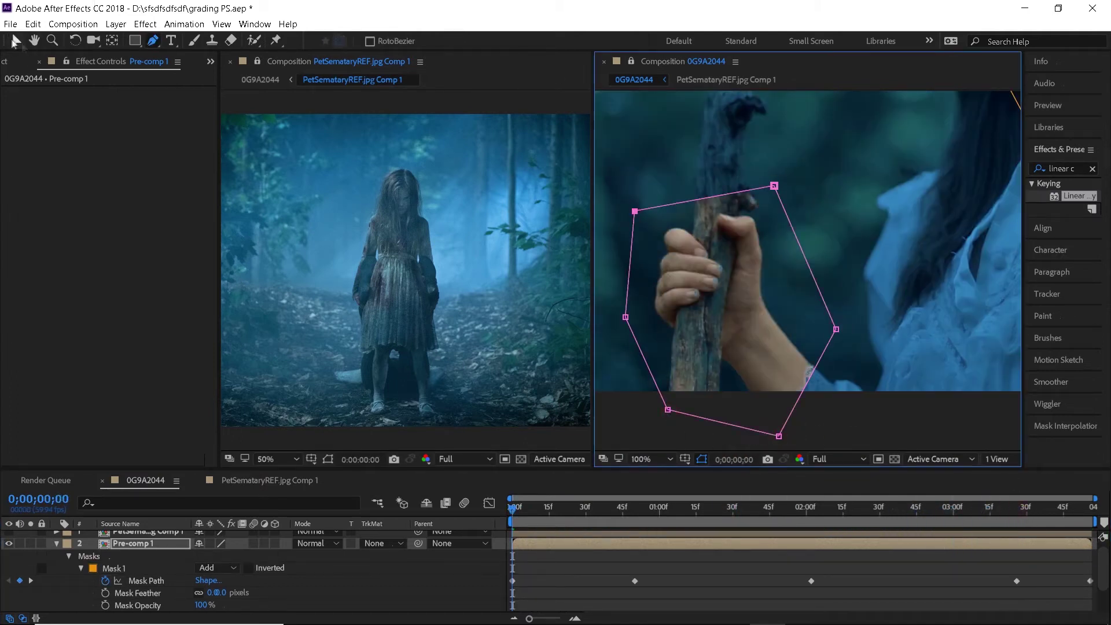
{"action": "key", "text": "v"}
{"action": "left_click_drag", "start_coordinate": [668, 409], "coordinate": [687, 370]}
Animate the hand mask's path, keyframing it at the first frame and repositioning it over the hand at several times through the clip.
{"action": "scroll", "coordinate": [82, 535], "scroll_direction": "down", "scroll_amount": 3}
{"action": "left_click", "coordinate": [81, 532]}
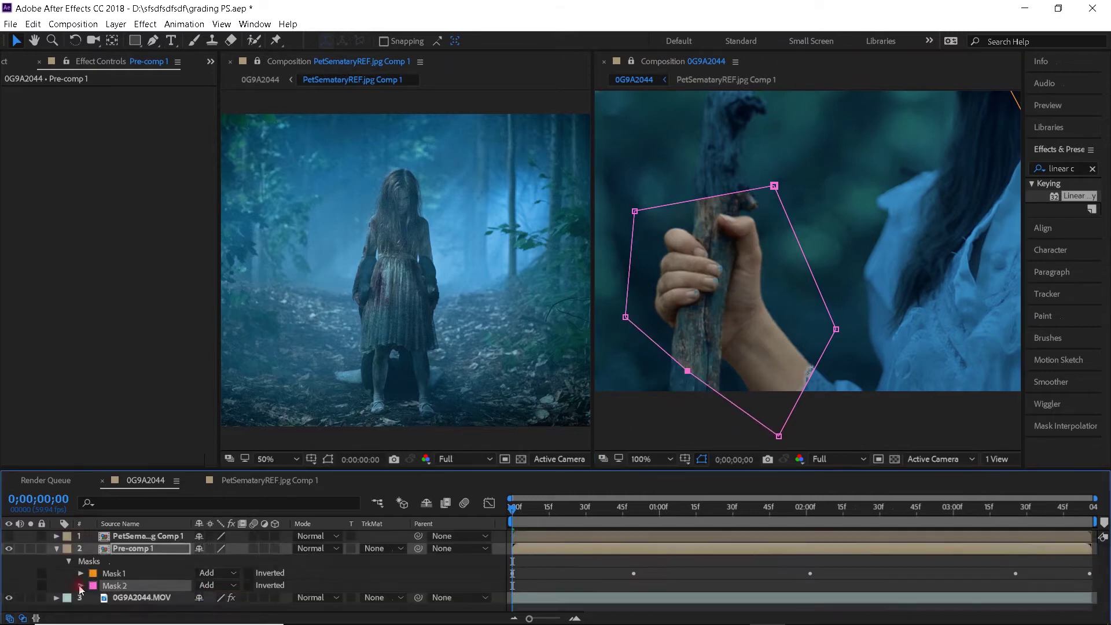
{"action": "left_click", "coordinate": [81, 584]}
{"action": "left_click", "coordinate": [106, 568]}
{"action": "left_click", "coordinate": [806, 512]}
{"action": "left_click_drag", "start_coordinate": [774, 186], "coordinate": [762, 234]}
{"action": "left_click", "coordinate": [1089, 509]}
{"action": "left_click_drag", "start_coordinate": [1088, 508], "coordinate": [964, 508]}
{"action": "left_click_drag", "start_coordinate": [766, 220], "coordinate": [763, 208]}
{"action": "left_click_drag", "start_coordinate": [964, 509], "coordinate": [597, 497]}
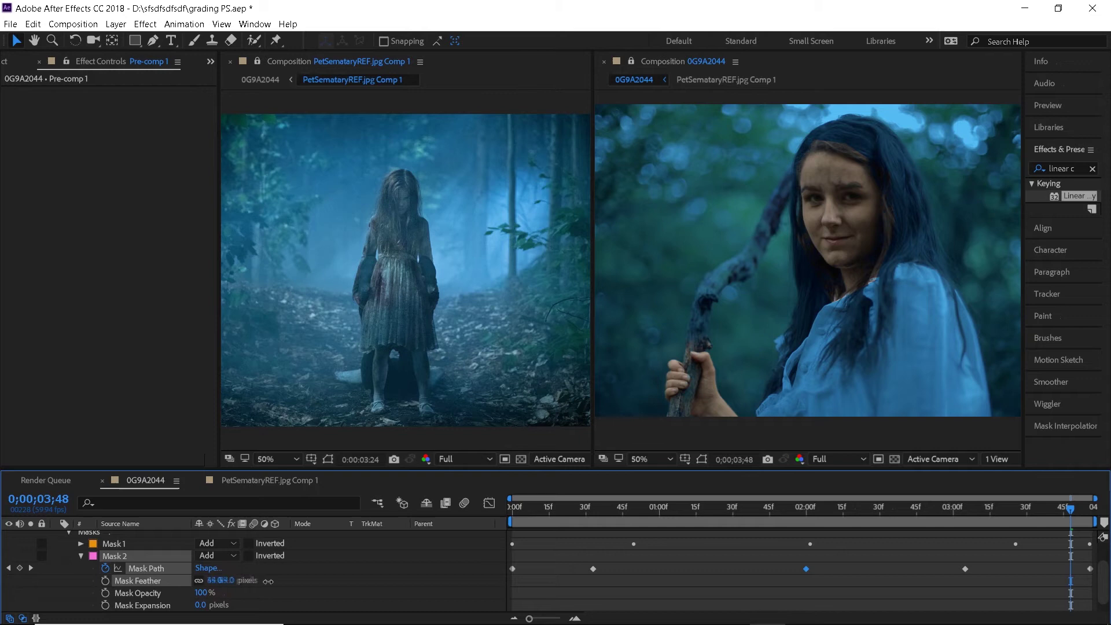
Set the hand mask's feather to 93 pixels and increase the face mask's feather to soften its edge.
{"action": "left_click_drag", "start_coordinate": [215, 581], "coordinate": [299, 590]}
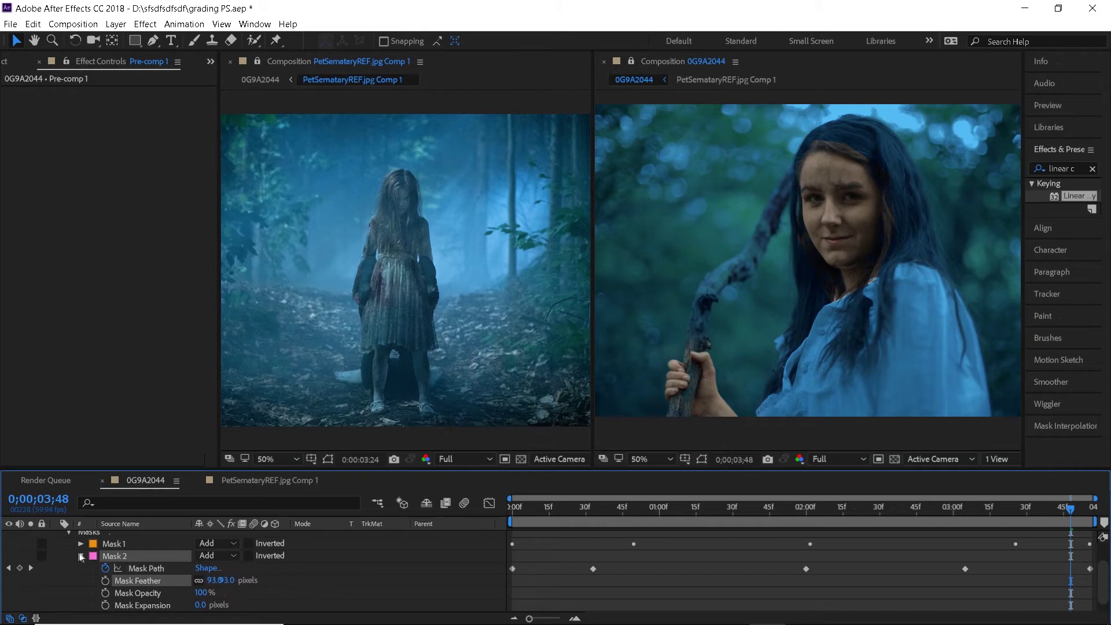
{"action": "left_click", "coordinate": [81, 555]}
{"action": "left_click", "coordinate": [81, 573]}
{"action": "left_click_drag", "start_coordinate": [224, 581], "coordinate": [299, 588]}
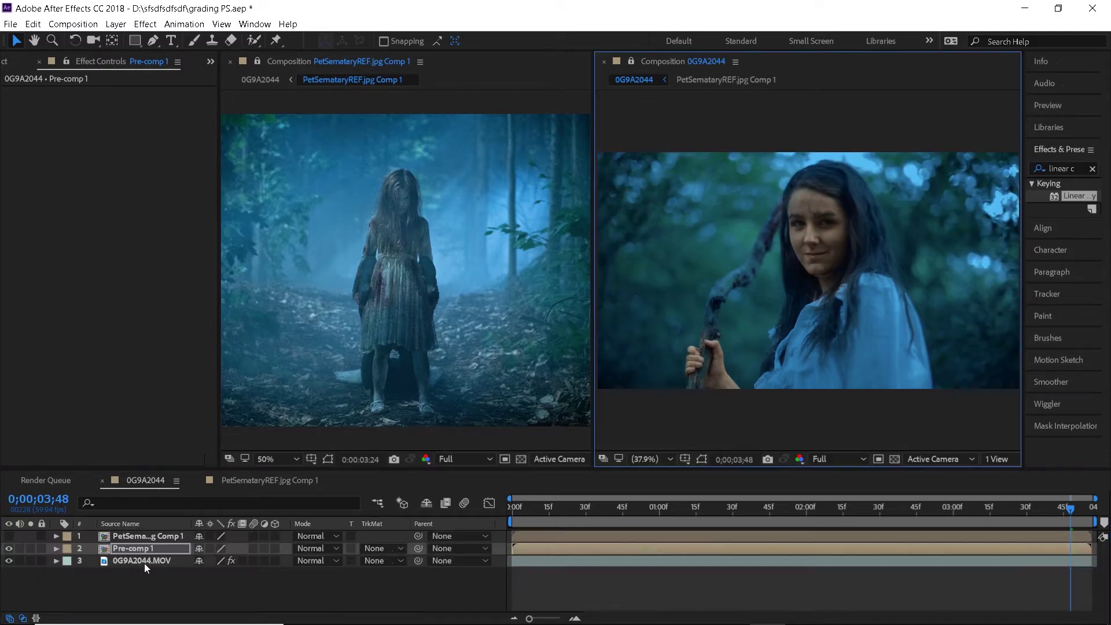
Copy the Colorista IV effect from the 0G9A2044.MOV layer onto Pre-comp 1.
{"action": "left_click", "coordinate": [144, 561]}
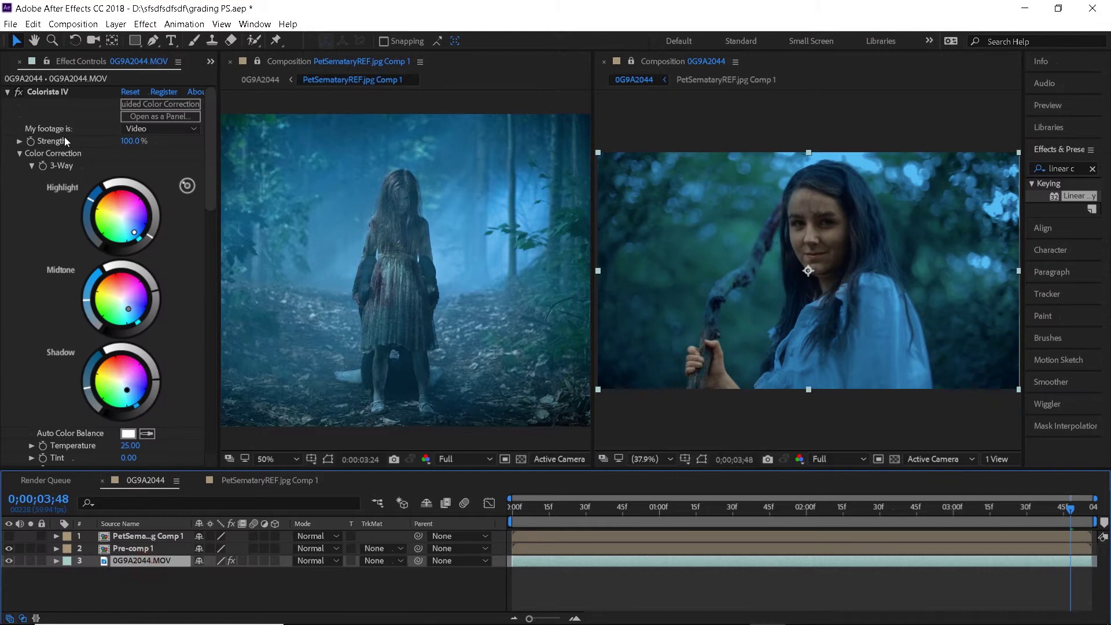
{"action": "left_click", "coordinate": [8, 92]}
{"action": "left_click", "coordinate": [37, 91]}
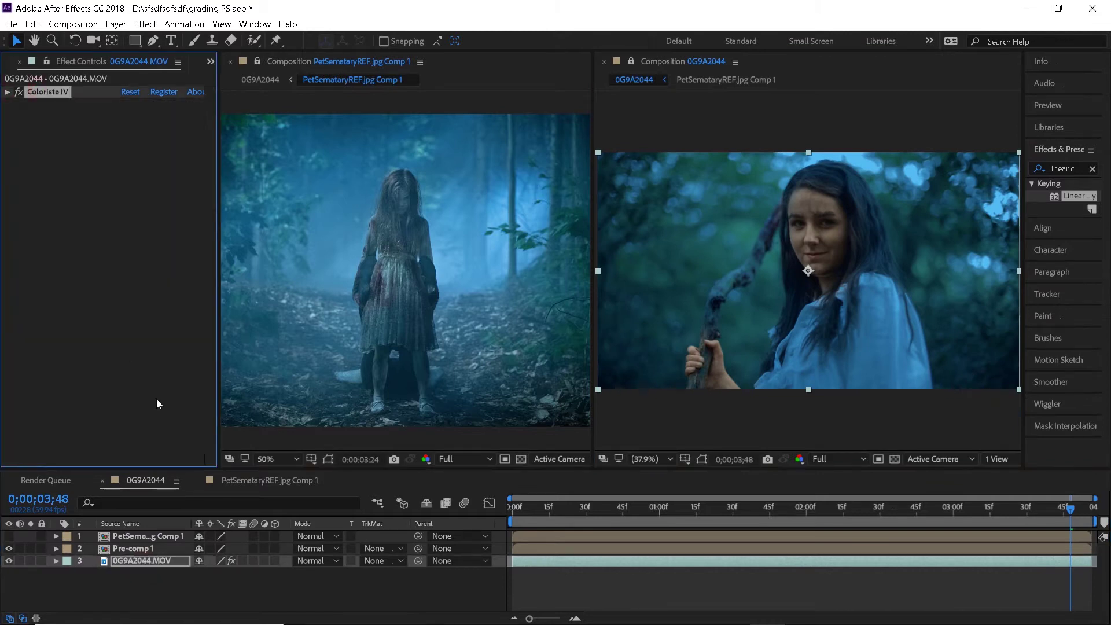
{"action": "left_click", "coordinate": [133, 548]}
{"action": "key", "text": "ctrl+v"}
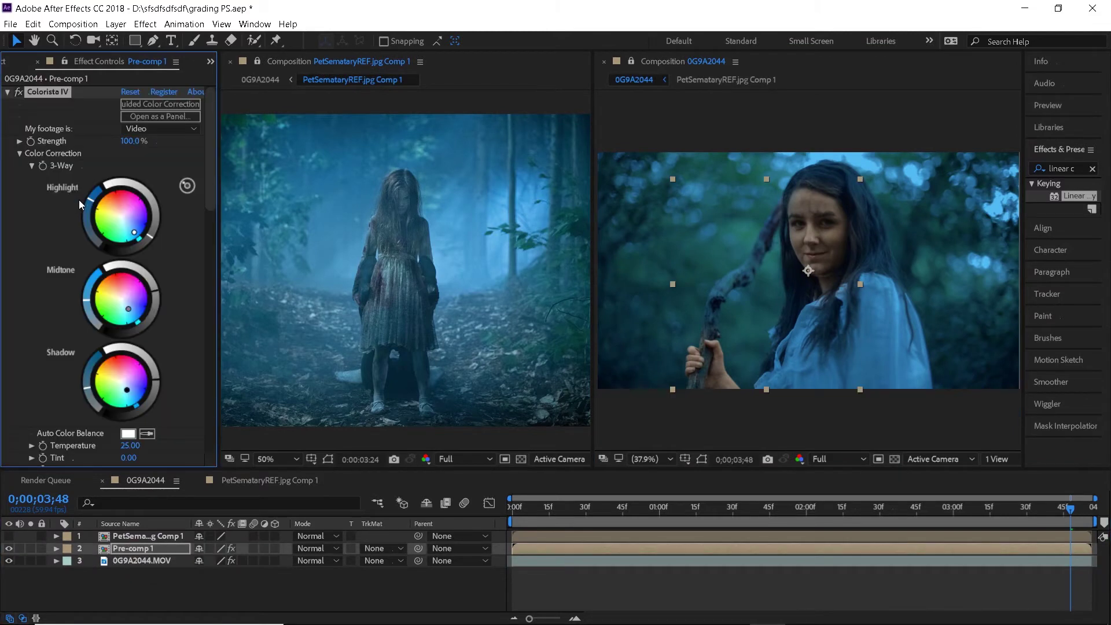
Set the Colorista IV Strength on Pre-comp 1 to 50% and compare the skin with the effect off and on.
{"action": "key", "text": "period"}
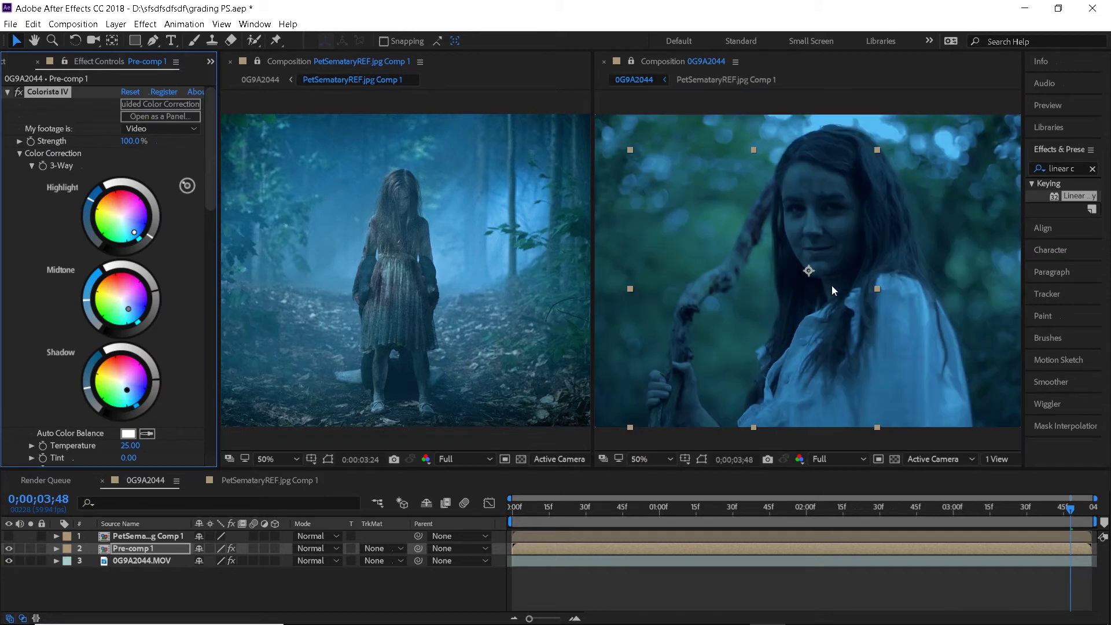
{"action": "left_click", "coordinate": [128, 143]}
{"action": "type", "text": "50"}
{"action": "key", "text": "Return"}
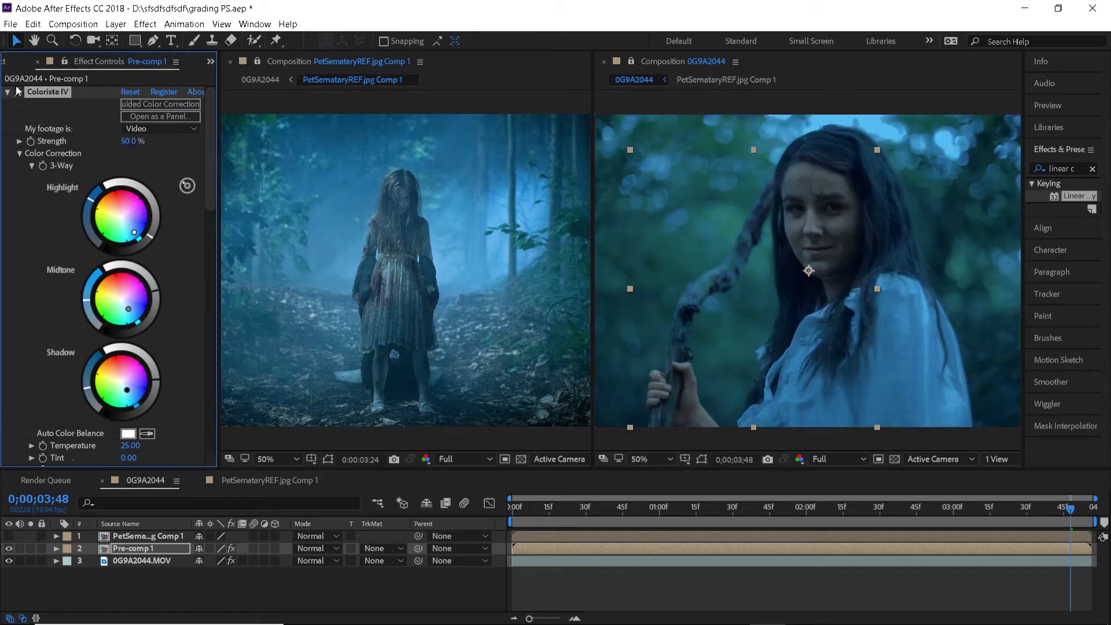
{"action": "left_click", "coordinate": [19, 93]}
{"action": "left_click", "coordinate": [20, 92]}
{"action": "left_click", "coordinate": [19, 92]}
{"action": "left_click", "coordinate": [19, 93]}
{"action": "left_click", "coordinate": [20, 93]}
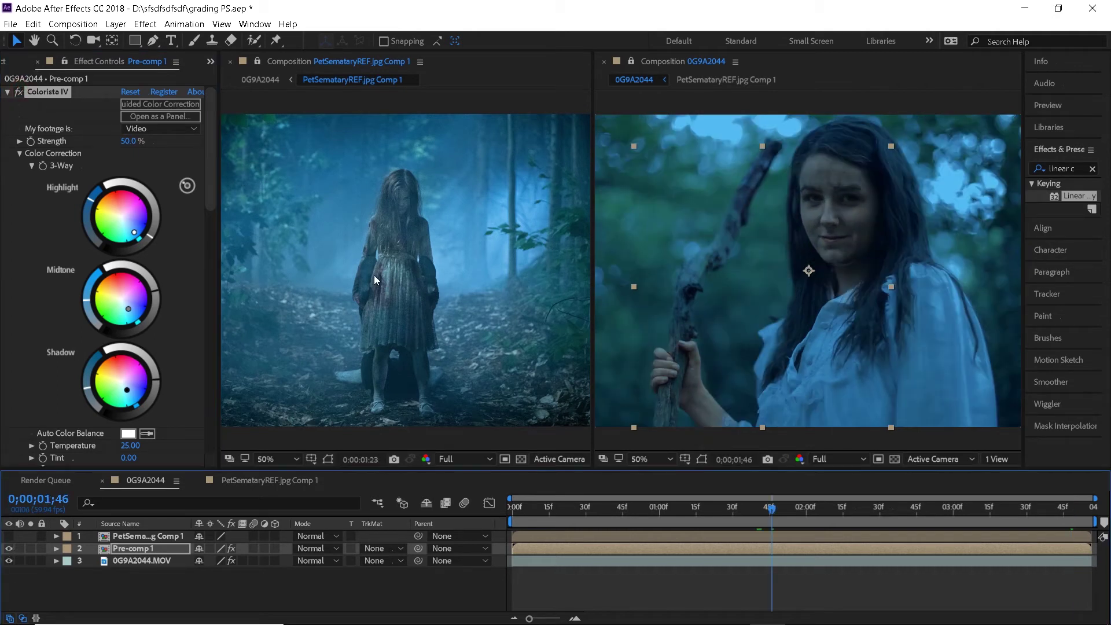
Create an adjustment layer above Pre-comp 1 and apply the Mojo II effect to it.
{"action": "left_click", "coordinate": [116, 23]}
{"action": "mouse_move", "coordinate": [146, 39]}
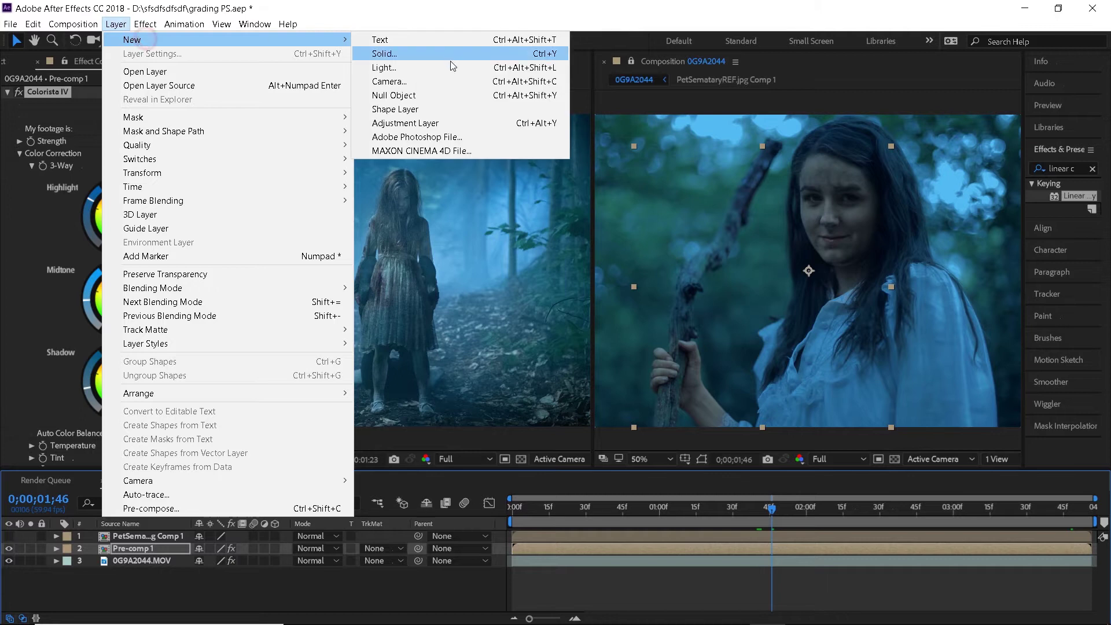
{"action": "left_click", "coordinate": [399, 117]}
{"action": "left_click", "coordinate": [1091, 168]}
{"action": "type", "text": "mojo"}
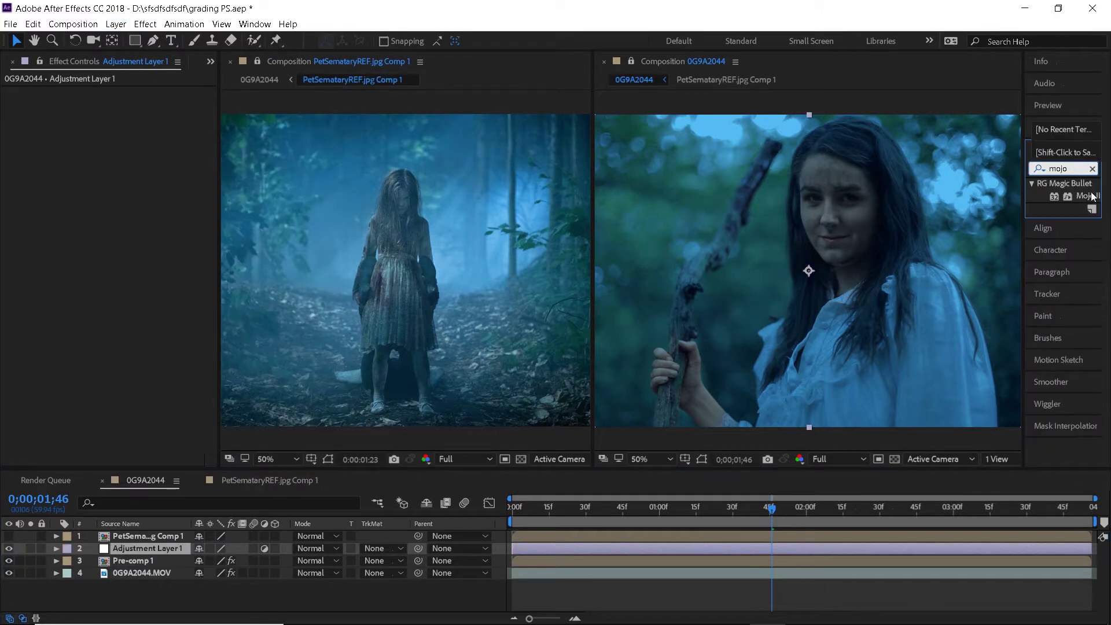
{"action": "left_click_drag", "start_coordinate": [1091, 197], "coordinate": [792, 550]}
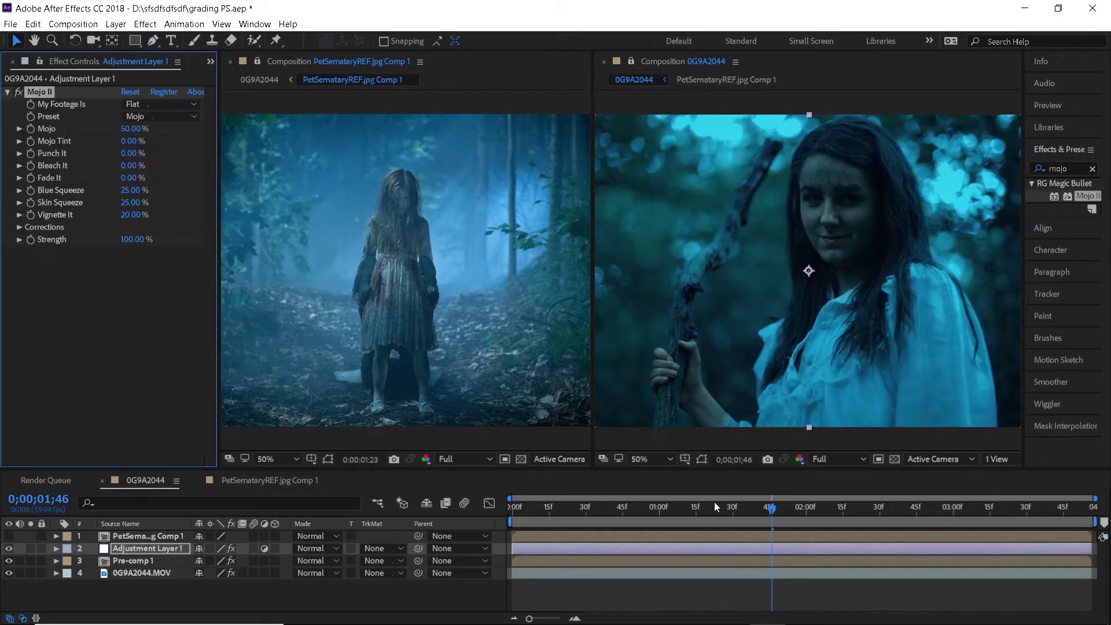
Set Mojo II's footage type to Video and its preset to Zero.
{"action": "left_click", "coordinate": [162, 104]}
{"action": "left_click", "coordinate": [164, 118]}
{"action": "left_click", "coordinate": [162, 117]}
{"action": "left_click", "coordinate": [162, 177]}
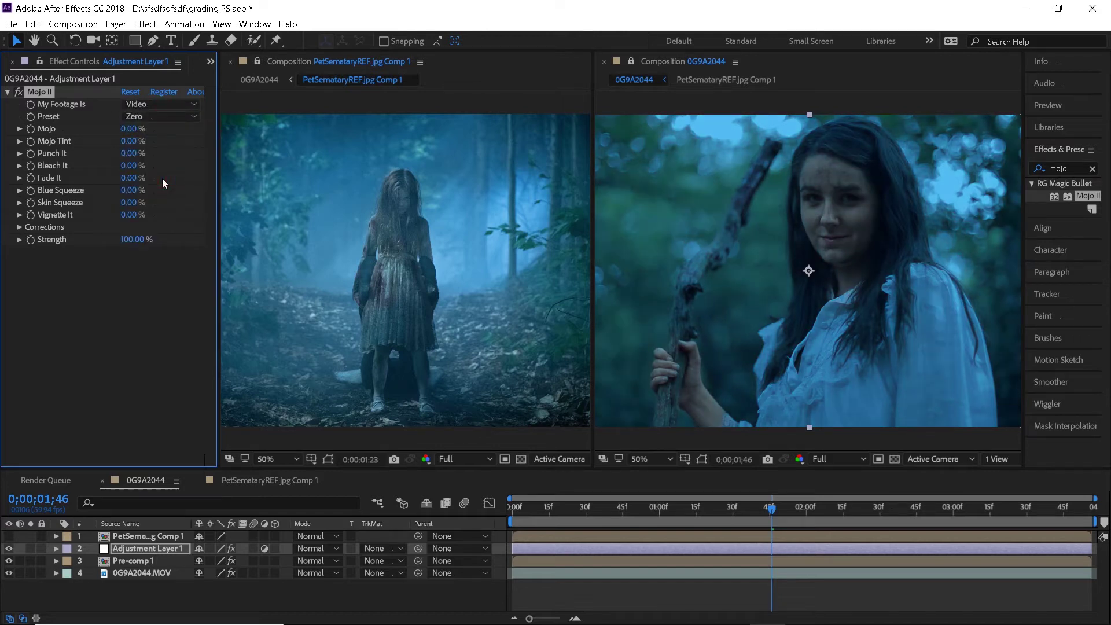
Set Mojo II to Mojo 25%, Tint -100%, Punch 5%, Bleach 40%, Fade 10%, Blue Squeeze 5%, Vignette 7%, and adjust Exposure and Cool/Warm.
{"action": "left_click_drag", "start_coordinate": [132, 129], "coordinate": [55, 146]}
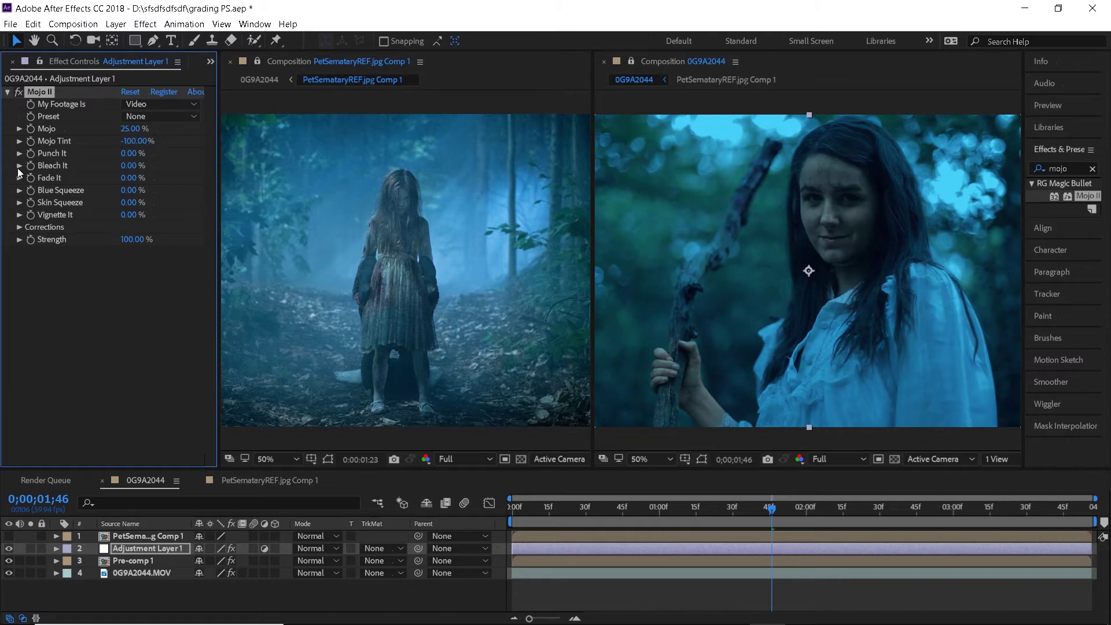
{"action": "left_click_drag", "start_coordinate": [129, 154], "coordinate": [153, 167]}
{"action": "left_click_drag", "start_coordinate": [135, 191], "coordinate": [143, 215]}
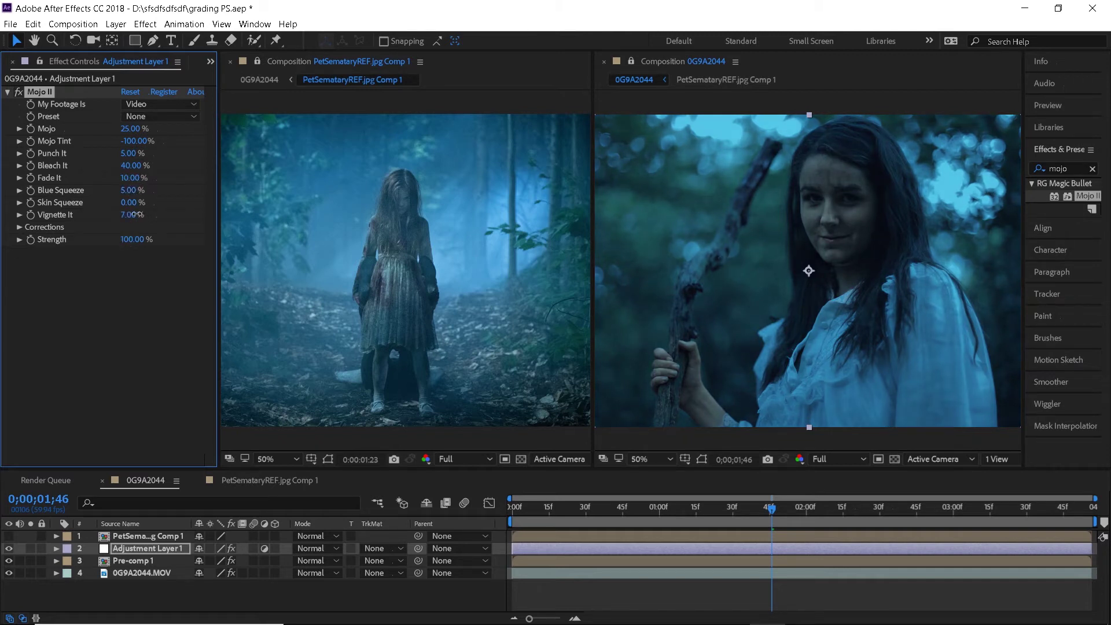
{"action": "left_click", "coordinate": [20, 227]}
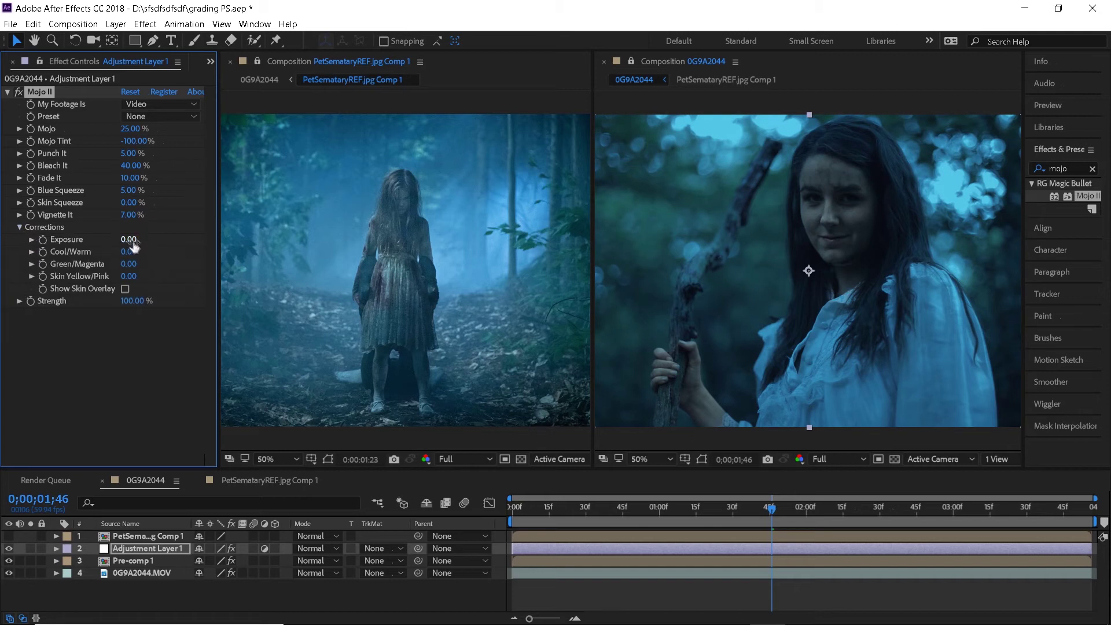
{"action": "left_click_drag", "start_coordinate": [133, 240], "coordinate": [136, 253]}
Apply the Curves effect to Adjustment Layer 1 and widen the effect controls area to show the whole graph.
{"action": "left_click", "coordinate": [1062, 168]}
{"action": "type", "text": "curv"}
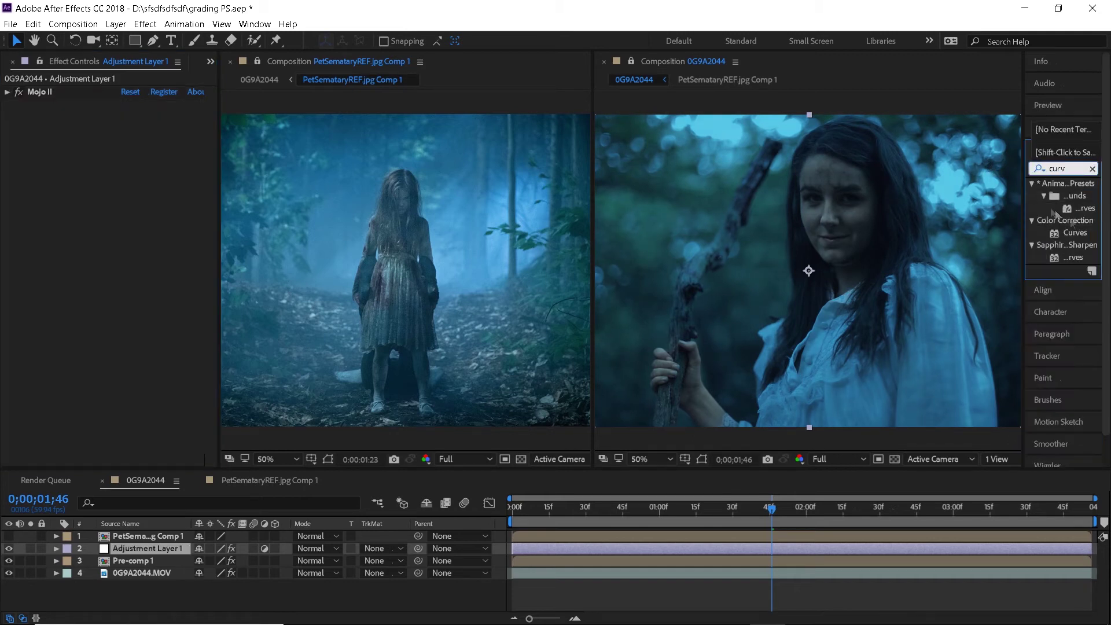
{"action": "left_click_drag", "start_coordinate": [1075, 232], "coordinate": [37, 227]}
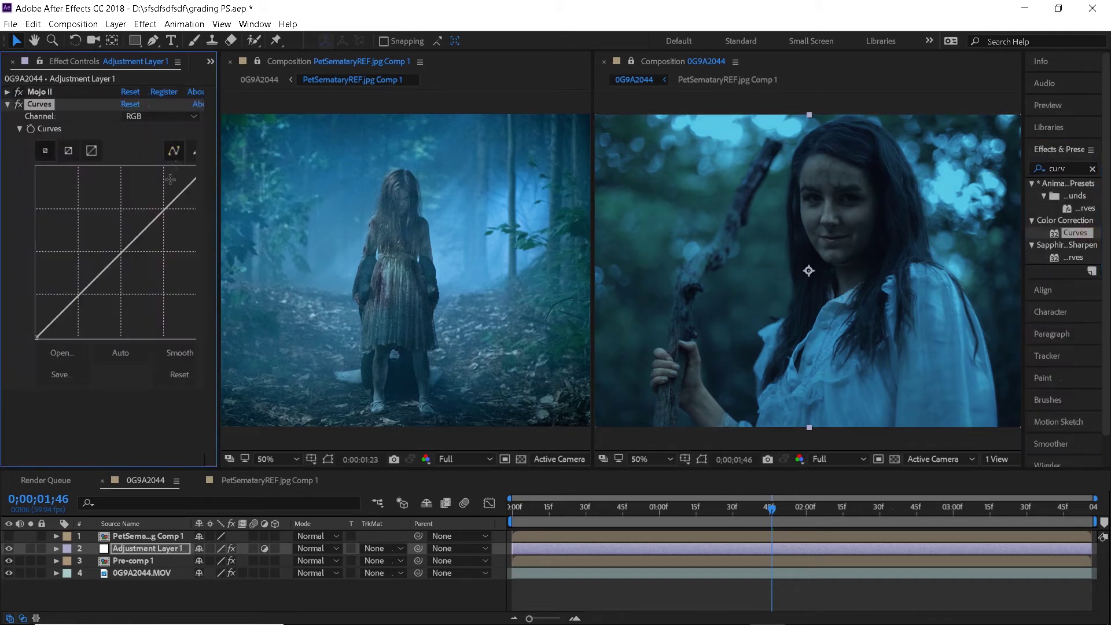
{"action": "left_click_drag", "start_coordinate": [217, 143], "coordinate": [261, 142]}
Shape the RGB curve with brighter highlights, lifted blacks and raised upper midtones, and compare the image with Curves off and on.
{"action": "left_click_drag", "start_coordinate": [206, 167], "coordinate": [195, 165]}
{"action": "left_click_drag", "start_coordinate": [36, 337], "coordinate": [25, 336]}
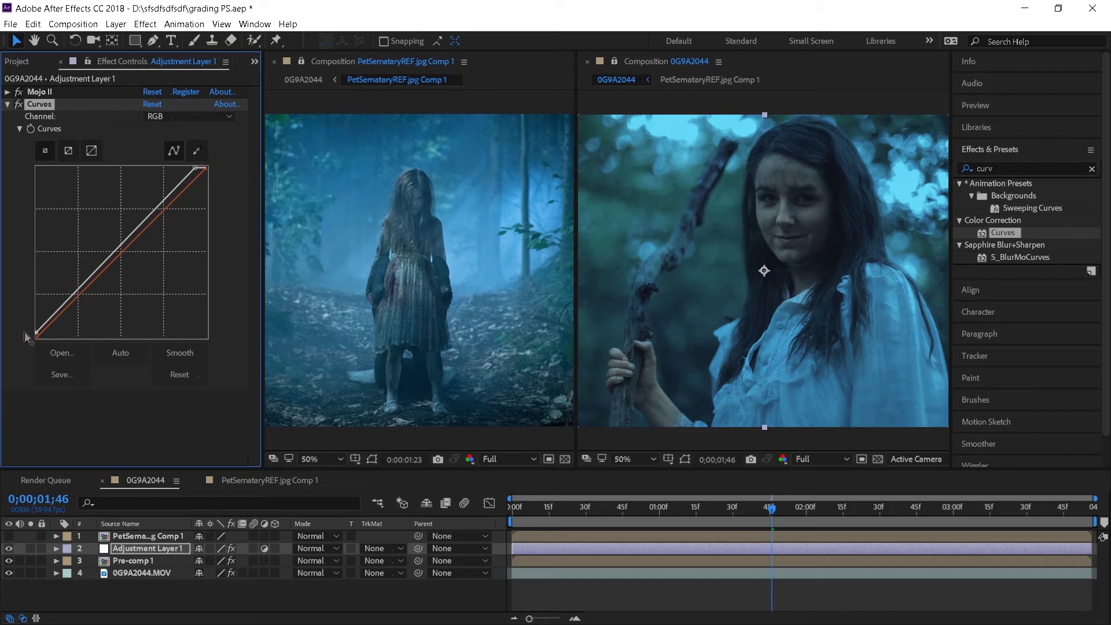
{"action": "left_click_drag", "start_coordinate": [95, 270], "coordinate": [97, 276]}
{"action": "left_click_drag", "start_coordinate": [142, 224], "coordinate": [142, 212]}
{"action": "left_click", "coordinate": [18, 105]}
{"action": "left_click", "coordinate": [18, 104]}
{"action": "left_click", "coordinate": [18, 104]}
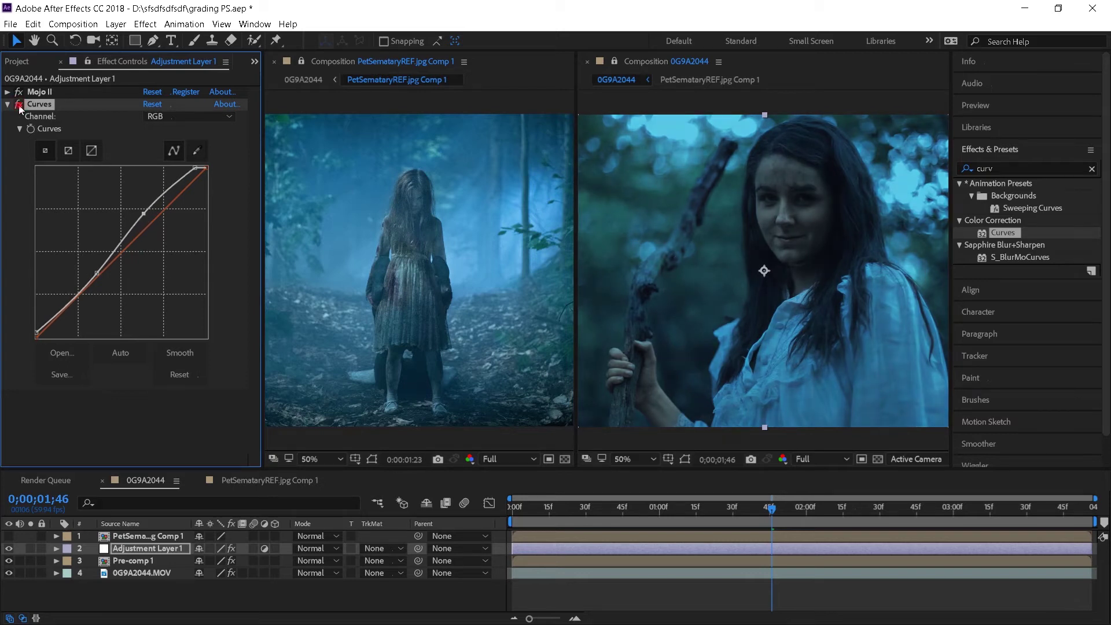
{"action": "left_click", "coordinate": [17, 105]}
Lower the highlight end of the Red channel curve slightly, keeping its shadow end at the base.
{"action": "left_click", "coordinate": [185, 116]}
{"action": "left_click", "coordinate": [175, 146]}
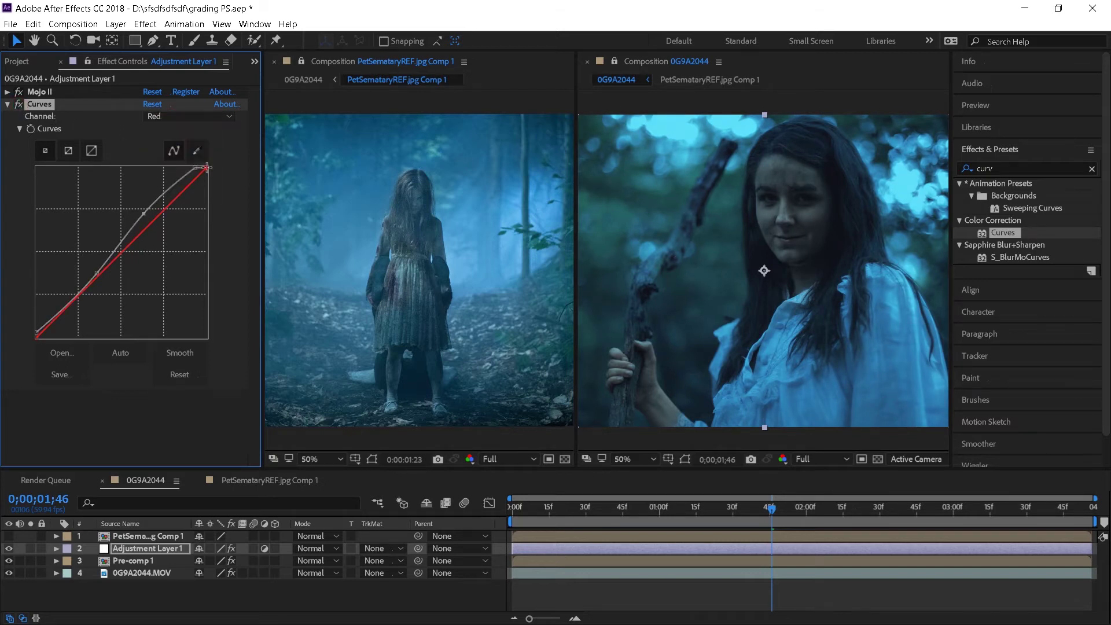
{"action": "left_click_drag", "start_coordinate": [205, 168], "coordinate": [206, 172]}
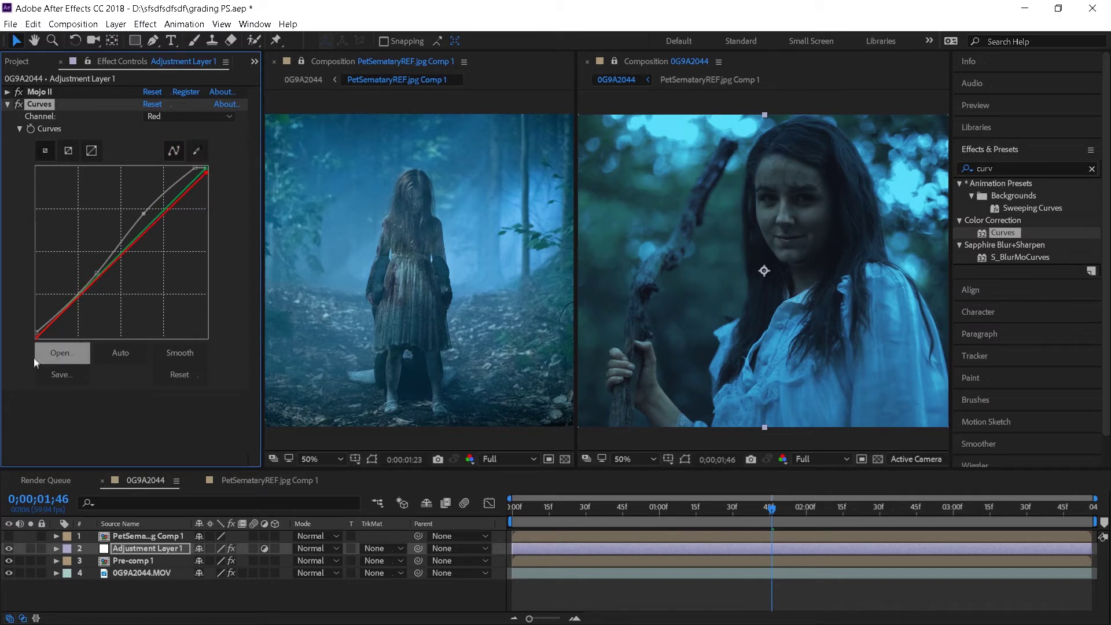
{"action": "left_click_drag", "start_coordinate": [36, 337], "coordinate": [35, 336]}
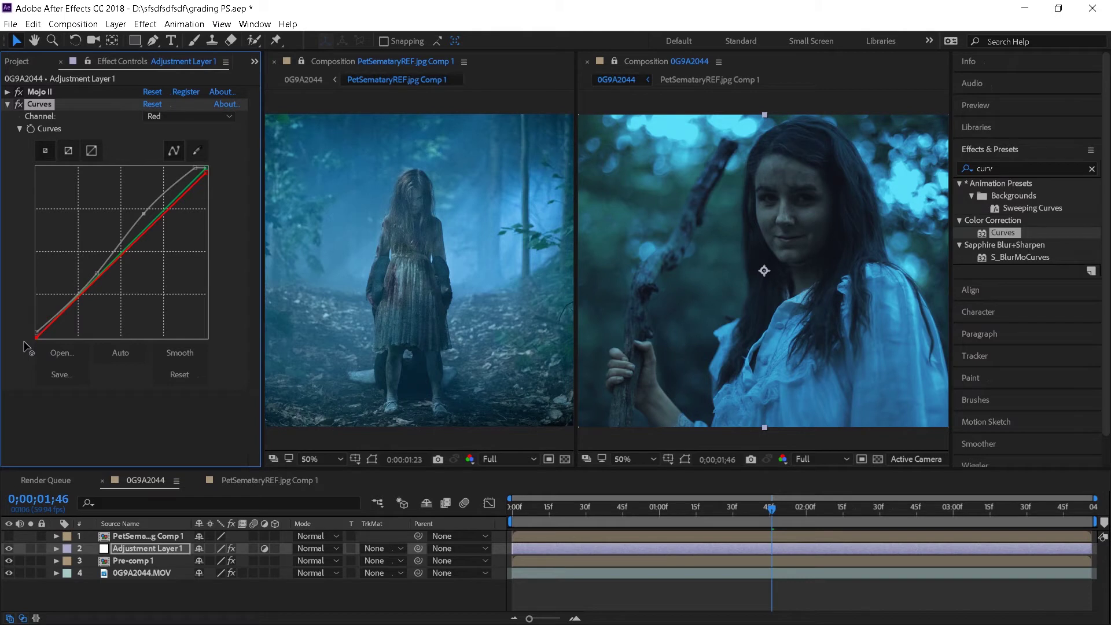
Lower the highlight end of the Green channel curve slightly, keeping its shadow end at the base.
{"action": "left_click", "coordinate": [180, 117]}
{"action": "left_click", "coordinate": [162, 158]}
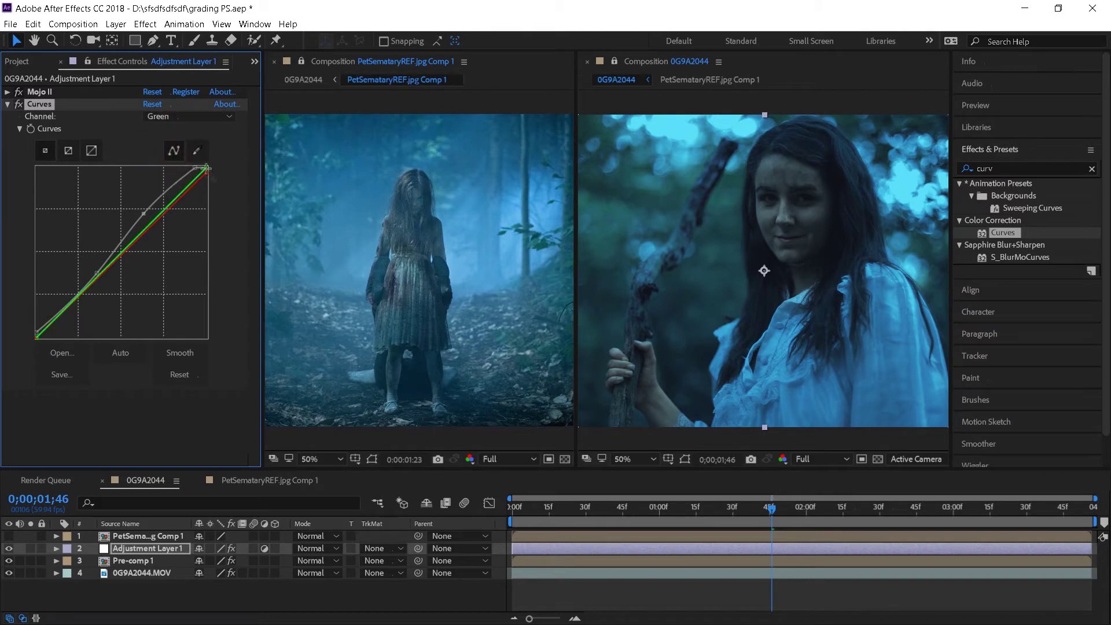
{"action": "mouse_move", "coordinate": [206, 169]}
{"action": "left_mouse_down"}
{"action": "mouse_move", "coordinate": [213, 179]}
{"action": "mouse_move", "coordinate": [194, 154]}
{"action": "mouse_move", "coordinate": [211, 157]}
{"action": "mouse_move", "coordinate": [213, 171]}
{"action": "left_mouse_up"}
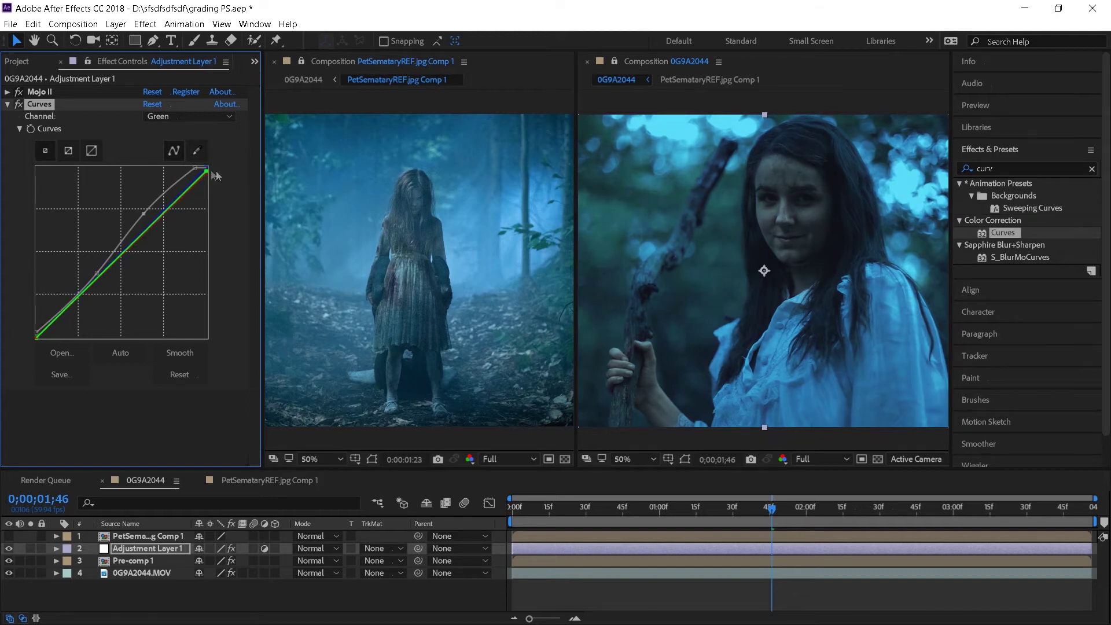
{"action": "mouse_move", "coordinate": [36, 337]}
{"action": "left_mouse_down"}
{"action": "mouse_move", "coordinate": [40, 324]}
{"action": "mouse_move", "coordinate": [31, 337]}
{"action": "left_mouse_up"}
Fine-tune the highlight end of the Blue channel curve.
{"action": "left_click", "coordinate": [188, 116]}
{"action": "left_click", "coordinate": [174, 171]}
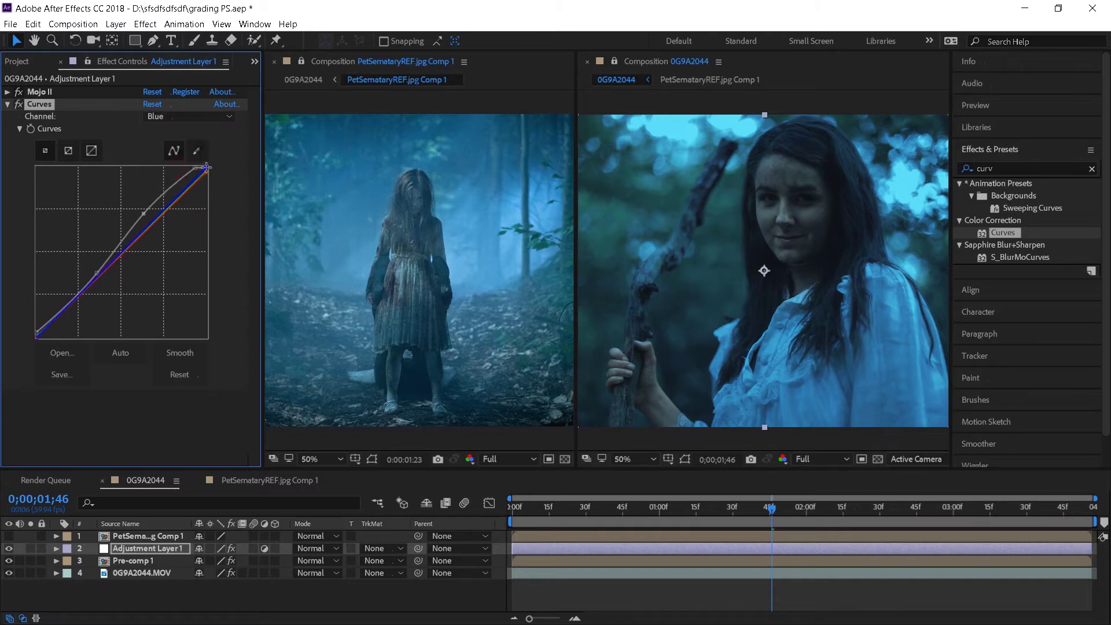
{"action": "left_click_drag", "start_coordinate": [207, 168], "coordinate": [210, 163]}
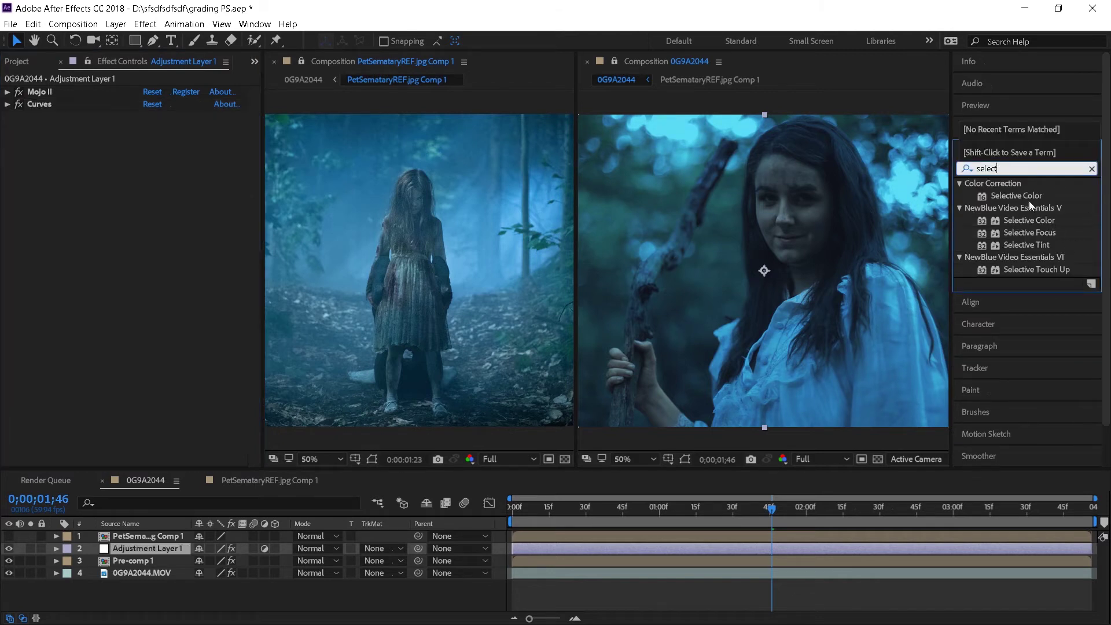
Apply Selective Color to Adjustment Layer 1 and adjust the ink percentages for the Cyans range.
{"action": "left_click_drag", "start_coordinate": [1029, 201], "coordinate": [126, 186]}
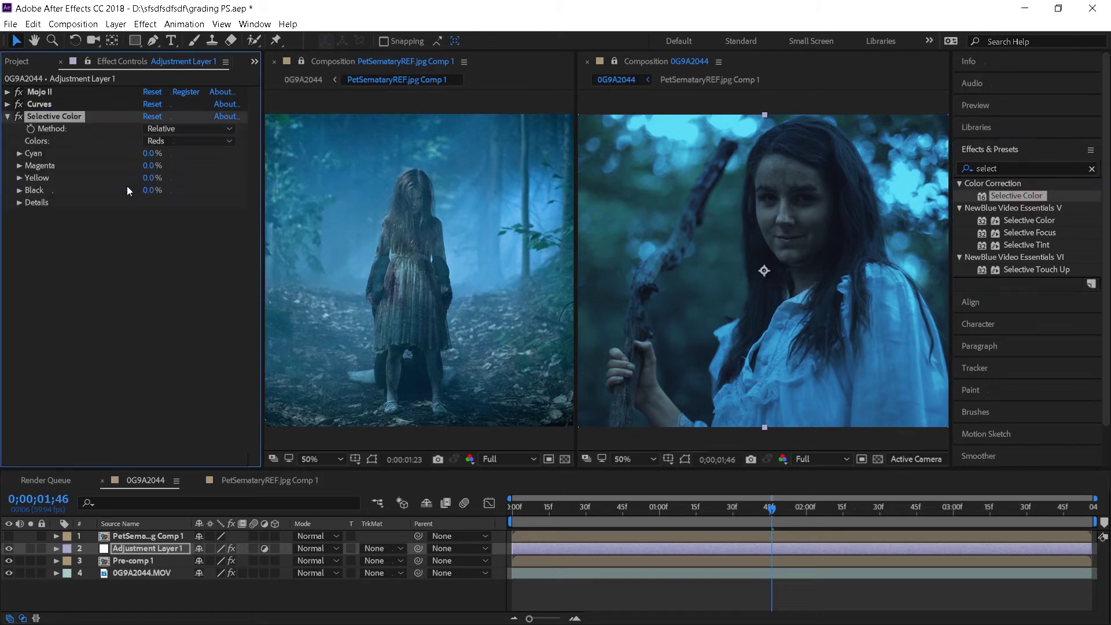
{"action": "left_click", "coordinate": [174, 141]}
{"action": "left_click", "coordinate": [174, 198]}
{"action": "left_click_drag", "start_coordinate": [150, 166], "coordinate": [151, 197]}
Adjust the ink percentages for the Blues range in Selective Color.
{"action": "left_click", "coordinate": [168, 141]}
{"action": "left_click", "coordinate": [159, 210]}
{"action": "left_click_drag", "start_coordinate": [150, 198], "coordinate": [154, 192]}
Adjust the ink percentages for the Neutrals range in Selective Color.
{"action": "left_click", "coordinate": [185, 141]}
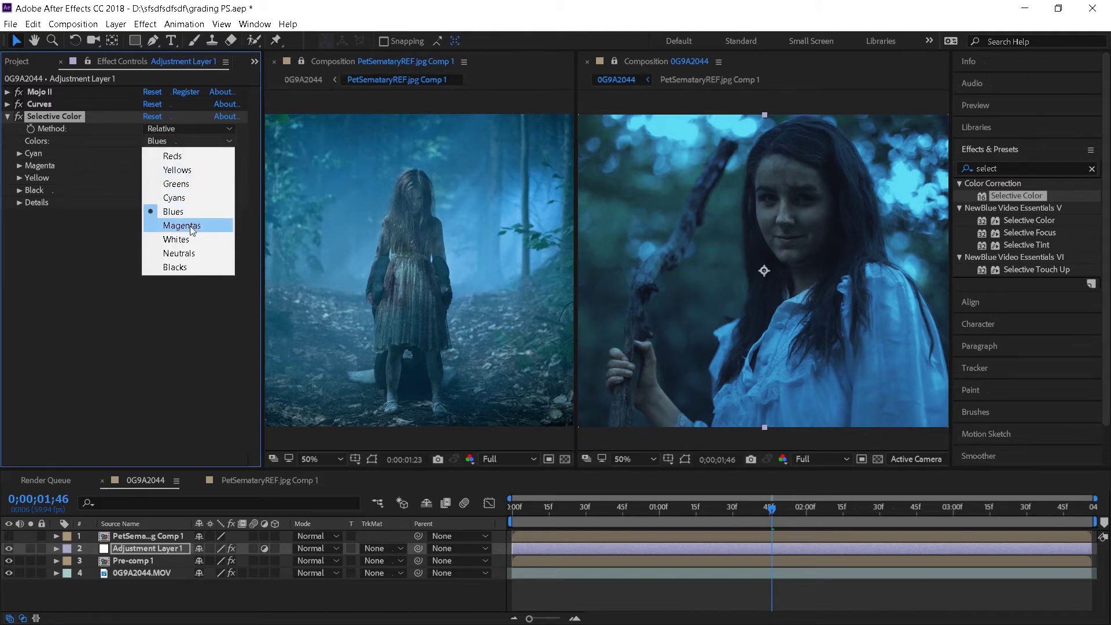
{"action": "left_click", "coordinate": [191, 254]}
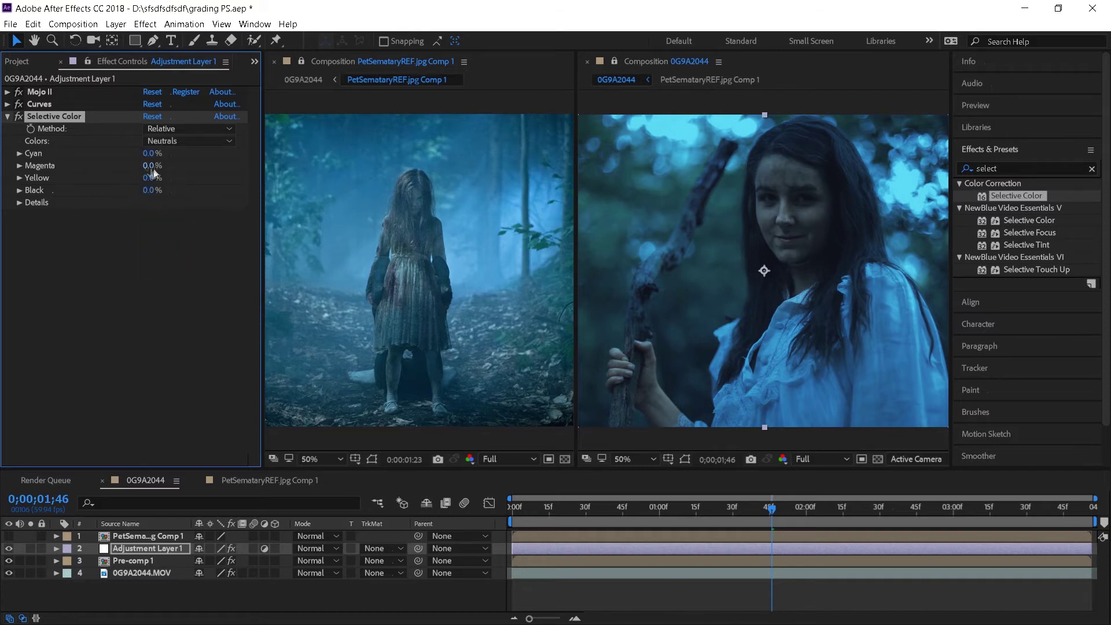
{"action": "left_click_drag", "start_coordinate": [153, 172], "coordinate": [155, 190]}
Adjust the Blacks range in Selective Color, setting Cyan to about 5% and Magenta to 3% and fine-tuning Black.
{"action": "left_click", "coordinate": [188, 141]}
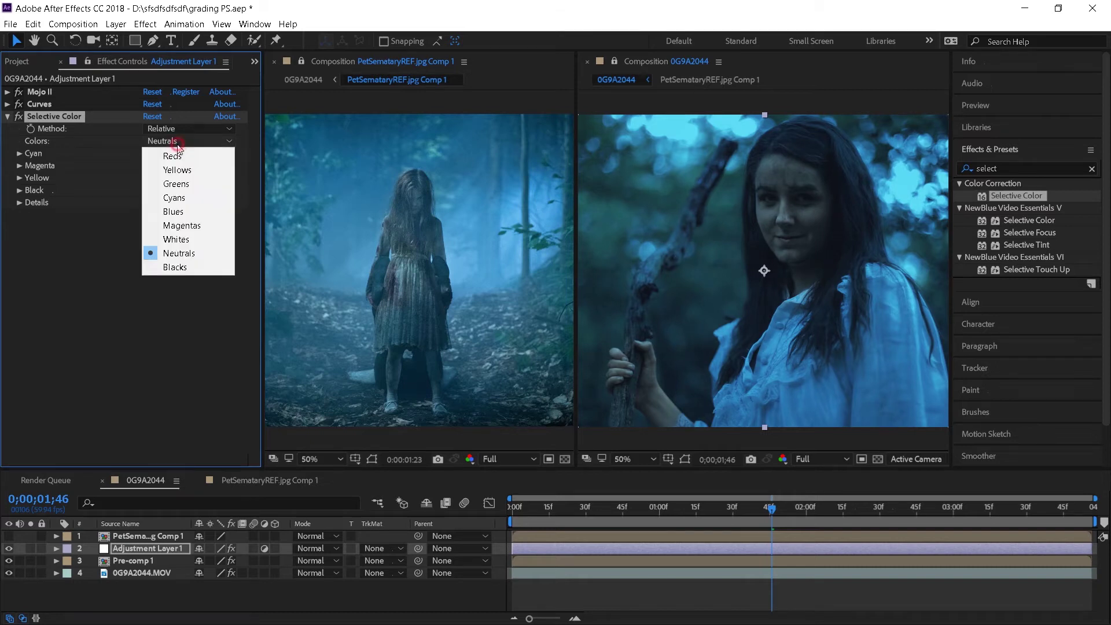
{"action": "left_click", "coordinate": [185, 267]}
{"action": "left_click_drag", "start_coordinate": [152, 154], "coordinate": [155, 162]}
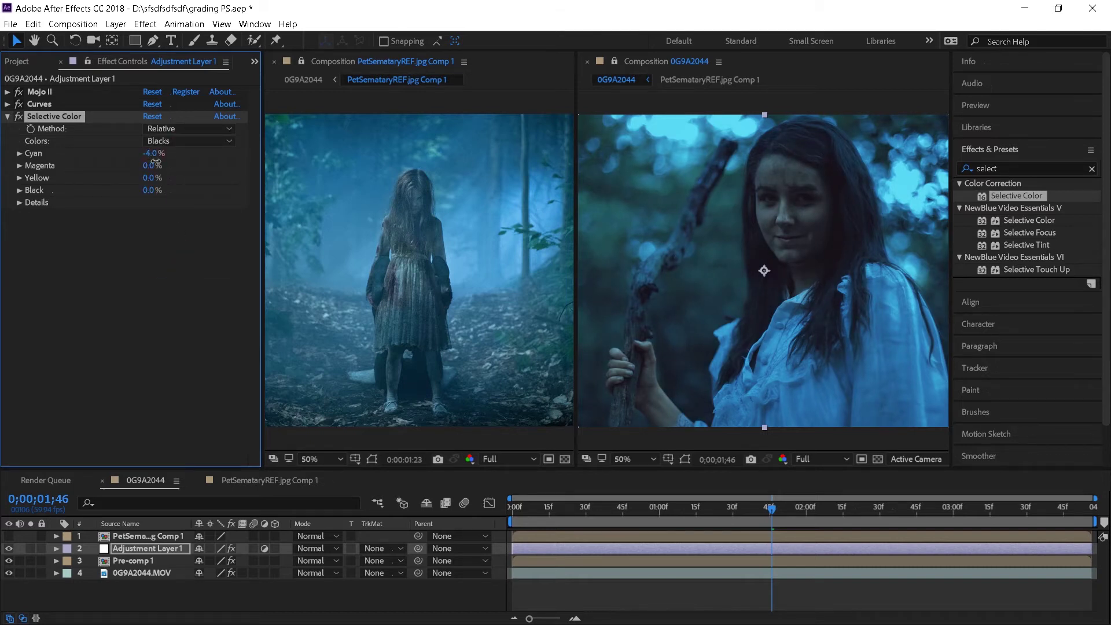
{"action": "left_click", "coordinate": [152, 166]}
{"action": "left_click_drag", "start_coordinate": [150, 154], "coordinate": [160, 156]}
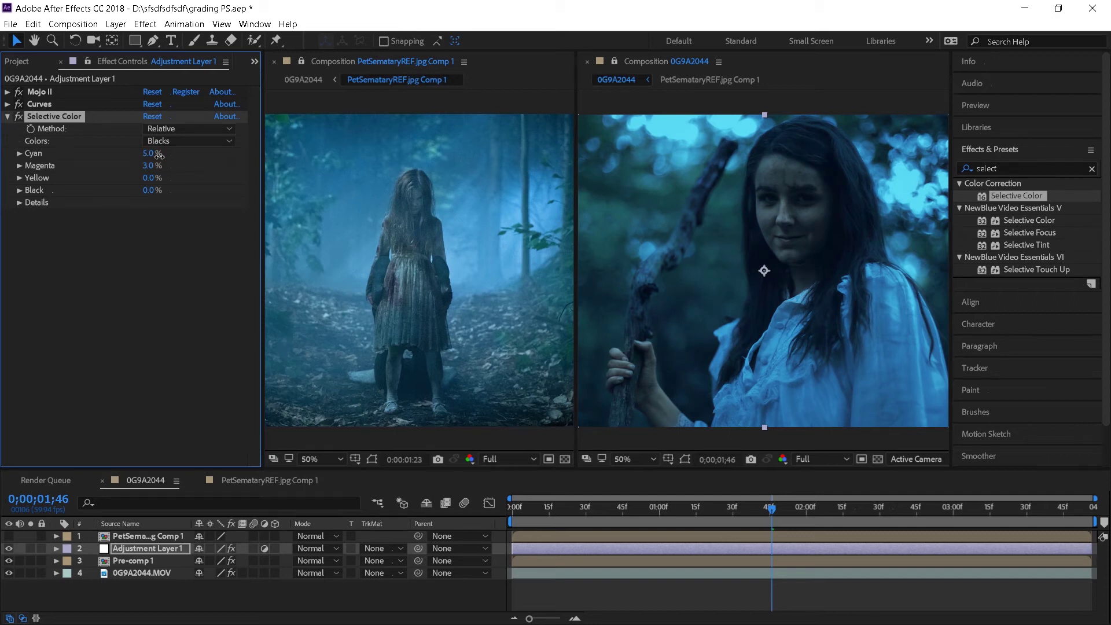
{"action": "left_click_drag", "start_coordinate": [157, 191], "coordinate": [153, 195]}
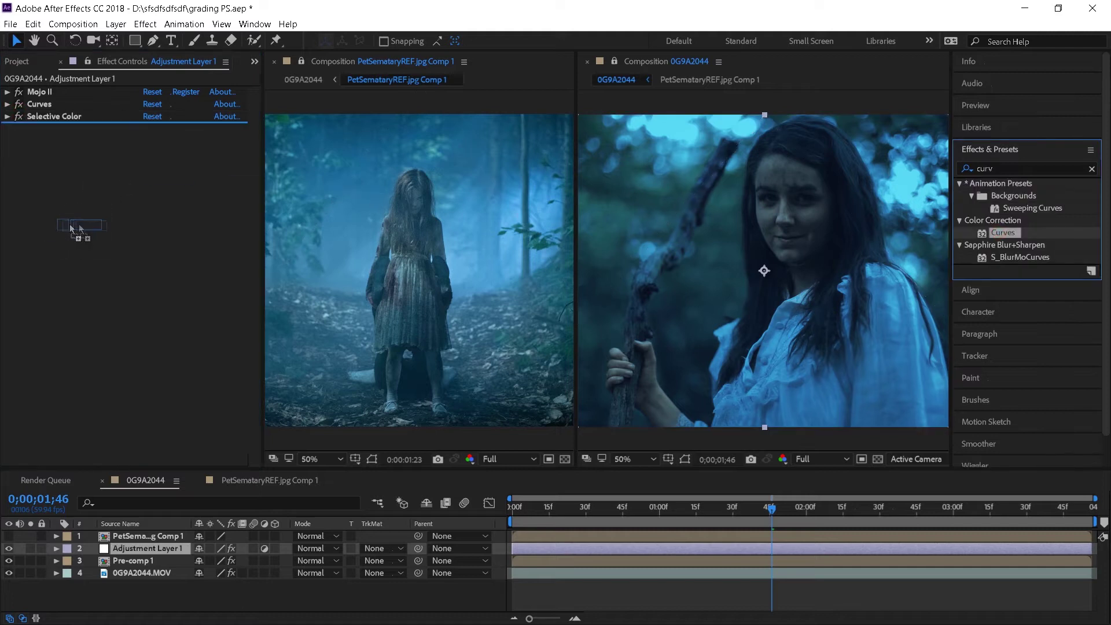
Apply a second Curves effect to Adjustment Layer 1 and flatten its RGB curve by lowering the highlight end and lifting the shadow end.
{"action": "left_click_drag", "start_coordinate": [75, 231], "coordinate": [206, 212]}
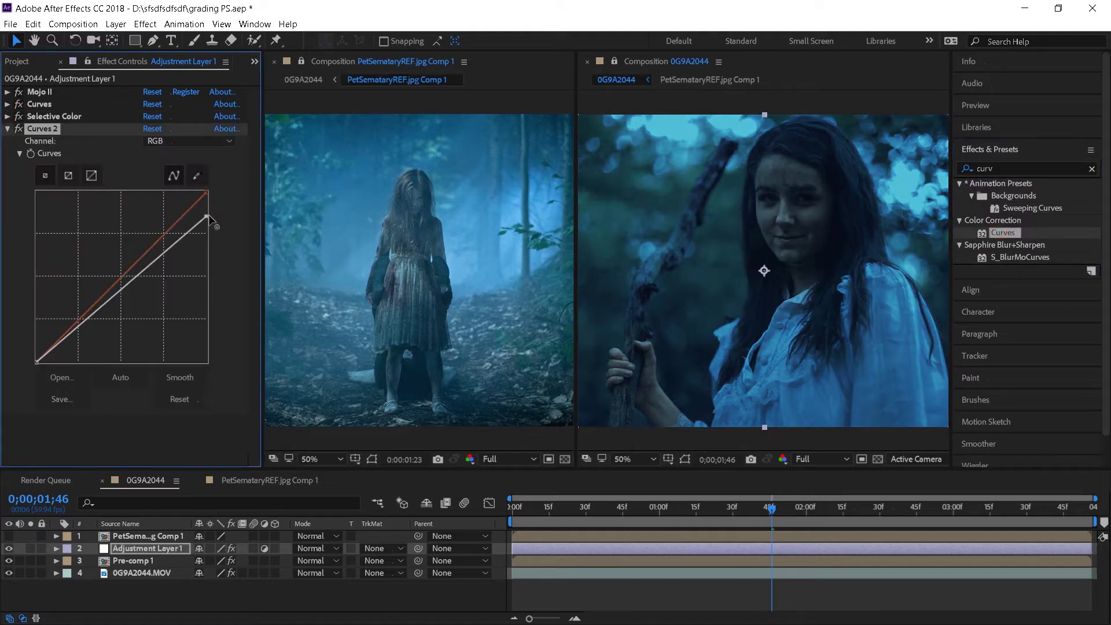
{"action": "left_click_drag", "start_coordinate": [37, 361], "coordinate": [30, 354]}
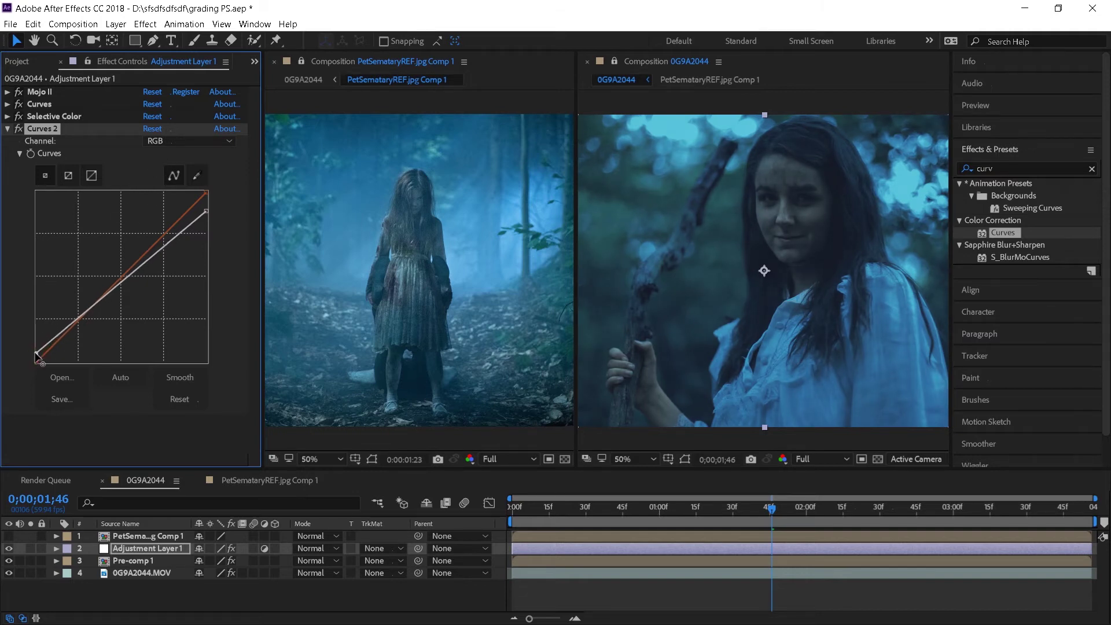
Lower the highlight ends of the Red, Green and Blue channel curves slightly in Curves 2.
{"action": "left_click", "coordinate": [165, 141]}
{"action": "left_click", "coordinate": [172, 175]}
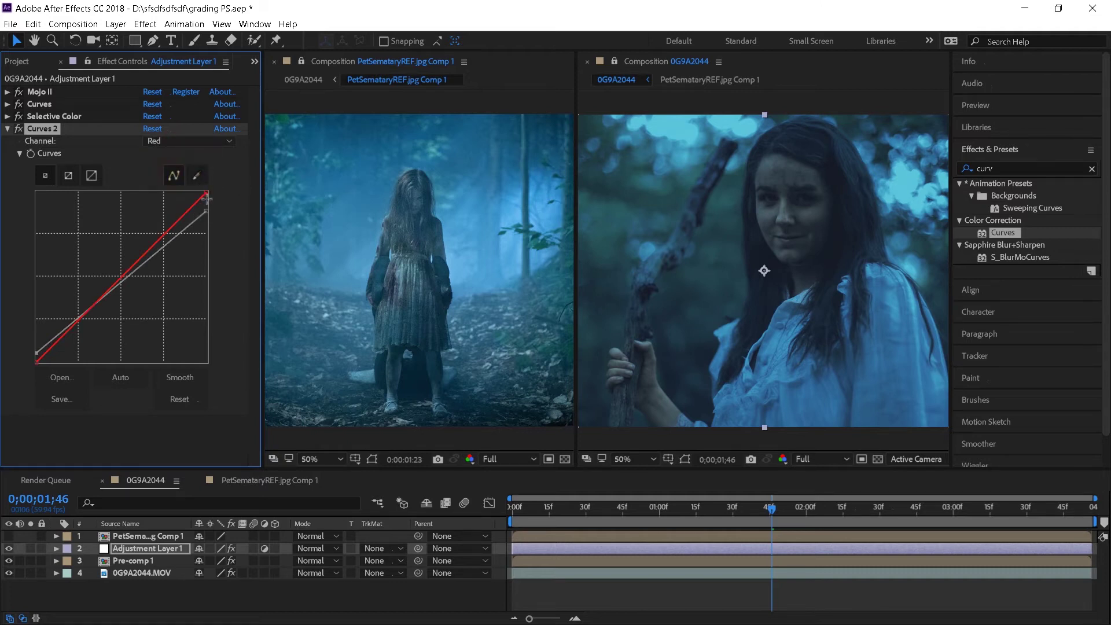
{"action": "left_click_drag", "start_coordinate": [207, 192], "coordinate": [214, 219]}
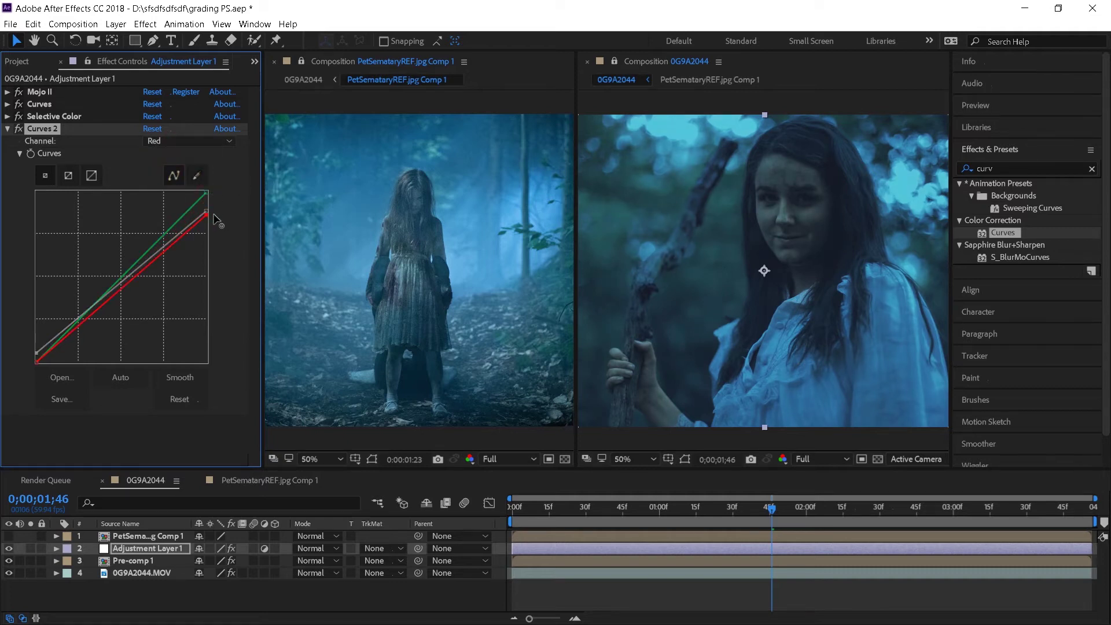
{"action": "left_click", "coordinate": [194, 142]}
{"action": "left_click", "coordinate": [192, 186]}
{"action": "left_click_drag", "start_coordinate": [205, 193], "coordinate": [212, 209]}
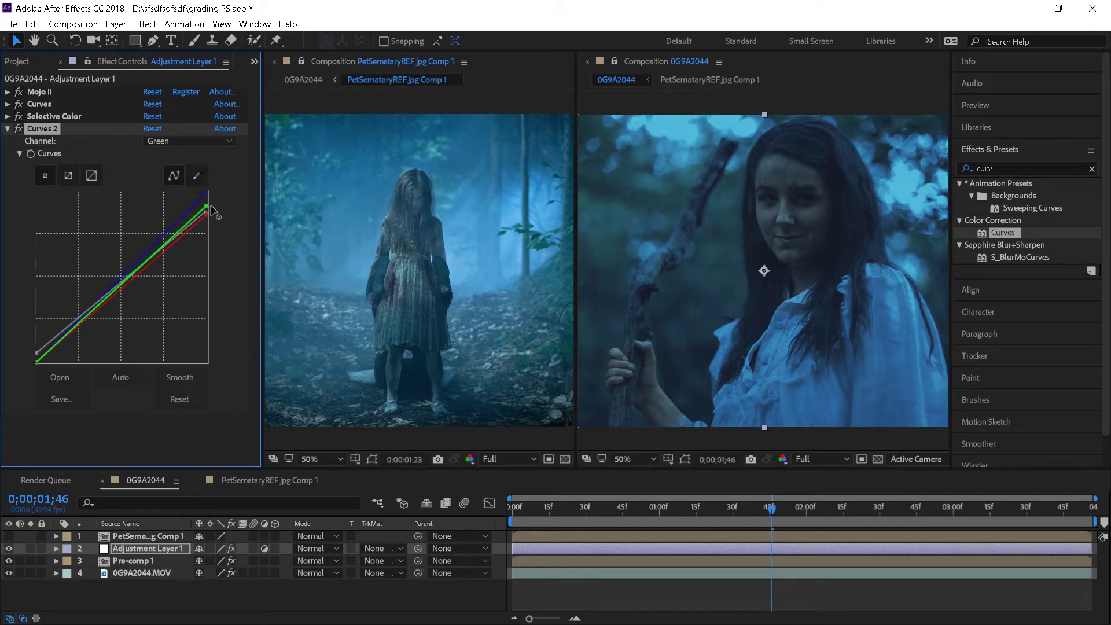
{"action": "left_click", "coordinate": [191, 142]}
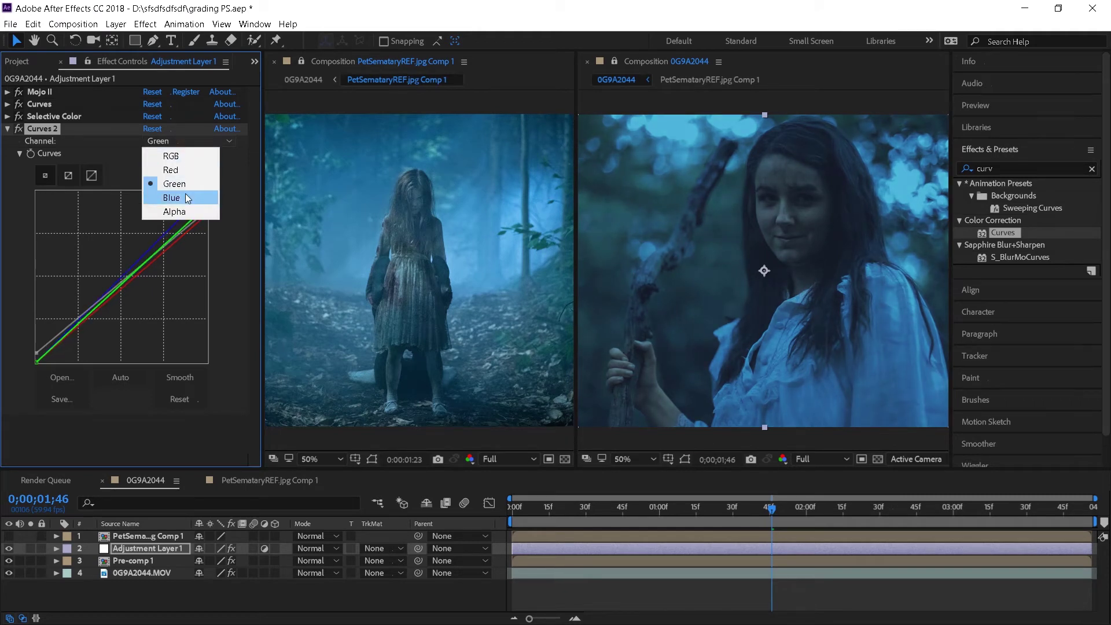
{"action": "left_click", "coordinate": [187, 198]}
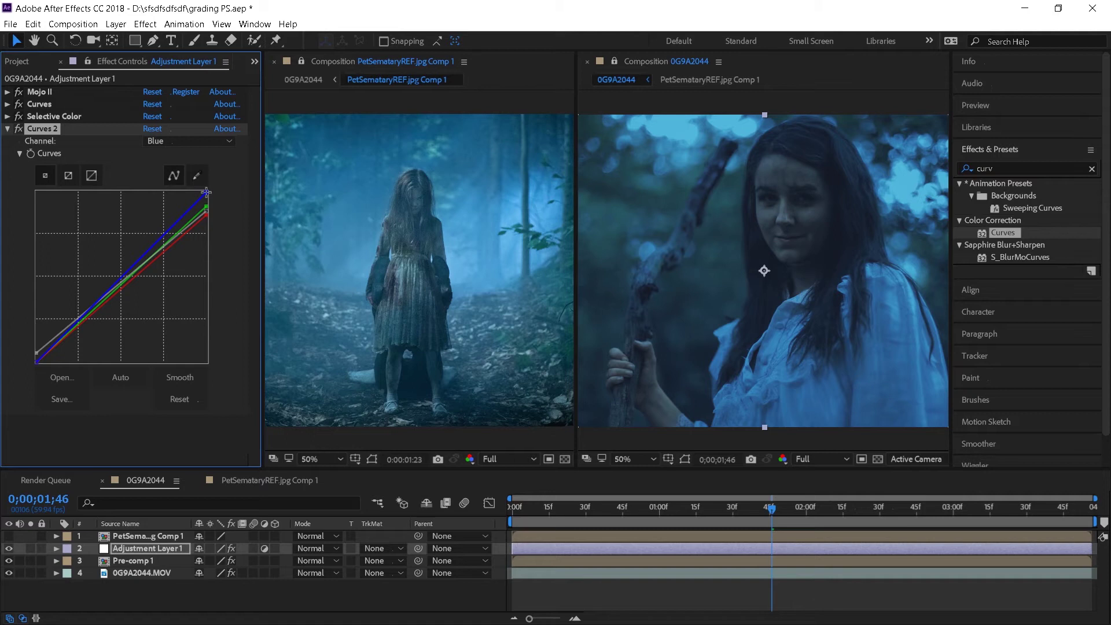
{"action": "left_click_drag", "start_coordinate": [206, 192], "coordinate": [218, 209]}
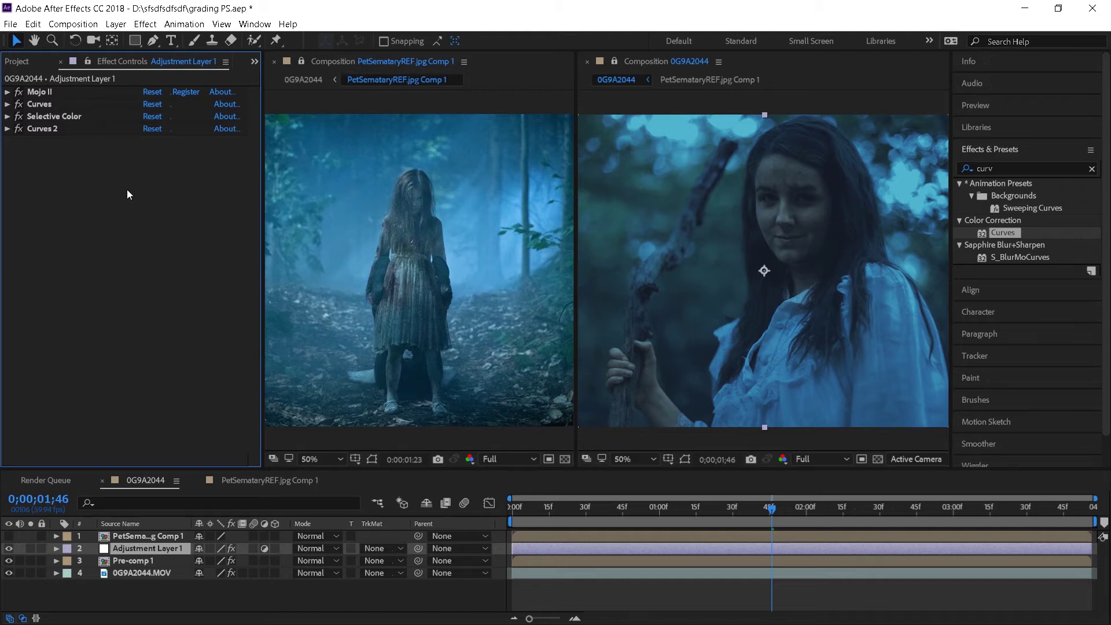
Reduce the Effect Opacity of Curves 2 to 70%, and fine-tune it to 85%.
{"action": "left_click", "coordinate": [57, 547]}
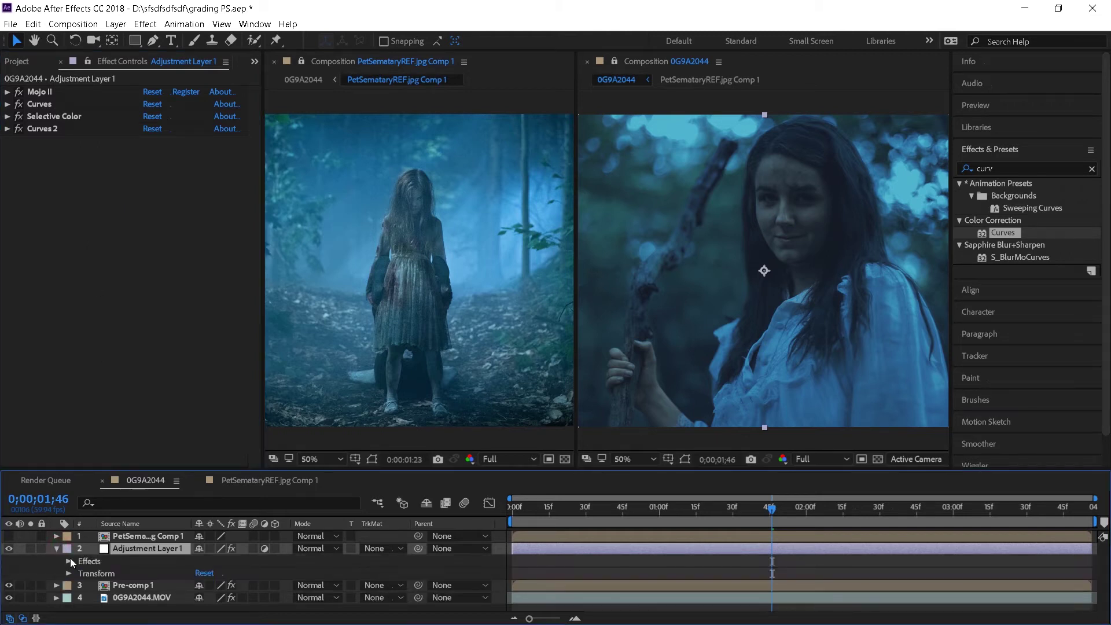
{"action": "left_click", "coordinate": [69, 559]}
{"action": "scroll", "coordinate": [99, 570], "scroll_direction": "down", "scroll_amount": 2}
{"action": "left_click", "coordinate": [81, 567]}
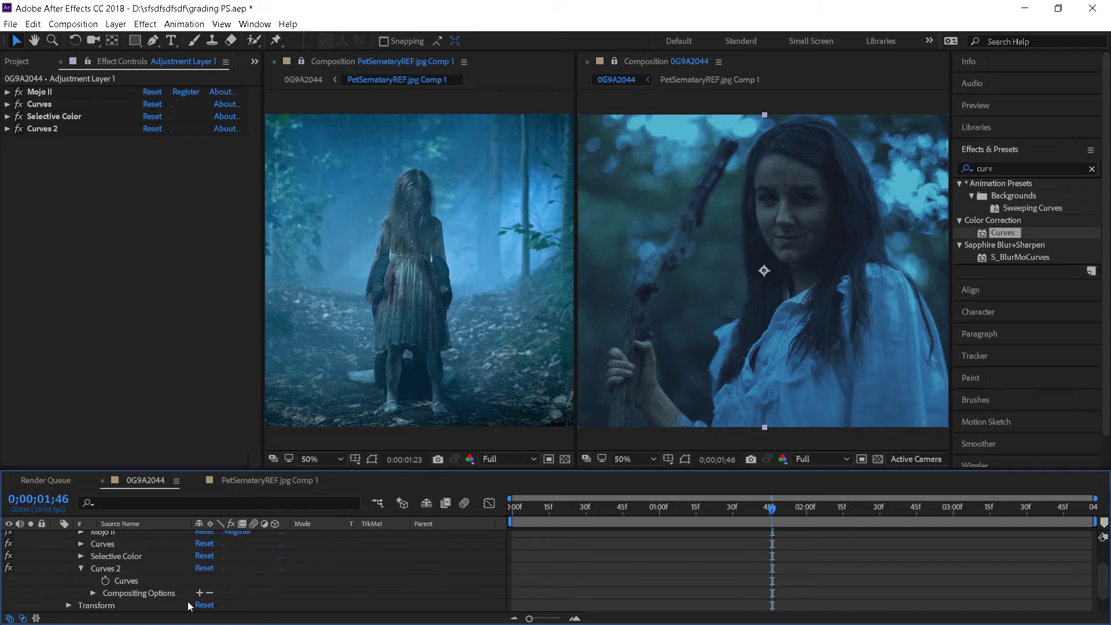
{"action": "left_click", "coordinate": [93, 592]}
{"action": "left_click", "coordinate": [203, 605]}
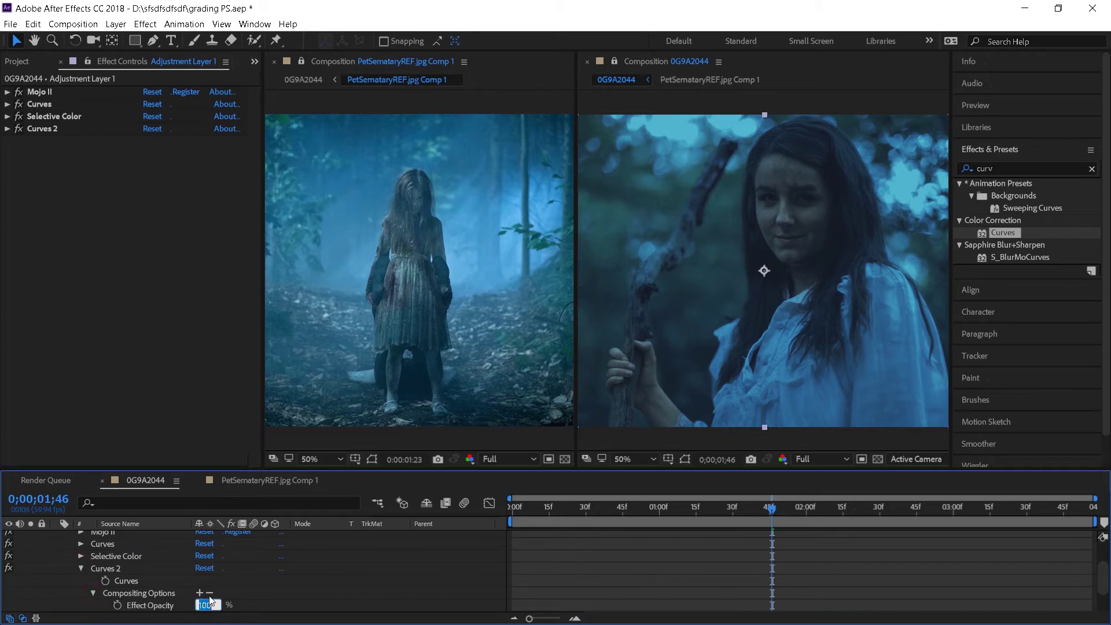
{"action": "type", "text": "70"}
{"action": "key", "text": "Return"}
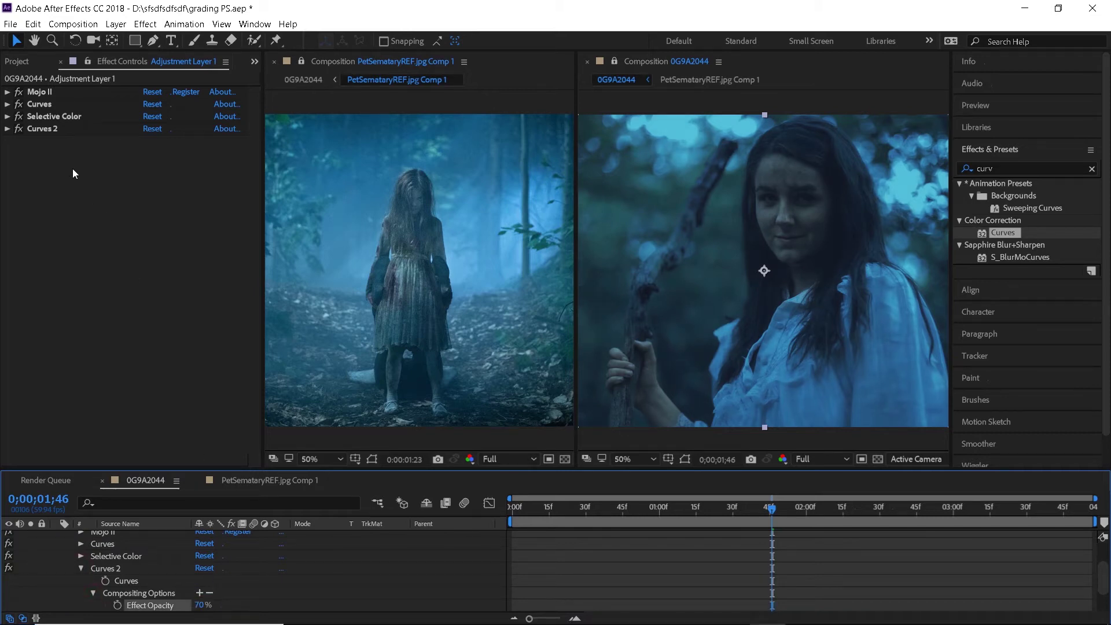
{"action": "left_click_drag", "start_coordinate": [199, 605], "coordinate": [215, 606]}
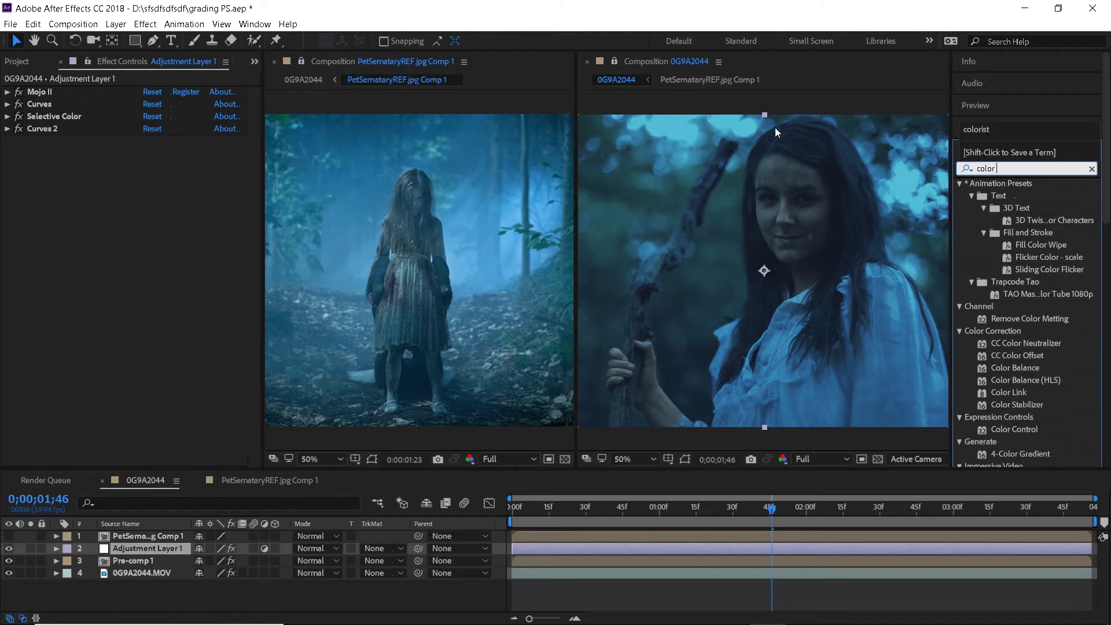
Apply Color Balance to Adjustment Layer 1, toggle Preserve Luminosity and adjust the midtone and highlight balances.
{"action": "type", "text": "ba"}
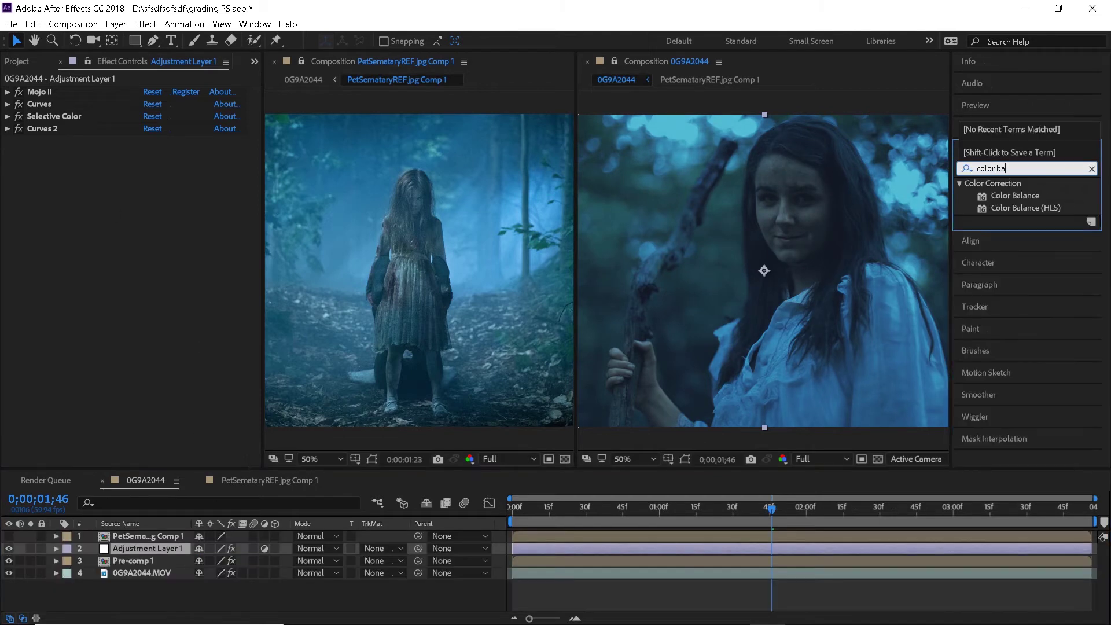
{"action": "left_click_drag", "start_coordinate": [1010, 195], "coordinate": [73, 203]}
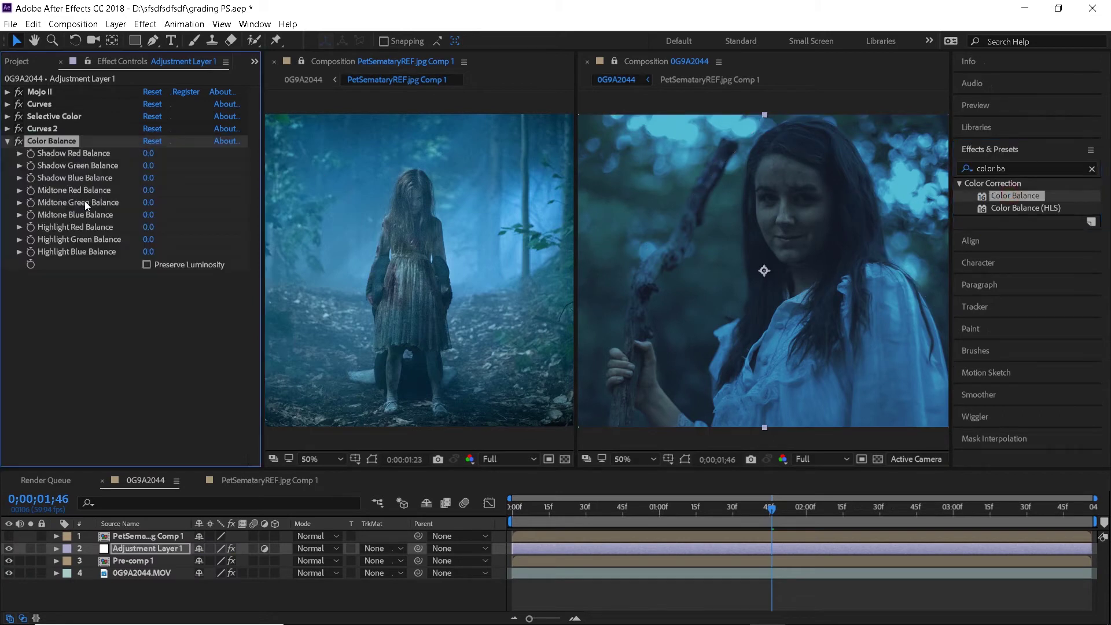
{"action": "left_click", "coordinate": [147, 265]}
{"action": "left_click_drag", "start_coordinate": [149, 190], "coordinate": [147, 219]}
{"action": "left_click_drag", "start_coordinate": [149, 242], "coordinate": [148, 263]}
Apply Photo Filter to Adjustment Layer 1 with the Cyan filter, 100% density and Preserve Luminosity on.
{"action": "left_click", "coordinate": [1005, 168]}
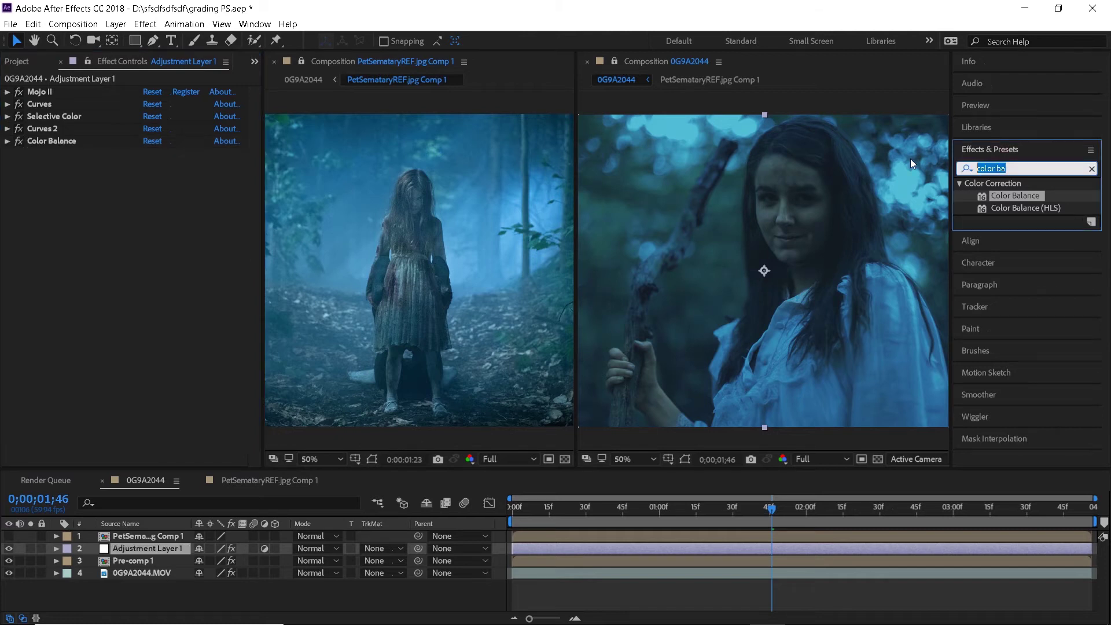
{"action": "type", "text": "photo f"}
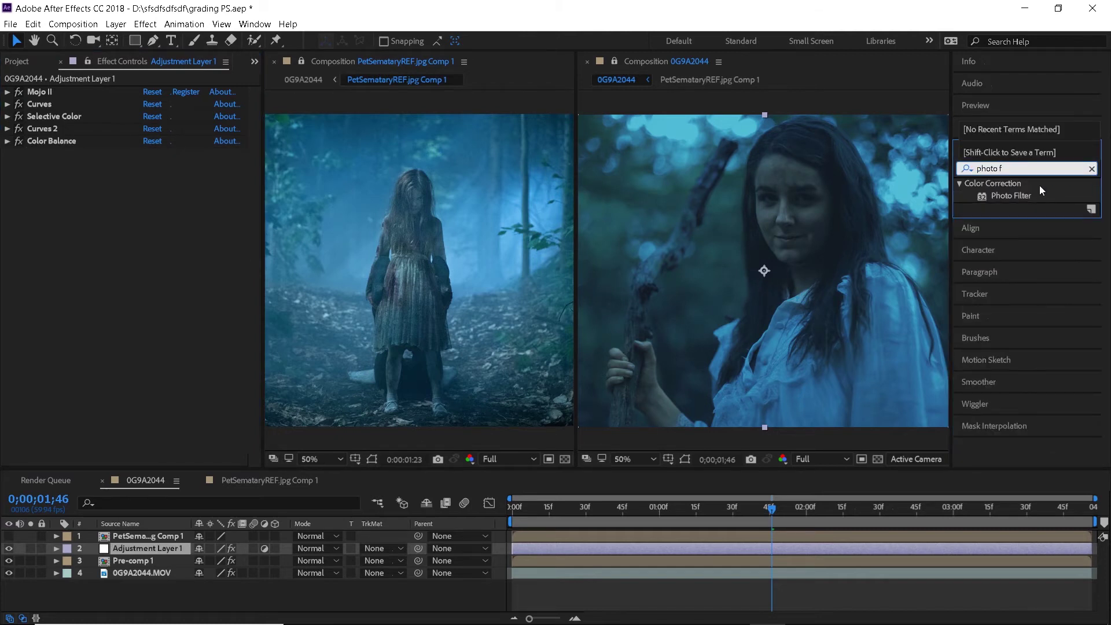
{"action": "left_click_drag", "start_coordinate": [1013, 195], "coordinate": [763, 268]}
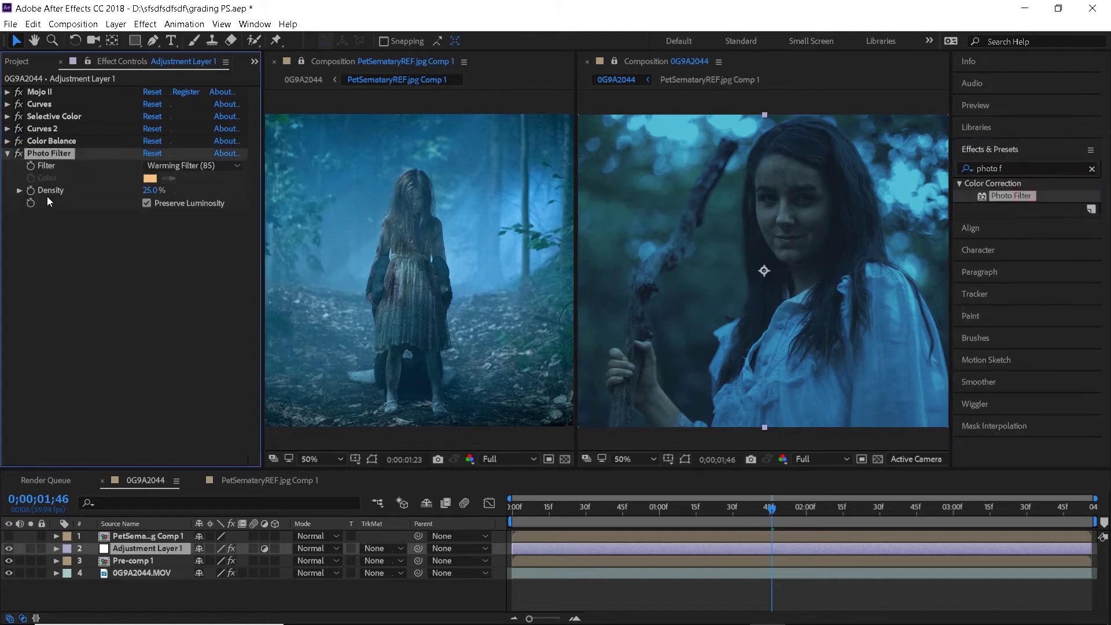
{"action": "left_click", "coordinate": [147, 203]}
{"action": "left_click", "coordinate": [186, 168]}
{"action": "left_click", "coordinate": [186, 317]}
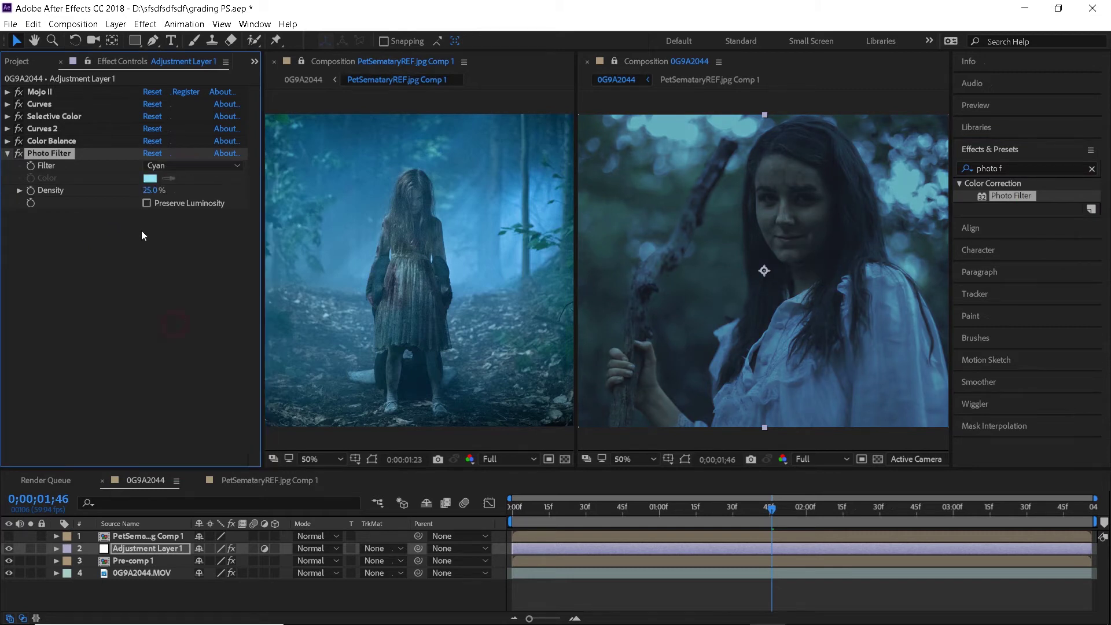
{"action": "left_click", "coordinate": [150, 190]}
{"action": "type", "text": "100"}
{"action": "key", "text": "Return"}
Set the Effect Opacity of the cyan Photo Filter to 50% in its compositing options.
{"action": "left_click", "coordinate": [54, 553]}
{"action": "scroll", "coordinate": [83, 581], "scroll_direction": "down", "scroll_amount": 2}
{"action": "left_click", "coordinate": [83, 581]}
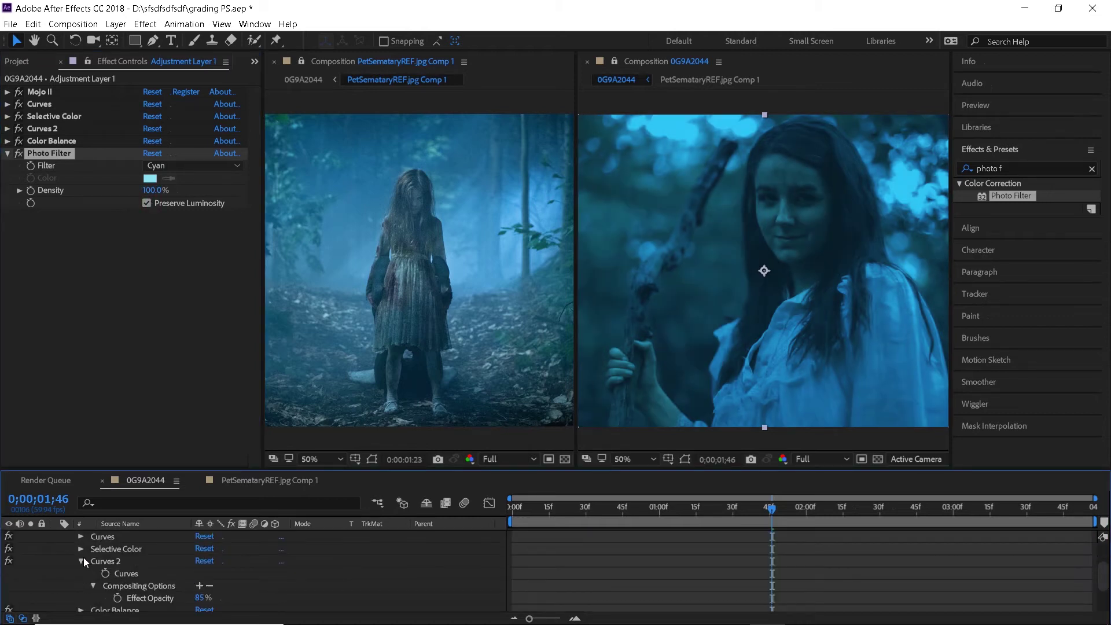
{"action": "left_click", "coordinate": [82, 561]}
{"action": "left_click", "coordinate": [89, 588]}
{"action": "left_click", "coordinate": [81, 585]}
{"action": "scroll", "coordinate": [81, 578], "scroll_direction": "down", "scroll_amount": 2}
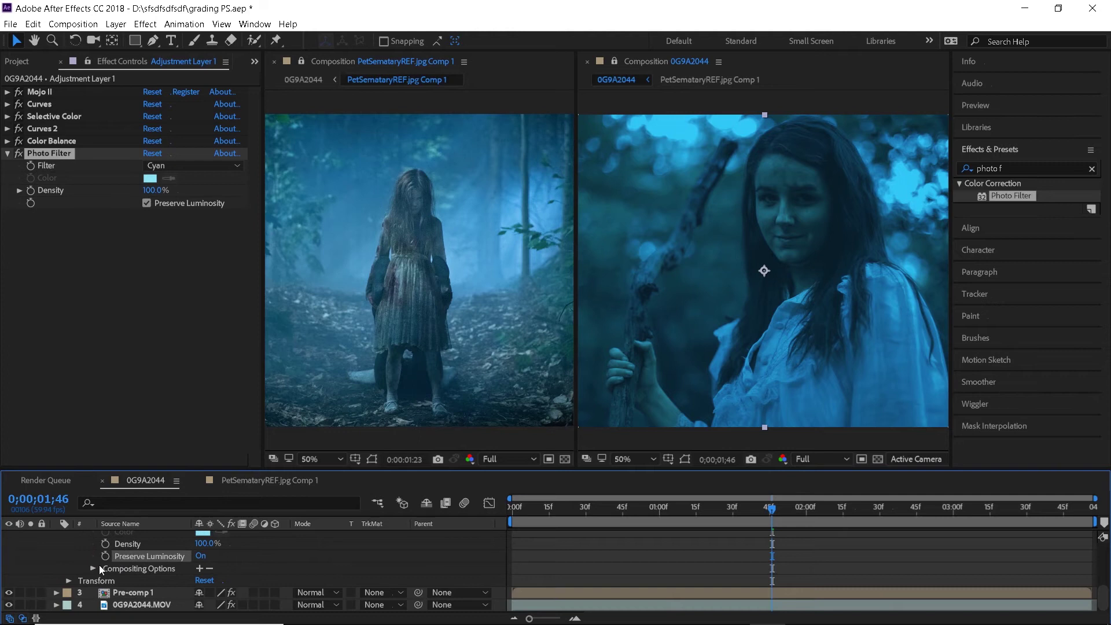
{"action": "left_click", "coordinate": [94, 568]}
{"action": "left_click", "coordinate": [200, 581]}
{"action": "type", "text": "50"}
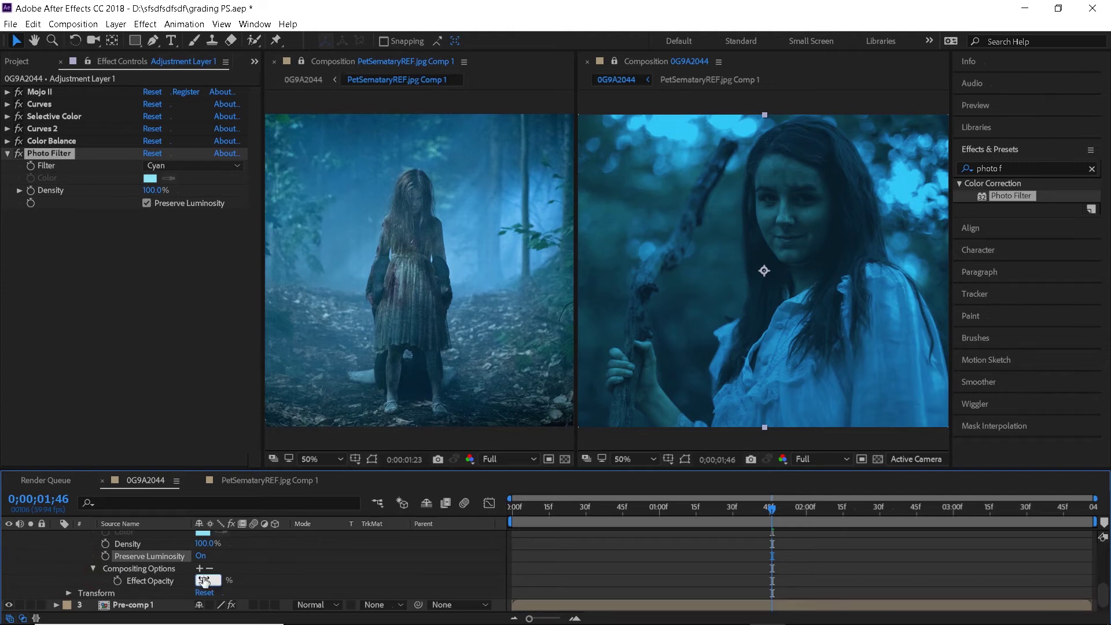
{"action": "key", "text": "Return"}
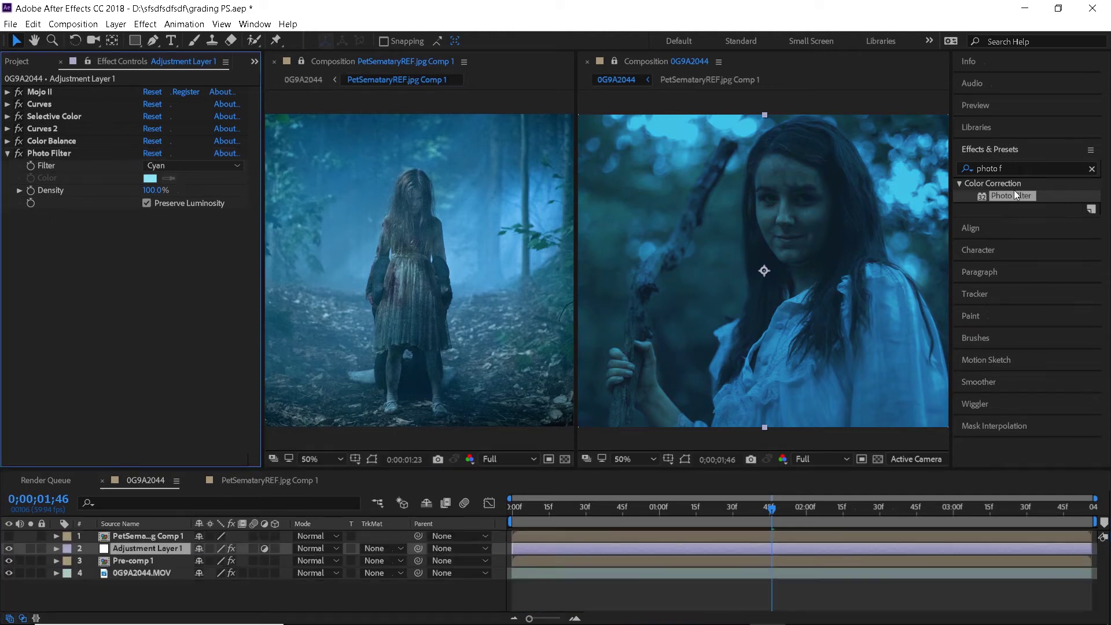
Add a second Photo Filter to Adjustment Layer 1 with the Green filter and 7% density.
{"action": "left_click_drag", "start_coordinate": [1014, 189], "coordinate": [45, 232]}
{"action": "left_click", "coordinate": [168, 227]}
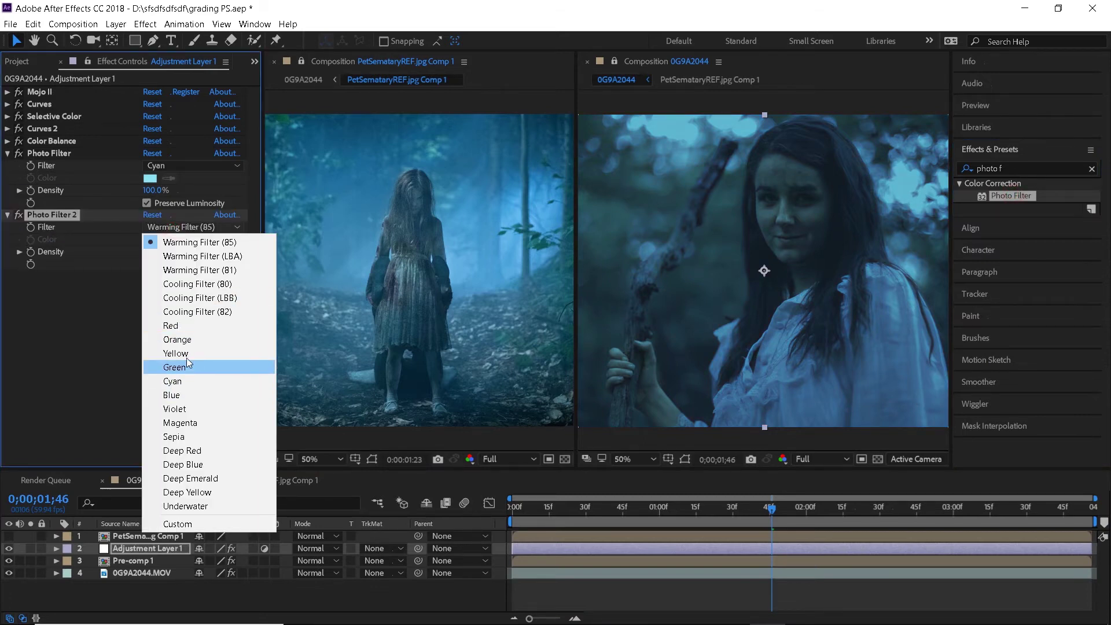
{"action": "left_click", "coordinate": [175, 366]}
{"action": "left_click", "coordinate": [149, 202]}
{"action": "type", "text": "7"}
{"action": "key", "text": "Return"}
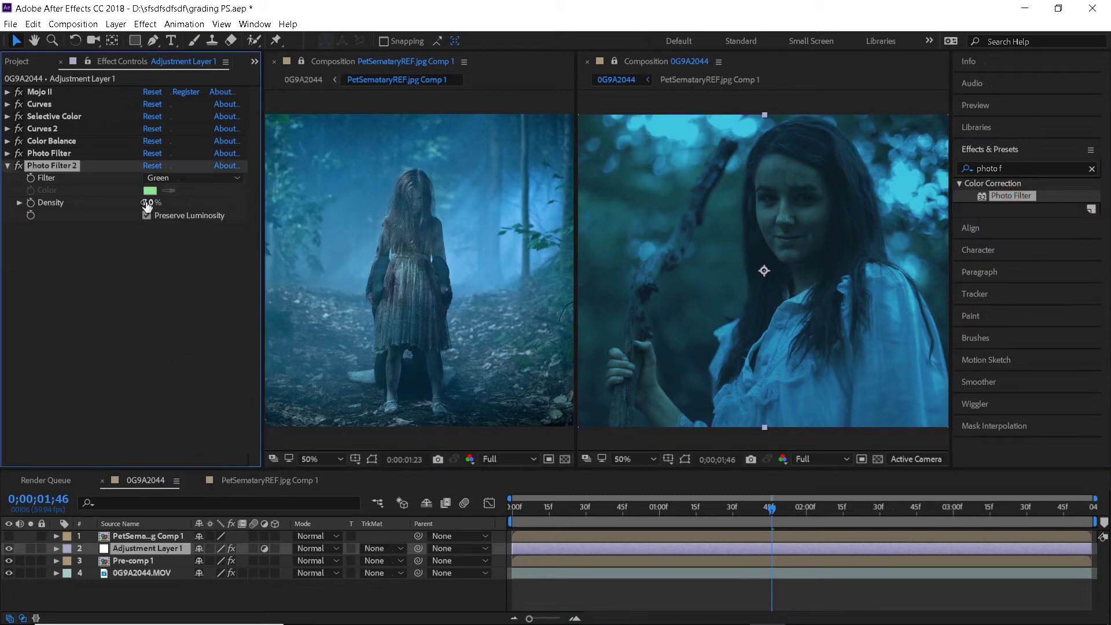
{"action": "left_click", "coordinate": [19, 167]}
Apply Magic Bullet Looks to Adjustment Layer 1 and load the Beverly look from the Enhancements set.
{"action": "left_click", "coordinate": [147, 24]}
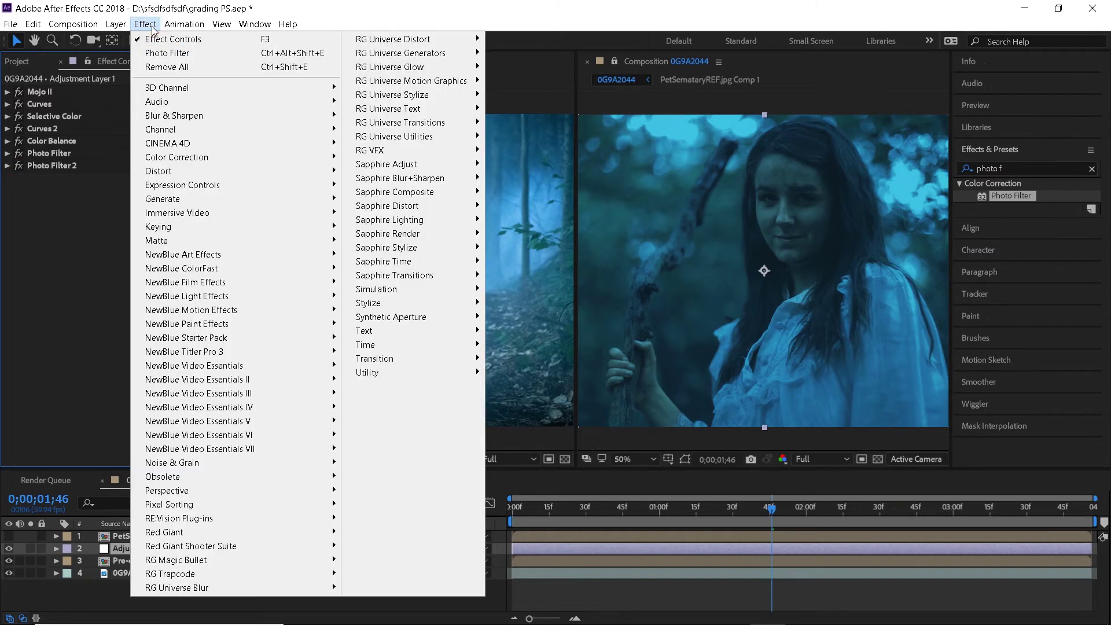
{"action": "mouse_move", "coordinate": [221, 557]}
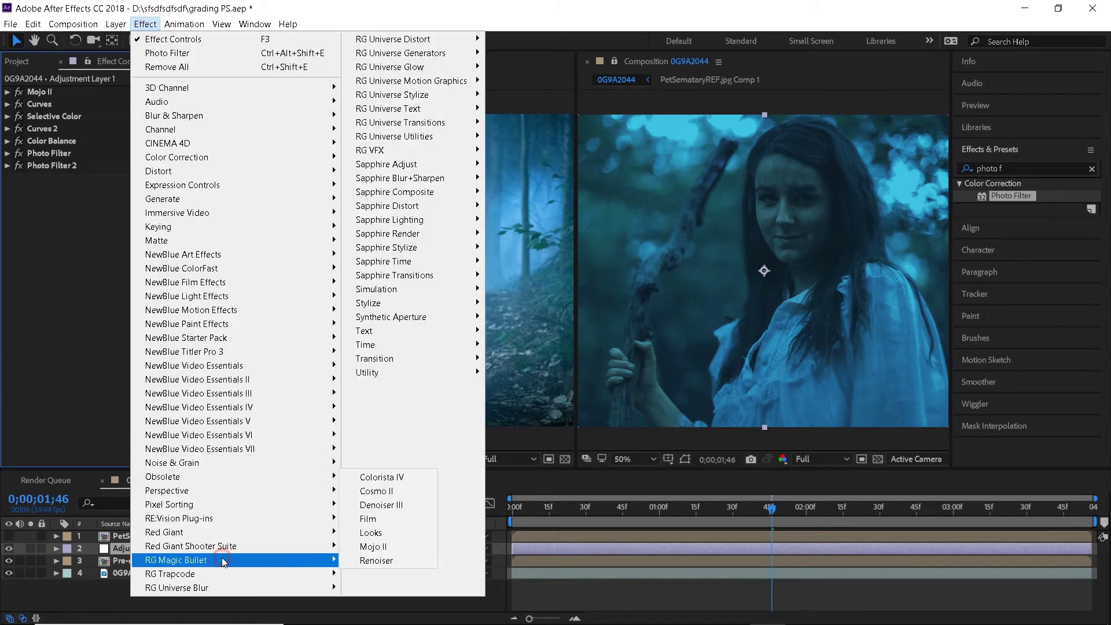
{"action": "left_click", "coordinate": [376, 529]}
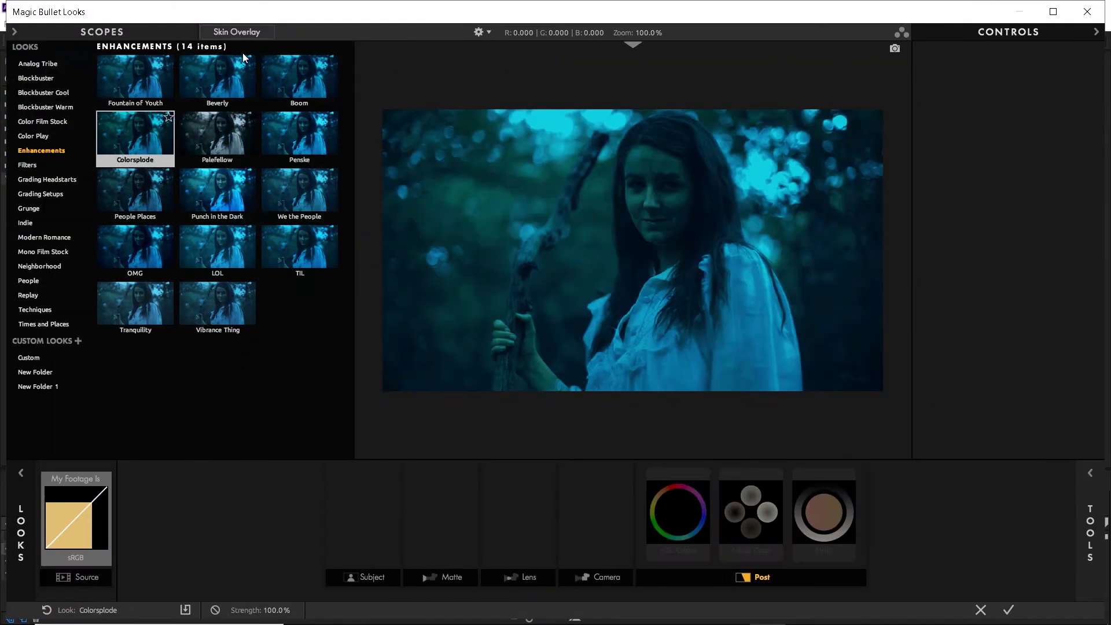
{"action": "left_click", "coordinate": [158, 86]}
{"action": "left_click", "coordinate": [216, 81]}
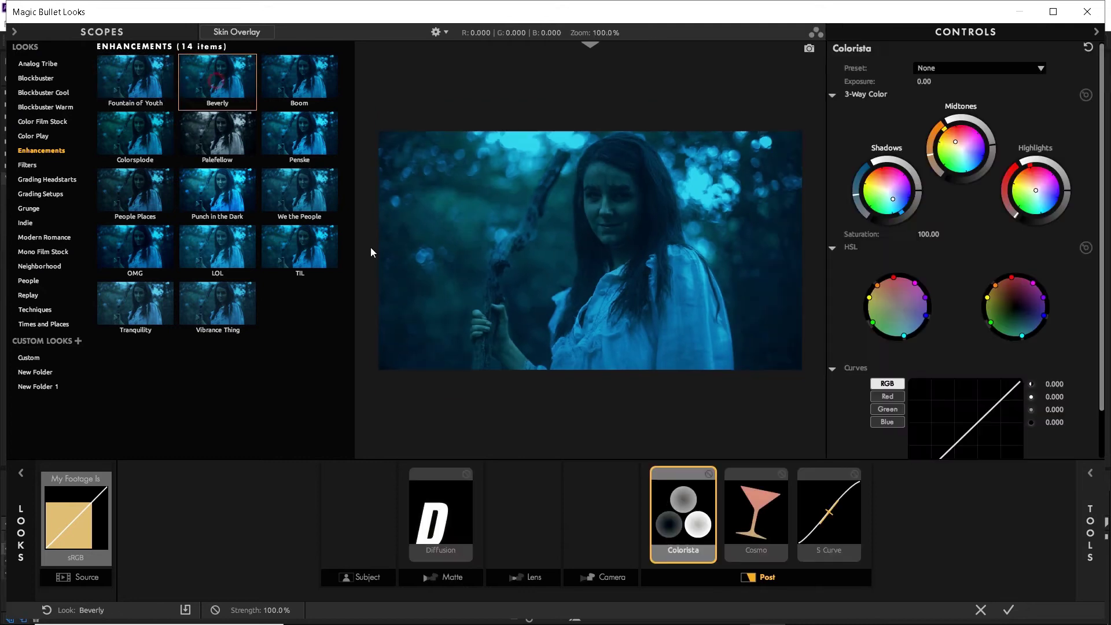
Remove the Cosmo and S Curve tools from the Beverly look's Post stage.
{"action": "left_click", "coordinate": [778, 504]}
{"action": "key", "text": "Delete"}
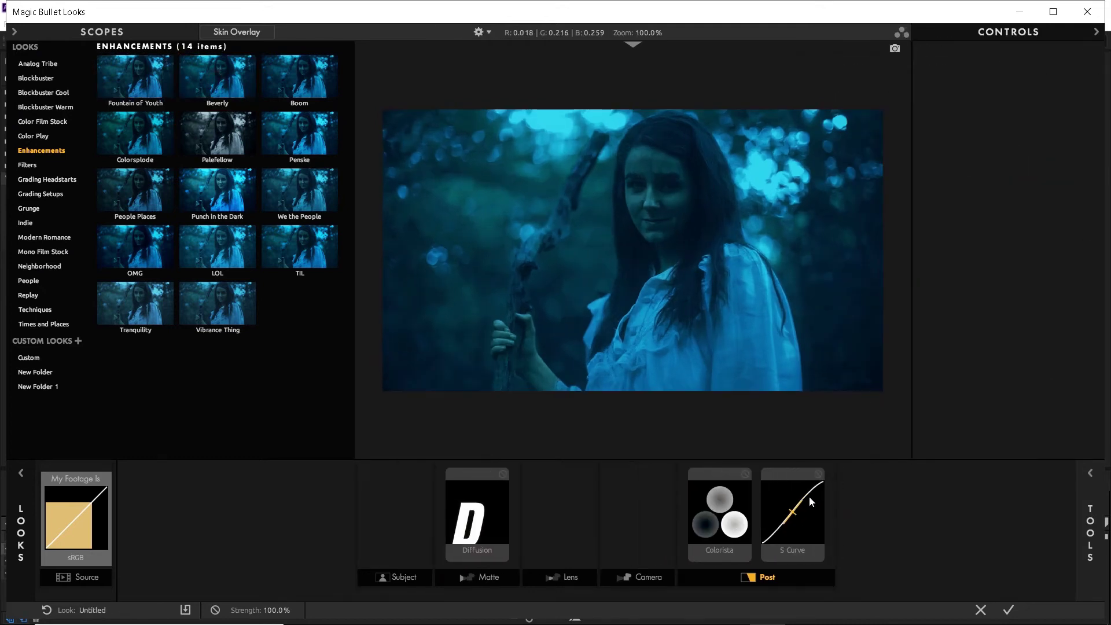
{"action": "left_click", "coordinate": [809, 495]}
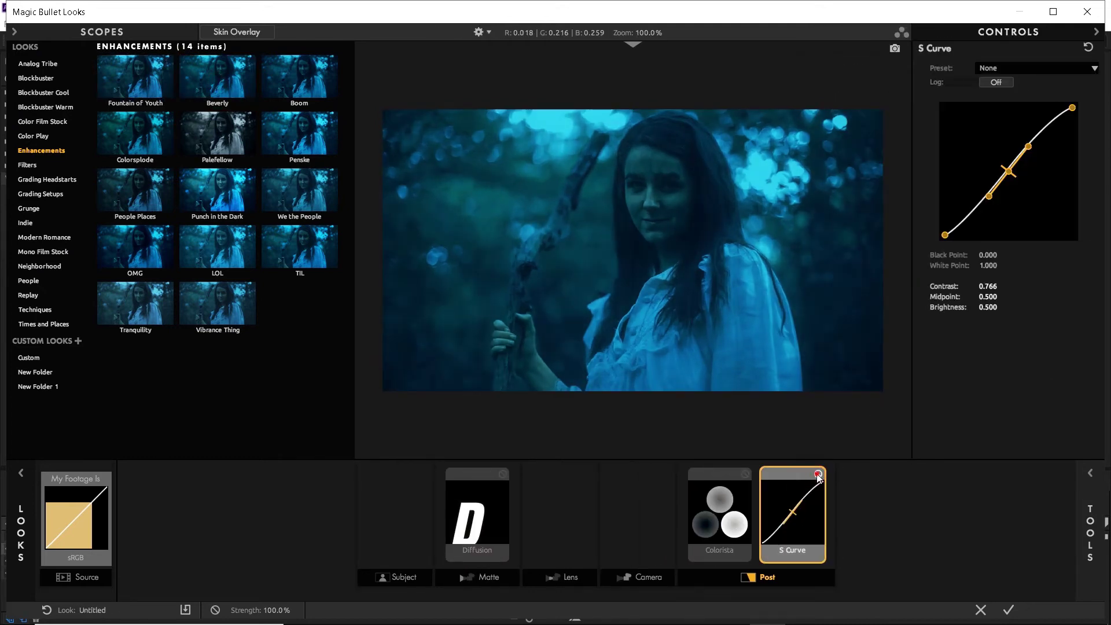
{"action": "left_click", "coordinate": [817, 474]}
{"action": "left_click", "coordinate": [817, 474]}
{"action": "key", "text": "Delete"}
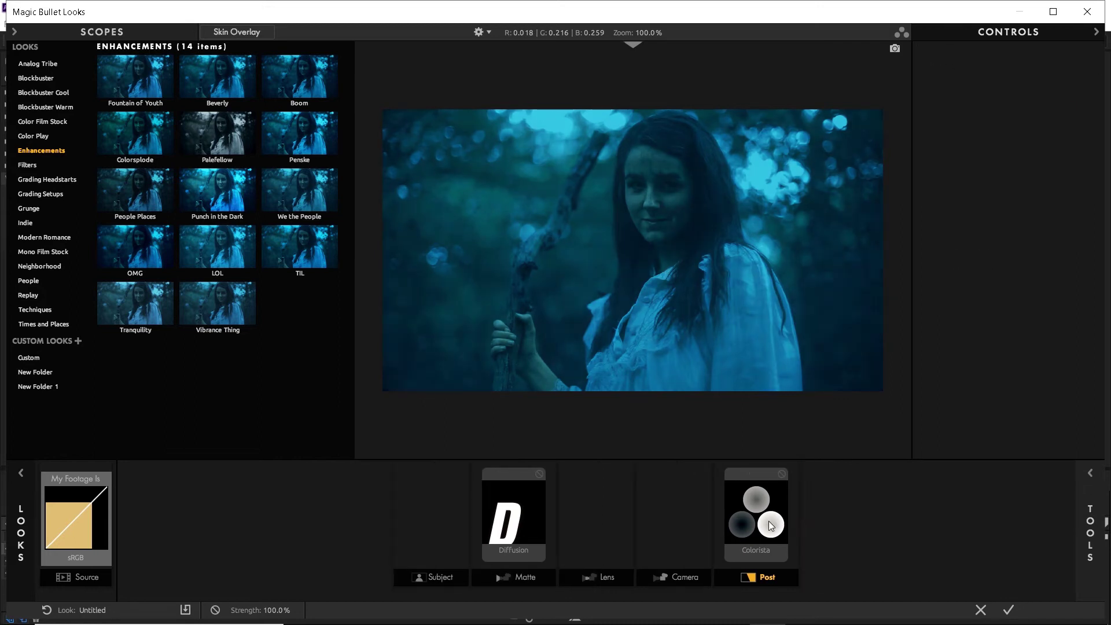
Set the strength of the look's Colorista tool to 70.
{"action": "left_click", "coordinate": [768, 524]}
{"action": "left_click", "coordinate": [924, 452]}
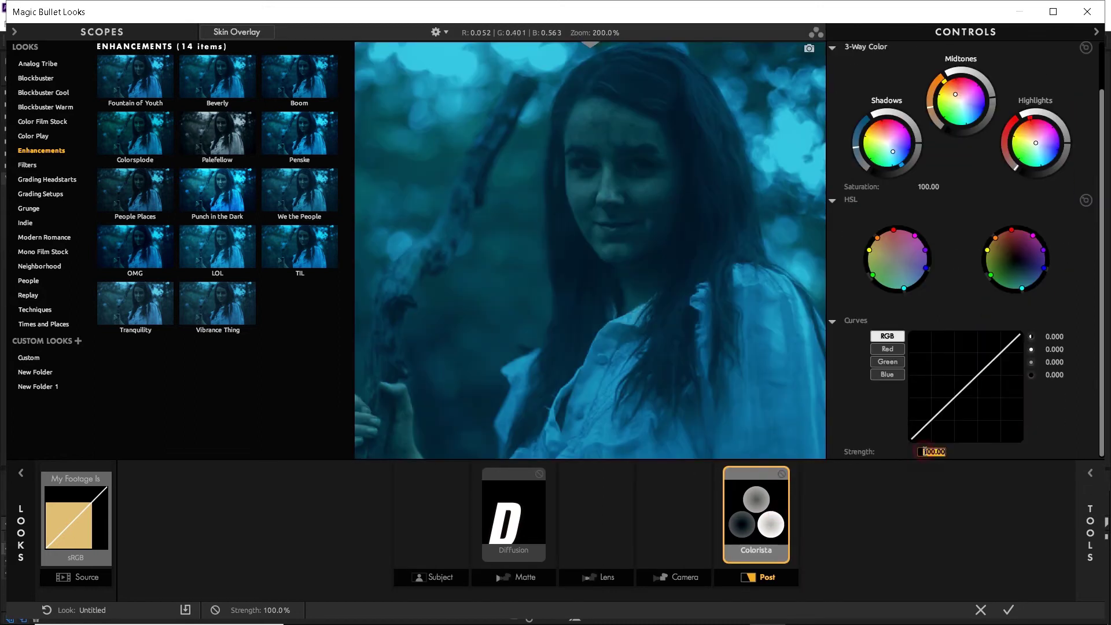
{"action": "type", "text": "70"}
{"action": "key", "text": "Return"}
Add a Lens Vignette to the Lens stage of the look.
{"action": "left_click", "coordinate": [1083, 504]}
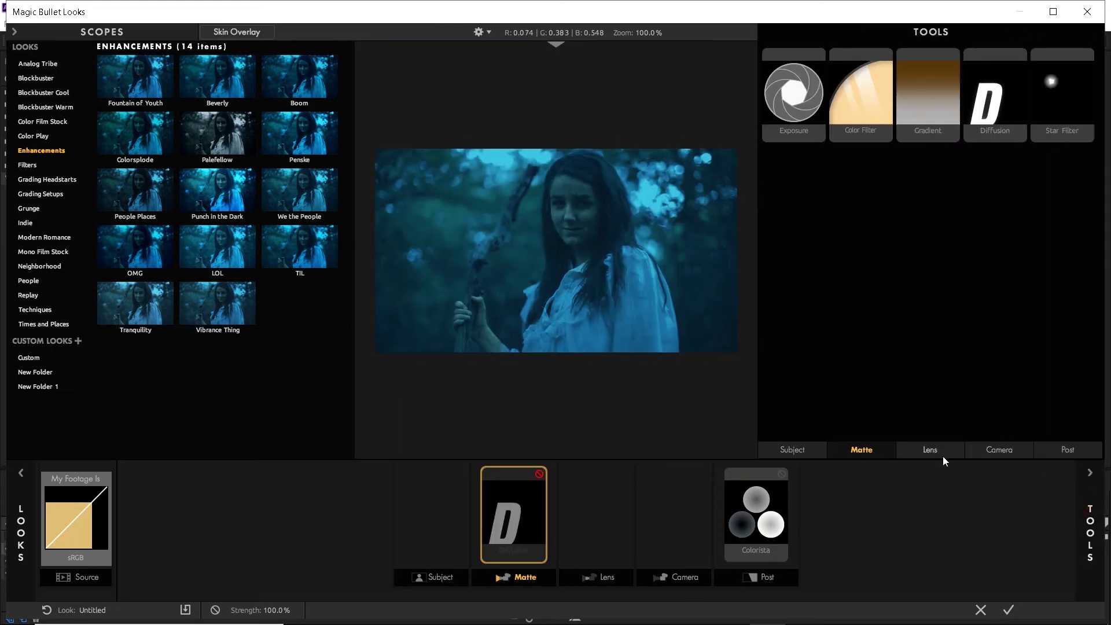
{"action": "left_click", "coordinate": [929, 449]}
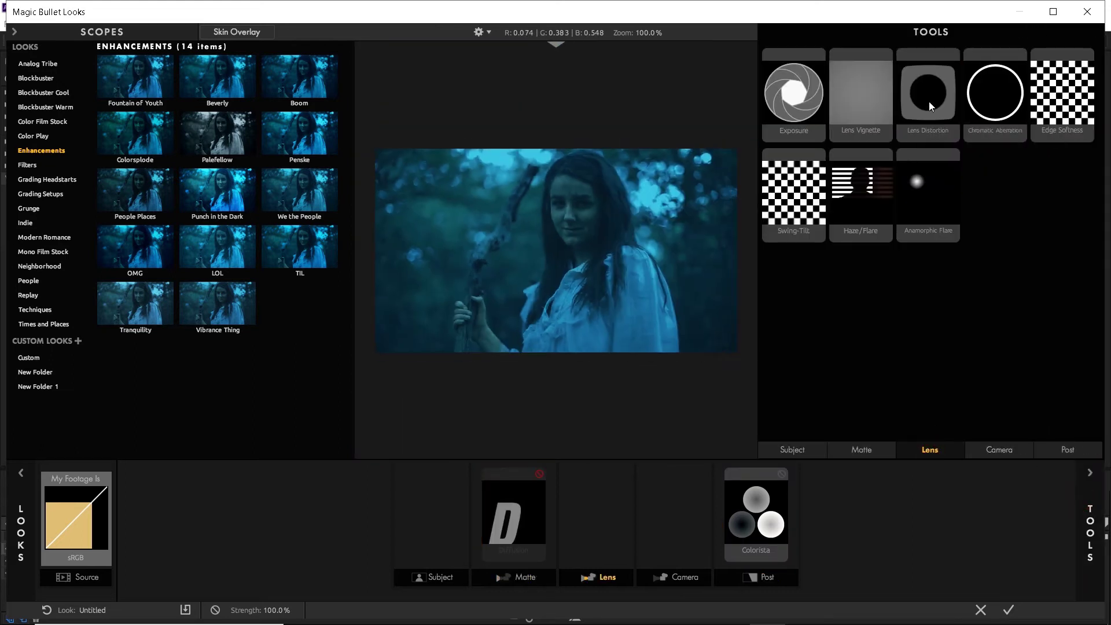
{"action": "left_click_drag", "start_coordinate": [856, 104], "coordinate": [593, 499]}
{"action": "left_click", "coordinate": [1091, 486]}
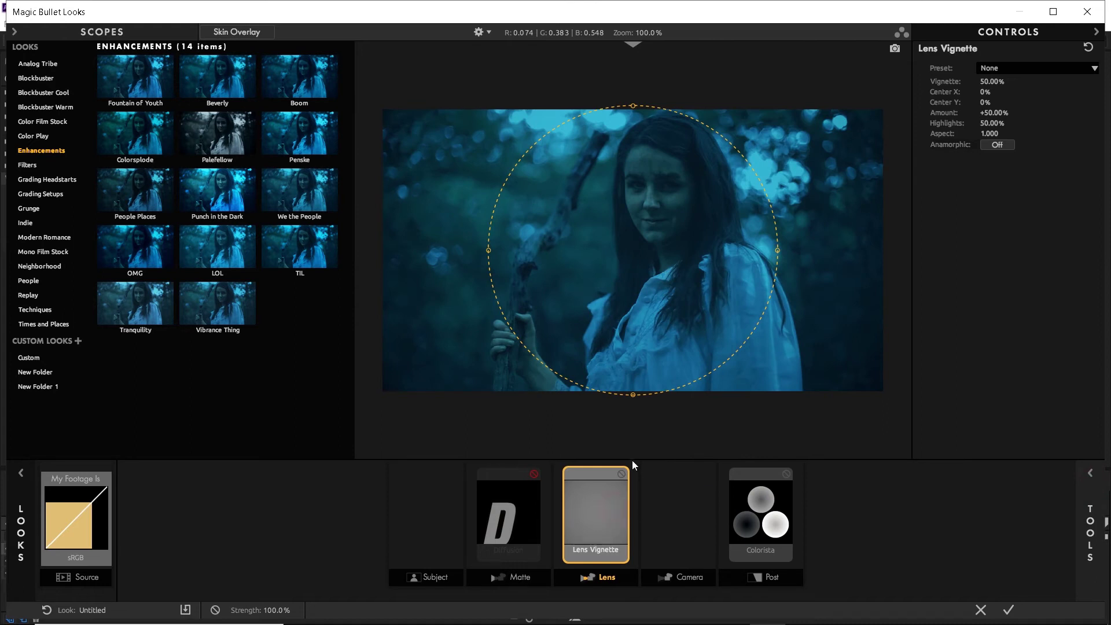
Set the Lens Vignette to about 34.68% with an amount of about +55.40% and an aspect of 0.966, comparing it on and off.
{"action": "mouse_move", "coordinate": [633, 106]}
{"action": "left_mouse_down"}
{"action": "mouse_move", "coordinate": [634, 87]}
{"action": "mouse_move", "coordinate": [633, 98]}
{"action": "left_mouse_up"}
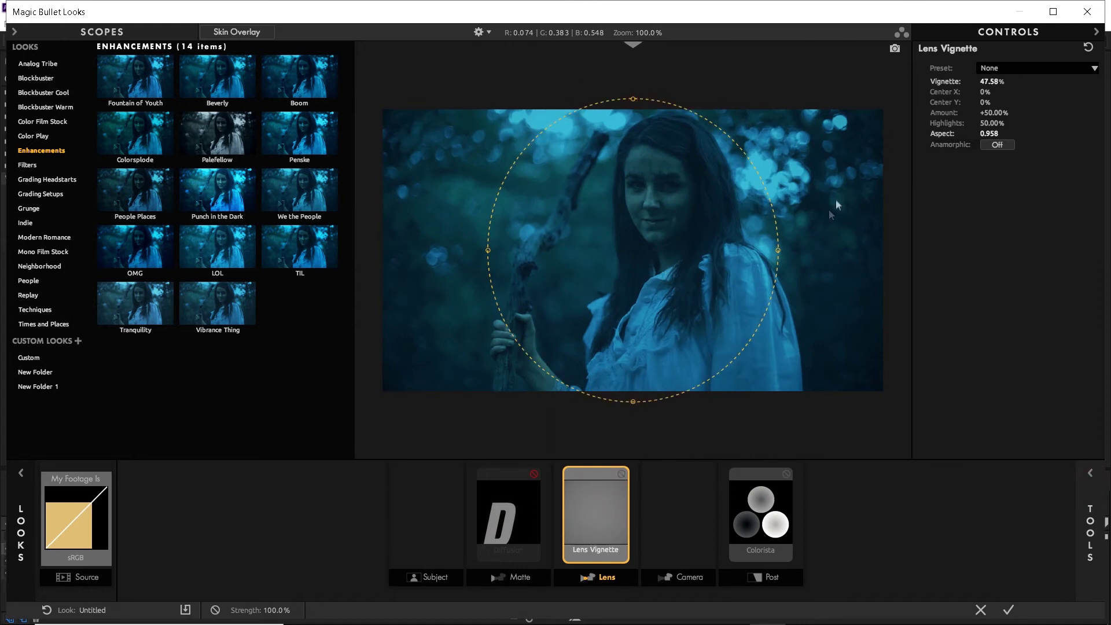
{"action": "left_click_drag", "start_coordinate": [990, 82], "coordinate": [982, 81]}
{"action": "left_click_drag", "start_coordinate": [990, 133], "coordinate": [993, 133]}
{"action": "left_click", "coordinate": [622, 474]}
{"action": "left_click", "coordinate": [622, 475]}
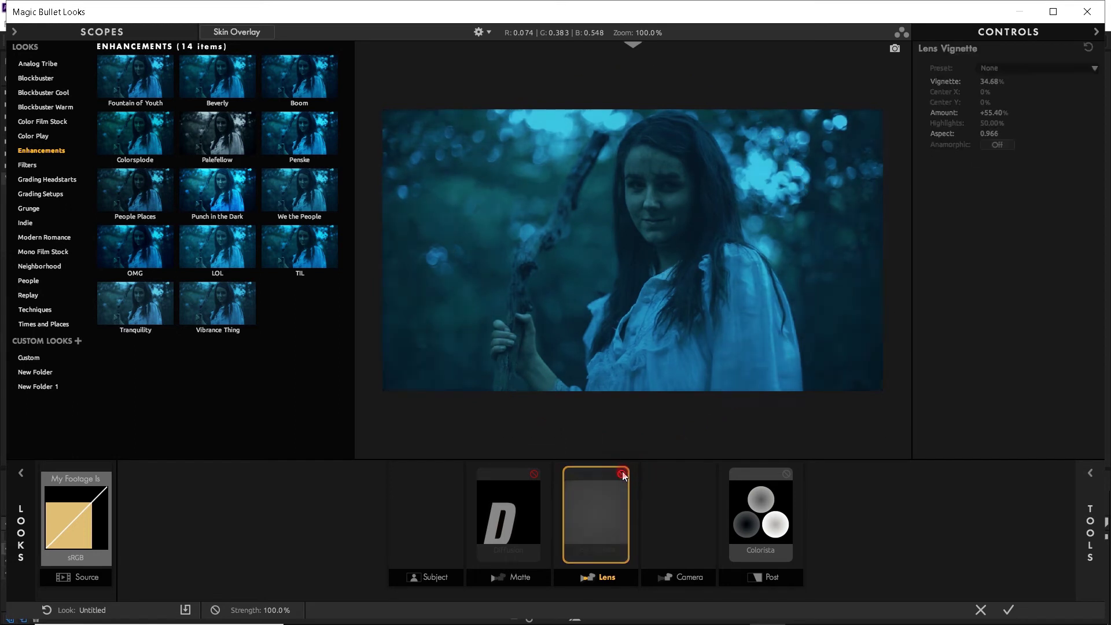
Re-enable Diffusion, set its size to about 28.64%, grade to 1.35 and glow to 17.30%, and apply the finished look to the layer.
{"action": "left_click", "coordinate": [509, 509]}
{"action": "left_click", "coordinate": [534, 475]}
{"action": "mouse_move", "coordinate": [1020, 82]}
{"action": "left_mouse_down"}
{"action": "mouse_move", "coordinate": [1004, 82]}
{"action": "mouse_move", "coordinate": [1030, 82]}
{"action": "left_mouse_up"}
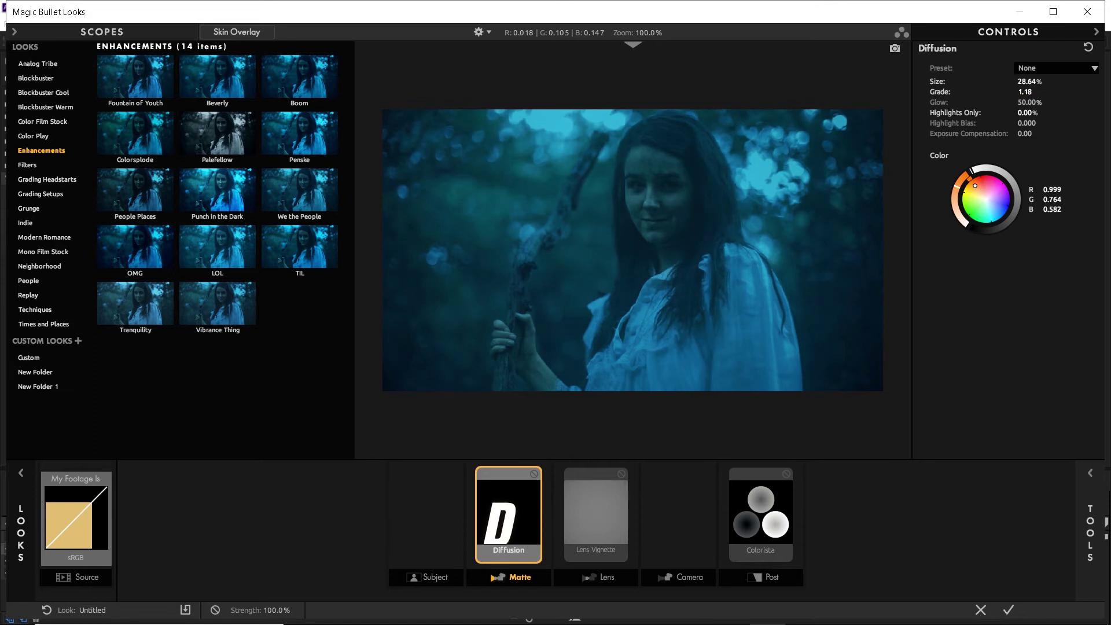
{"action": "left_click_drag", "start_coordinate": [1023, 103], "coordinate": [1024, 123]}
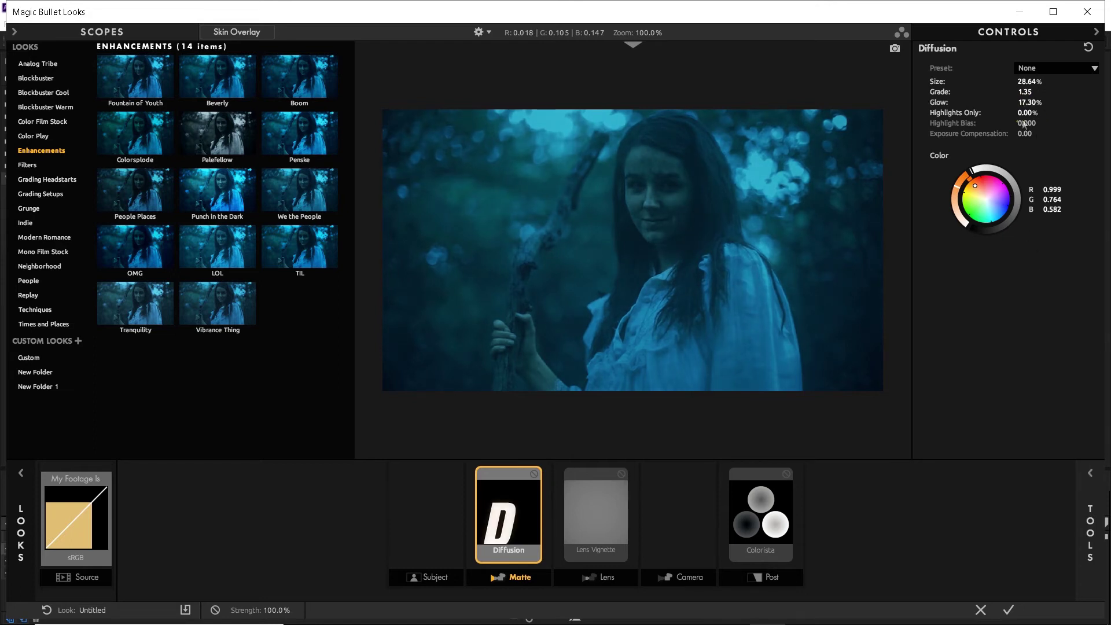
{"action": "left_click", "coordinate": [534, 474]}
{"action": "left_click", "coordinate": [535, 474]}
{"action": "left_click", "coordinate": [535, 475]}
{"action": "left_click", "coordinate": [535, 474]}
{"action": "left_click", "coordinate": [1009, 610]}
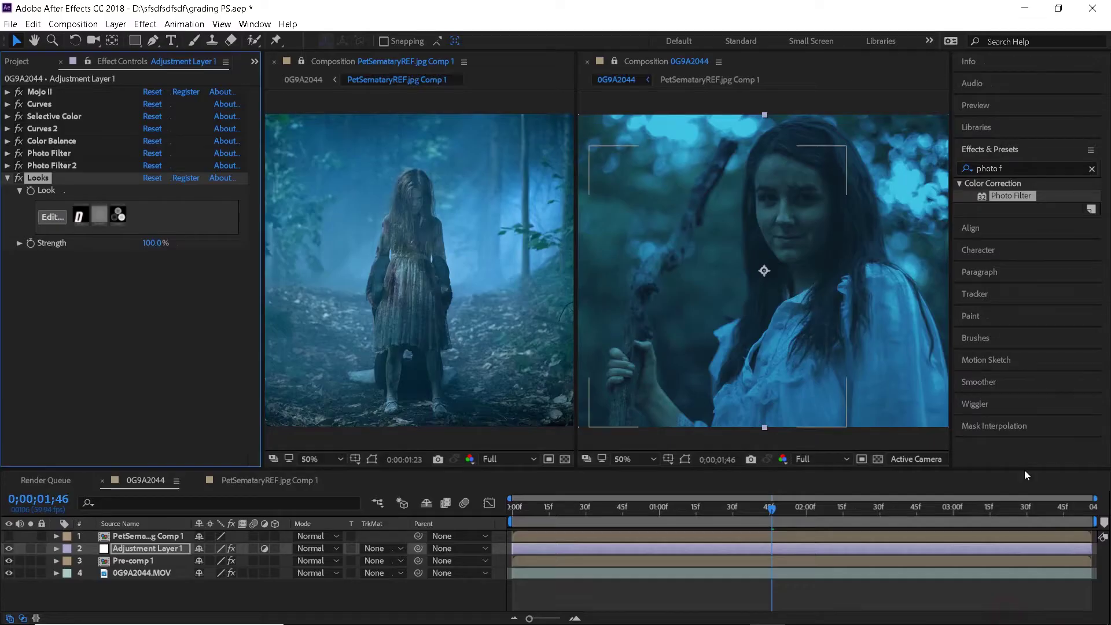
{"action": "left_click", "coordinate": [19, 180]}
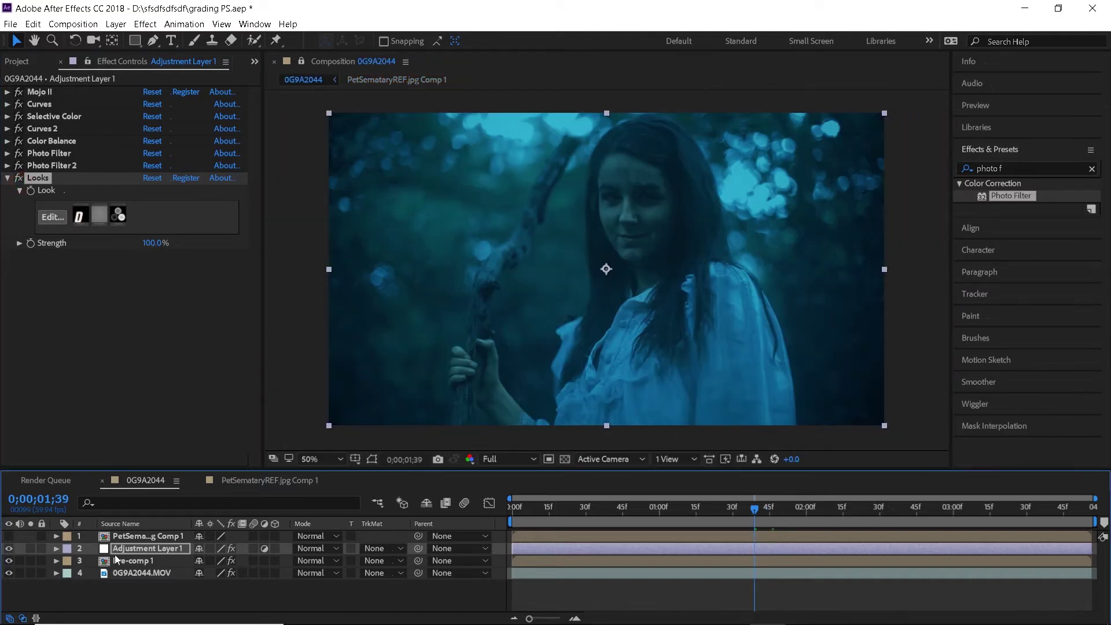
Set the opacity of the Pre-comp 1 layer to 70%.
{"action": "left_click", "coordinate": [133, 560]}
{"action": "key", "text": "t"}
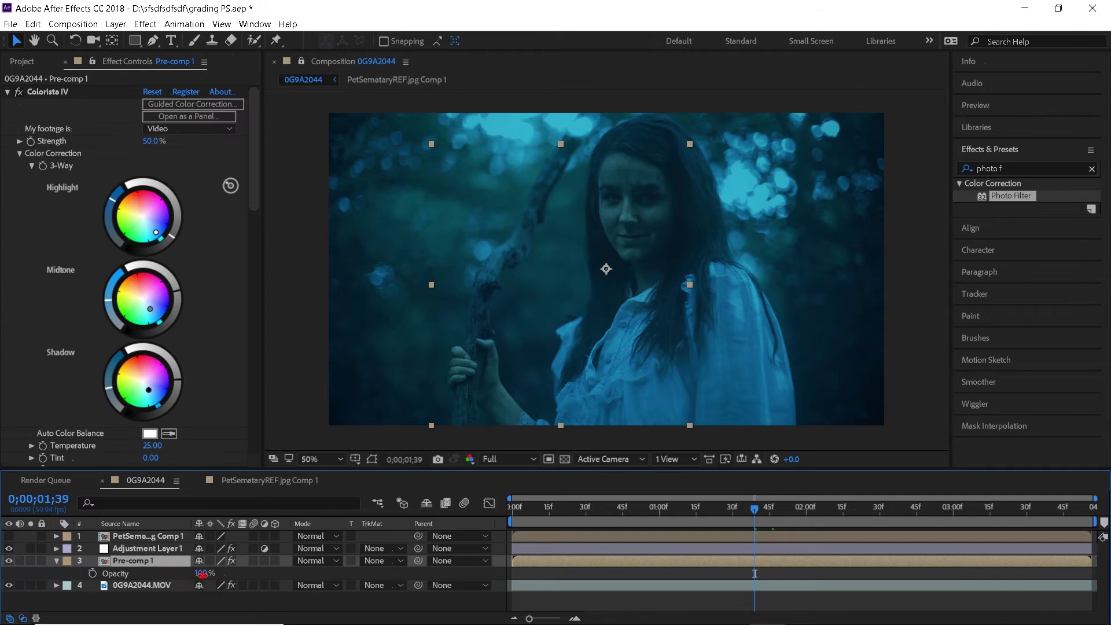
{"action": "left_click", "coordinate": [200, 573]}
{"action": "type", "text": "70"}
{"action": "key", "text": "Return"}
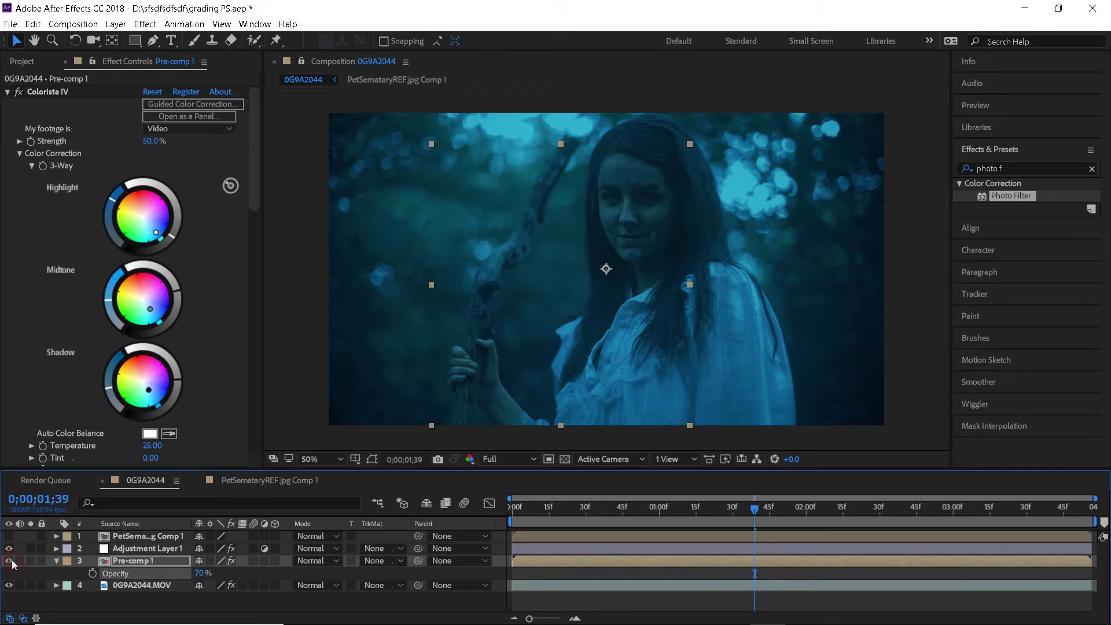
Try 75% opacity on Pre-comp 1, and return it to 70%.
{"action": "left_click", "coordinate": [201, 572]}
{"action": "type", "text": "75"}
{"action": "key", "text": "Return"}
{"action": "key", "text": "t"}
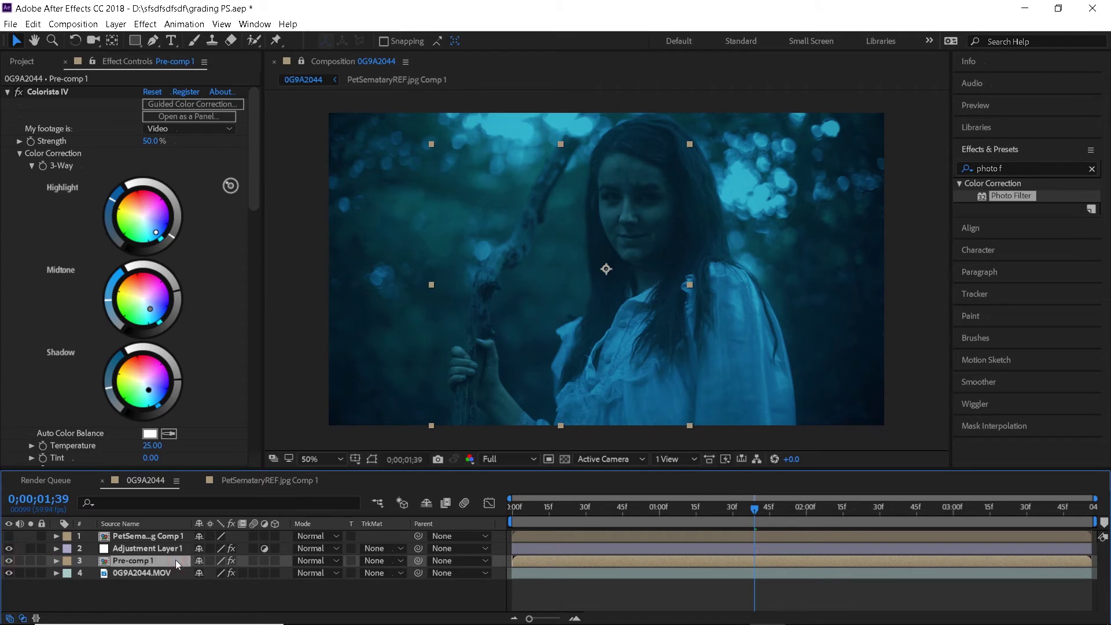
{"action": "key", "text": "t"}
{"action": "left_click", "coordinate": [200, 573]}
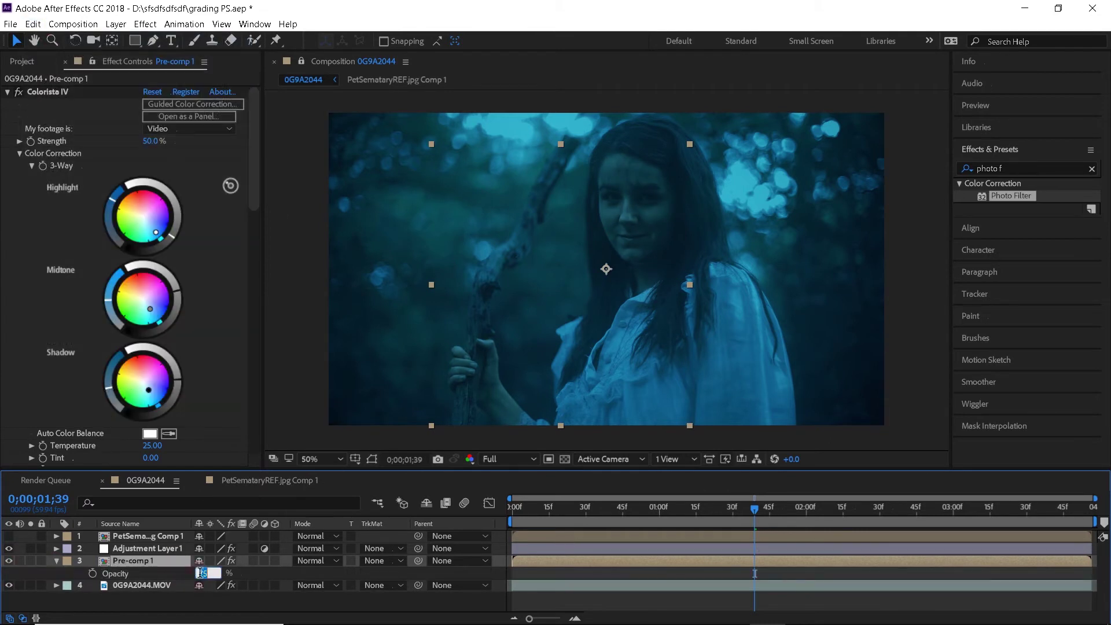
{"action": "type", "text": "70"}
{"action": "key", "text": "Return"}
Create a second adjustment layer above Adjustment Layer 1 and apply the Bezier Warp effect to it.
{"action": "left_click", "coordinate": [121, 28]}
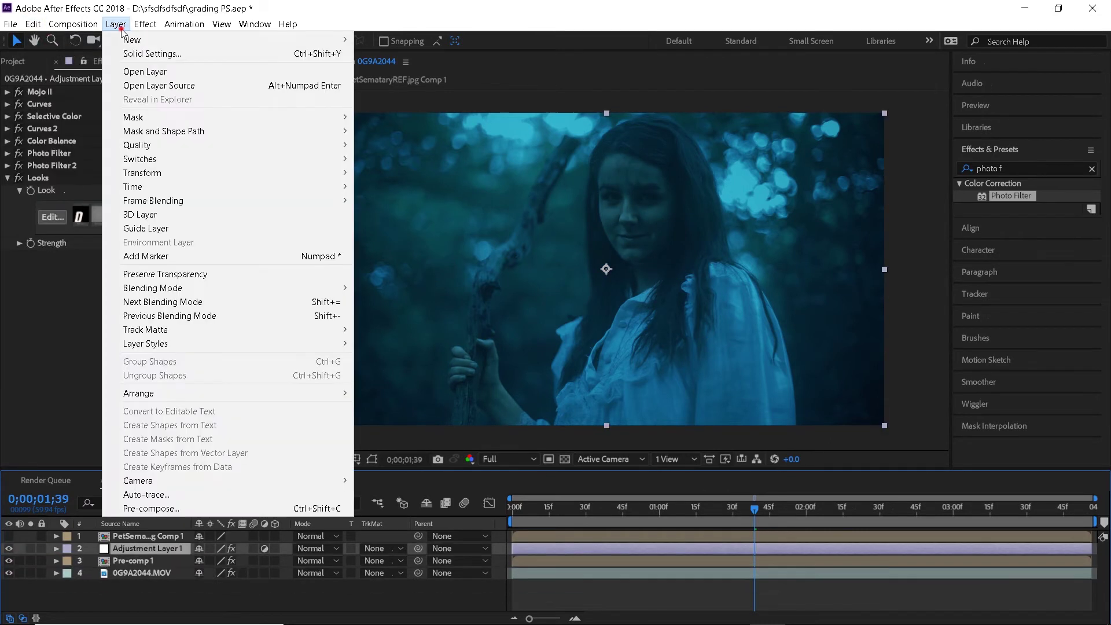
{"action": "left_click", "coordinate": [116, 24]}
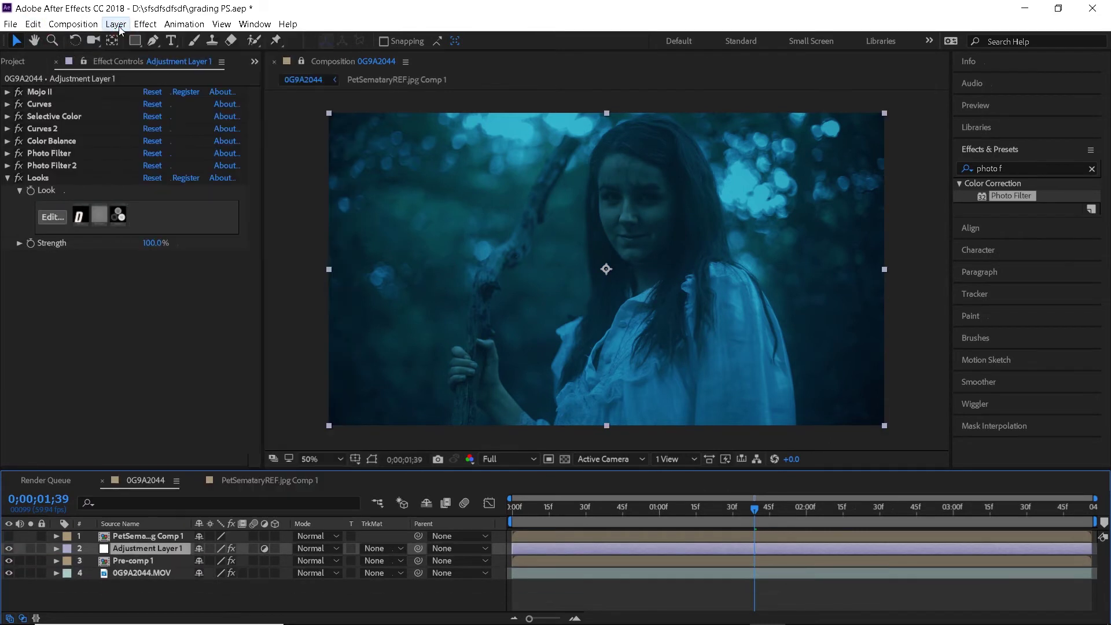
{"action": "left_click", "coordinate": [116, 24]}
{"action": "mouse_move", "coordinate": [150, 41]}
{"action": "left_click", "coordinate": [414, 123]}
{"action": "left_click", "coordinate": [1018, 168]}
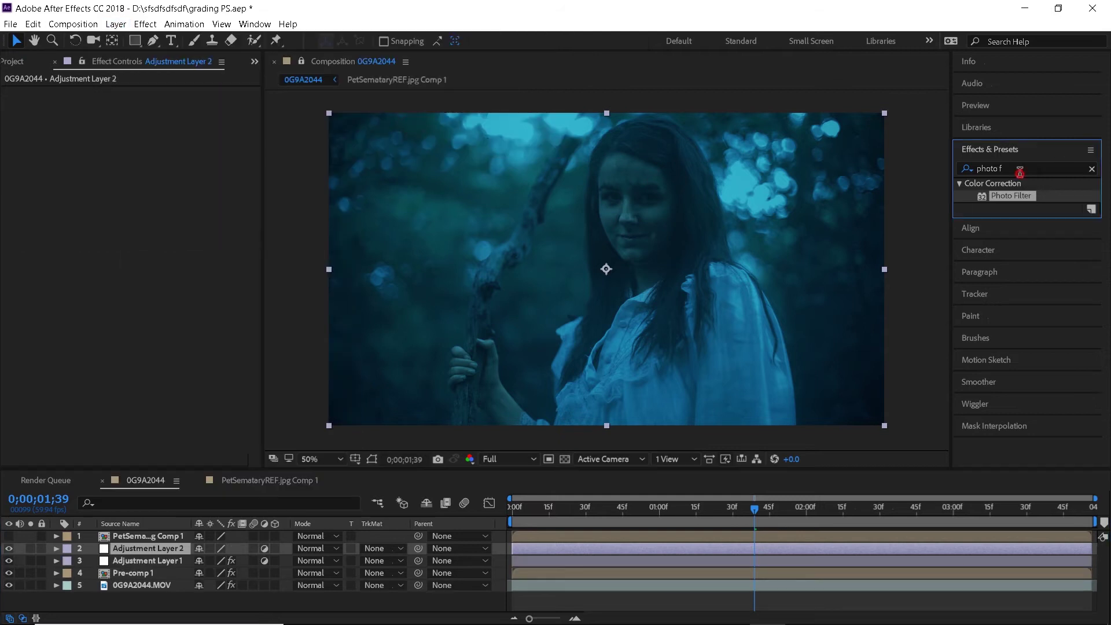
{"action": "type", "text": "bezier w"}
{"action": "left_click_drag", "start_coordinate": [1012, 196], "coordinate": [706, 546]}
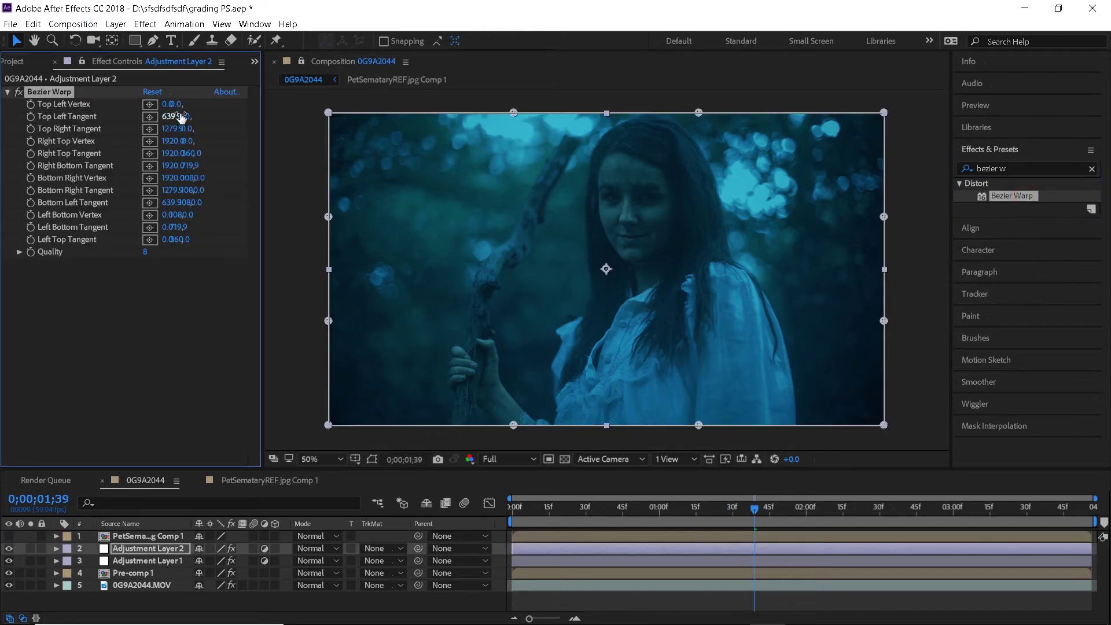
Set the vertical coordinates of Bezier Warp's Top Left Vertex and Right Top Vertex to 50.
{"action": "left_click", "coordinate": [178, 104]}
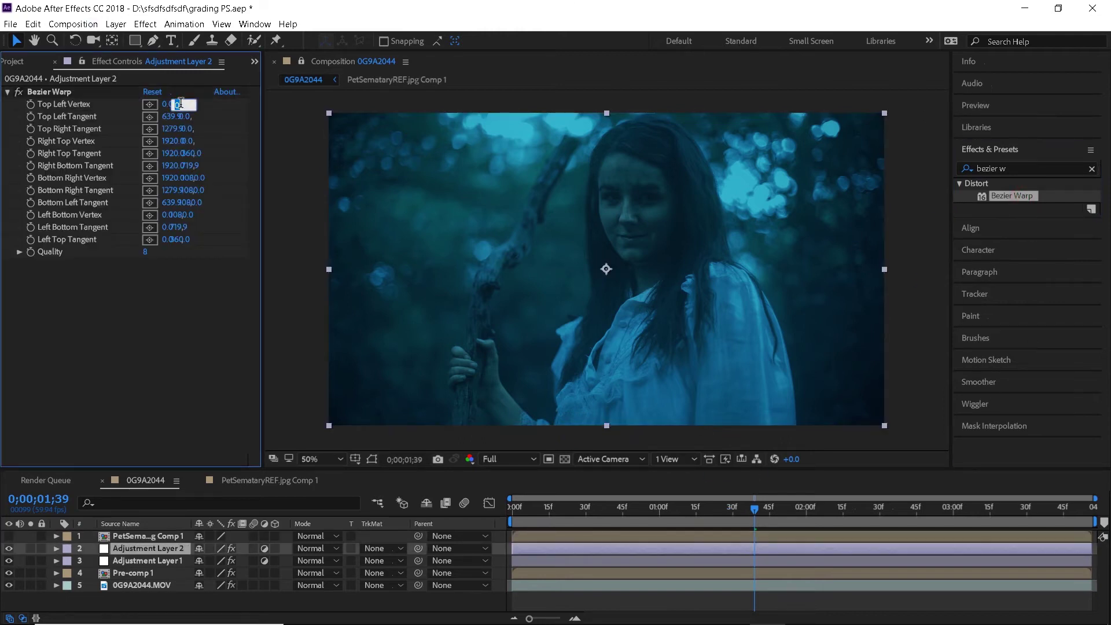
{"action": "type", "text": "50"}
{"action": "key", "text": "Return"}
{"action": "left_click", "coordinate": [188, 142]}
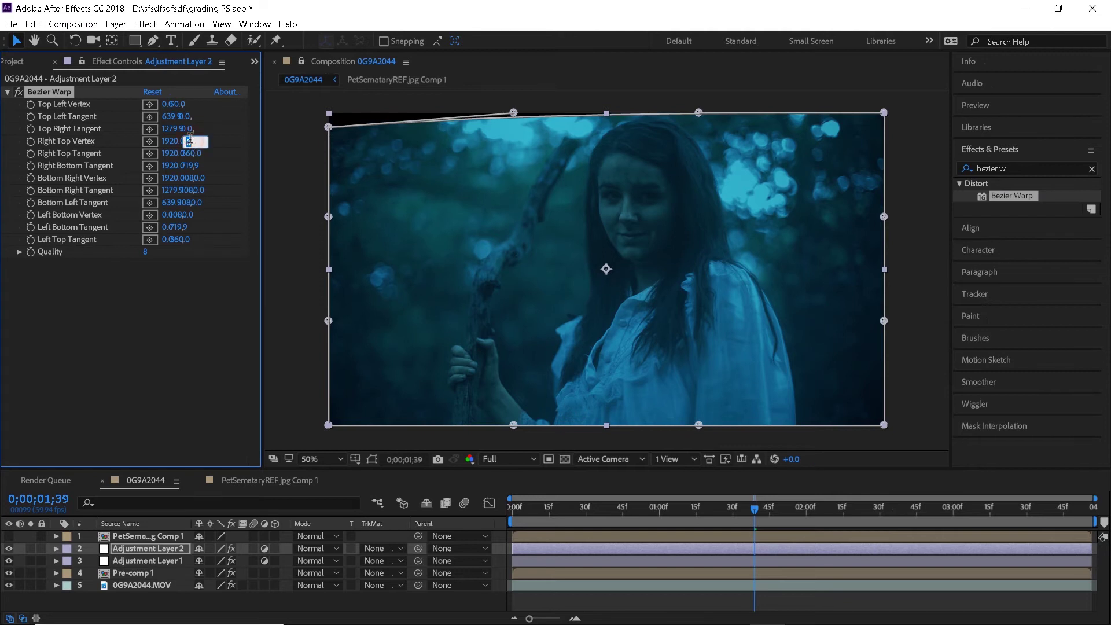
{"action": "type", "text": "50"}
{"action": "key", "text": "Return"}
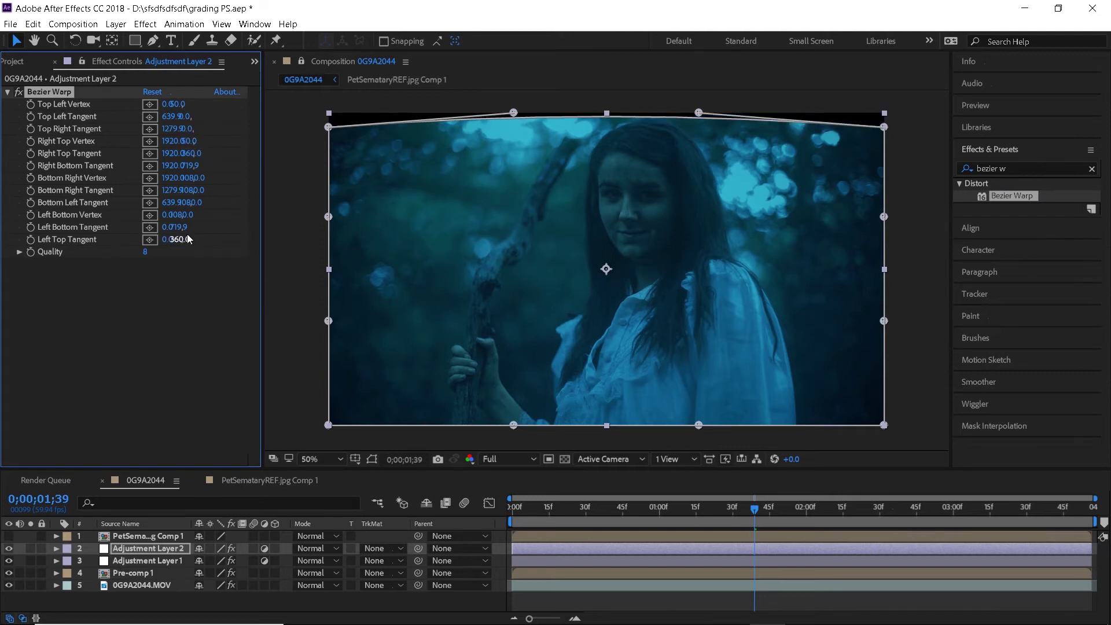
Set the vertical coordinates of Bezier Warp's Left Bottom Vertex and Bottom Right Vertex to 1030.
{"action": "left_click", "coordinate": [183, 215]}
{"action": "type", "text": "1030"}
{"action": "key", "text": "Return"}
{"action": "left_click", "coordinate": [191, 178]}
{"action": "type", "text": "1"}
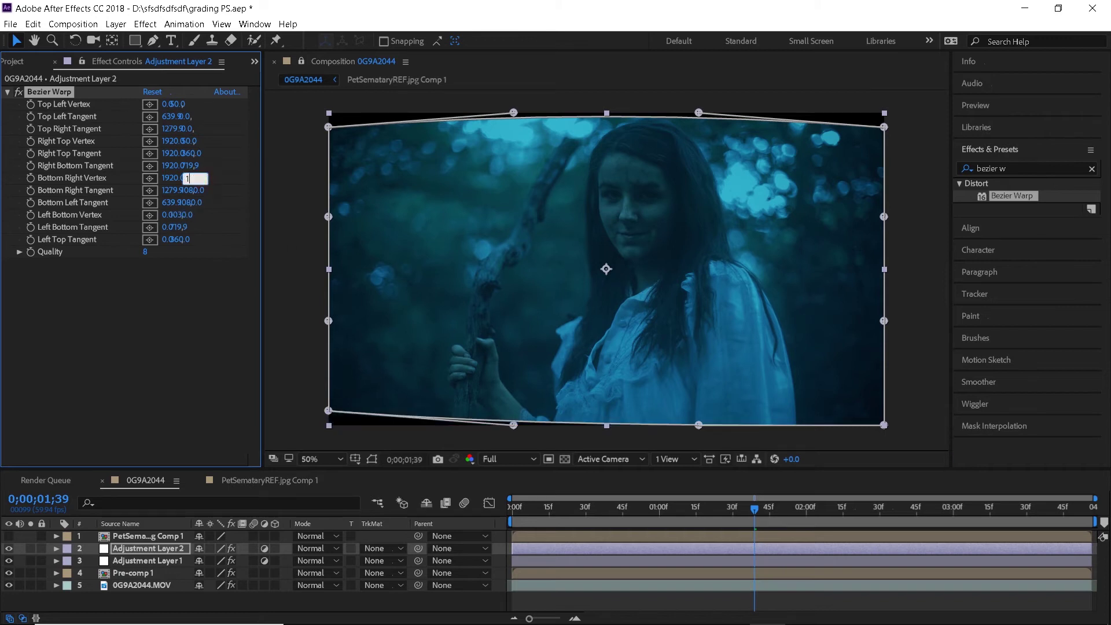
{"action": "type", "text": "030"}
{"action": "key", "text": "Return"}
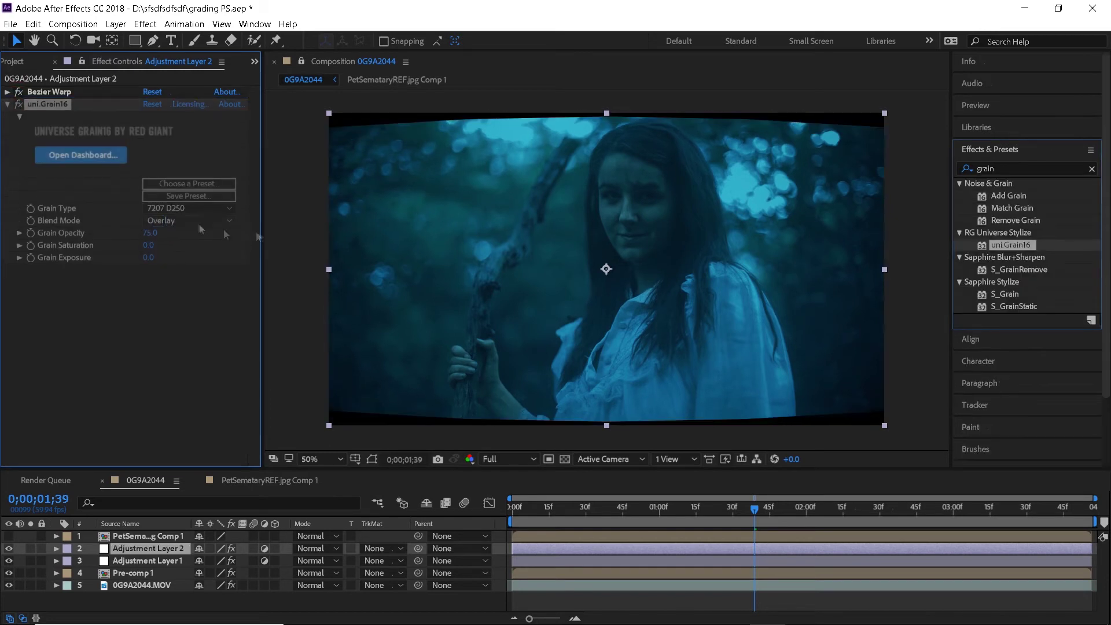
Raise the Grain Exposure of uni.Grain16 on Adjustment Layer 2 to about 0.6 and compare the grain on and off.
{"action": "left_click", "coordinate": [185, 208]}
{"action": "left_click", "coordinate": [183, 220]}
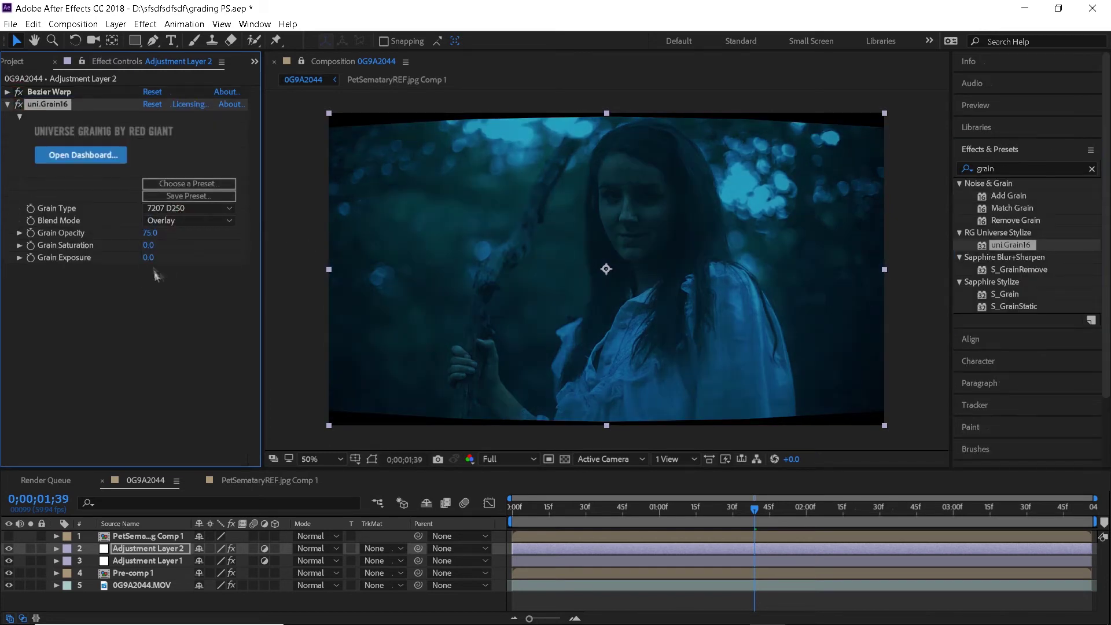
{"action": "left_click_drag", "start_coordinate": [148, 257], "coordinate": [151, 258]}
{"action": "left_click", "coordinate": [19, 104]}
{"action": "left_click", "coordinate": [20, 105]}
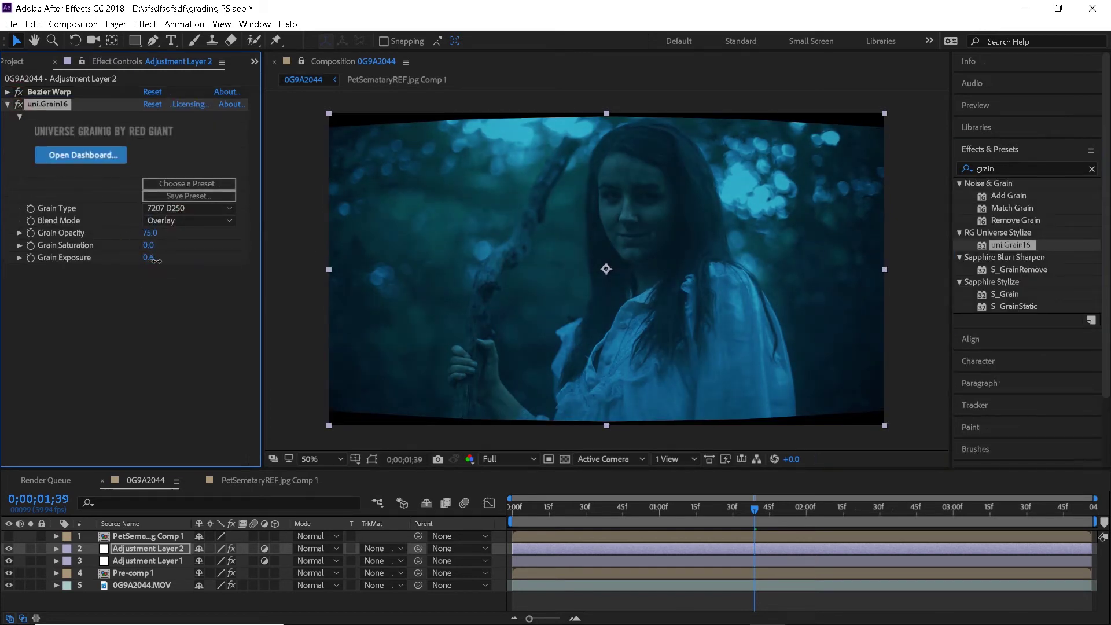
{"action": "left_click", "coordinate": [19, 105]}
{"action": "left_click", "coordinate": [152, 257]}
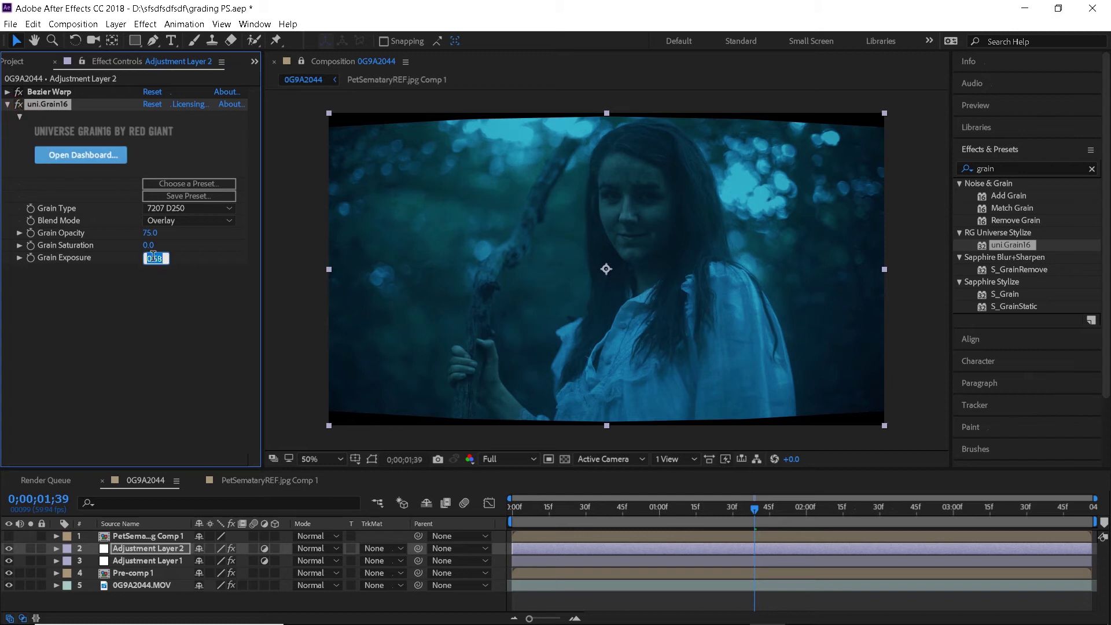
{"action": "key", "text": "Return"}
{"action": "left_click", "coordinate": [7, 104]}
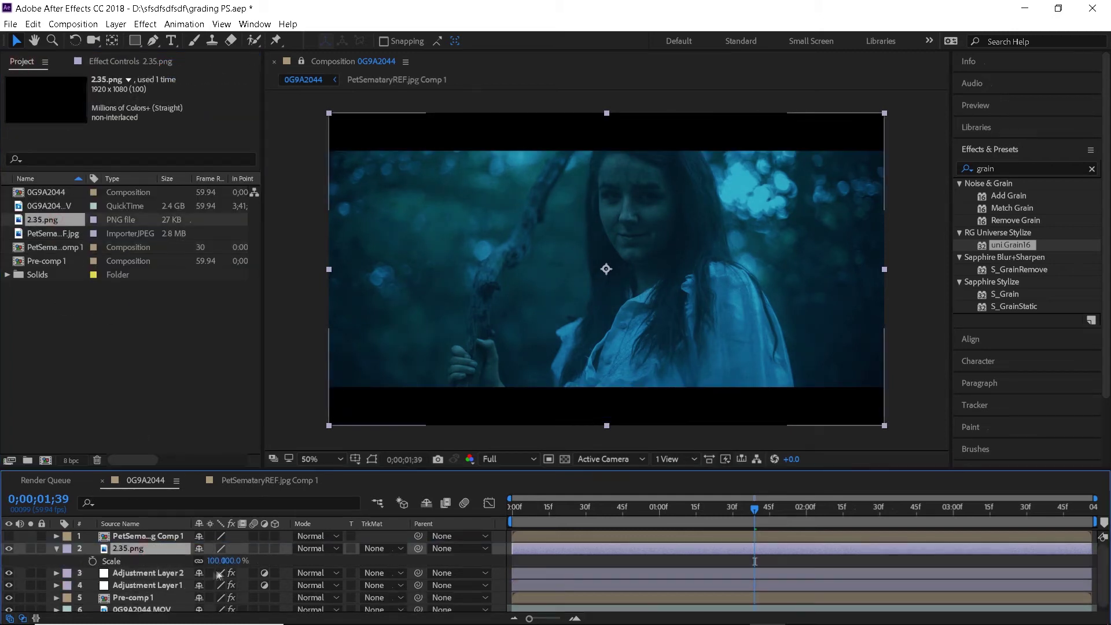
Adjust the scale of the 2.35.png letterbox layer while checking the frame edges at closer magnification.
{"action": "key", "text": "s"}
{"action": "left_click_drag", "start_coordinate": [223, 561], "coordinate": [242, 561]}
{"action": "scroll", "coordinate": [366, 156], "scroll_direction": "up", "scroll_amount": 2}
{"action": "left_click_drag", "start_coordinate": [367, 157], "coordinate": [553, 356]}
{"action": "left_click_drag", "start_coordinate": [230, 560], "coordinate": [227, 560]}
{"action": "left_click", "coordinate": [319, 459]}
{"action": "left_click", "coordinate": [317, 259]}
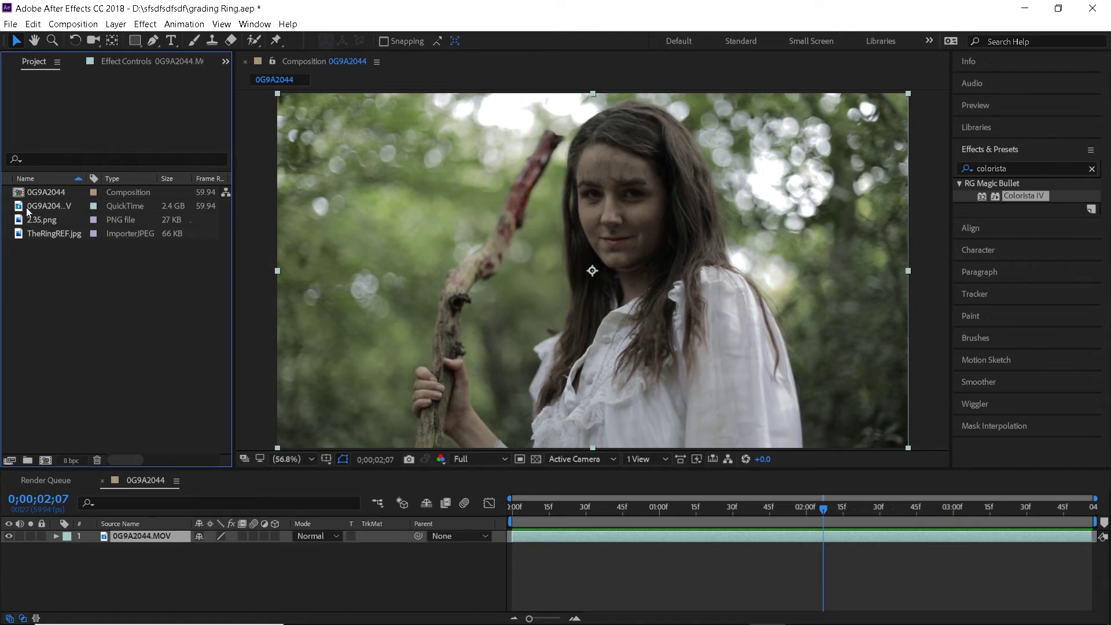
Add TheRingREF.jpg to the 0G9A2044 composition above the footage and fit it to the comp height.
{"action": "left_click", "coordinate": [48, 210]}
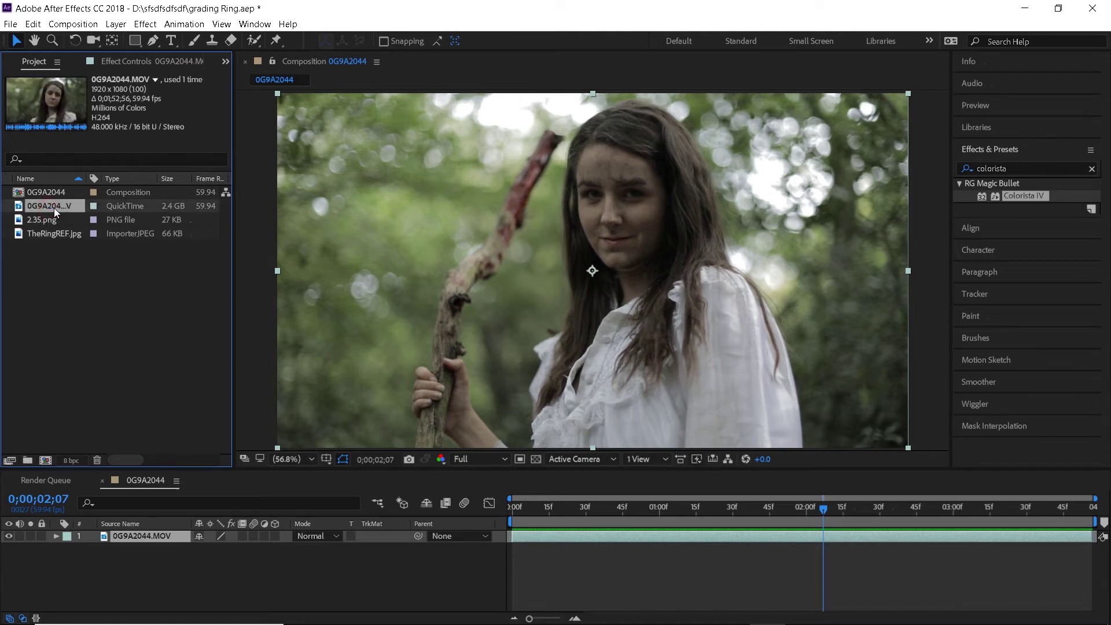
{"action": "left_click", "coordinate": [54, 219]}
{"action": "left_click", "coordinate": [61, 234]}
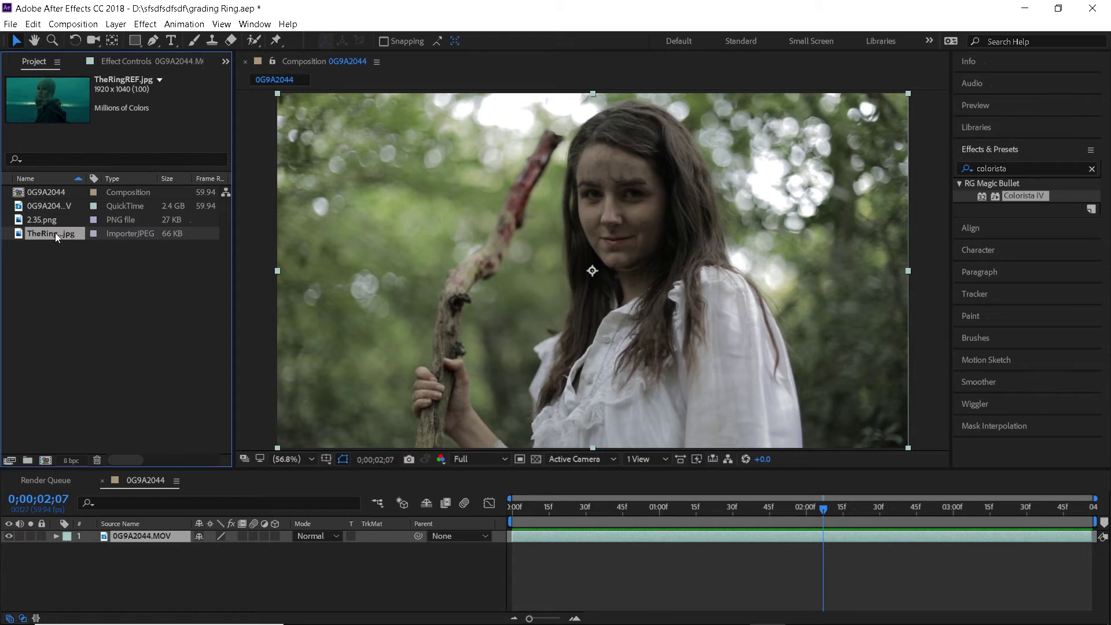
{"action": "left_click_drag", "start_coordinate": [54, 235], "coordinate": [127, 535]}
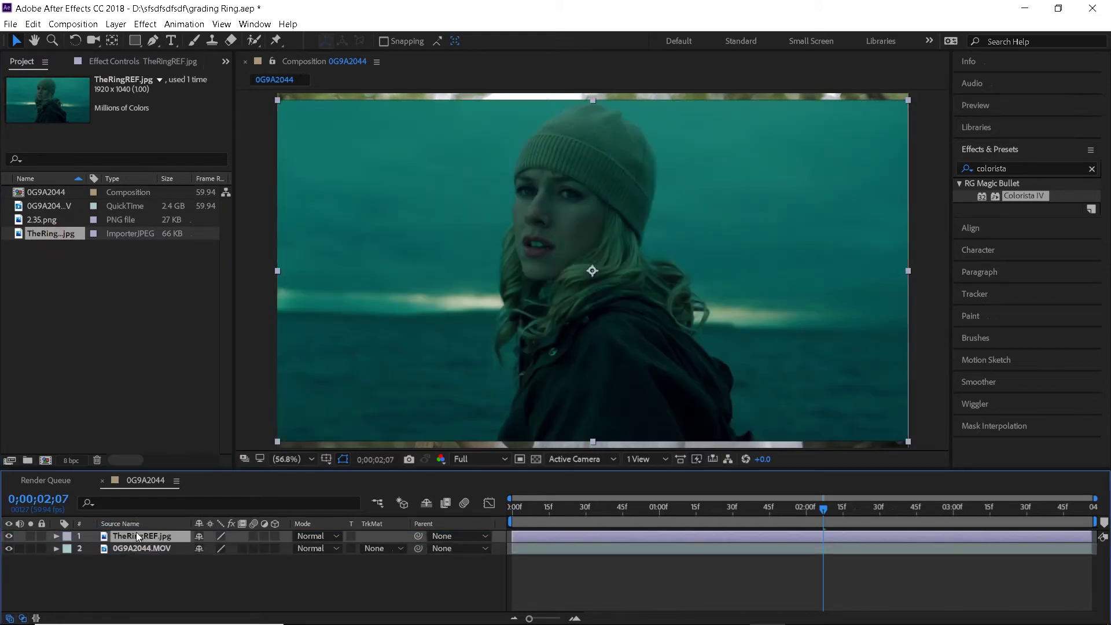
{"action": "right_click", "coordinate": [136, 532]}
{"action": "mouse_move", "coordinate": [189, 83]}
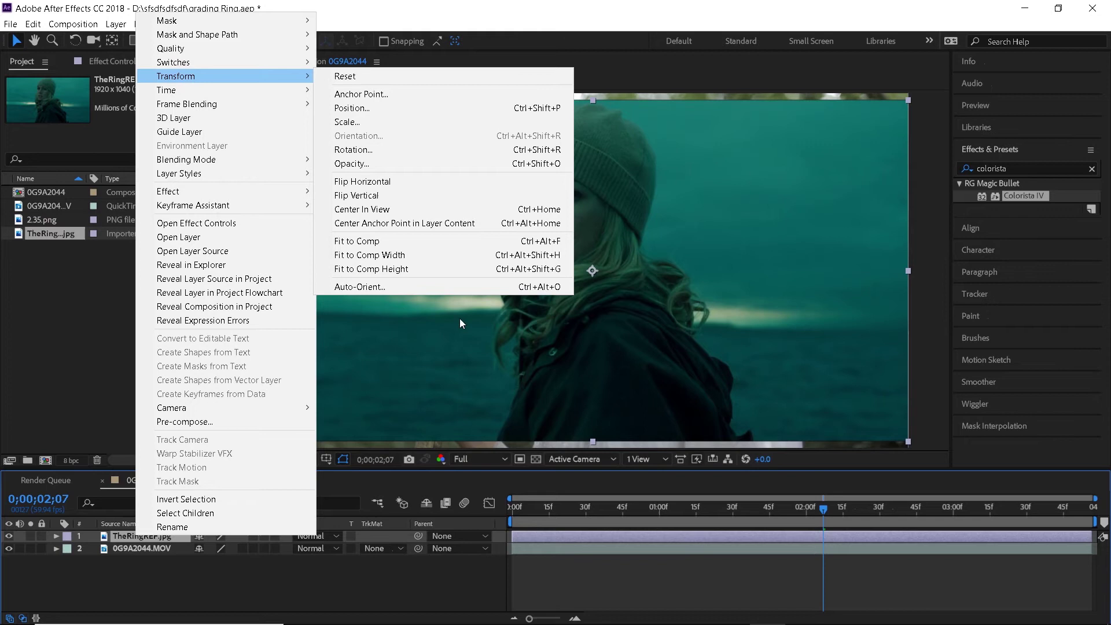
{"action": "left_click", "coordinate": [441, 268]}
Pre-compose the TheRingREF.jpg layer and show the reference comp side by side with the 0G9A2044 footage.
{"action": "right_click", "coordinate": [136, 536]}
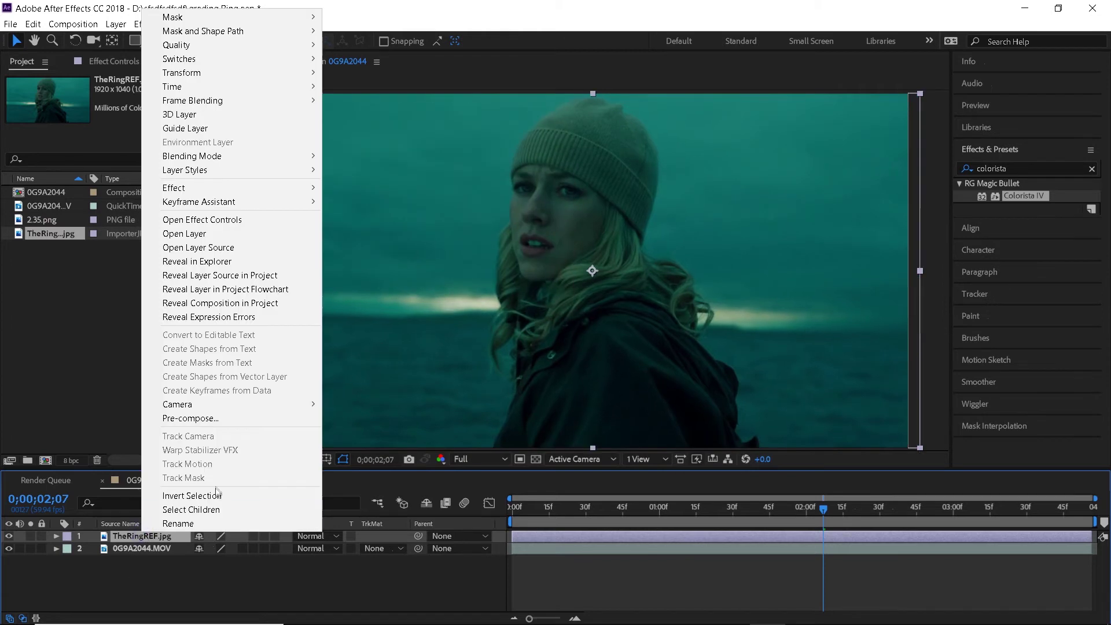
{"action": "left_click", "coordinate": [168, 417]}
{"action": "left_click", "coordinate": [431, 325]}
{"action": "left_click", "coordinate": [570, 412]}
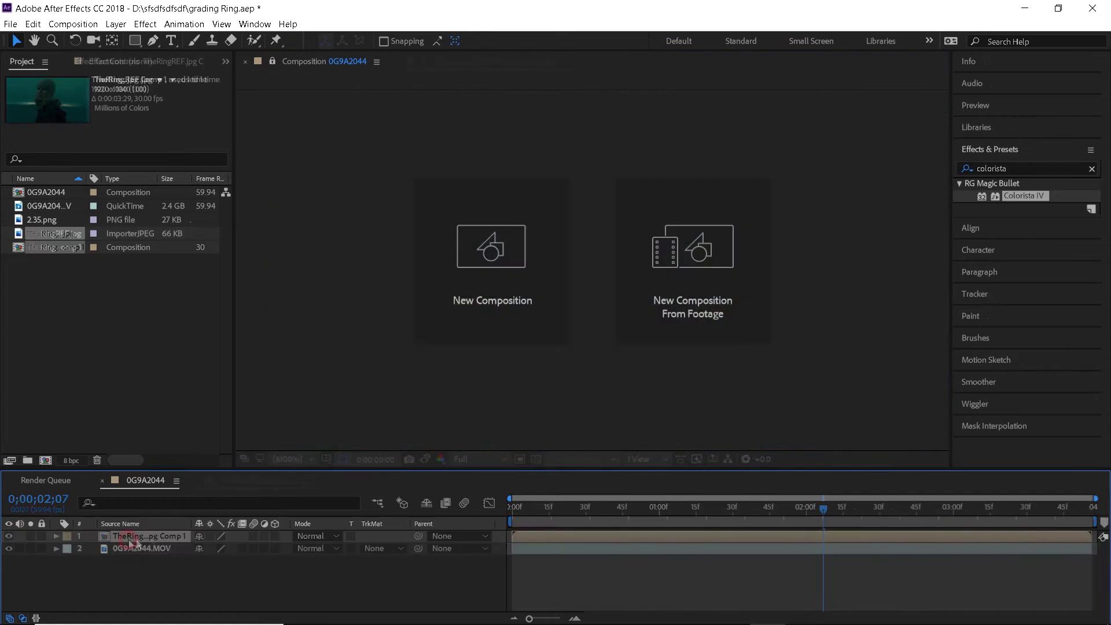
{"action": "double_click", "coordinate": [130, 542]}
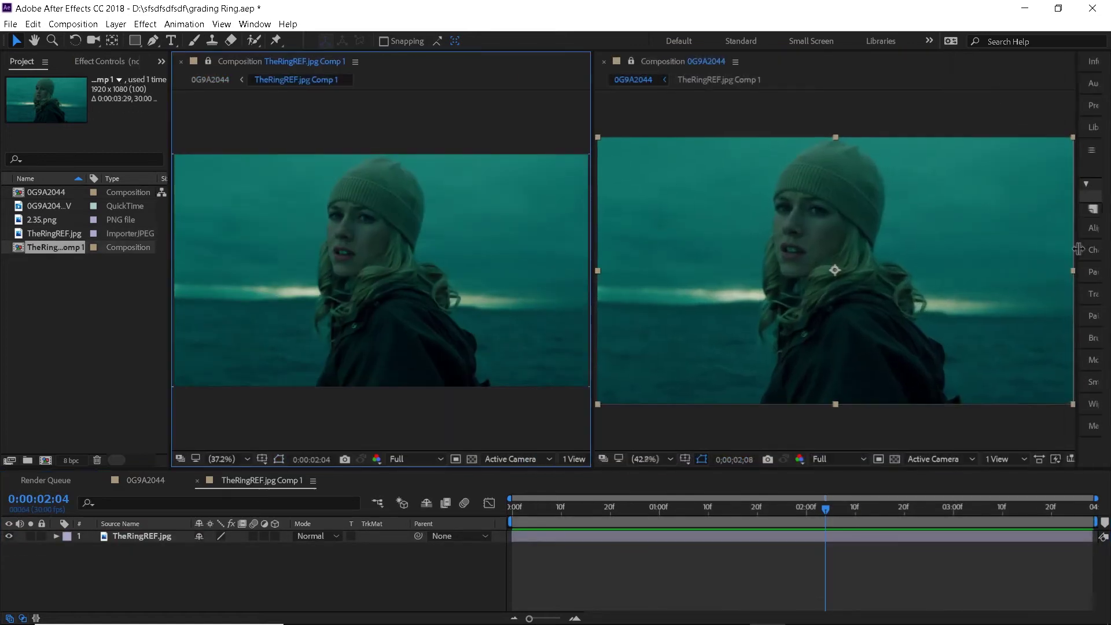
{"action": "left_click", "coordinate": [153, 480]}
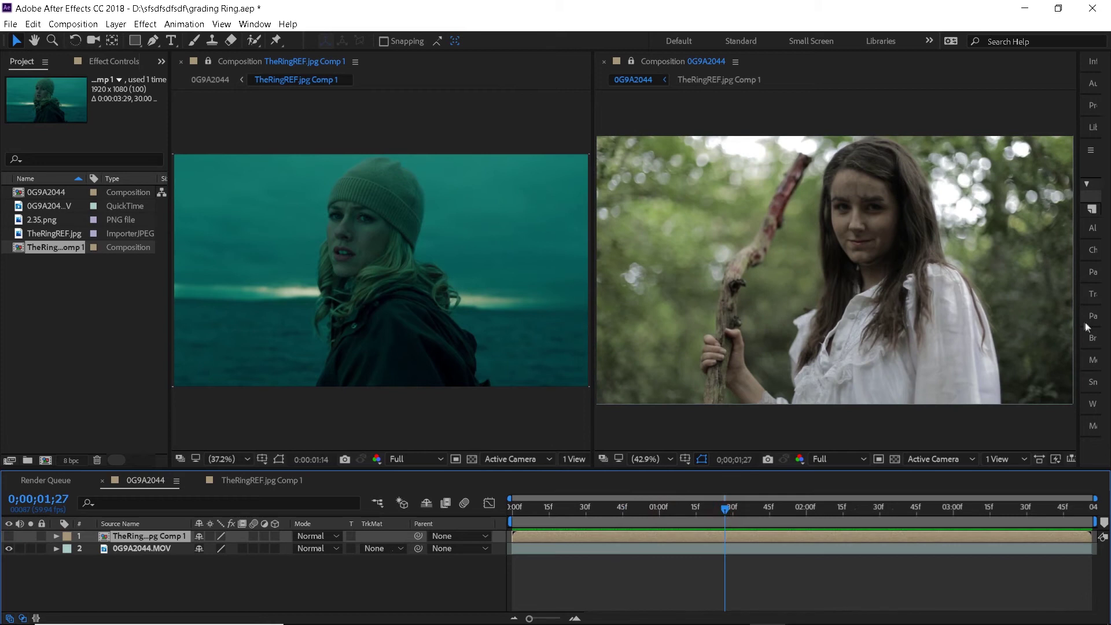
{"action": "left_click_drag", "start_coordinate": [1079, 327], "coordinate": [1035, 314]}
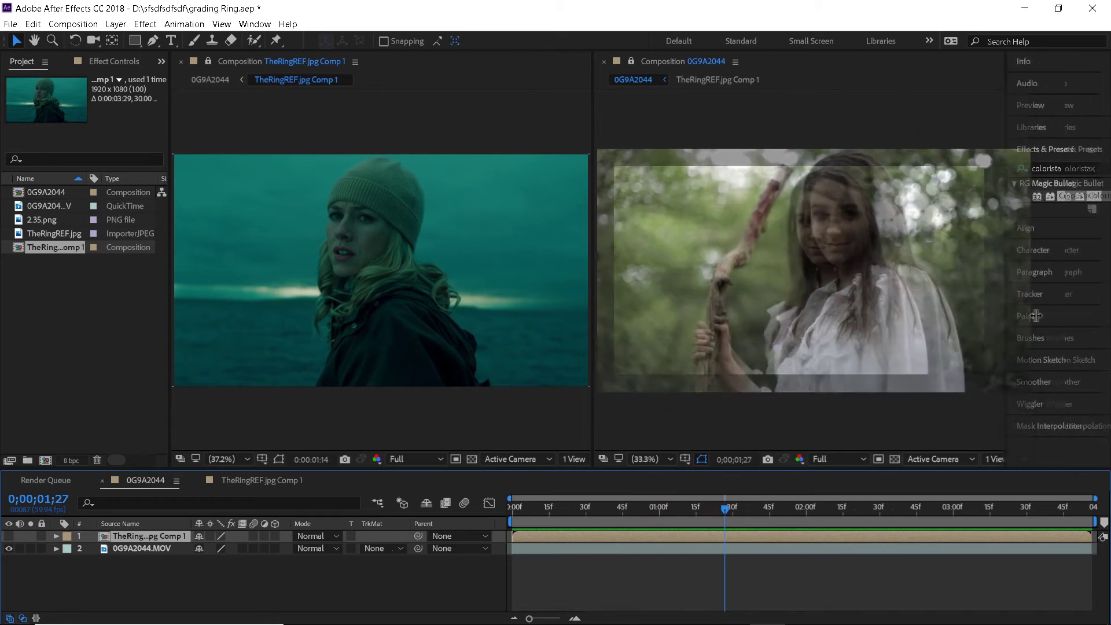
Apply Colorista IV to 0G9A2044.MOV with darker orange highlights, teal midtones and slightly green-teal shadows.
{"action": "left_click_drag", "start_coordinate": [1086, 196], "coordinate": [147, 545]}
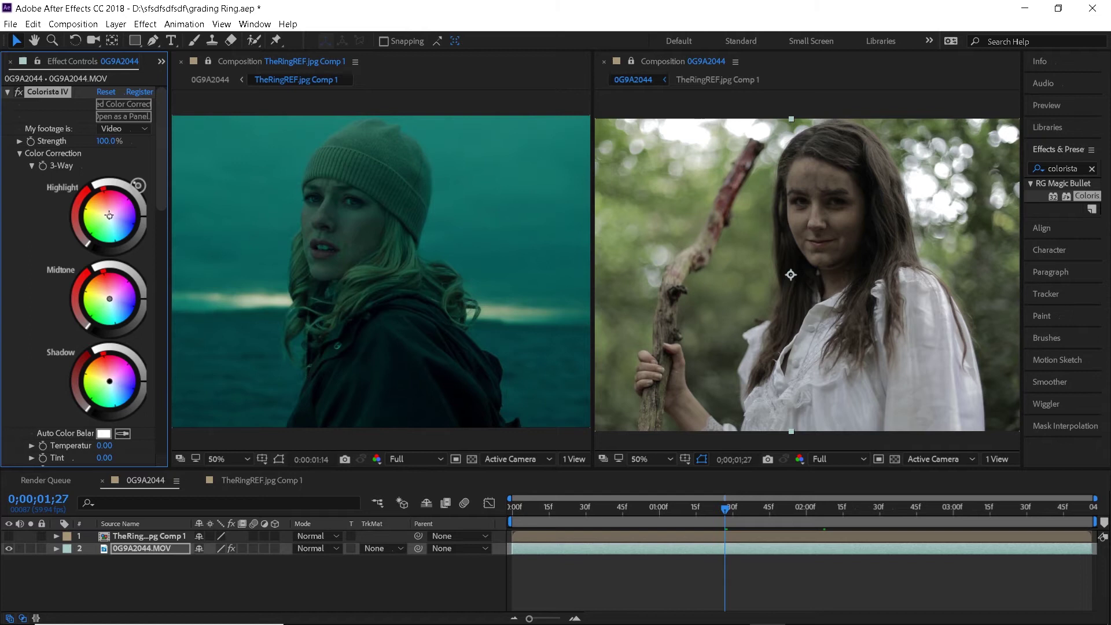
{"action": "left_click_drag", "start_coordinate": [108, 215], "coordinate": [101, 203]}
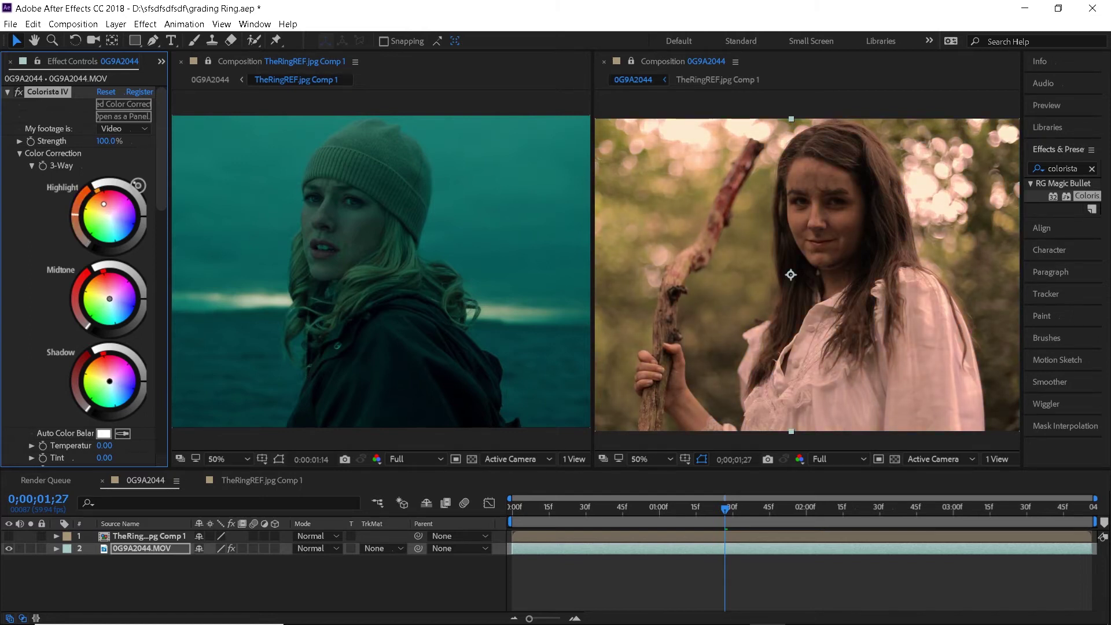
{"action": "left_click_drag", "start_coordinate": [143, 222], "coordinate": [138, 236]}
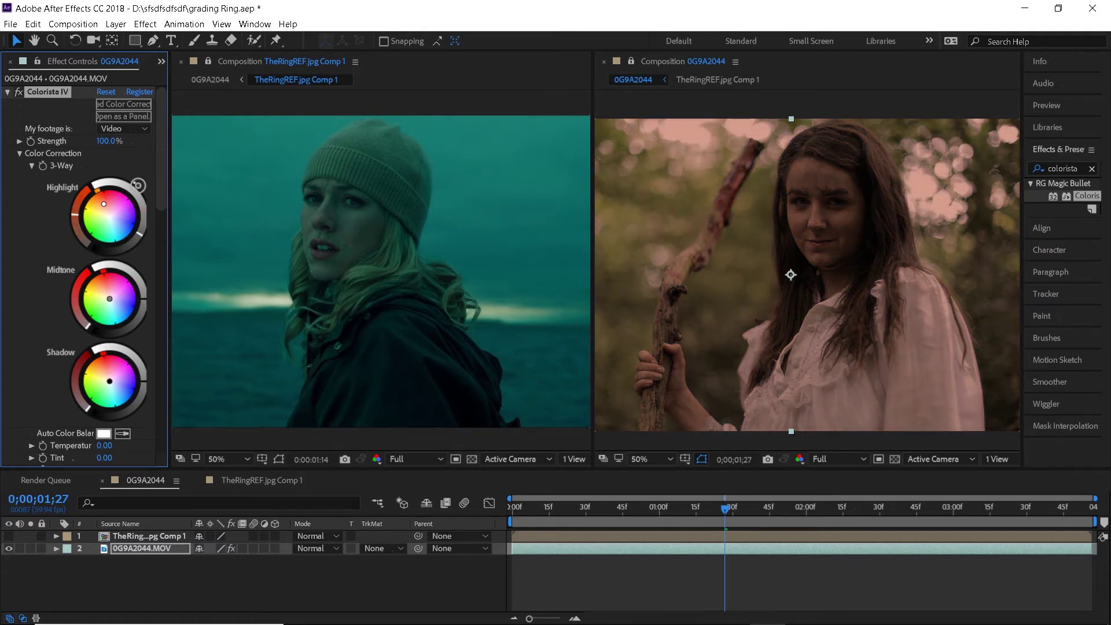
{"action": "left_click_drag", "start_coordinate": [110, 298], "coordinate": [115, 320]}
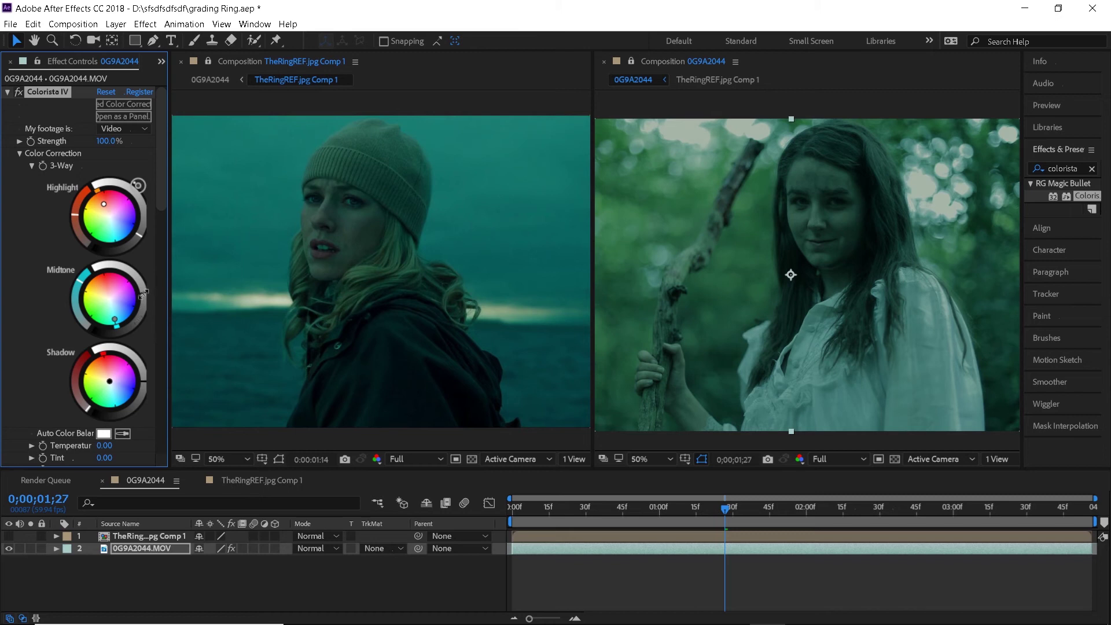
{"action": "left_click_drag", "start_coordinate": [109, 381], "coordinate": [108, 384]}
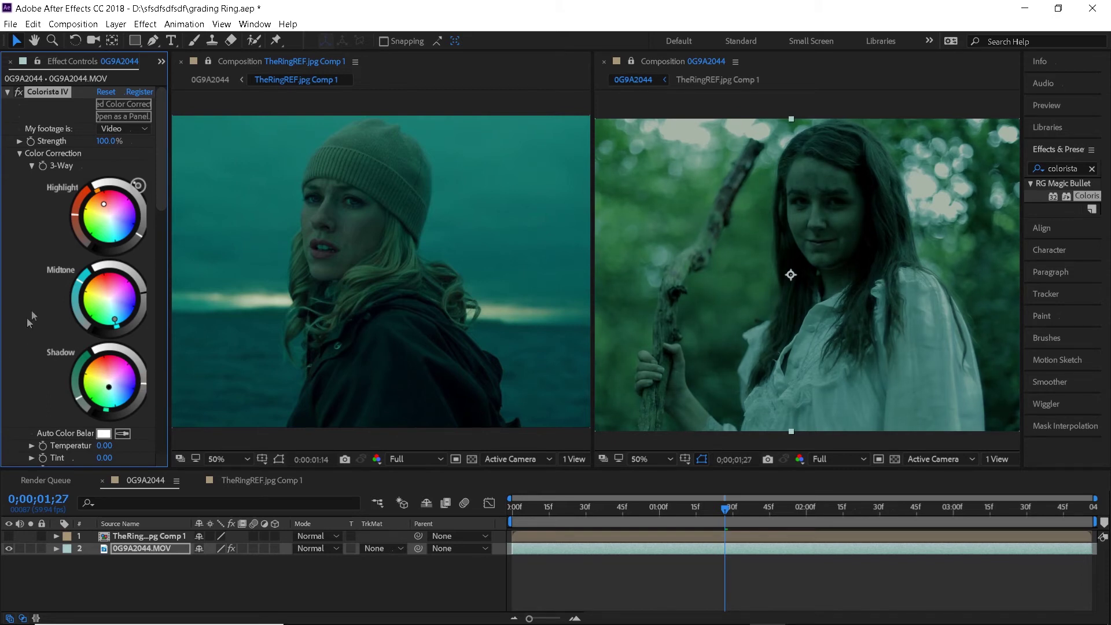
Set Colorista IV's Temperature to 10 and Tint to -10.
{"action": "scroll", "coordinate": [32, 317], "scroll_direction": "down", "scroll_amount": 5}
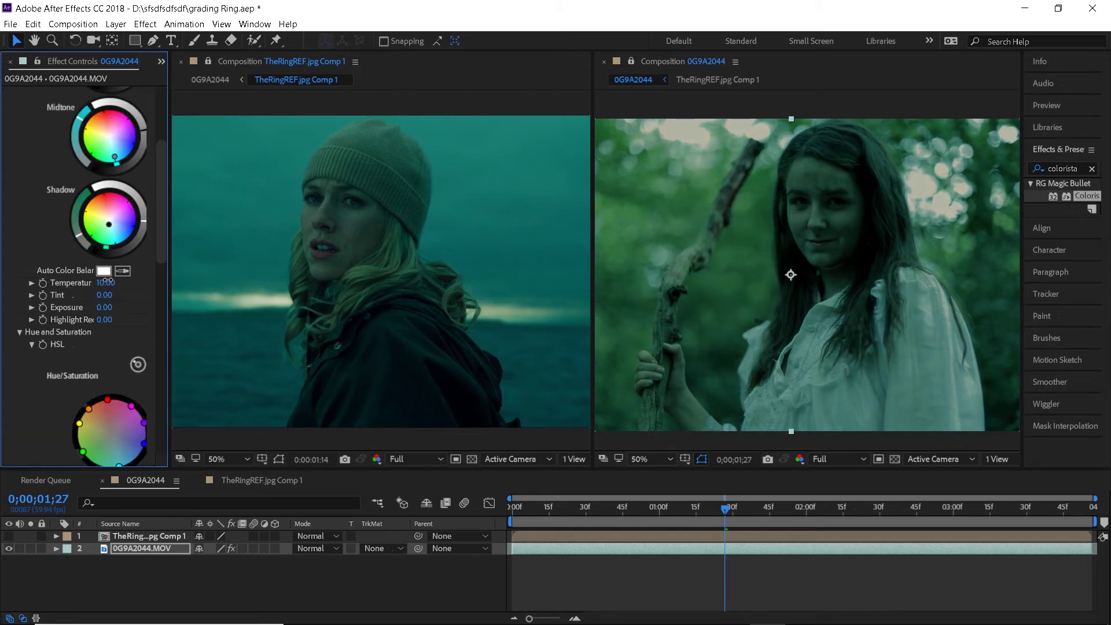
{"action": "left_click_drag", "start_coordinate": [102, 298], "coordinate": [109, 310]}
{"action": "left_click", "coordinate": [103, 298]}
Desaturate the greens and shift them toward cyan, boost cyan saturation, and darken the greens in Colorista IV's HSL wheels.
{"action": "scroll", "coordinate": [86, 304], "scroll_direction": "down", "scroll_amount": 5}
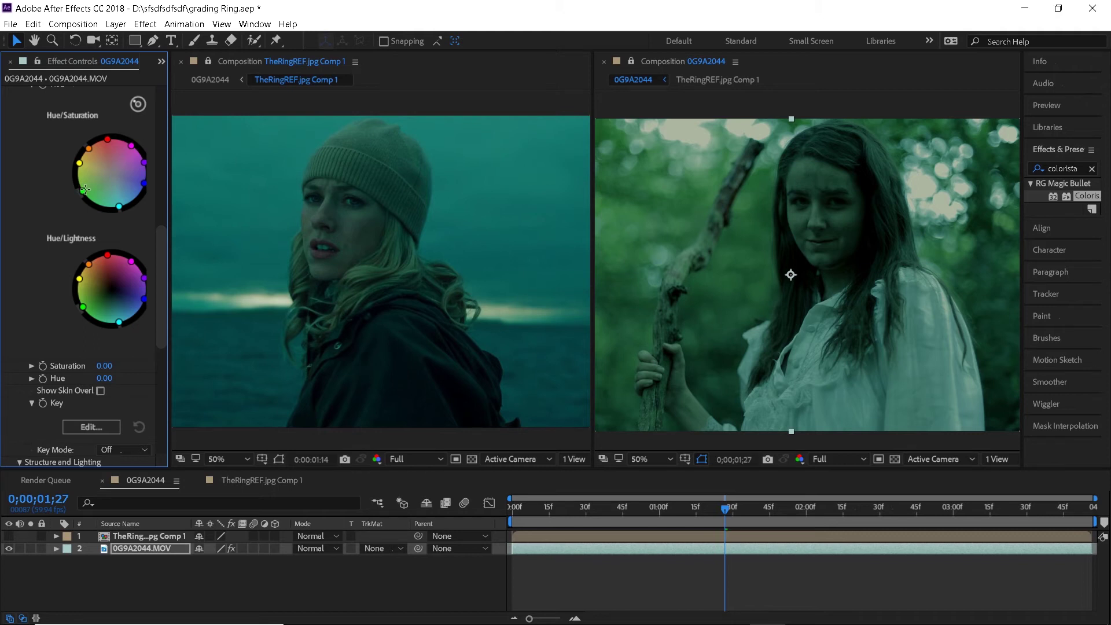
{"action": "left_click_drag", "start_coordinate": [82, 189], "coordinate": [95, 190]}
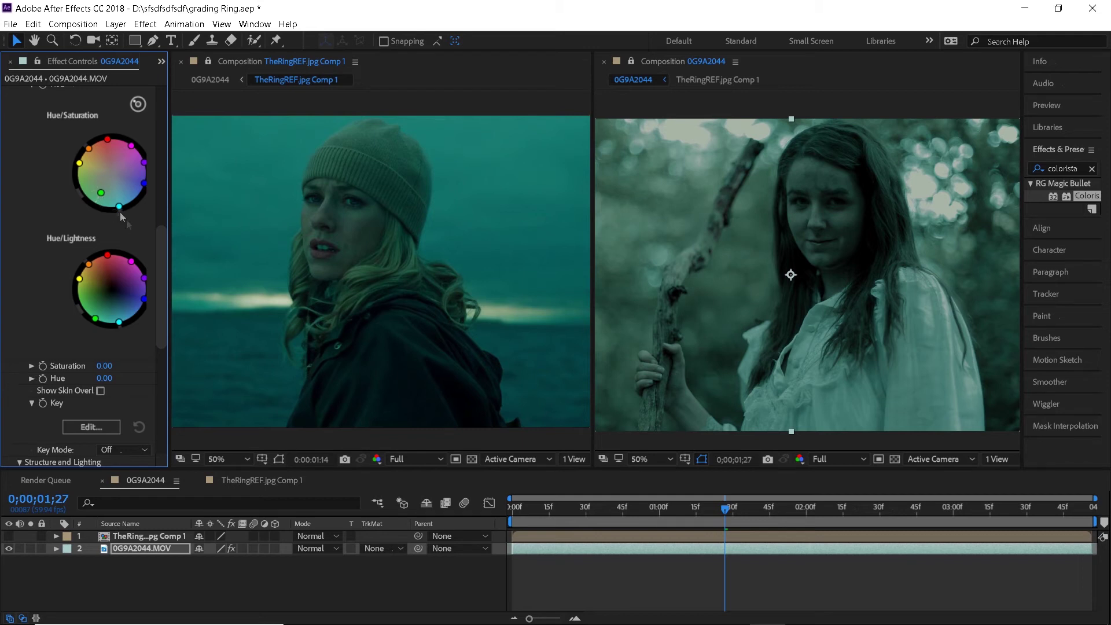
{"action": "left_click_drag", "start_coordinate": [118, 207], "coordinate": [122, 229]}
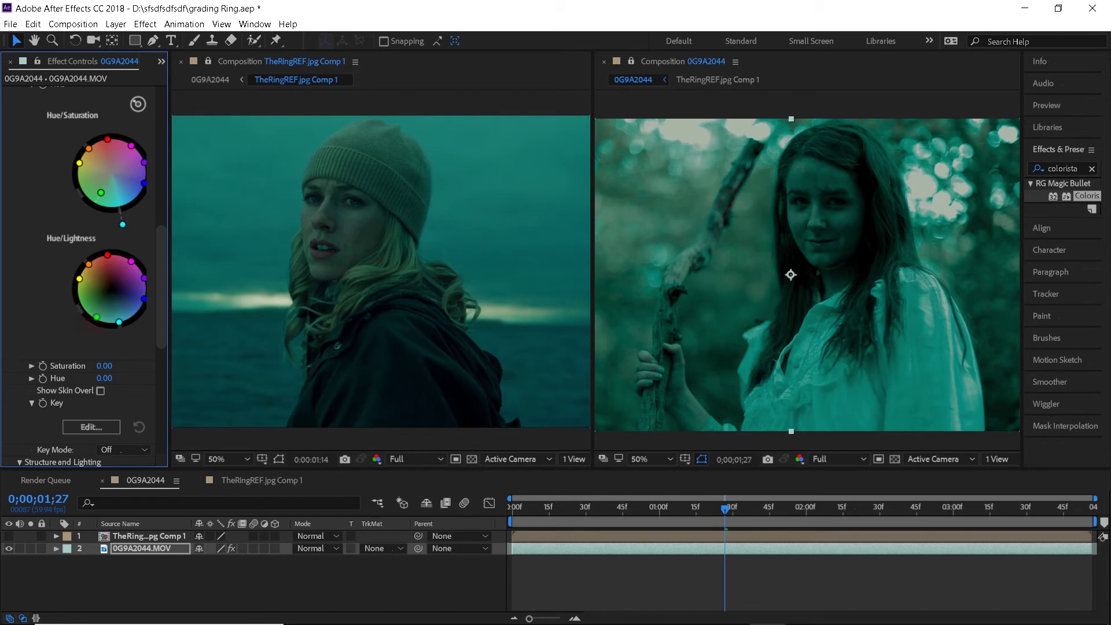
{"action": "left_click_drag", "start_coordinate": [97, 317], "coordinate": [104, 308]}
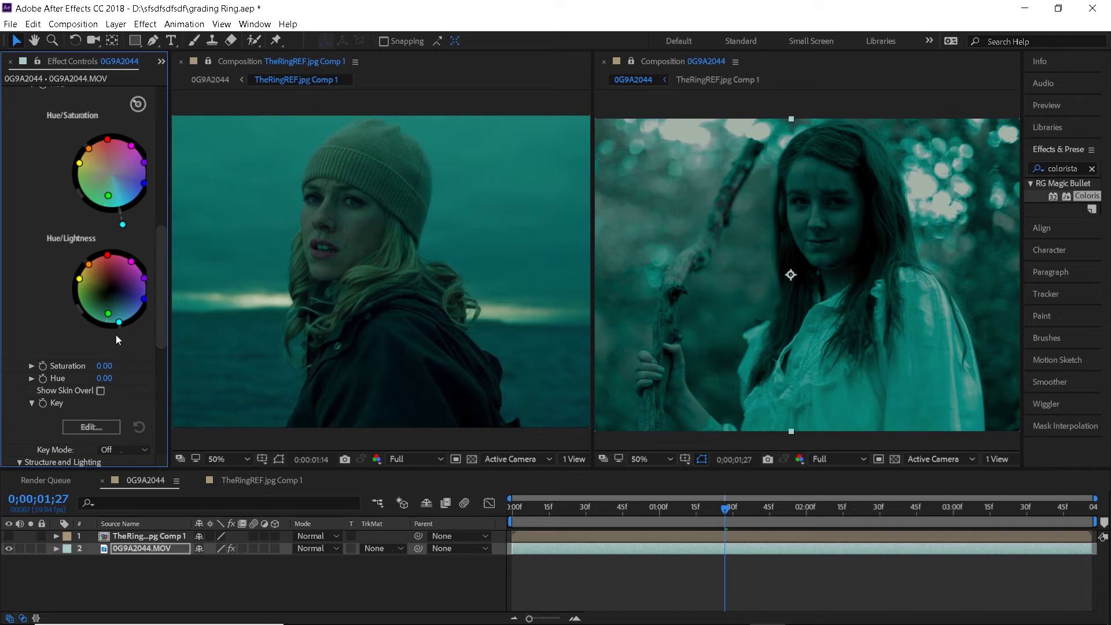
Replace Colorista IV on the upper 0G9A2044.MOV copy with a Luma Key that keys out brighter areas at a threshold of 177.
{"action": "scroll", "coordinate": [126, 331], "scroll_direction": "down", "scroll_amount": 5}
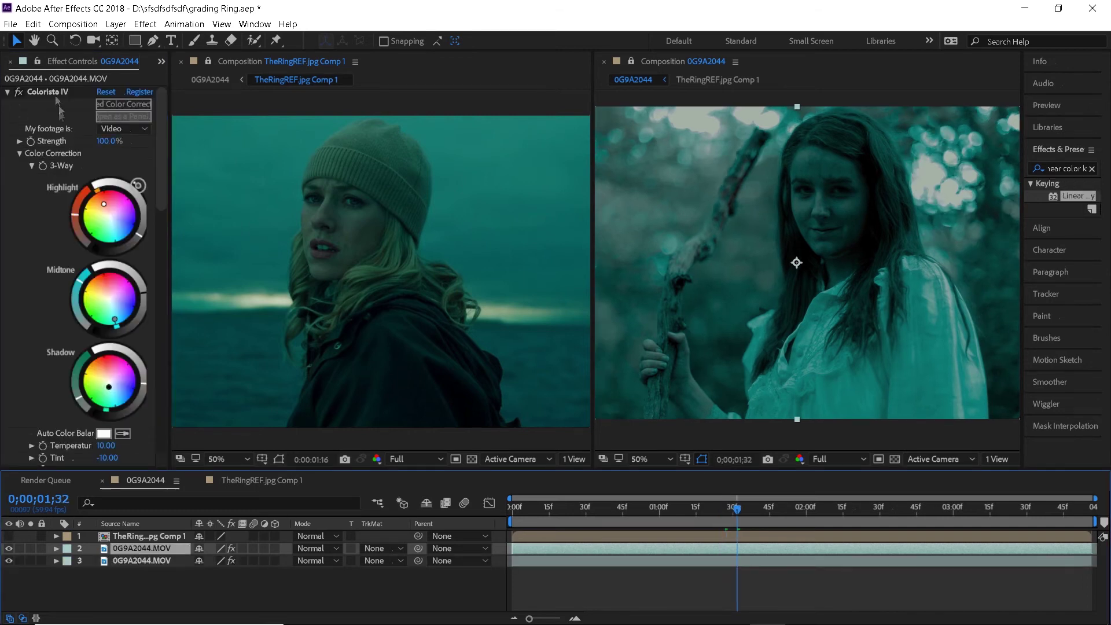
{"action": "key", "text": "Delete"}
{"action": "left_click", "coordinate": [1092, 169]}
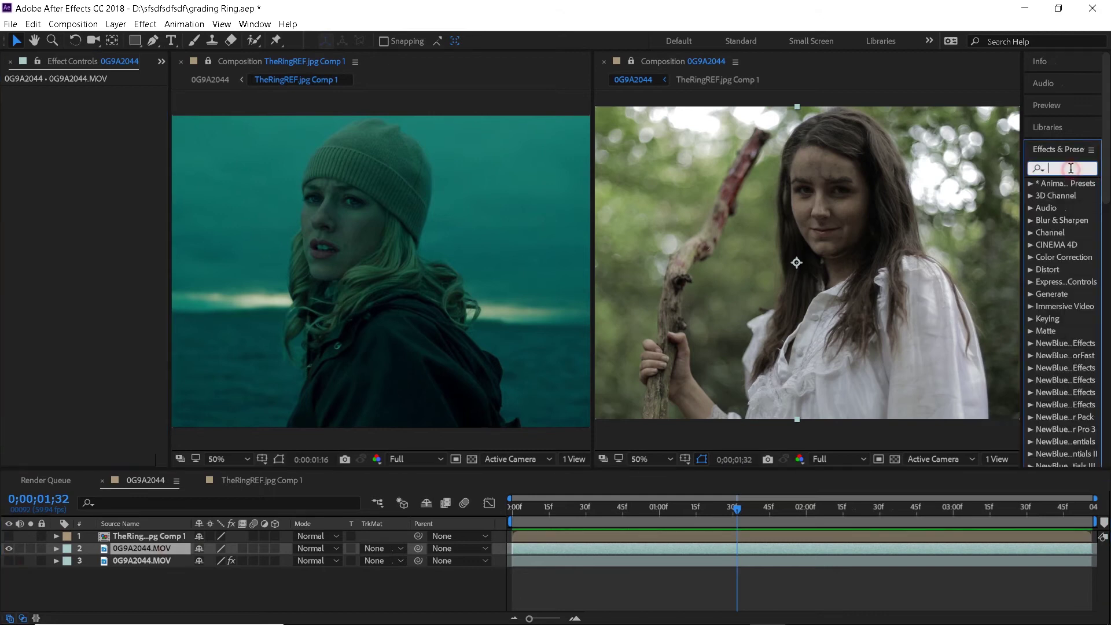
{"action": "type", "text": "luma k"}
{"action": "left_click_drag", "start_coordinate": [1075, 220], "coordinate": [538, 548]}
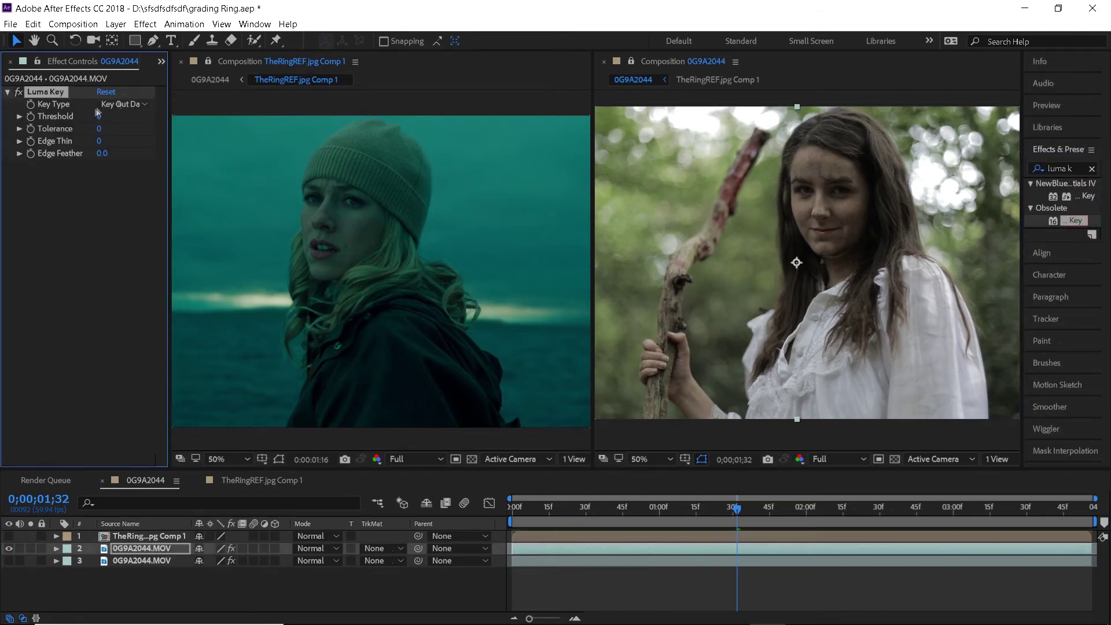
{"action": "left_click_drag", "start_coordinate": [99, 116], "coordinate": [226, 119]}
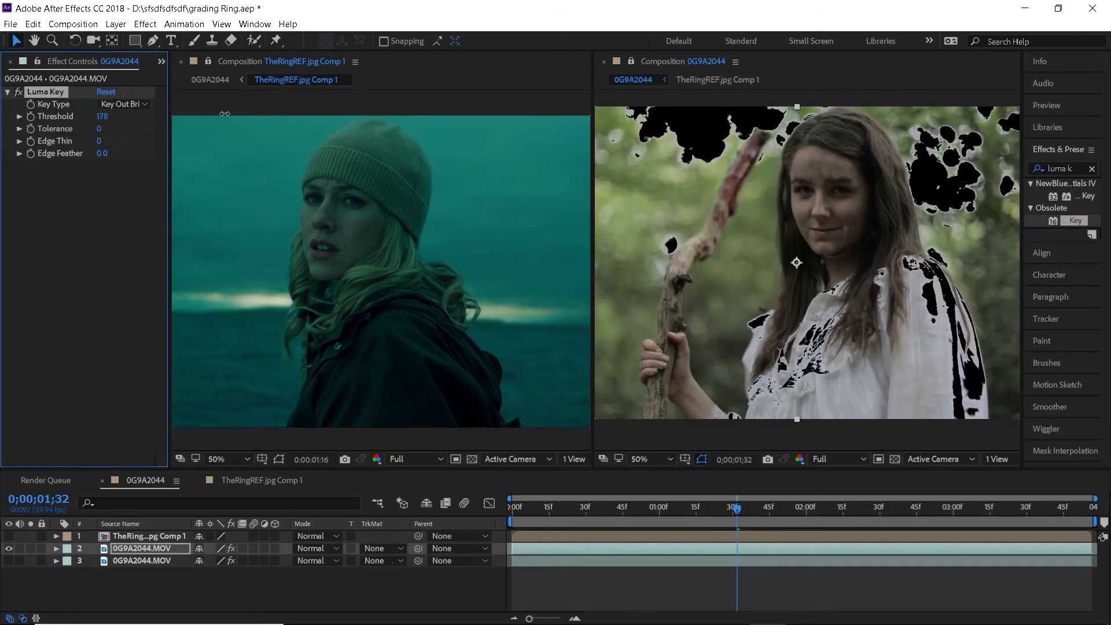
Add Linear Color Key to the same layer and sample the key color from the forest background beside the woman.
{"action": "left_click", "coordinate": [1073, 168]}
{"action": "type", "text": "linear color ke"}
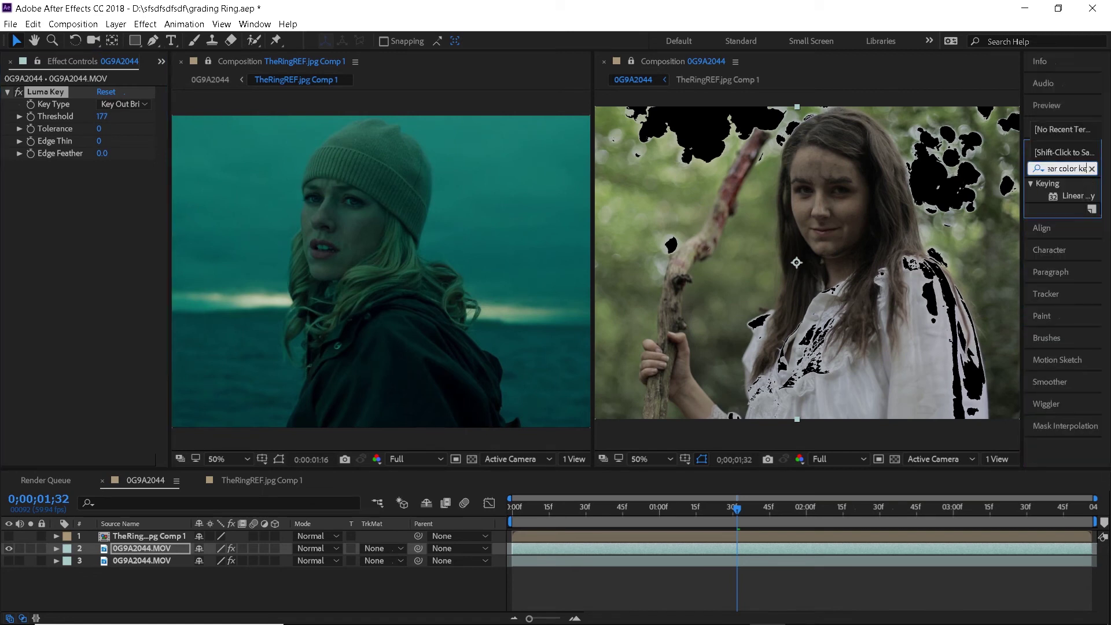
{"action": "left_click_drag", "start_coordinate": [1074, 197], "coordinate": [141, 231]}
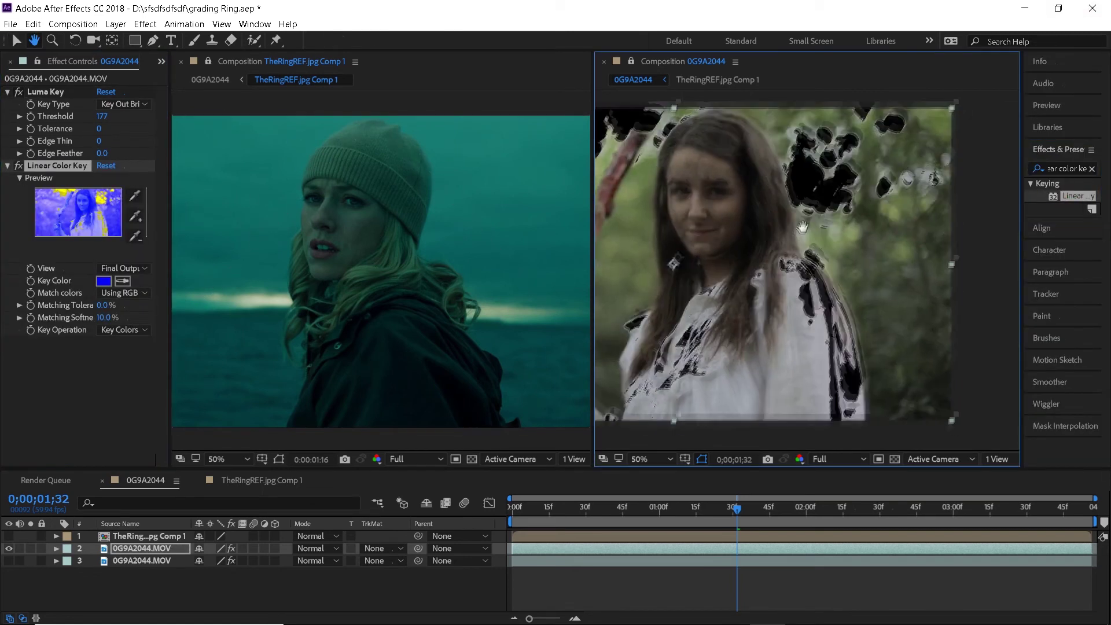
{"action": "left_click", "coordinate": [122, 280]}
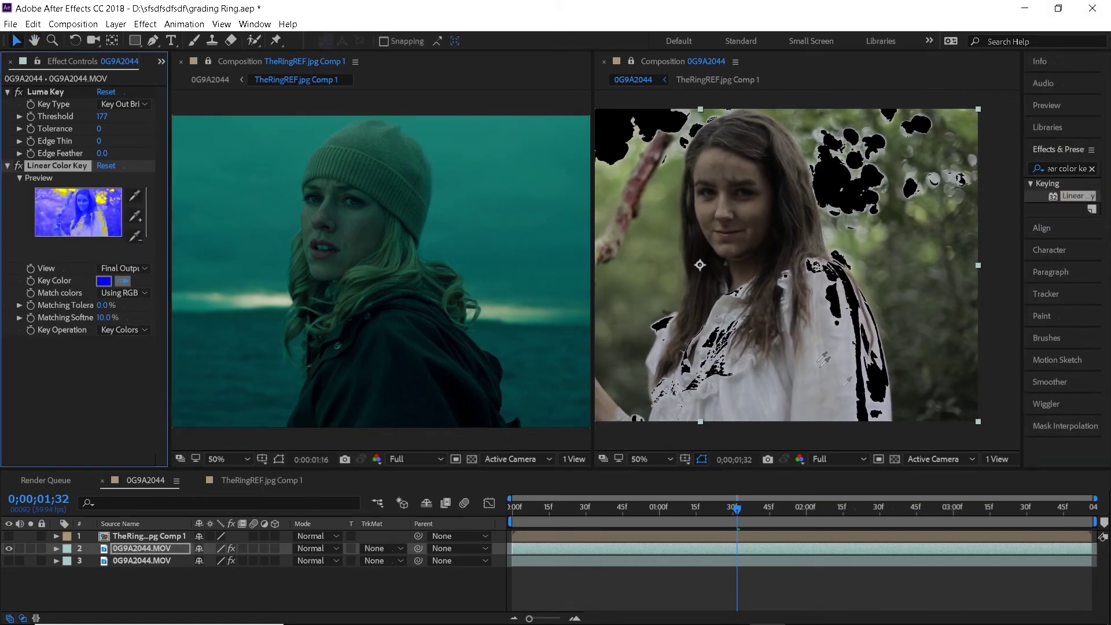
{"action": "left_click", "coordinate": [933, 389]}
Make Linear Color Key match colors using Hue and set its Matching Softness to 7%.
{"action": "left_click", "coordinate": [122, 293]}
{"action": "left_click", "coordinate": [119, 305]}
{"action": "left_click", "coordinate": [104, 321]}
{"action": "type", "text": "5"}
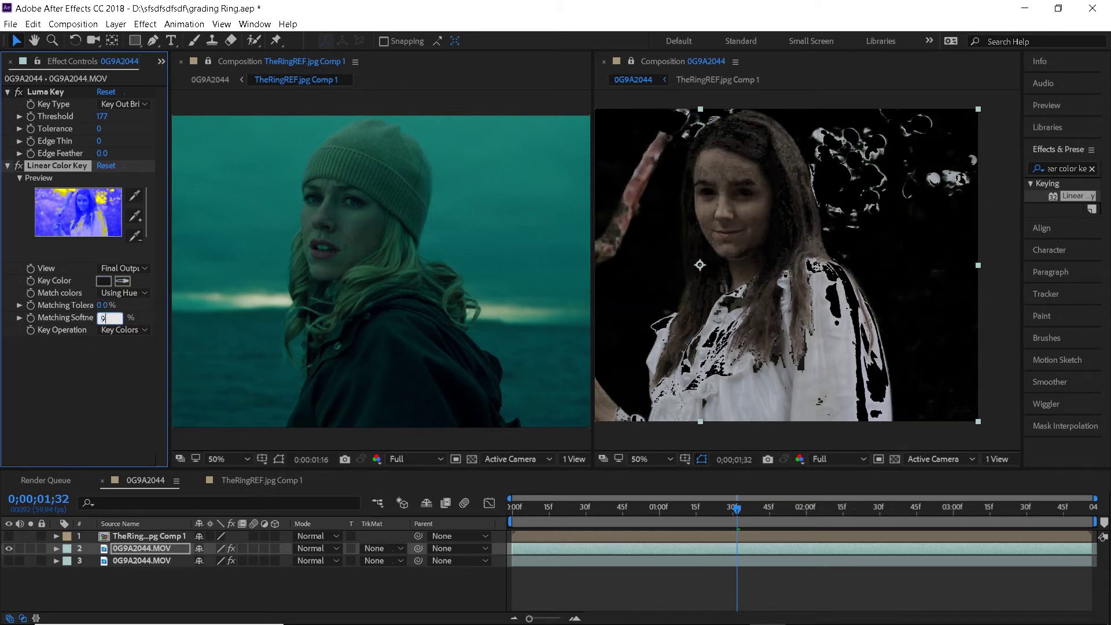
{"action": "key", "text": "Return"}
{"action": "left_click_drag", "start_coordinate": [799, 283], "coordinate": [871, 282]}
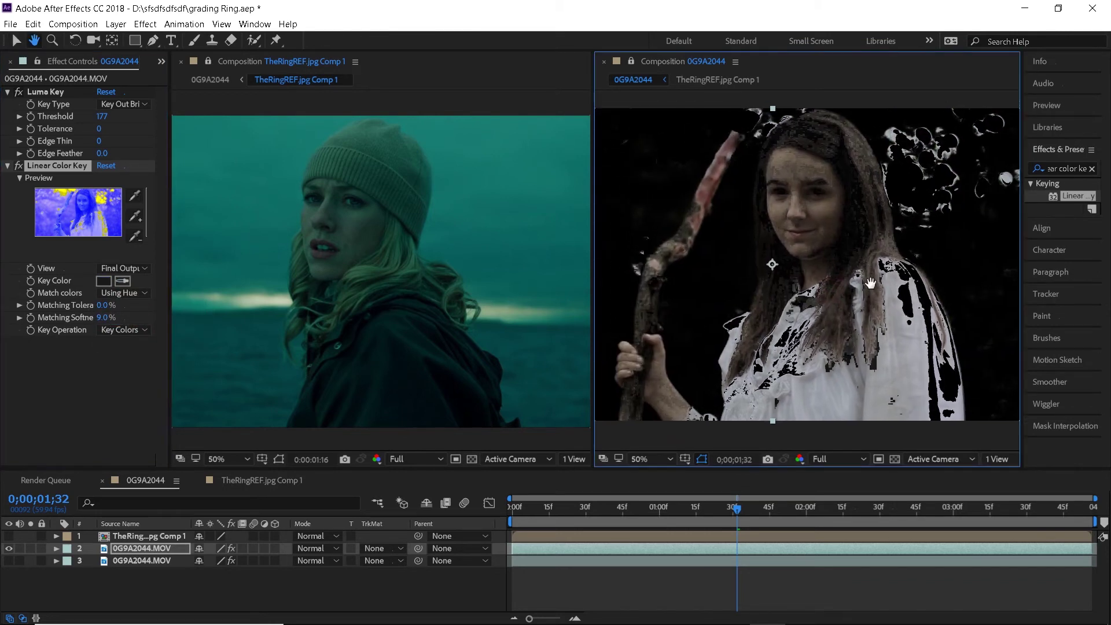
{"action": "left_click", "coordinate": [103, 318]}
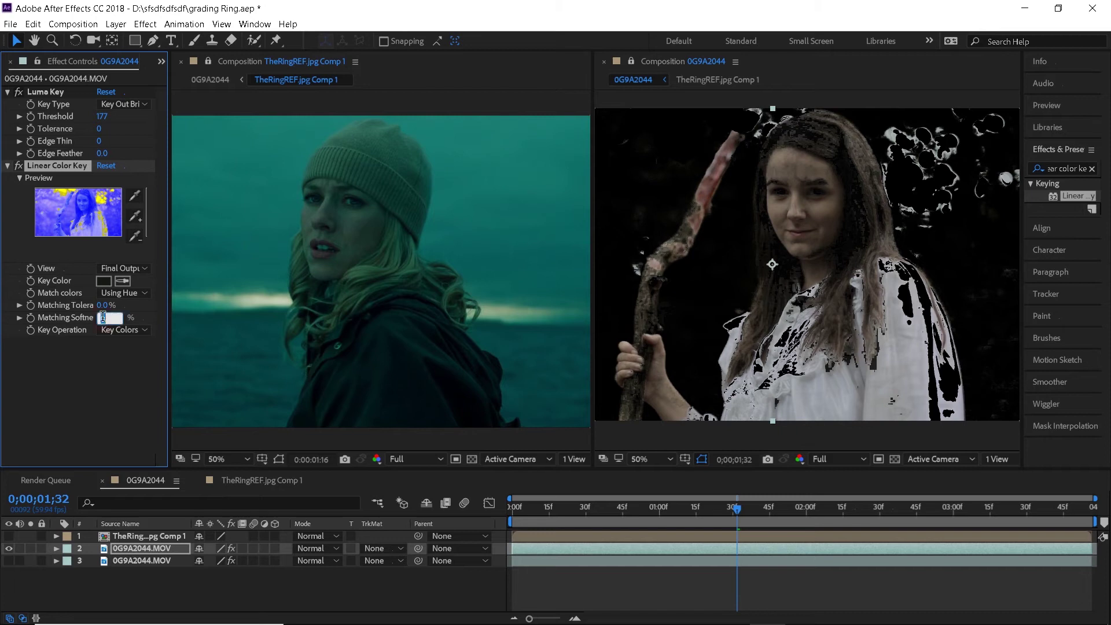
{"action": "type", "text": "7"}
{"action": "key", "text": "Return"}
Duplicate the keyed footage layer and delete both keying effects from the upper copy.
{"action": "key", "text": "ctrl+d"}
{"action": "left_click", "coordinate": [55, 165], "text": "ctrl"}
{"action": "key", "text": "Delete"}
Draw a closed five-point Pen tool mask around both eyes on the topmost 0G9A2044.MOV layer.
{"action": "left_click", "coordinate": [134, 549]}
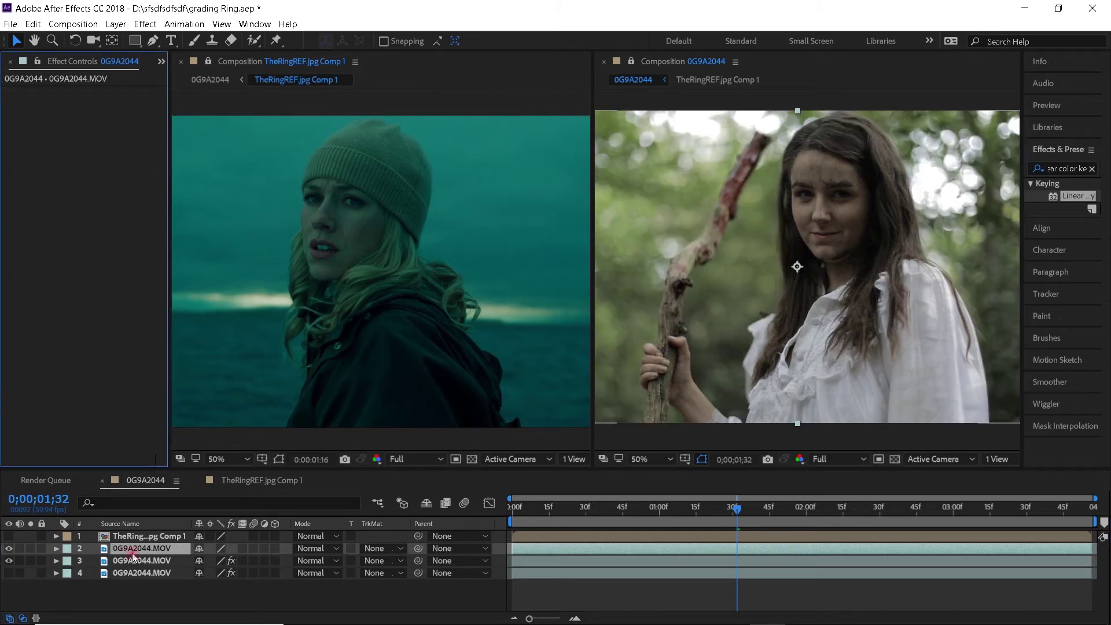
{"action": "scroll", "coordinate": [862, 191], "scroll_direction": "up", "scroll_amount": 1}
{"action": "left_click_drag", "start_coordinate": [867, 189], "coordinate": [791, 303]}
{"action": "scroll", "coordinate": [800, 243], "scroll_direction": "up", "scroll_amount": 1}
{"action": "key", "text": "g"}
{"action": "left_click", "coordinate": [672, 183]}
{"action": "left_click", "coordinate": [674, 263]}
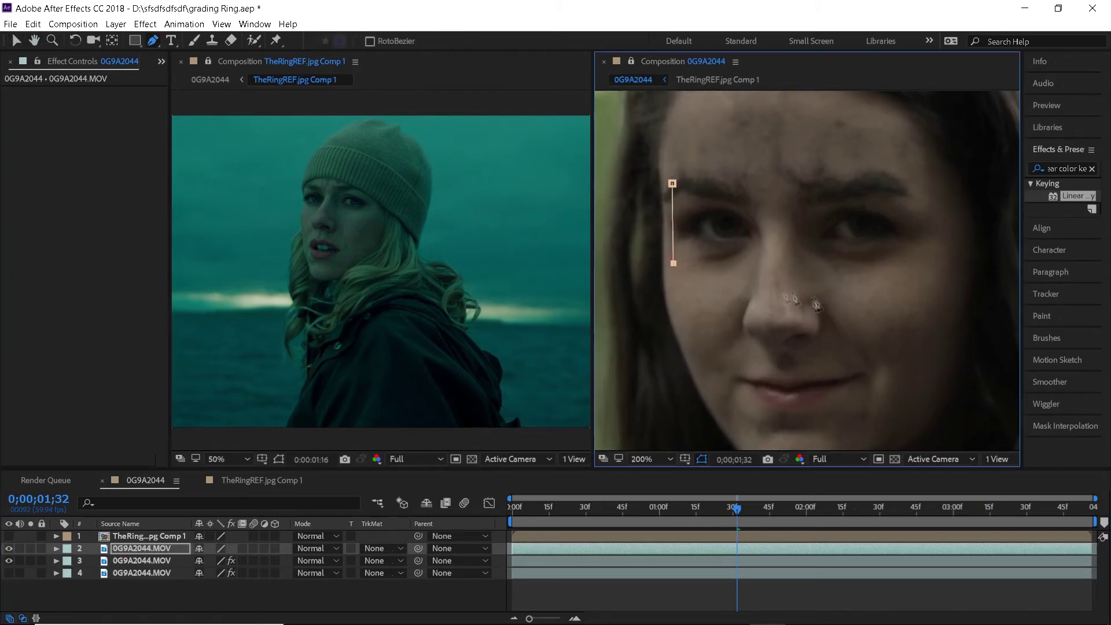
{"action": "left_click", "coordinate": [788, 281]}
{"action": "left_click", "coordinate": [924, 261]}
{"action": "left_click", "coordinate": [912, 166]}
{"action": "left_click", "coordinate": [672, 184]}
Keyframe Mask 1's path at 0;00;01;32 and reposition the mask over the eyes at the start and end of the comp.
{"action": "left_click", "coordinate": [57, 548]}
{"action": "left_click", "coordinate": [68, 560]}
{"action": "left_click", "coordinate": [80, 574]}
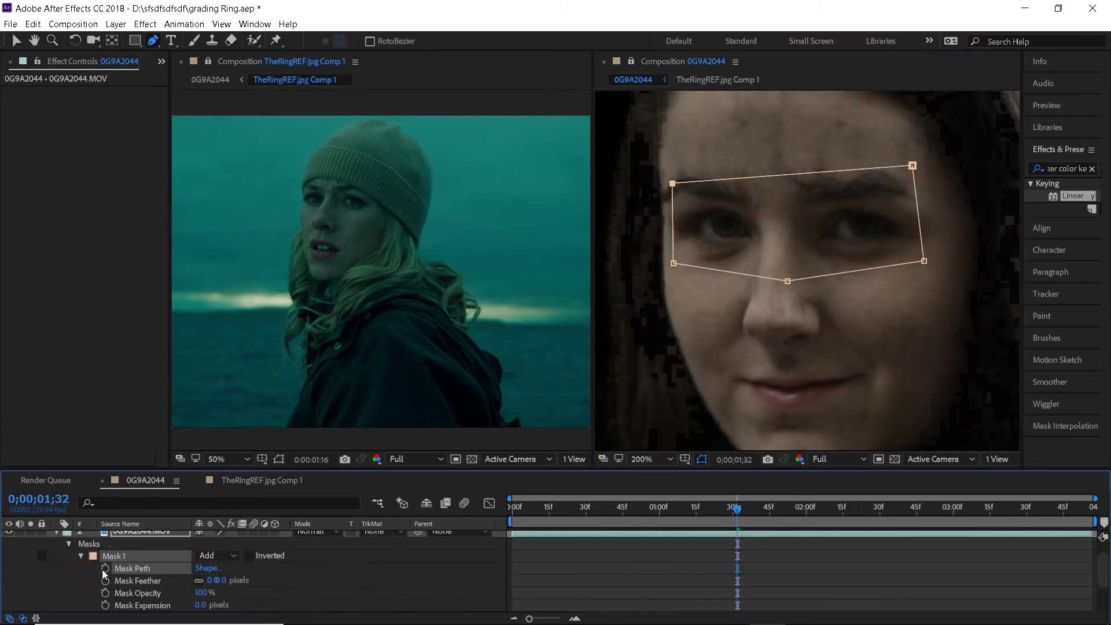
{"action": "left_click", "coordinate": [104, 568]}
{"action": "key", "text": "Home"}
{"action": "left_click_drag", "start_coordinate": [858, 307], "coordinate": [779, 307]}
{"action": "key", "text": "v"}
{"action": "left_click_drag", "start_coordinate": [832, 168], "coordinate": [908, 195]}
{"action": "key", "text": "End"}
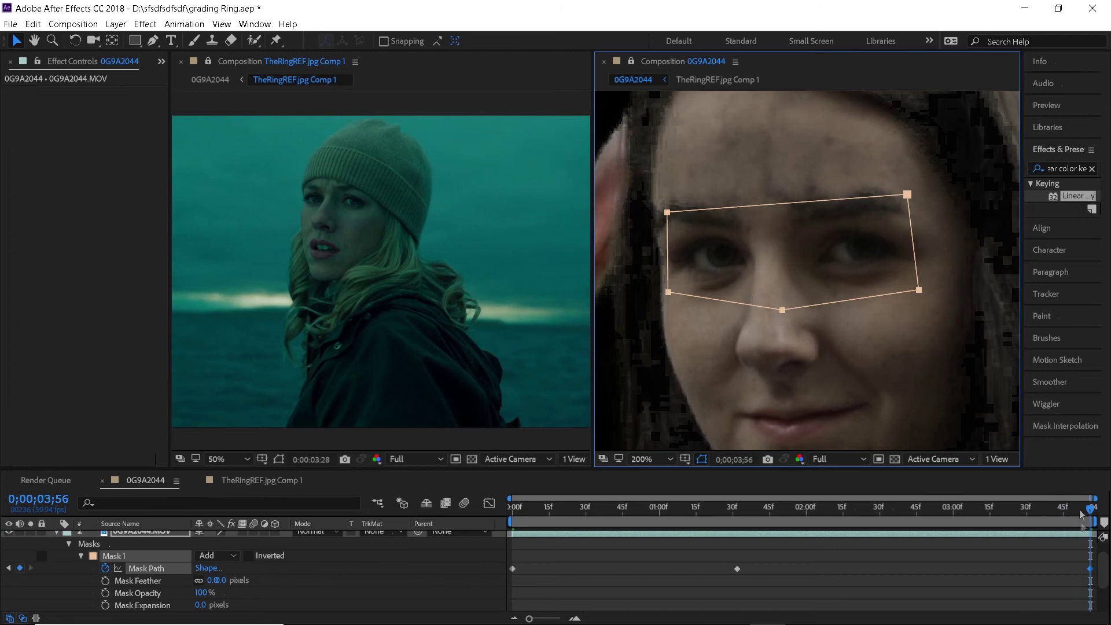
Check how the mask follows the eyes back to 0;00;01;12 and increase its Mask Feather.
{"action": "left_click_drag", "start_coordinate": [1081, 514], "coordinate": [688, 498]}
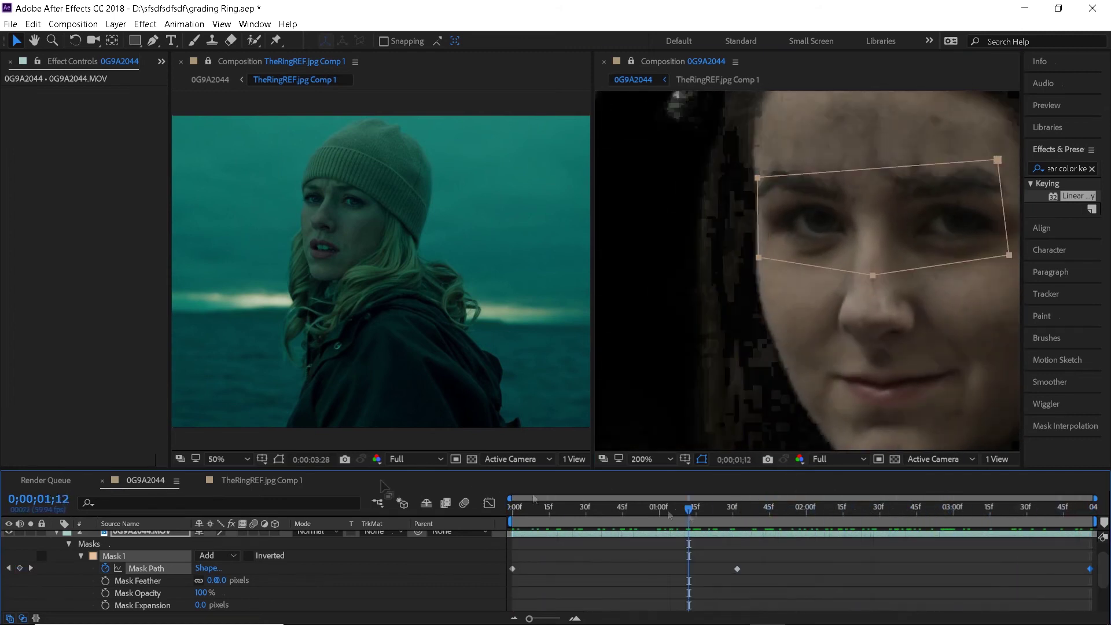
{"action": "left_click_drag", "start_coordinate": [215, 580], "coordinate": [250, 583]}
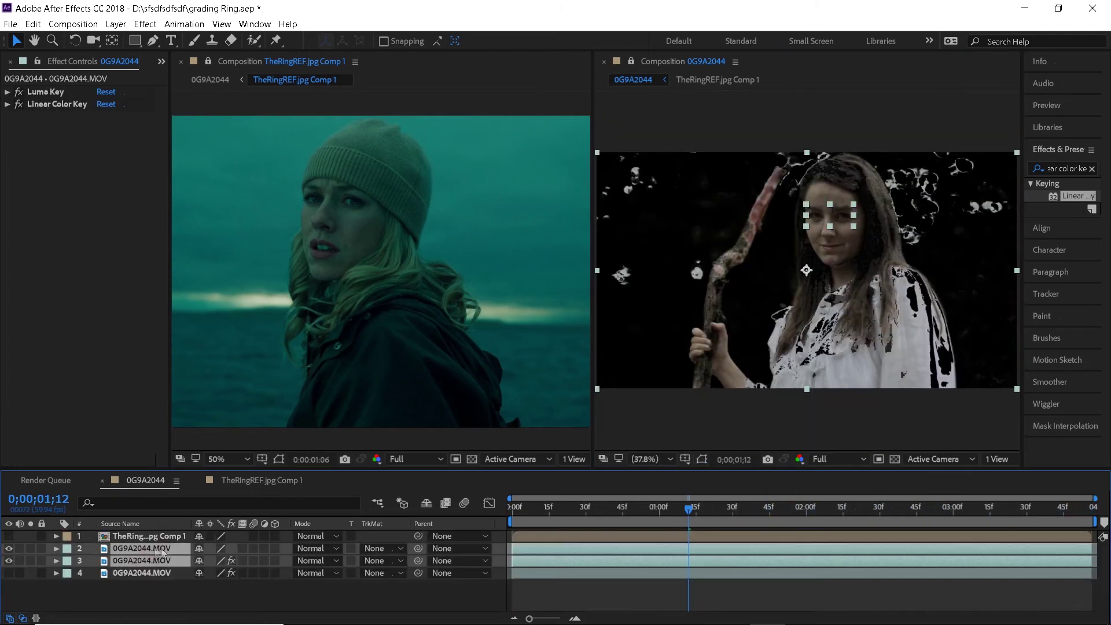
Pre-compose the two upper 0G9A2044.MOV layers as Pre-comp 1 and turn on visibility of the graded 0G9A2044.MOV layer beneath.
{"action": "right_click", "coordinate": [151, 559]}
{"action": "left_click", "coordinate": [229, 435]}
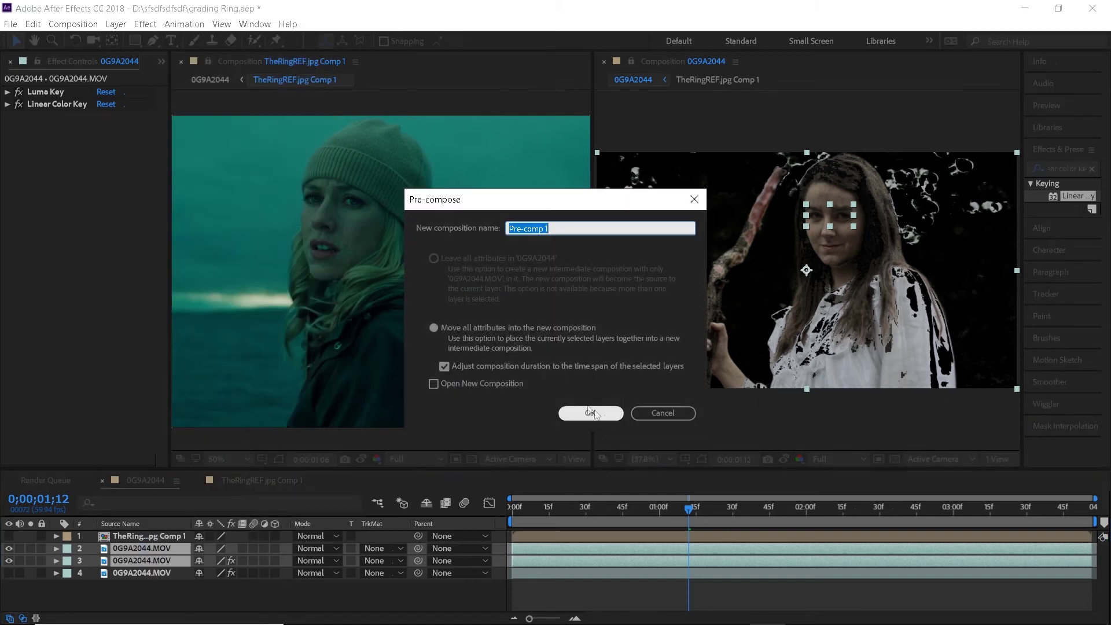
{"action": "left_click", "coordinate": [590, 412]}
{"action": "left_click", "coordinate": [9, 560]}
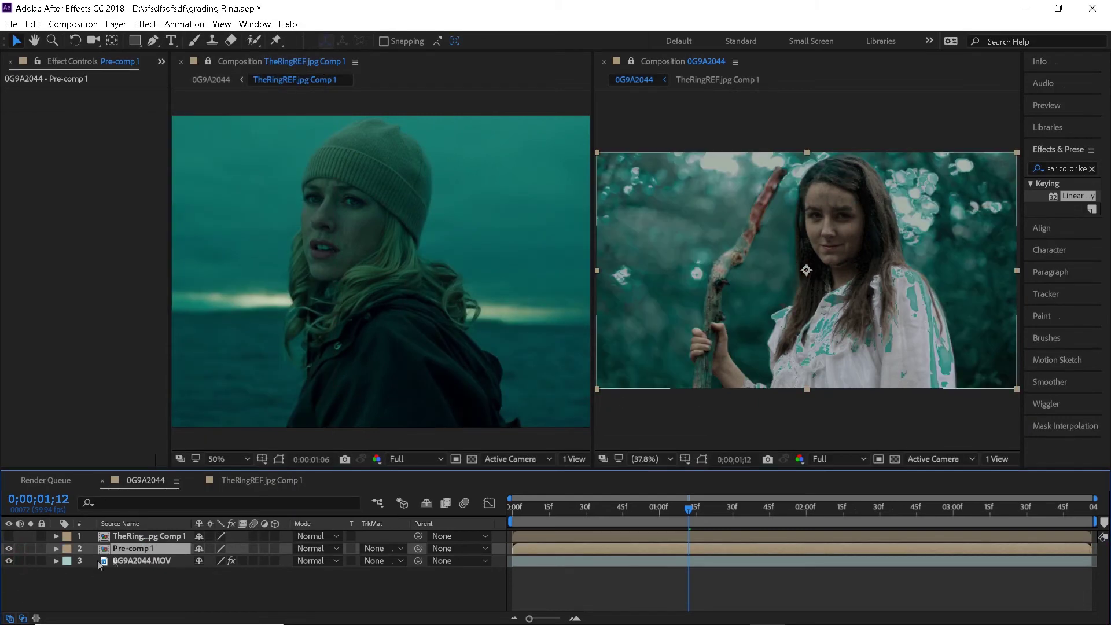
Draw a closed eight-point Pen tool mask around the woman's face and neck on Pre-comp 1.
{"action": "scroll", "coordinate": [867, 211], "scroll_direction": "up", "scroll_amount": 2}
{"action": "key", "text": "g"}
{"action": "key", "text": "ctrl+z"}
{"action": "left_click", "coordinate": [752, 417]}
{"action": "left_click", "coordinate": [833, 375]}
{"action": "left_click", "coordinate": [872, 267]}
{"action": "left_click", "coordinate": [859, 158]}
{"action": "left_click", "coordinate": [748, 99]}
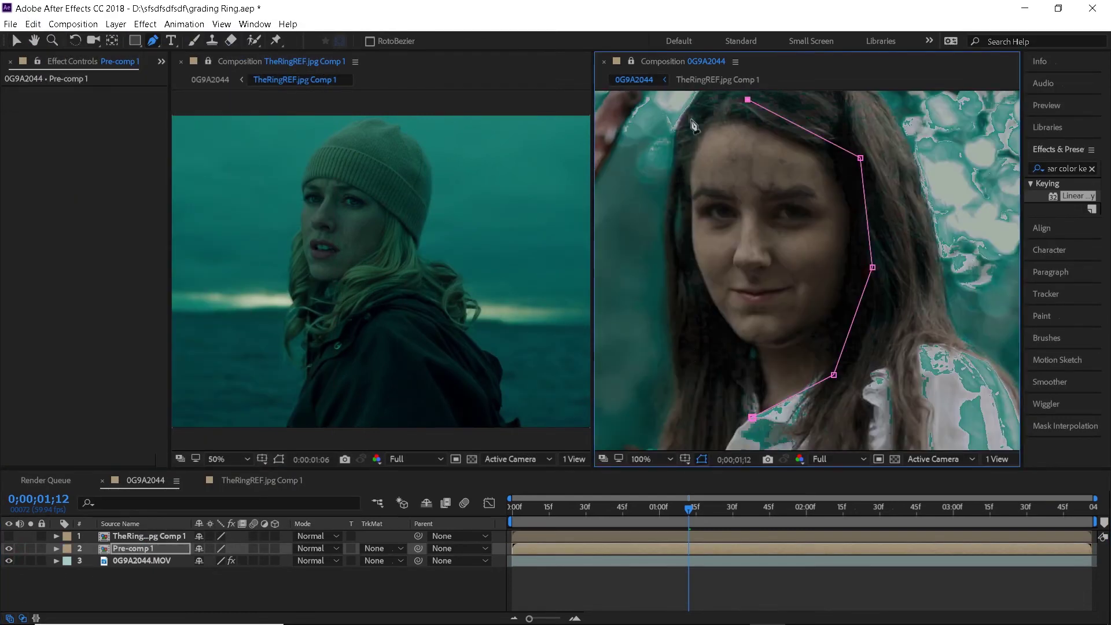
{"action": "left_click", "coordinate": [691, 123]}
{"action": "left_click", "coordinate": [678, 232]}
{"action": "left_click", "coordinate": [705, 339]}
{"action": "left_click", "coordinate": [752, 417]}
Keyframe Mask 1's path and reposition it over the face at 0;00;00;00, 0;00;00;40, 0;00;03;56 and once between the last two.
{"action": "left_click", "coordinate": [56, 548]}
{"action": "left_click", "coordinate": [69, 560]}
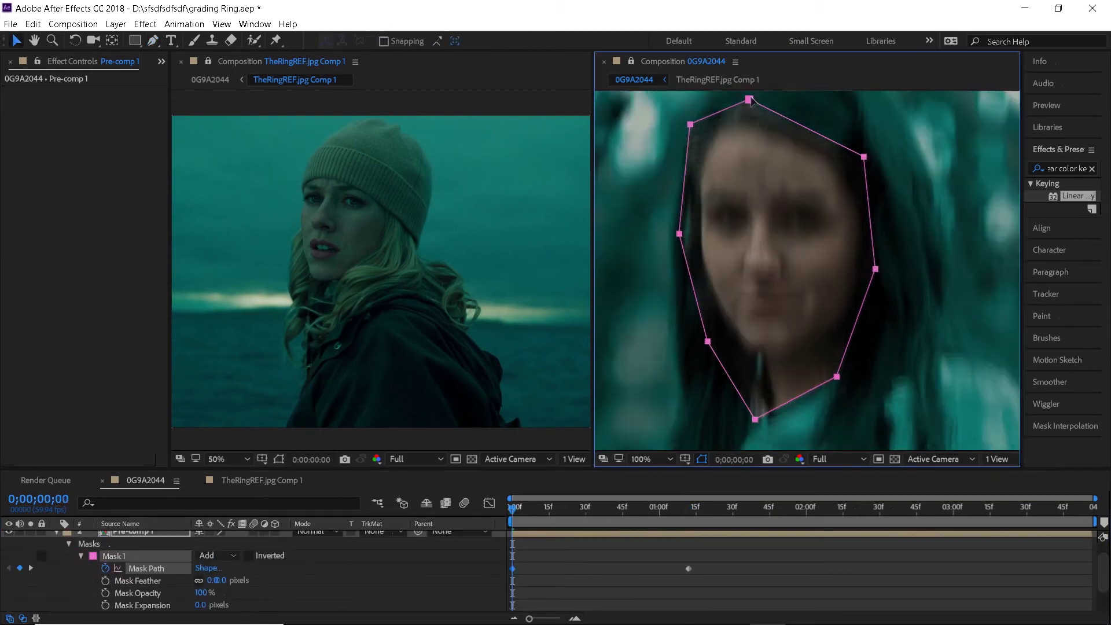
{"action": "key", "text": "space"}
{"action": "left_click_drag", "start_coordinate": [512, 508], "coordinate": [609, 538]}
{"action": "left_click_drag", "start_coordinate": [730, 99], "coordinate": [731, 111]}
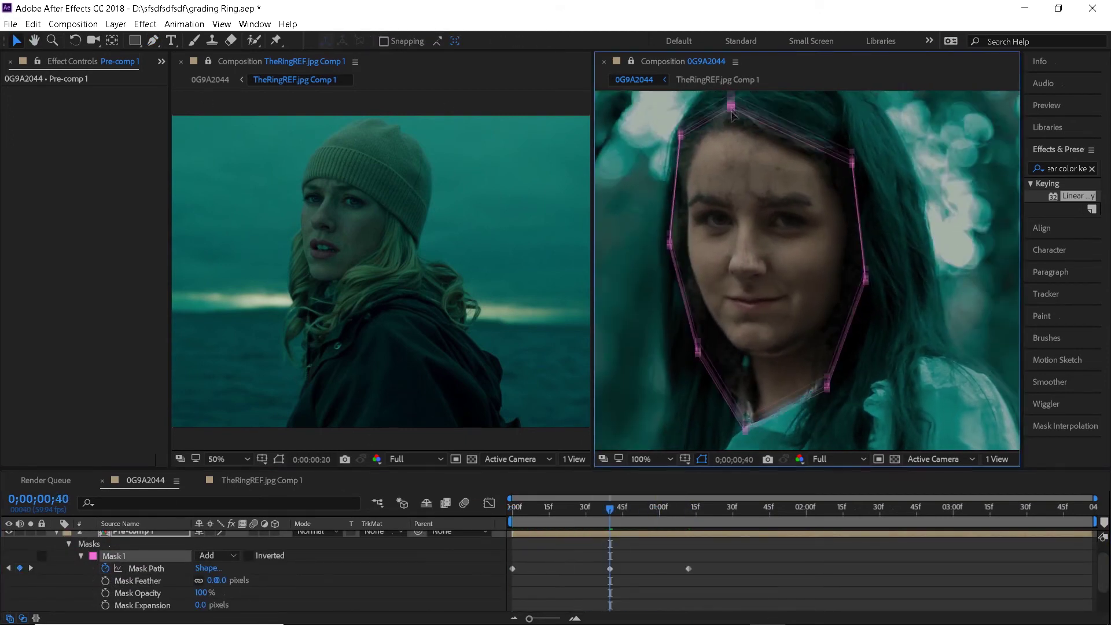
{"action": "left_click_drag", "start_coordinate": [609, 507], "coordinate": [1090, 508]}
{"action": "left_click_drag", "start_coordinate": [688, 416], "coordinate": [697, 427]}
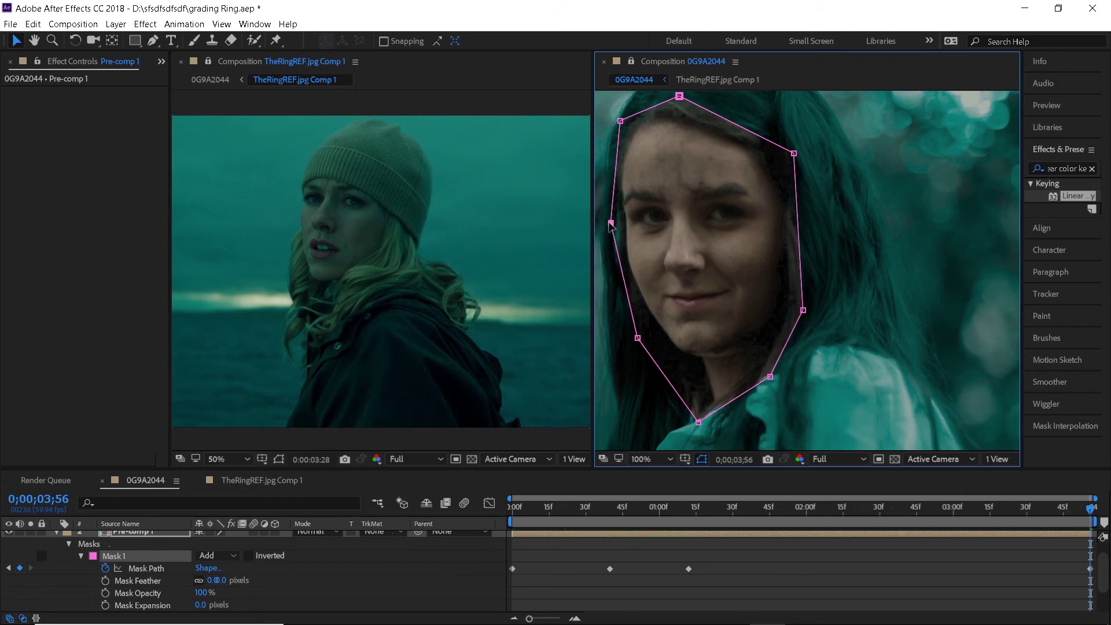
{"action": "left_click_drag", "start_coordinate": [1090, 508], "coordinate": [908, 508]}
{"action": "left_click_drag", "start_coordinate": [719, 409], "coordinate": [731, 397]}
{"action": "left_click_drag", "start_coordinate": [908, 508], "coordinate": [1090, 508]}
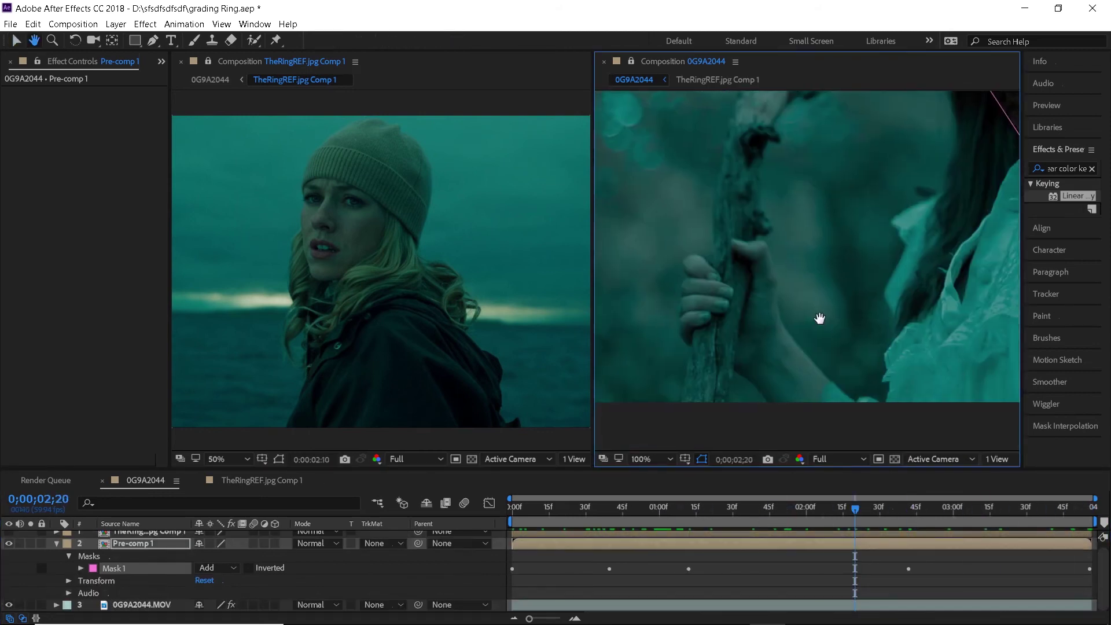
Draw a seven-point mask around the hand gripping the stick at 0;00;02;20 and keyframe its path.
{"action": "key", "text": "g"}
{"action": "left_click", "coordinate": [846, 380]}
{"action": "left_click", "coordinate": [810, 286]}
{"action": "left_click", "coordinate": [774, 221]}
{"action": "left_click", "coordinate": [673, 221]}
{"action": "left_click", "coordinate": [643, 308]}
{"action": "left_click", "coordinate": [694, 384]}
{"action": "left_click", "coordinate": [791, 447]}
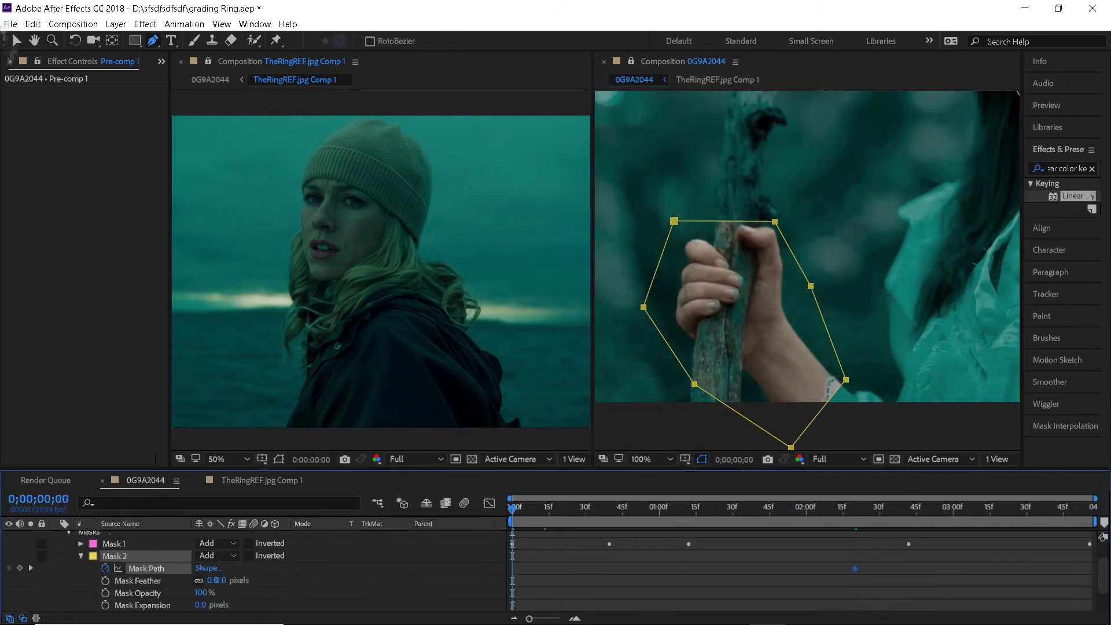
Reposition Mask 2 over the hand at the comp's start, at 0;00;03;56 and at two times in between.
{"action": "left_click", "coordinate": [17, 41]}
{"action": "left_click_drag", "start_coordinate": [775, 222], "coordinate": [783, 216]}
{"action": "left_click_drag", "start_coordinate": [512, 508], "coordinate": [596, 508]}
{"action": "left_click_drag", "start_coordinate": [781, 217], "coordinate": [783, 211]}
{"action": "left_click_drag", "start_coordinate": [595, 508], "coordinate": [1090, 508]}
{"action": "left_click_drag", "start_coordinate": [774, 221], "coordinate": [767, 262]}
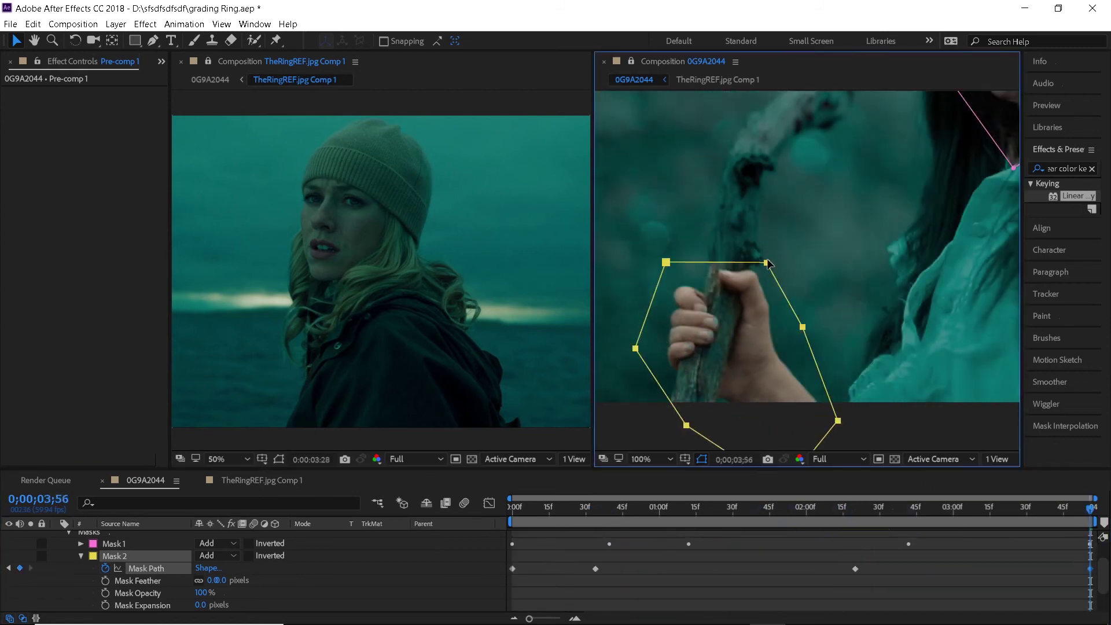
{"action": "left_click_drag", "start_coordinate": [1090, 508], "coordinate": [971, 508]}
{"action": "left_click_drag", "start_coordinate": [770, 242], "coordinate": [767, 224]}
{"action": "left_click_drag", "start_coordinate": [972, 508], "coordinate": [1031, 508]}
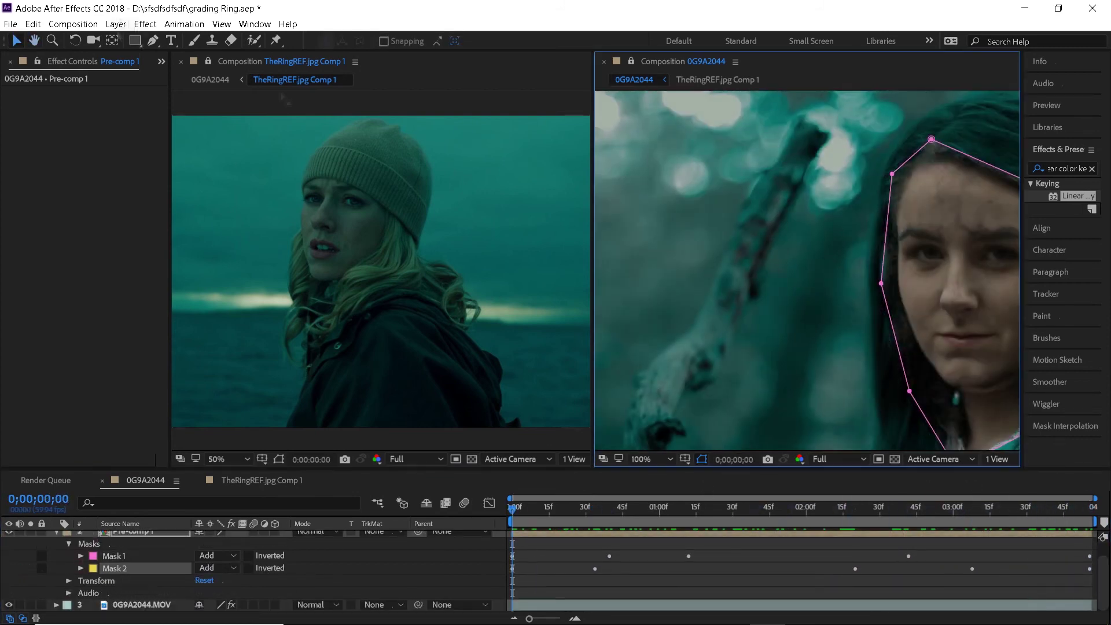
Draw a narrow four-point mask over the red upper part of the stick at 0;00;00;00 and keyframe its path.
{"action": "left_click", "coordinate": [153, 41]}
{"action": "left_click", "coordinate": [709, 306]}
{"action": "left_click", "coordinate": [730, 321]}
{"action": "left_click", "coordinate": [818, 138]}
{"action": "left_click", "coordinate": [803, 127]}
{"action": "left_click", "coordinate": [708, 307]}
{"action": "left_click", "coordinate": [16, 41]}
{"action": "left_click", "coordinate": [81, 580]}
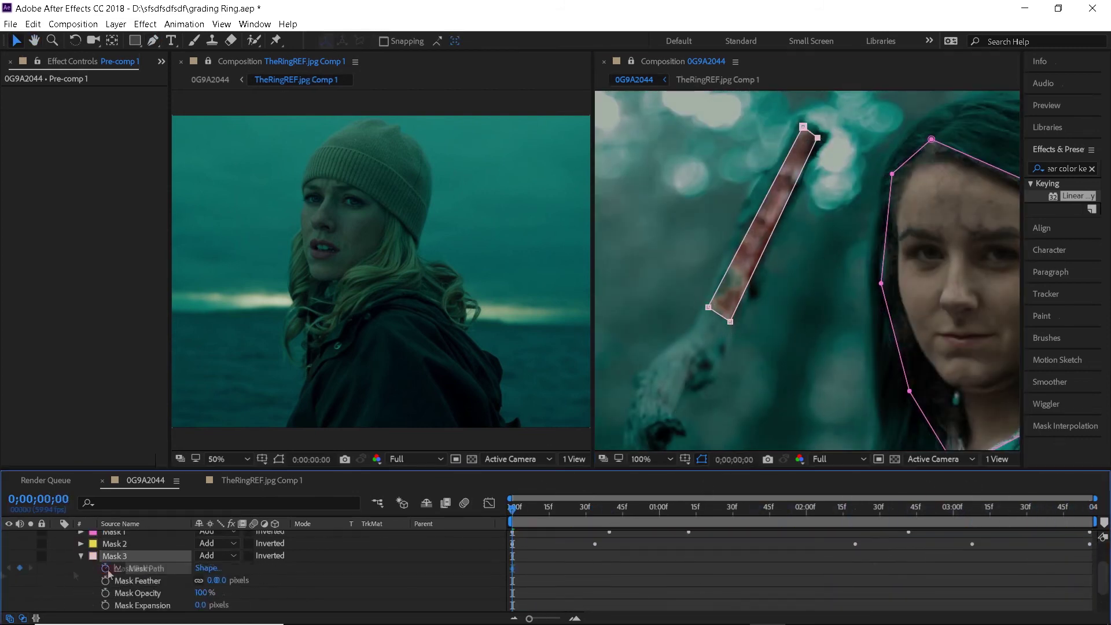
Reposition Mask 3 over the red part of the stick at several times, including 0;00;01;41, to follow its movement.
{"action": "left_click_drag", "start_coordinate": [512, 508], "coordinate": [869, 508]}
{"action": "left_click_drag", "start_coordinate": [774, 230], "coordinate": [790, 251]}
{"action": "left_click_drag", "start_coordinate": [869, 508], "coordinate": [658, 508]}
{"action": "left_click_drag", "start_coordinate": [780, 238], "coordinate": [784, 229]}
{"action": "left_click_drag", "start_coordinate": [659, 508], "coordinate": [593, 517]}
{"action": "left_click_drag", "start_coordinate": [820, 132], "coordinate": [824, 130]}
{"action": "left_click_drag", "start_coordinate": [593, 508], "coordinate": [759, 508]}
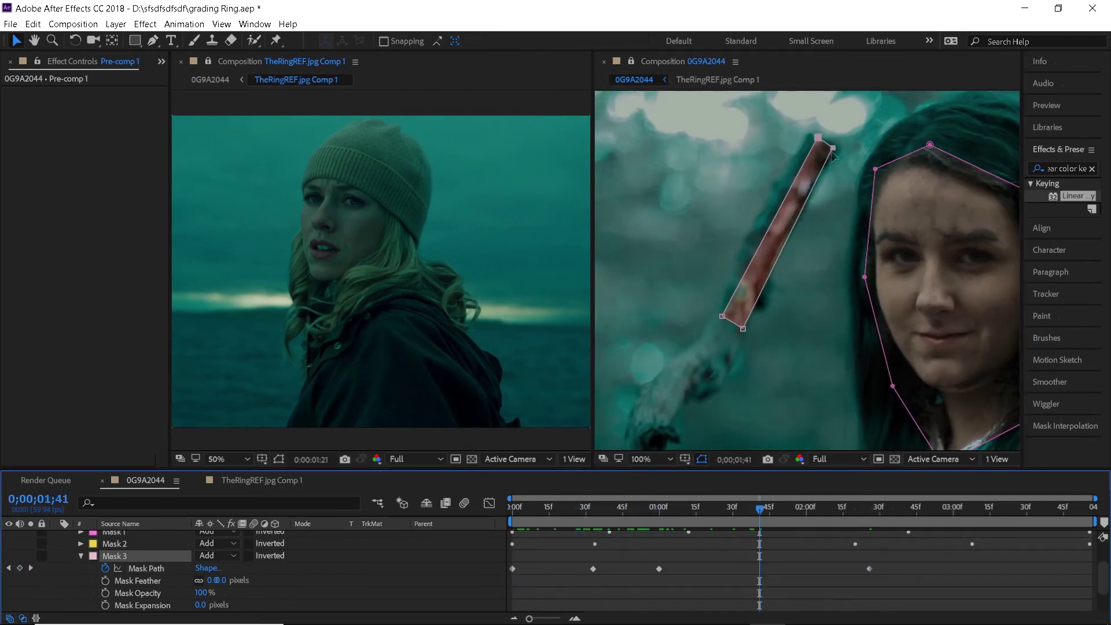
{"action": "left_click_drag", "start_coordinate": [832, 152], "coordinate": [830, 155]}
Adjust Mask 3's path over the stick at further times between 0;00;01;41 and 0;00;03;56.
{"action": "left_click_drag", "start_coordinate": [759, 509], "coordinate": [820, 514]}
{"action": "left_click_drag", "start_coordinate": [832, 155], "coordinate": [829, 169]}
{"action": "left_click_drag", "start_coordinate": [819, 515], "coordinate": [845, 518]}
{"action": "left_click_drag", "start_coordinate": [818, 155], "coordinate": [820, 151]}
{"action": "left_click_drag", "start_coordinate": [845, 515], "coordinate": [936, 515]}
{"action": "left_click_drag", "start_coordinate": [820, 150], "coordinate": [828, 154]}
{"action": "left_click_drag", "start_coordinate": [935, 515], "coordinate": [1090, 515]}
{"action": "left_click_drag", "start_coordinate": [828, 155], "coordinate": [840, 177]}
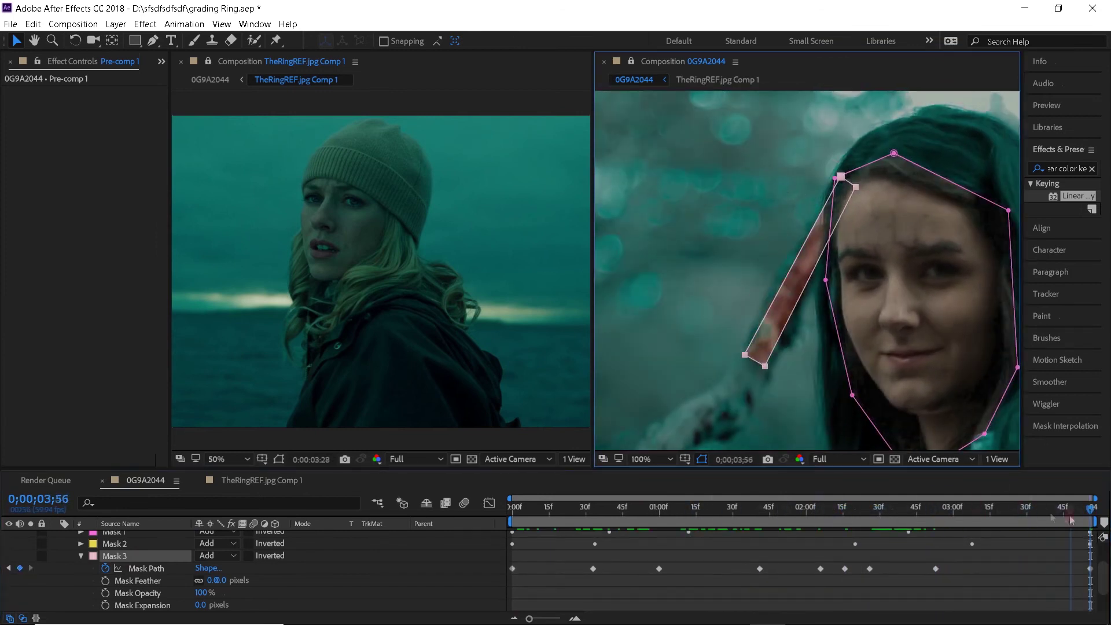
{"action": "left_click_drag", "start_coordinate": [1069, 517], "coordinate": [974, 513]}
{"action": "left_click_drag", "start_coordinate": [833, 161], "coordinate": [831, 159]}
{"action": "left_click_drag", "start_coordinate": [975, 512], "coordinate": [1038, 513]}
{"action": "left_click_drag", "start_coordinate": [836, 168], "coordinate": [838, 167]}
{"action": "left_click_drag", "start_coordinate": [1039, 513], "coordinate": [1003, 513]}
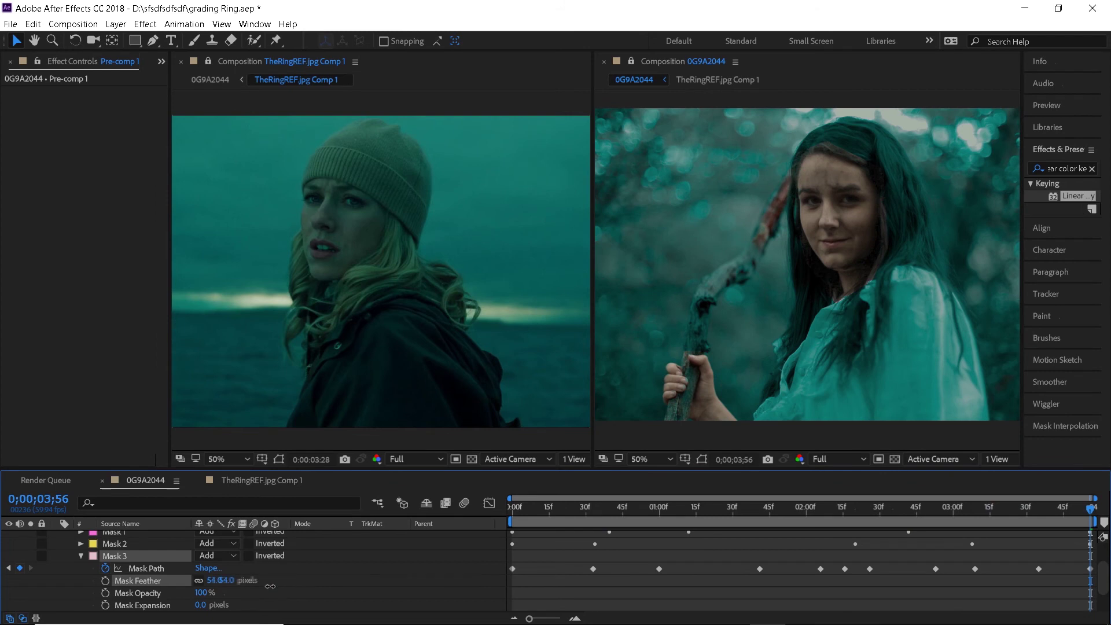
Set the Mask Feather of Pre-comp 1's masks to 50 pixels, keeping Mask 3 in Add mode.
{"action": "left_click", "coordinate": [234, 556]}
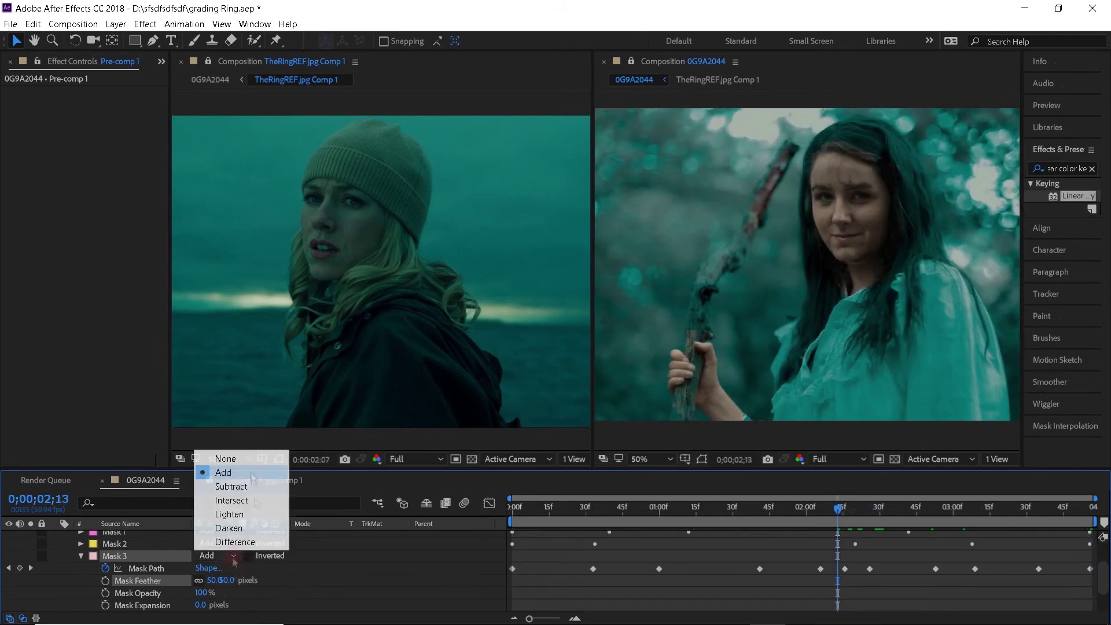
{"action": "left_click", "coordinate": [252, 473]}
{"action": "left_click", "coordinate": [114, 543]}
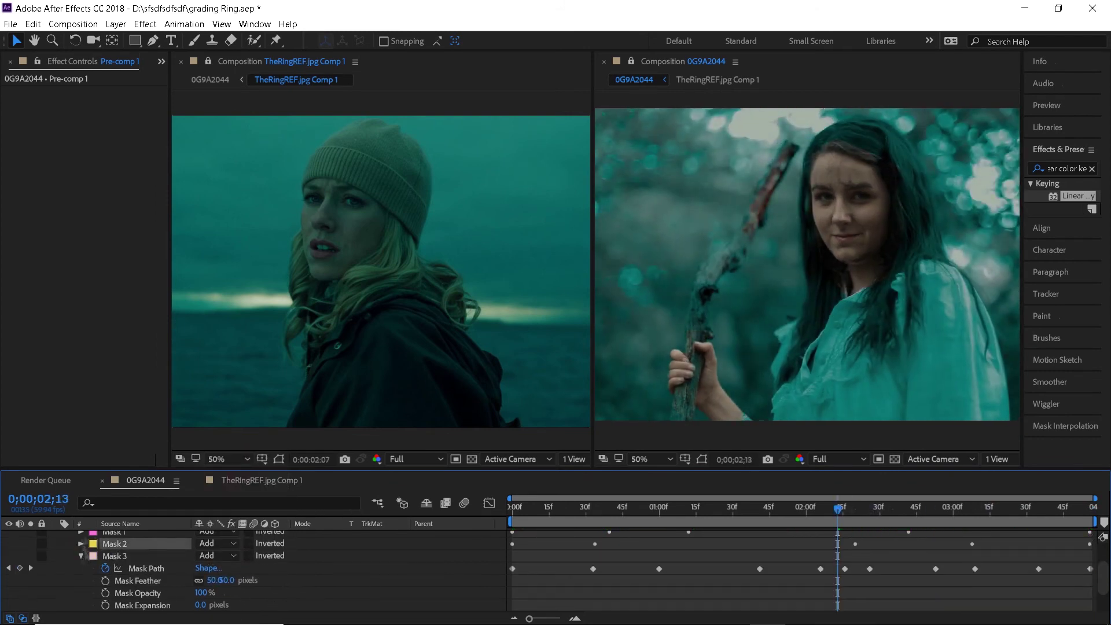
{"action": "left_click", "coordinate": [81, 555]}
{"action": "left_click", "coordinate": [81, 543]}
{"action": "left_click", "coordinate": [212, 568]}
{"action": "type", "text": "50"}
{"action": "key", "text": "Return"}
{"action": "left_click", "coordinate": [230, 560]}
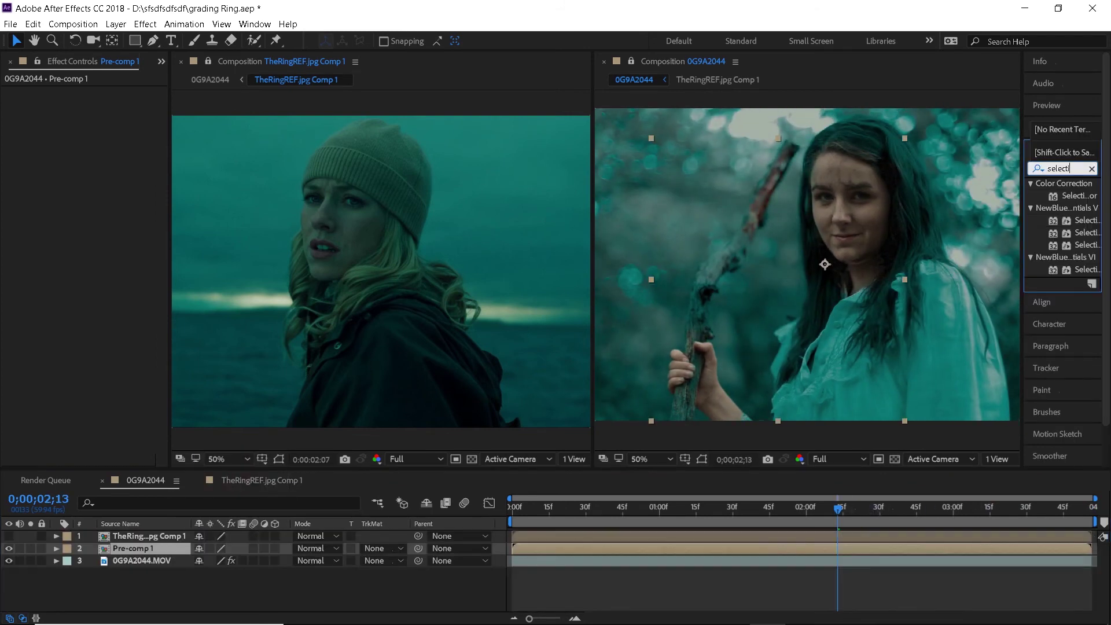
Apply Selective Color to Pre-comp 1 with Reds at Cyan 99, Magenta 62, Yellow -50 and Yellows at Cyan -45, Magenta -22, Yellow 10.
{"action": "left_click_drag", "start_coordinate": [1080, 196], "coordinate": [90, 119]}
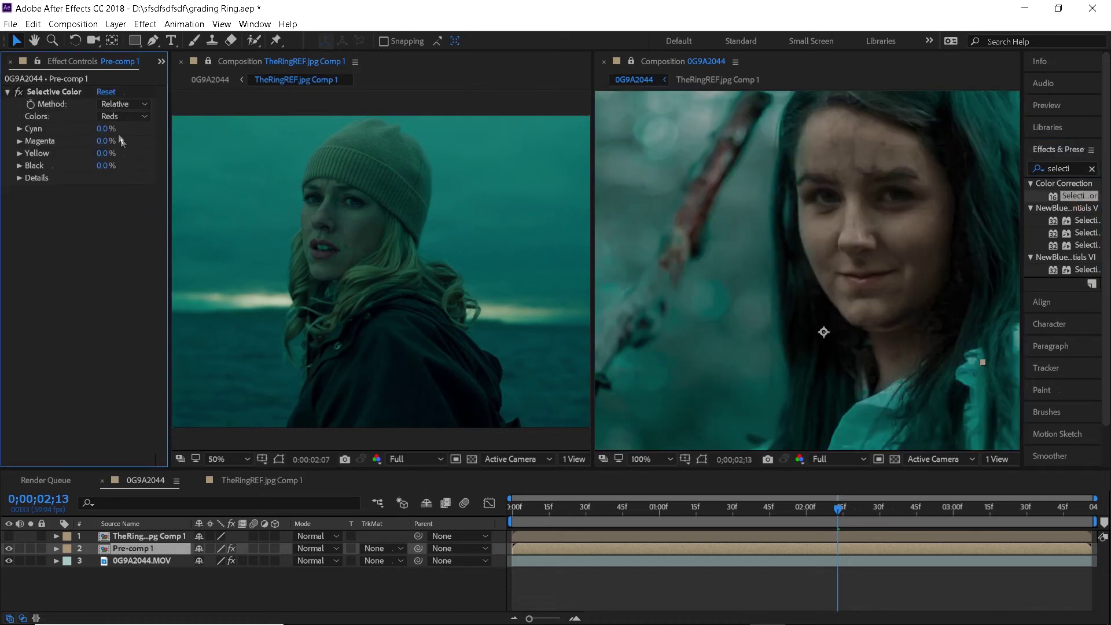
{"action": "left_click_drag", "start_coordinate": [104, 128], "coordinate": [72, 161]}
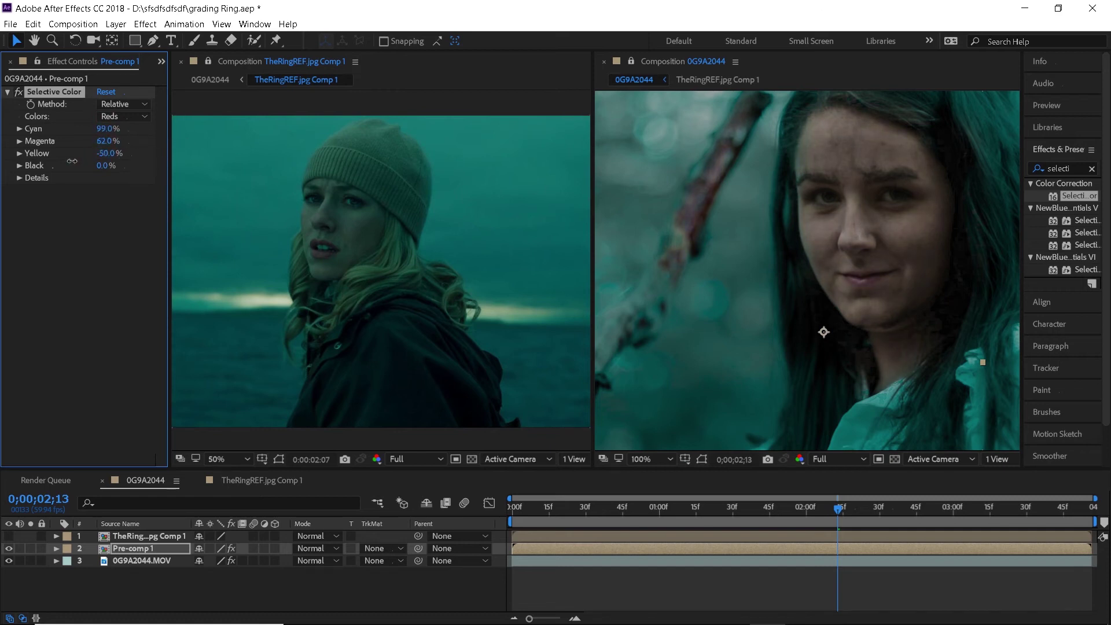
{"action": "left_click", "coordinate": [116, 116]}
{"action": "left_click", "coordinate": [123, 145]}
{"action": "left_click_drag", "start_coordinate": [106, 128], "coordinate": [110, 154]}
Reduce the Effect Opacity in Selective Color's Compositing Options on Pre-comp 1 to 51%.
{"action": "left_click", "coordinate": [56, 547]}
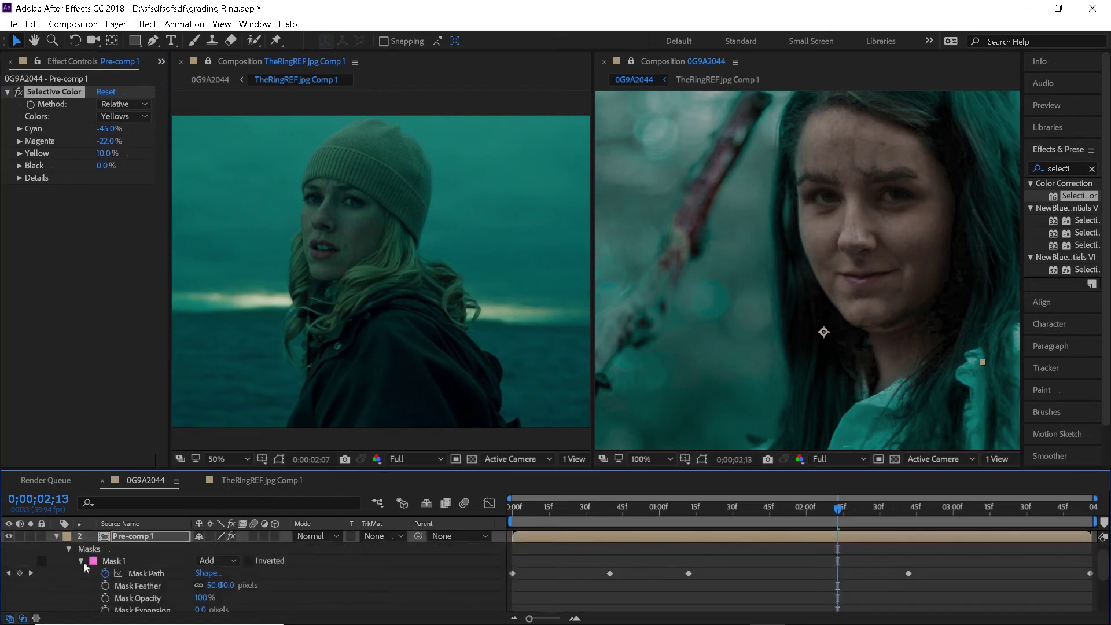
{"action": "left_click", "coordinate": [80, 561]}
{"action": "left_click", "coordinate": [68, 598]}
{"action": "left_click", "coordinate": [81, 568]}
{"action": "scroll", "coordinate": [94, 605], "scroll_direction": "down", "scroll_amount": 2}
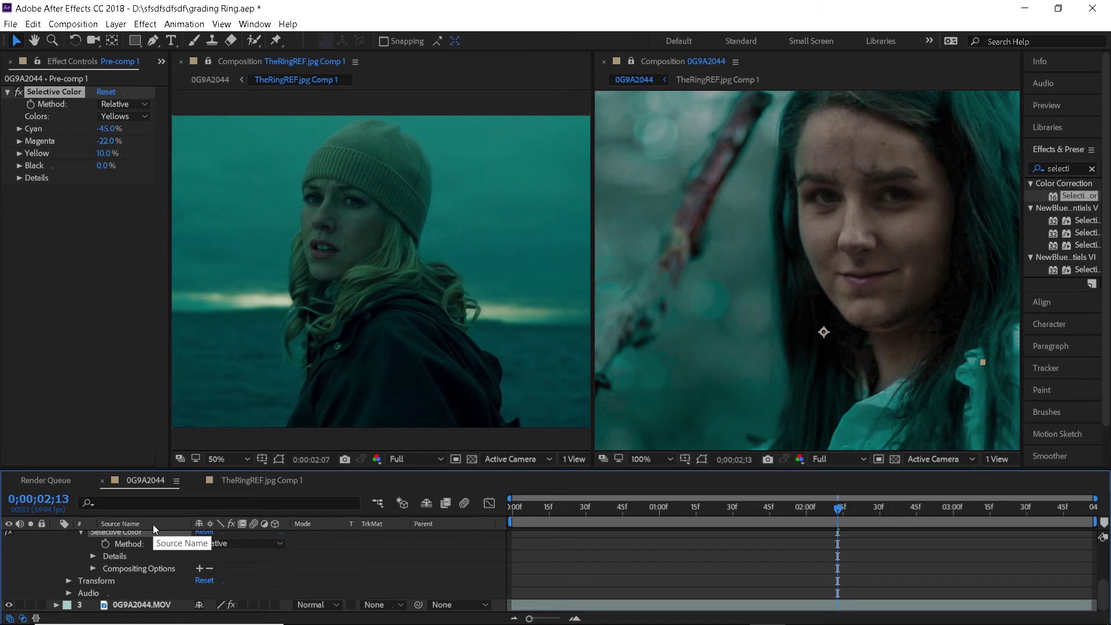
{"action": "left_click", "coordinate": [93, 568]}
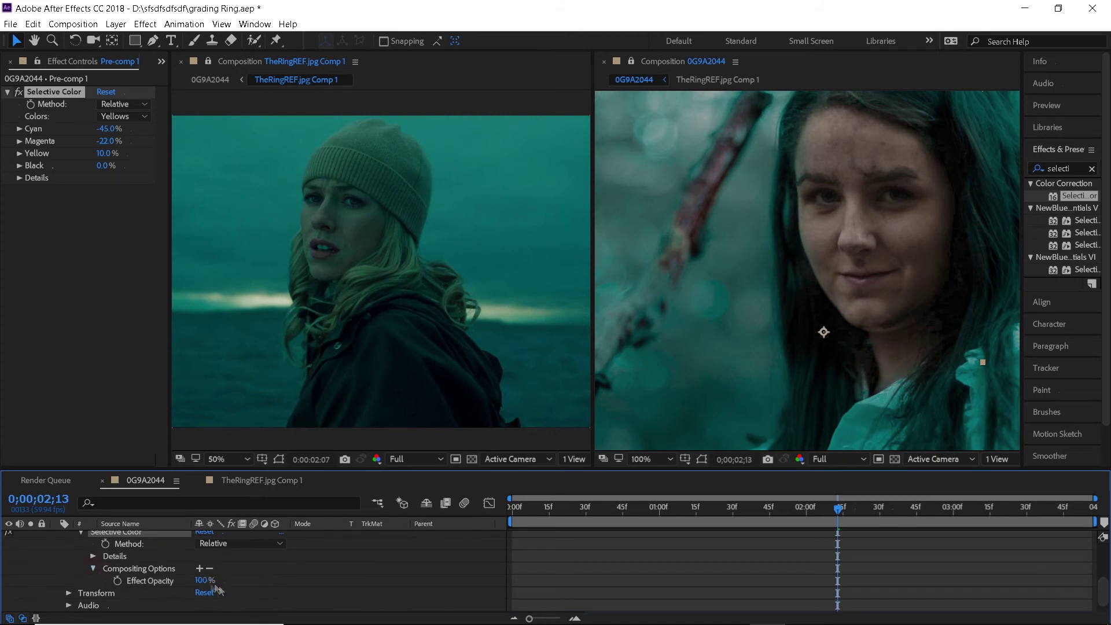
{"action": "left_click_drag", "start_coordinate": [226, 581], "coordinate": [246, 589]}
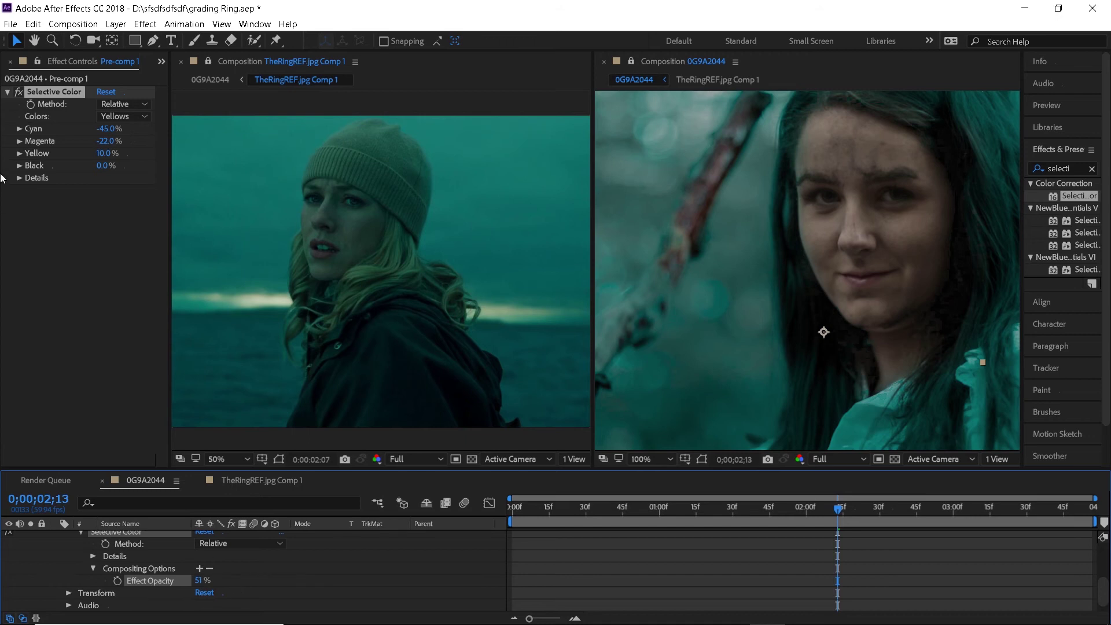
{"action": "left_click", "coordinate": [22, 91]}
Copy Colorista IV from the 0G9A2044.MOV layer to Pre-comp 1 and set its Strength to 50%.
{"action": "key", "text": "u"}
{"action": "left_click", "coordinate": [128, 560]}
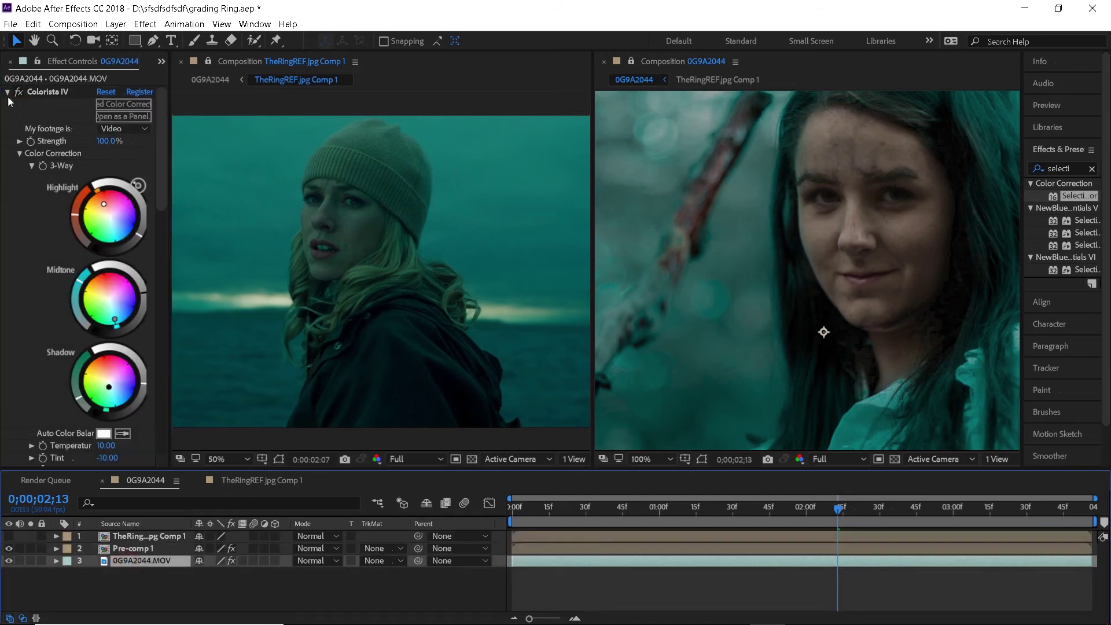
{"action": "left_click", "coordinate": [7, 93]}
{"action": "left_click", "coordinate": [42, 95]}
{"action": "left_click", "coordinate": [132, 548]}
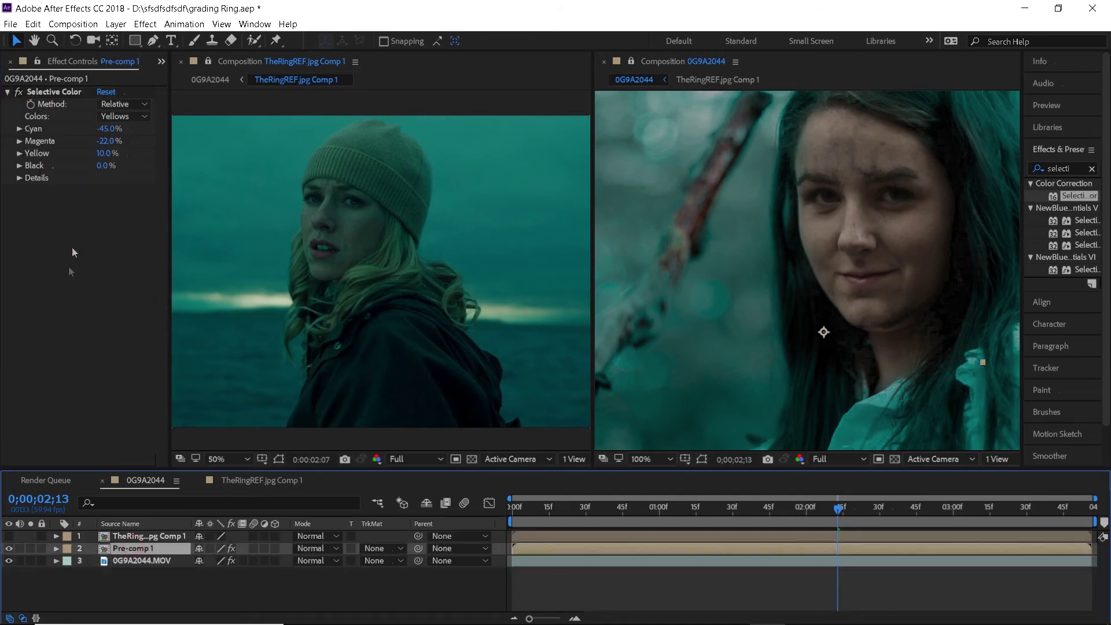
{"action": "left_click", "coordinate": [7, 190]}
{"action": "left_click", "coordinate": [6, 91]}
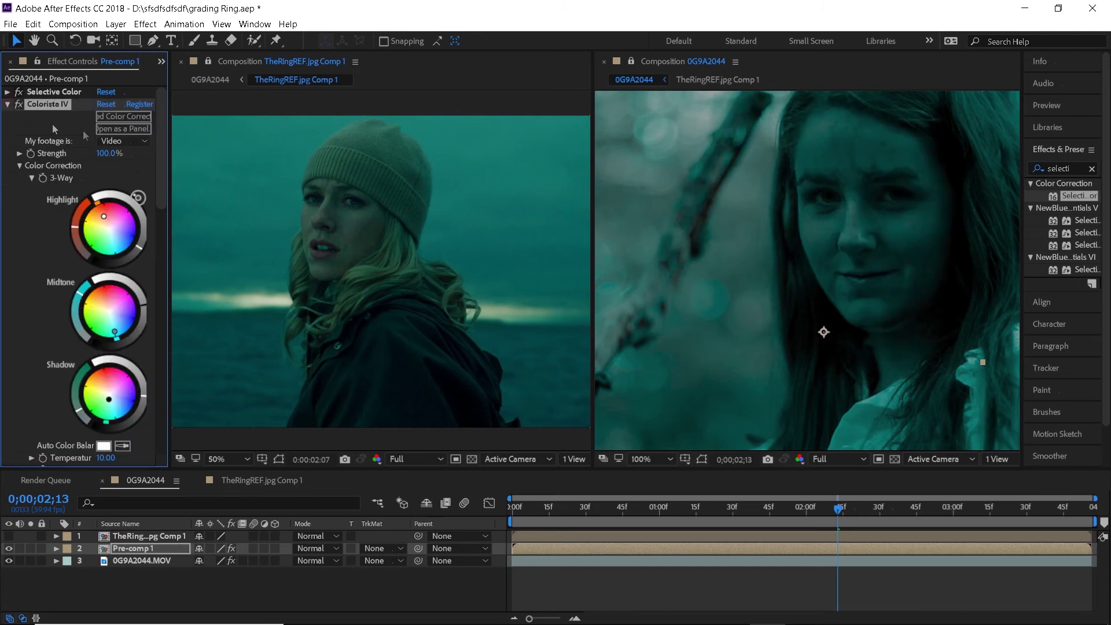
{"action": "left_click", "coordinate": [106, 153]}
{"action": "type", "text": "50"}
{"action": "key", "text": "Return"}
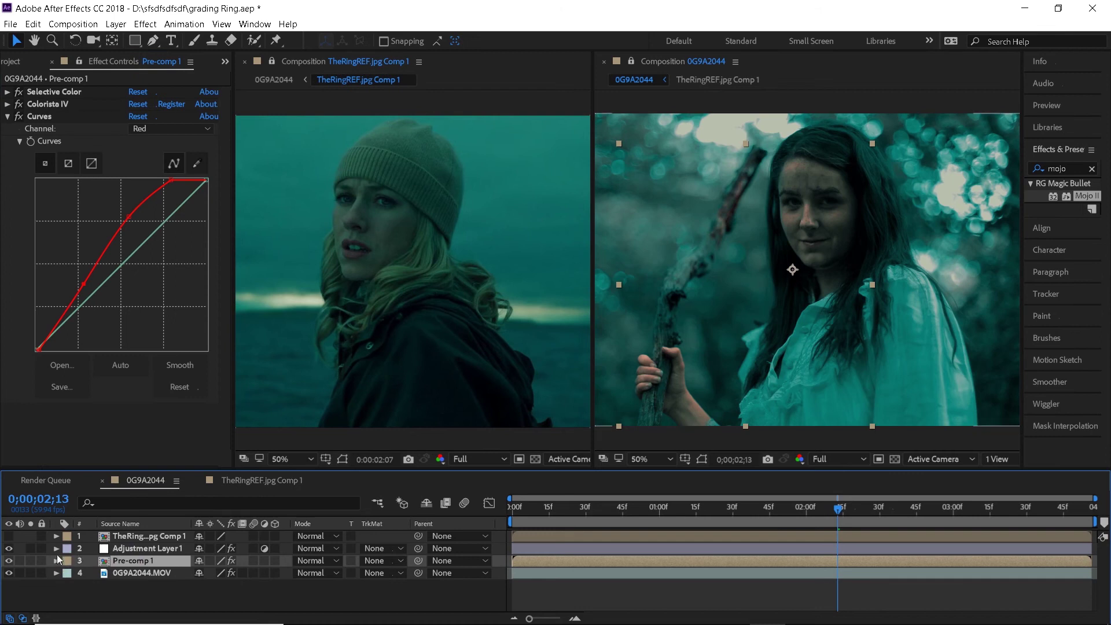
Reset Curves on Pre-comp 1 and reshape its Red channel, moving the white and black points slightly inward and lifting the midtones.
{"action": "left_click", "coordinate": [138, 115]}
{"action": "left_click", "coordinate": [155, 129]}
{"action": "left_click", "coordinate": [157, 156]}
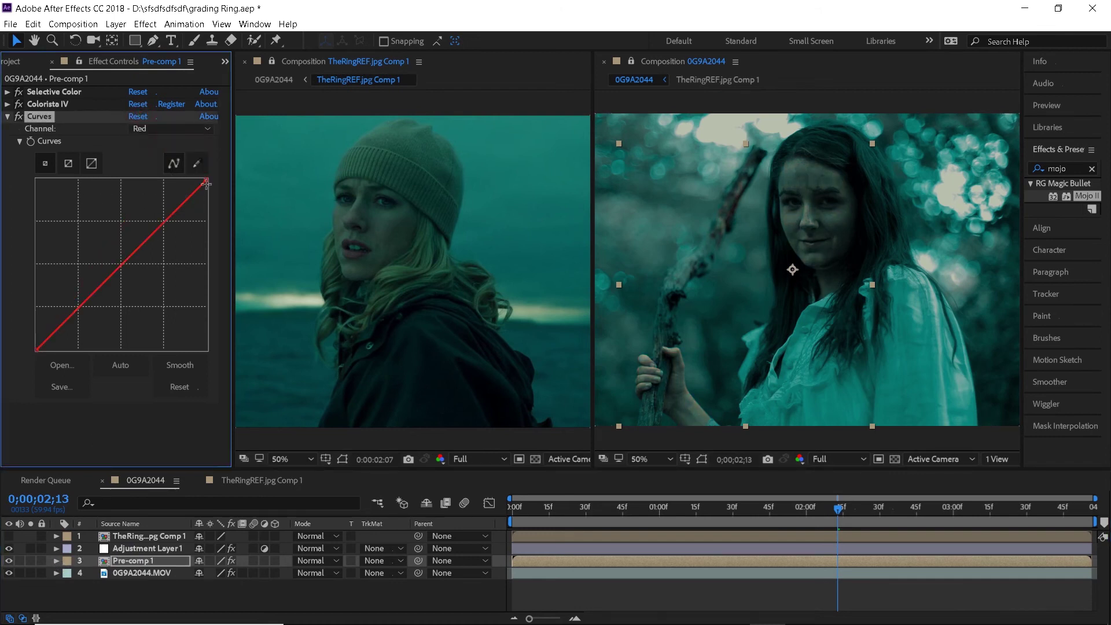
{"action": "left_click_drag", "start_coordinate": [206, 183], "coordinate": [188, 172]}
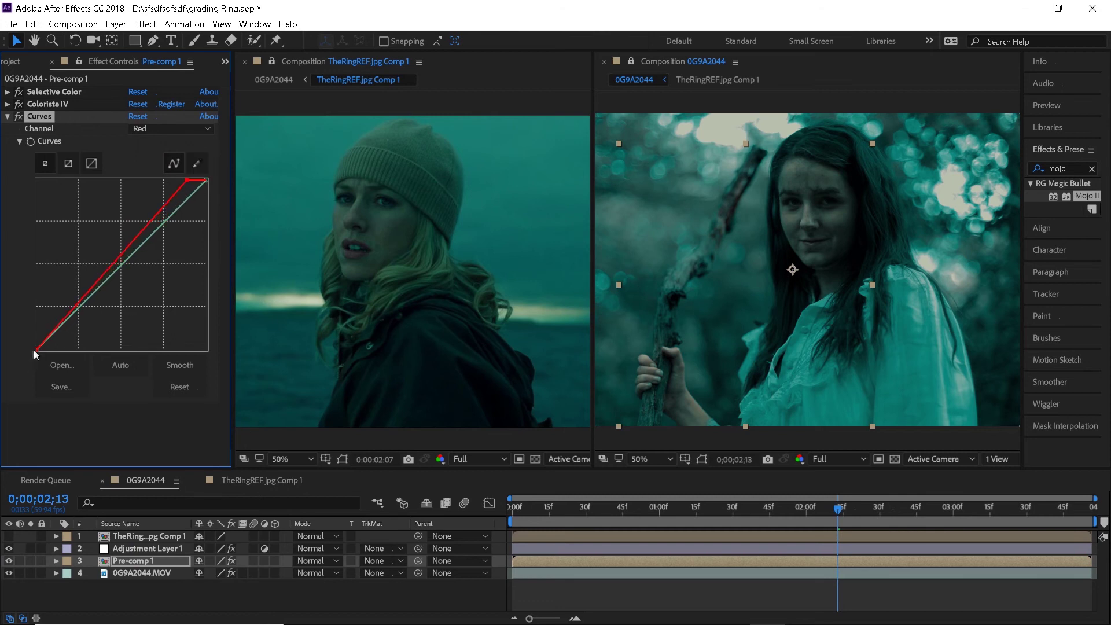
{"action": "left_click_drag", "start_coordinate": [35, 350], "coordinate": [39, 351]}
{"action": "left_click_drag", "start_coordinate": [151, 221], "coordinate": [145, 222]}
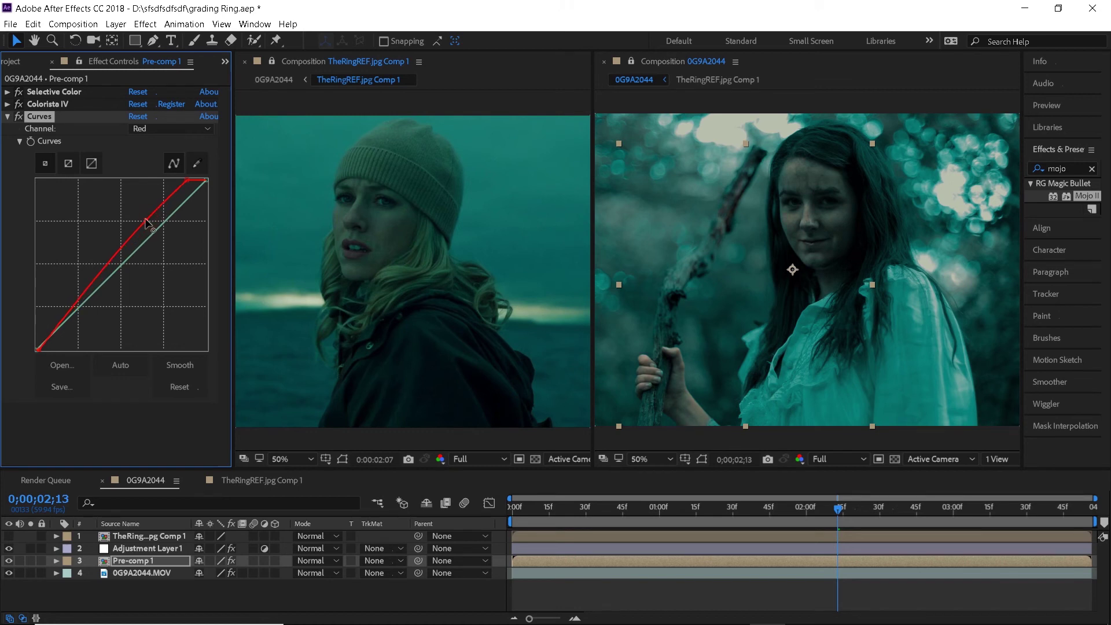
{"action": "left_click_drag", "start_coordinate": [105, 268], "coordinate": [102, 269]}
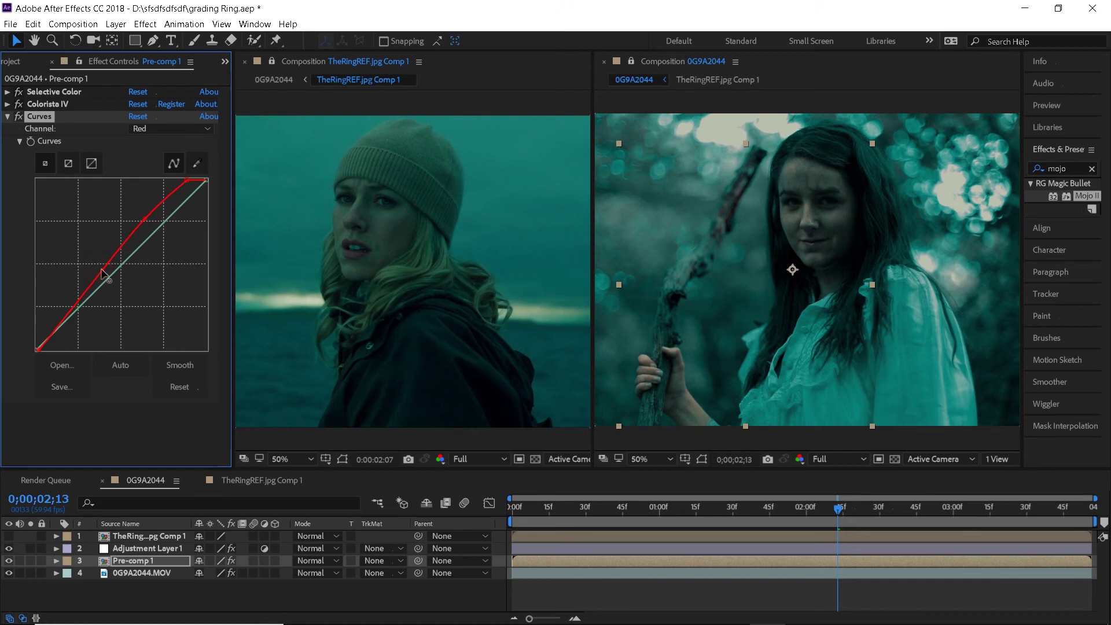
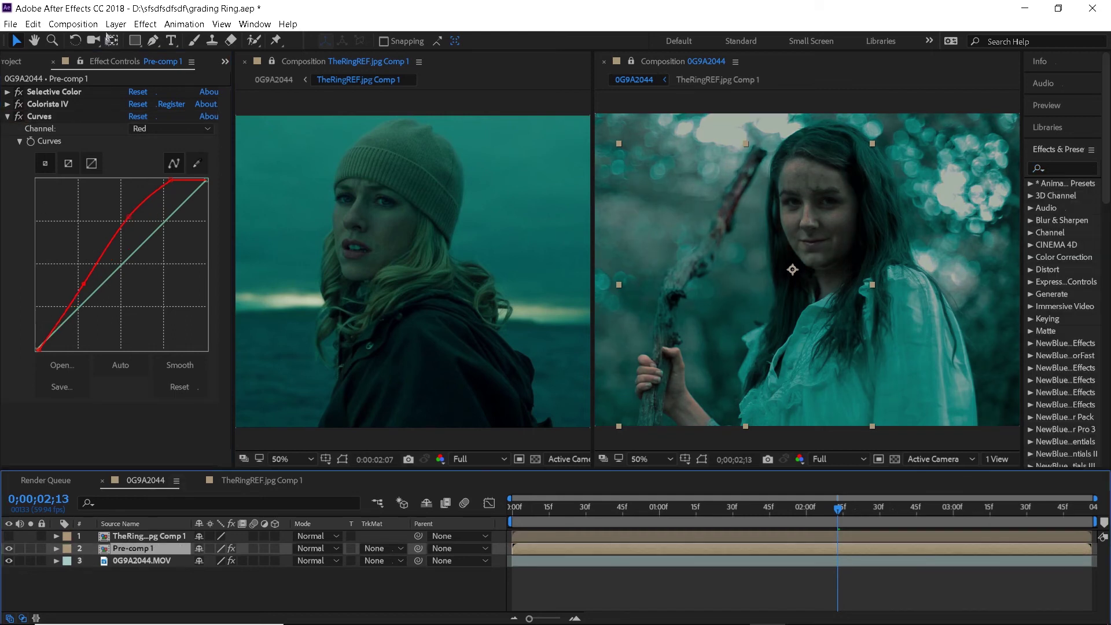
Create an adjustment layer above Pre-comp 1 and apply the Mojo II effect to it.
{"action": "left_click", "coordinate": [116, 25]}
{"action": "left_click", "coordinate": [120, 39]}
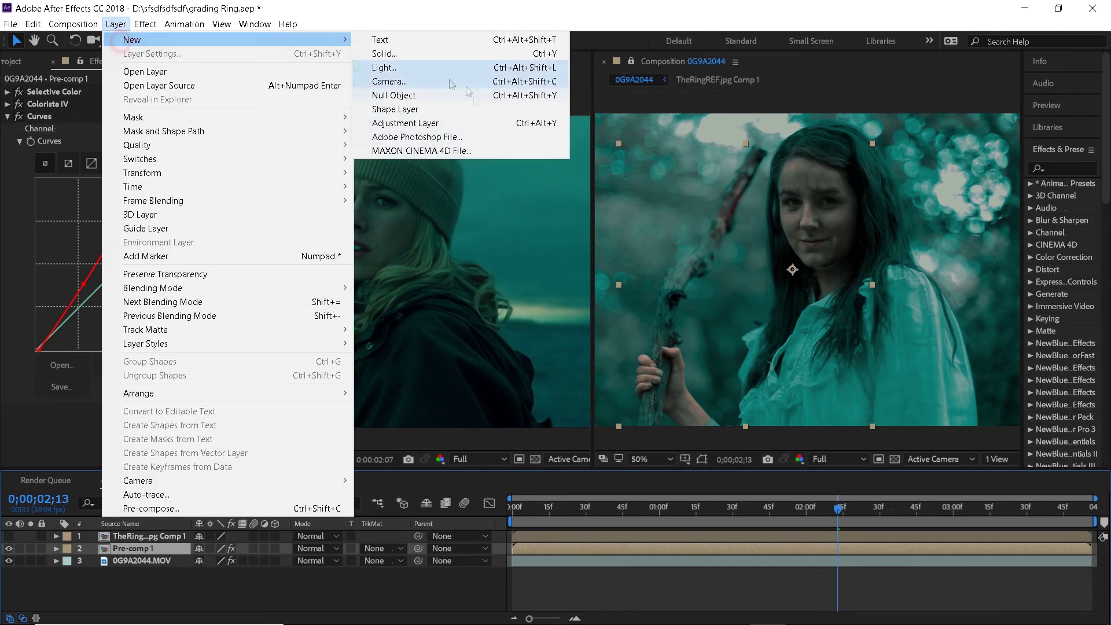
{"action": "left_click", "coordinate": [405, 123]}
{"action": "left_click", "coordinate": [1062, 168]}
{"action": "type", "text": "mojo"}
{"action": "left_click_drag", "start_coordinate": [1083, 196], "coordinate": [816, 548]}
Set Mojo II to Video footage with preset None, Mojo 15%, Mojo Tint 30% and Punch It 15%.
{"action": "left_click", "coordinate": [156, 104]}
{"action": "left_click", "coordinate": [157, 134]}
{"action": "left_click", "coordinate": [163, 116]}
{"action": "left_click", "coordinate": [170, 173]}
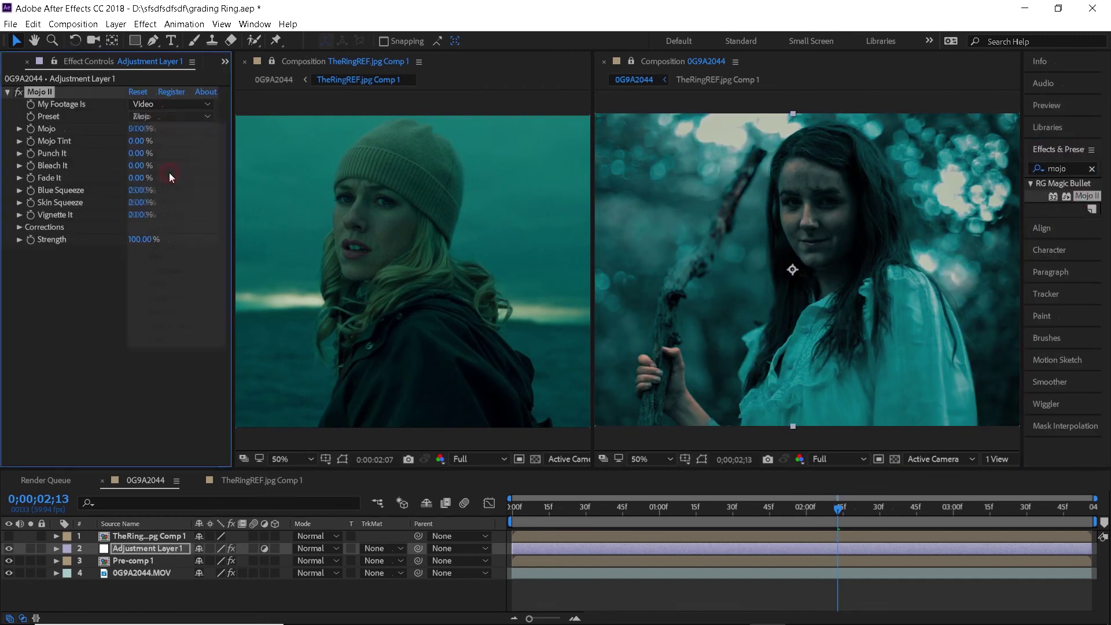
{"action": "left_click_drag", "start_coordinate": [136, 128], "coordinate": [152, 159]}
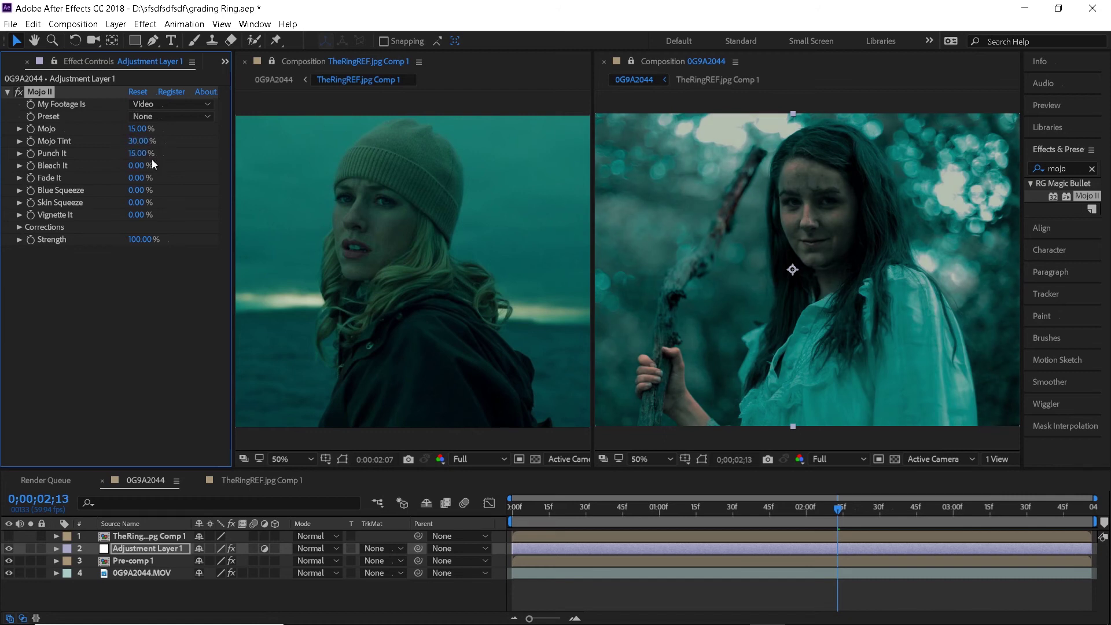
Adjust Blue Squeeze in Mojo II on Adjustment Layer 1 and expand its Corrections settings.
{"action": "left_click_drag", "start_coordinate": [136, 191], "coordinate": [149, 194]}
{"action": "left_click", "coordinate": [19, 228]}
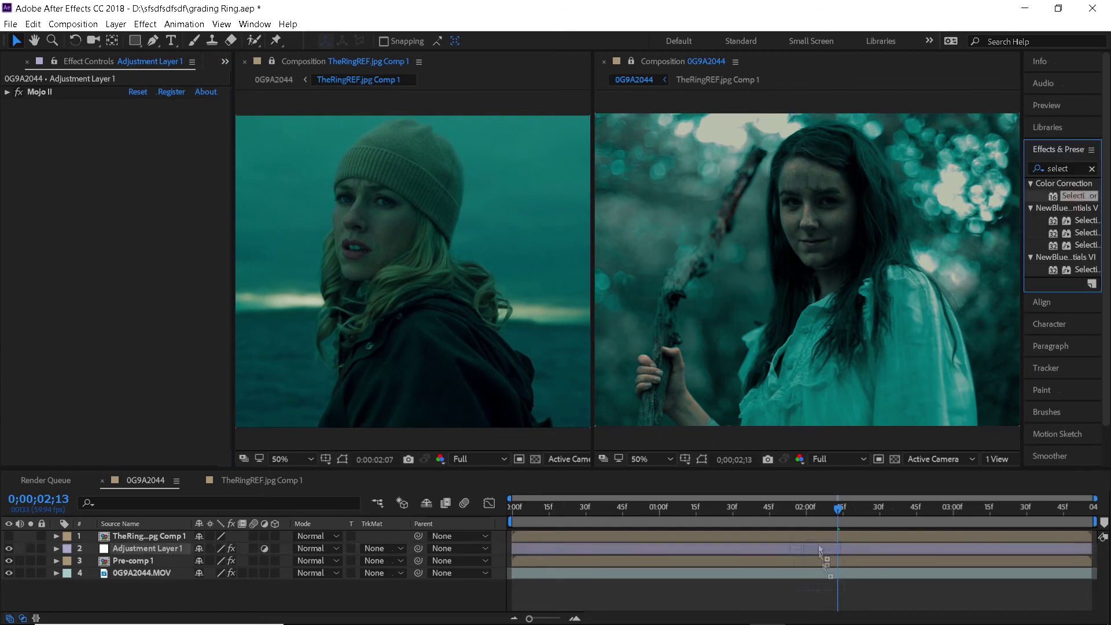
{"action": "left_click", "coordinate": [157, 130]}
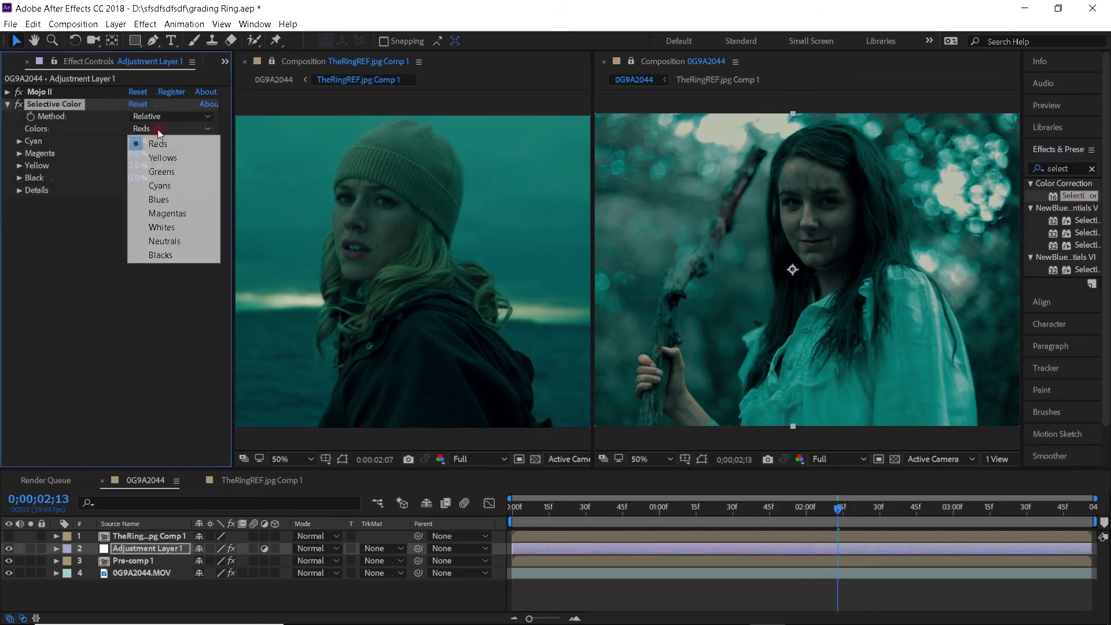
{"action": "left_click", "coordinate": [161, 172]}
{"action": "left_click_drag", "start_coordinate": [138, 141], "coordinate": [102, 154]}
{"action": "left_click", "coordinate": [137, 104]}
Set the Selective Color method to Absolute and adjust Yellow for the Greens.
{"action": "left_click", "coordinate": [157, 116]}
{"action": "left_click", "coordinate": [162, 143]}
{"action": "left_click", "coordinate": [159, 129]}
{"action": "left_click", "coordinate": [161, 172]}
{"action": "mouse_move", "coordinate": [136, 166]}
{"action": "left_mouse_down"}
{"action": "mouse_move", "coordinate": [125, 180]}
{"action": "mouse_move", "coordinate": [146, 184]}
{"action": "left_mouse_up"}
For the Cyans in Selective Color, set Cyan to 40% and raise Yellow slightly.
{"action": "left_click", "coordinate": [170, 128]}
{"action": "left_click", "coordinate": [162, 184]}
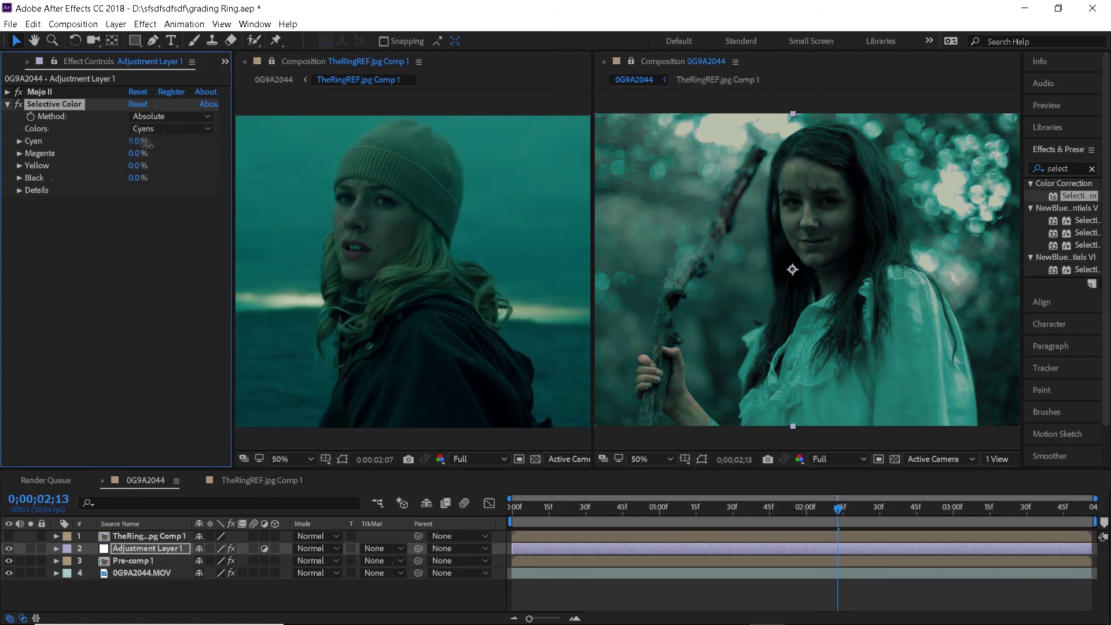
{"action": "left_click_drag", "start_coordinate": [134, 141], "coordinate": [142, 165]}
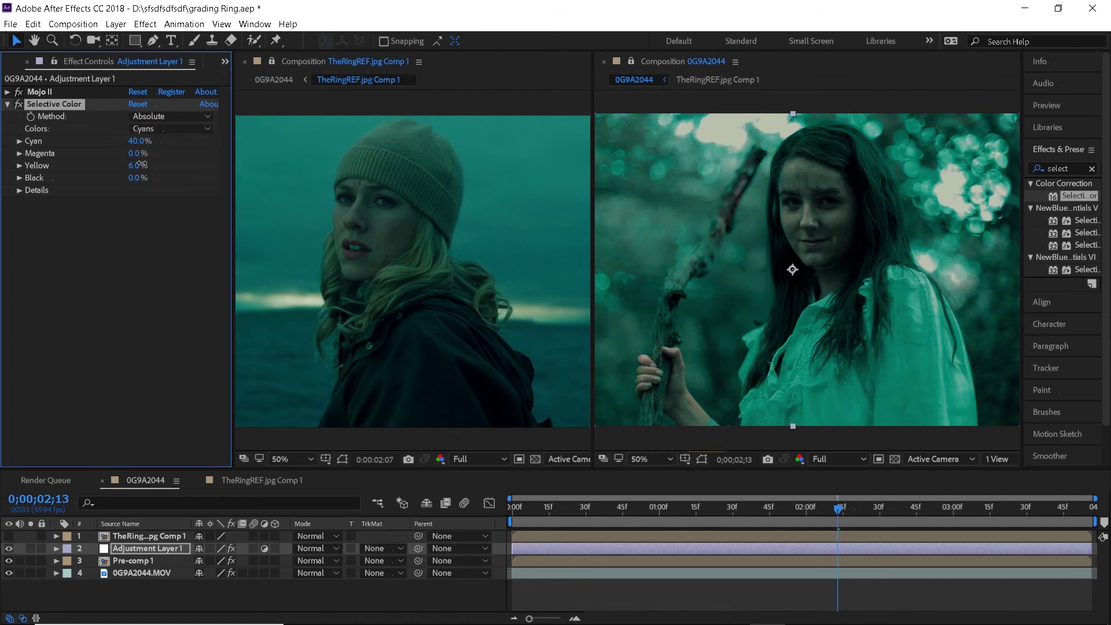
Fine-tune Cyan and Black for the Neutrals in Selective Color and switch to the Blacks range.
{"action": "left_click", "coordinate": [171, 128]}
{"action": "left_click", "coordinate": [162, 240]}
{"action": "left_click_drag", "start_coordinate": [136, 142], "coordinate": [131, 143]}
{"action": "left_click_drag", "start_coordinate": [137, 178], "coordinate": [134, 178]}
{"action": "left_click", "coordinate": [162, 129]}
{"action": "left_click", "coordinate": [156, 254]}
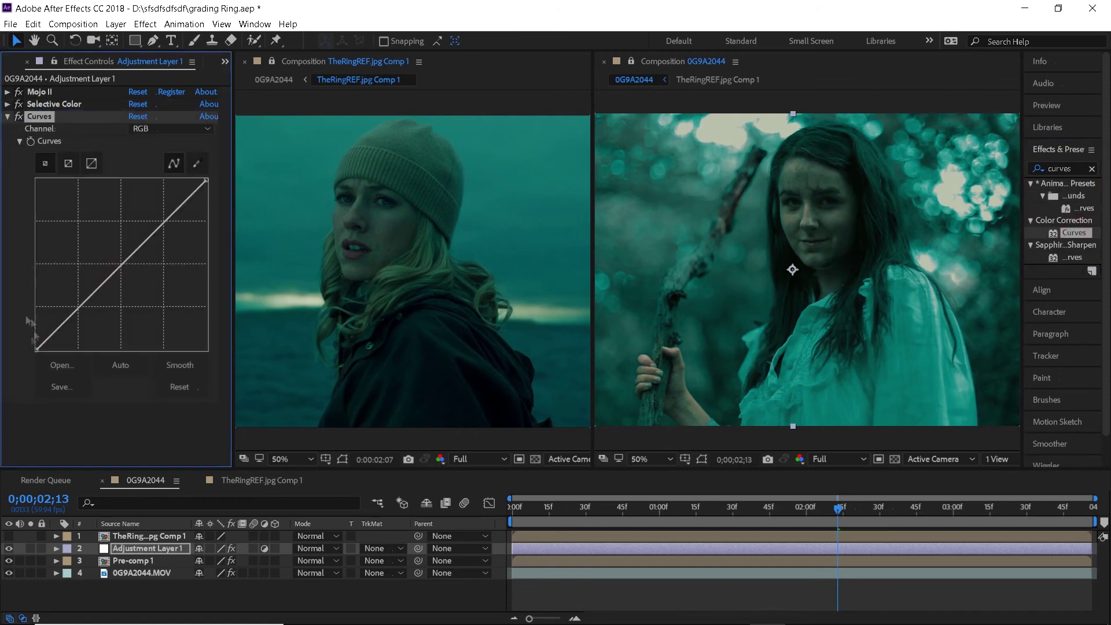
In the adjustment layer's Curves RGB channel, lift the black point, lower the white point and pull down the midtones.
{"action": "left_click_drag", "start_coordinate": [36, 350], "coordinate": [38, 343]}
{"action": "left_click_drag", "start_coordinate": [206, 181], "coordinate": [216, 207]}
{"action": "mouse_move", "coordinate": [154, 245]}
{"action": "left_mouse_down"}
{"action": "mouse_move", "coordinate": [112, 289]}
{"action": "mouse_move", "coordinate": [157, 251]}
{"action": "left_mouse_up"}
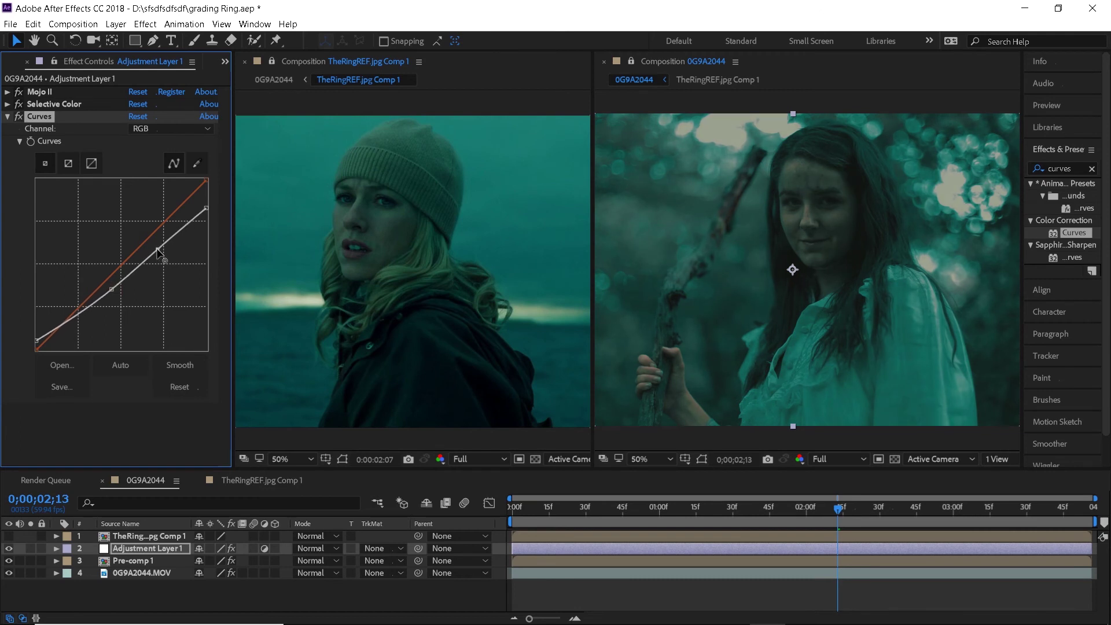
Lower the white point of the Red channel in the adjustment layer's Curves.
{"action": "left_click", "coordinate": [173, 128]}
{"action": "left_click", "coordinate": [145, 151]}
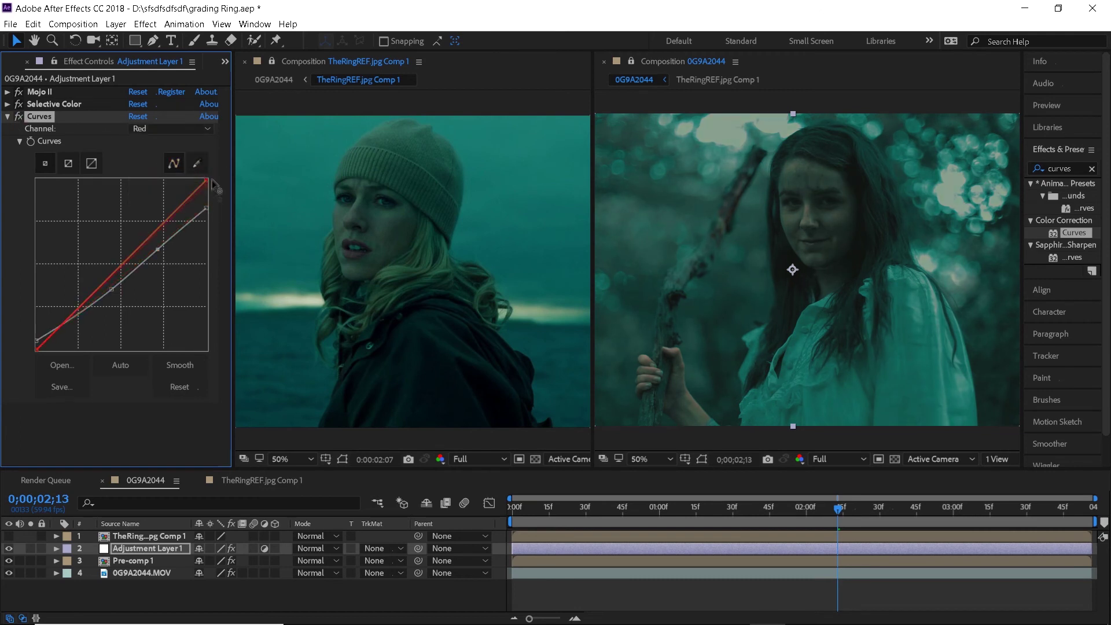
{"action": "mouse_move", "coordinate": [206, 181]}
{"action": "left_mouse_down"}
{"action": "mouse_move", "coordinate": [216, 203]}
{"action": "mouse_move", "coordinate": [202, 178]}
{"action": "left_mouse_up"}
In the Curves Green channel, move the end points slightly inward and add two points to shape the midtones.
{"action": "left_click", "coordinate": [174, 129]}
{"action": "left_click", "coordinate": [145, 164]}
{"action": "left_click_drag", "start_coordinate": [36, 350], "coordinate": [42, 350]}
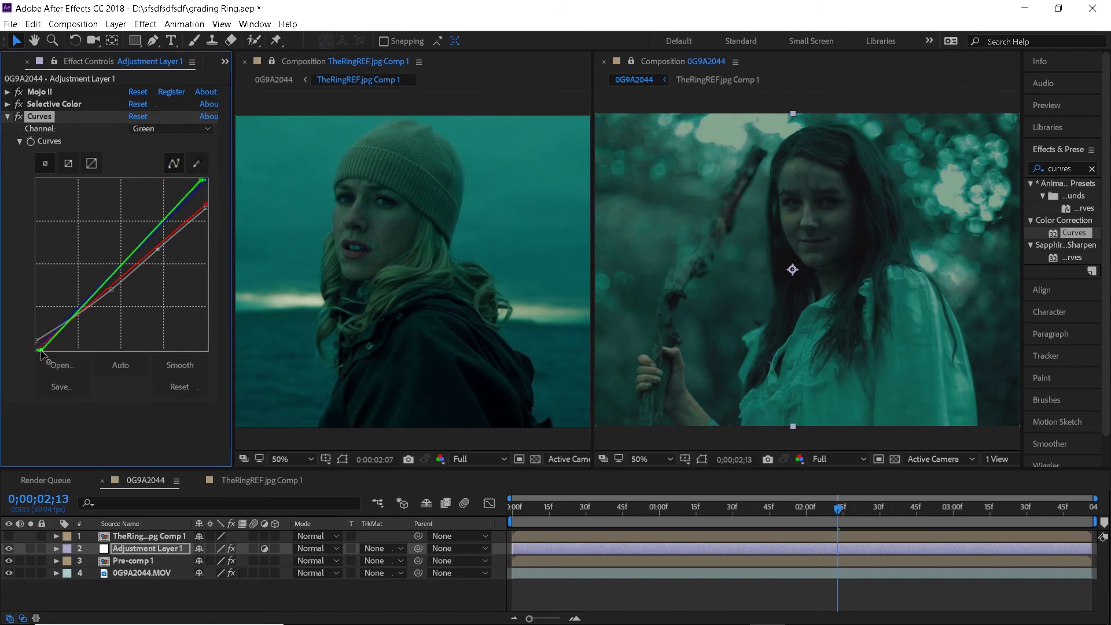
{"action": "left_click_drag", "start_coordinate": [147, 235], "coordinate": [149, 238]}
{"action": "left_click", "coordinate": [147, 238]}
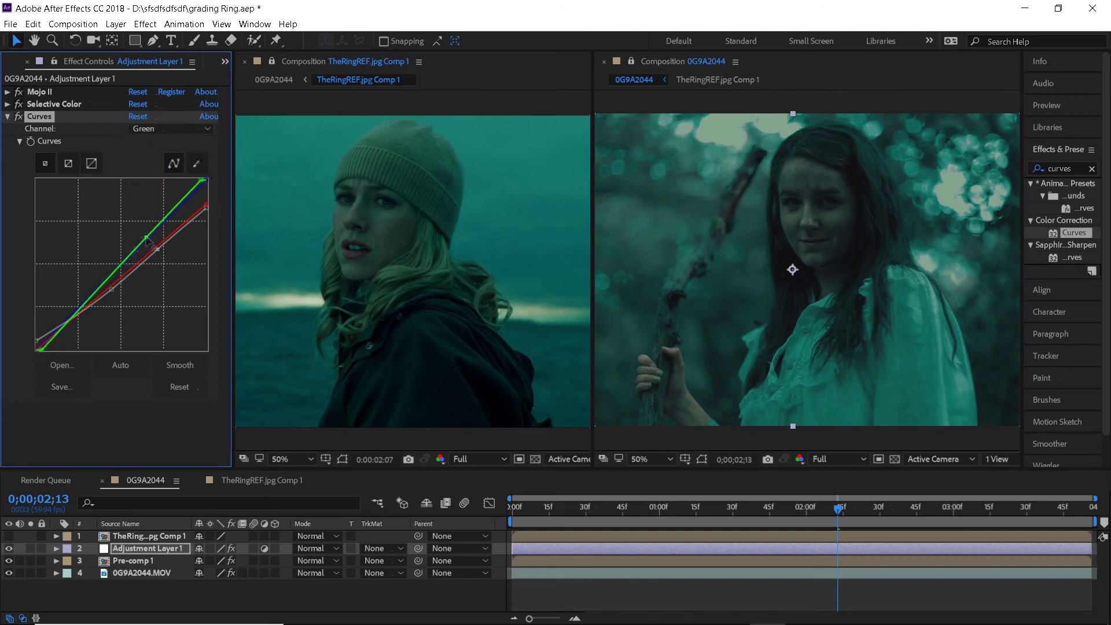
{"action": "left_click", "coordinate": [107, 278]}
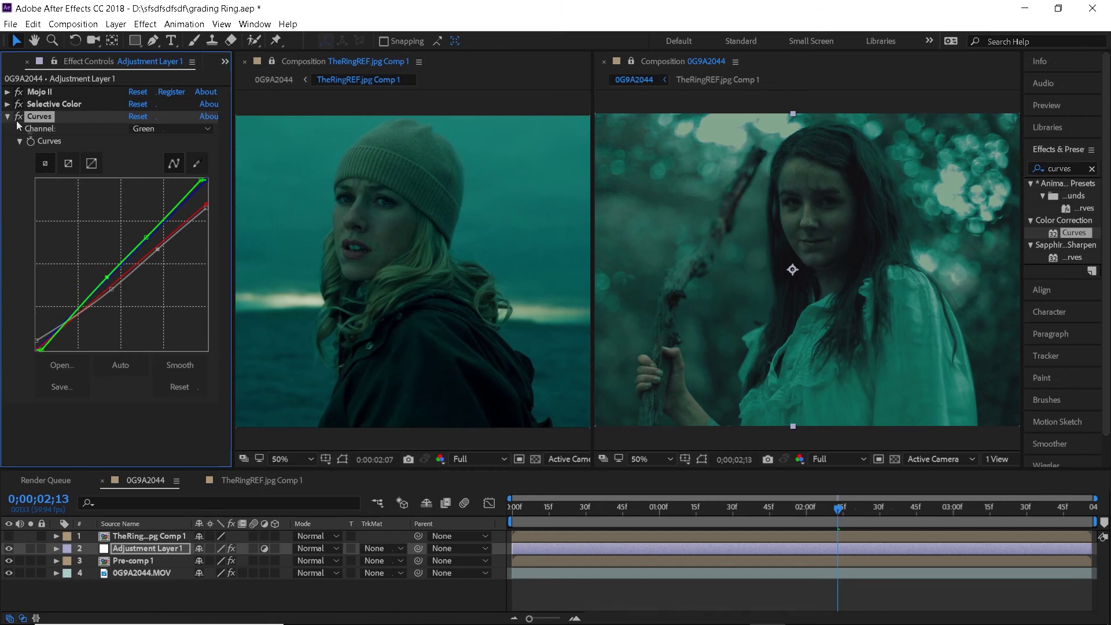
Move the black point of the Curves Blue channel slightly inward.
{"action": "left_click", "coordinate": [171, 129]}
{"action": "left_click", "coordinate": [162, 188]}
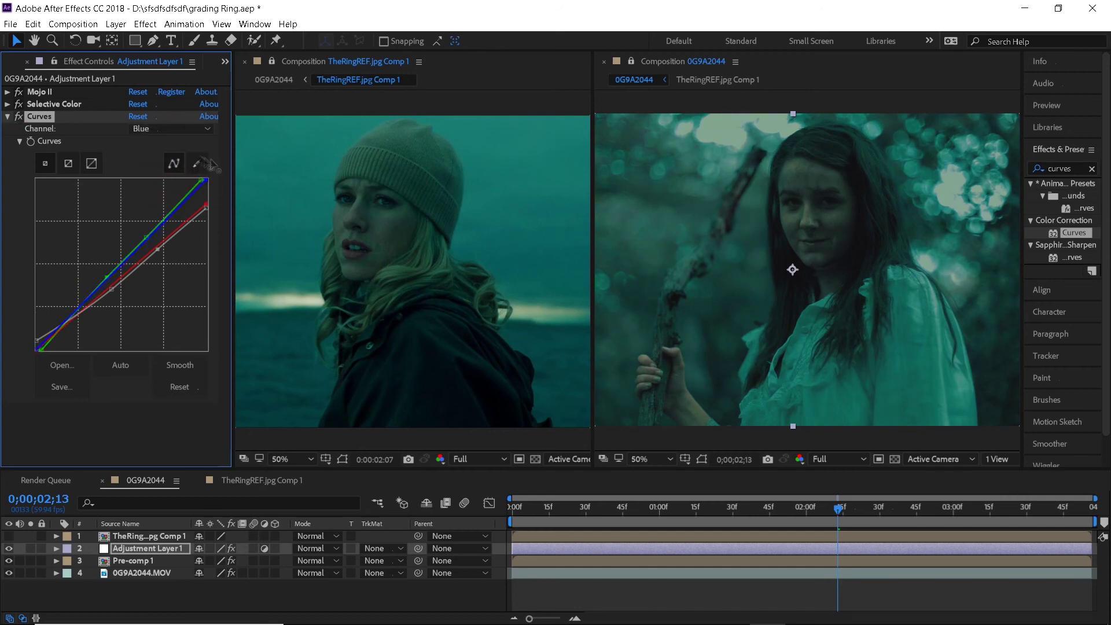
{"action": "left_click_drag", "start_coordinate": [39, 350], "coordinate": [50, 359]}
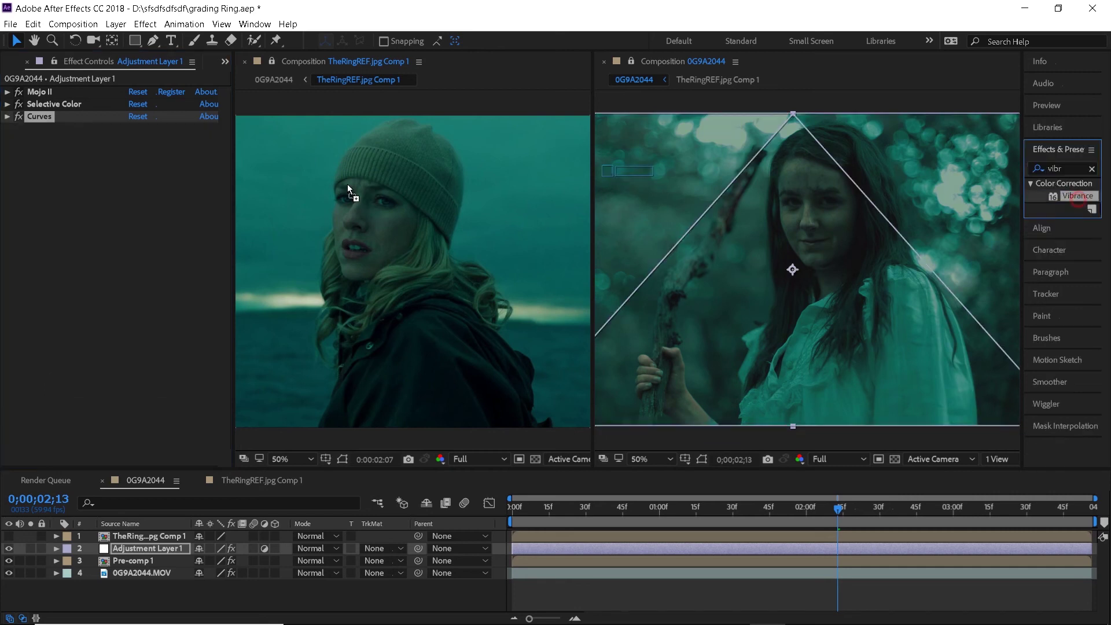
Apply Vibrance to Adjustment Layer 1 and set its Saturation to 25.
{"action": "left_click_drag", "start_coordinate": [350, 192], "coordinate": [350, 193]}
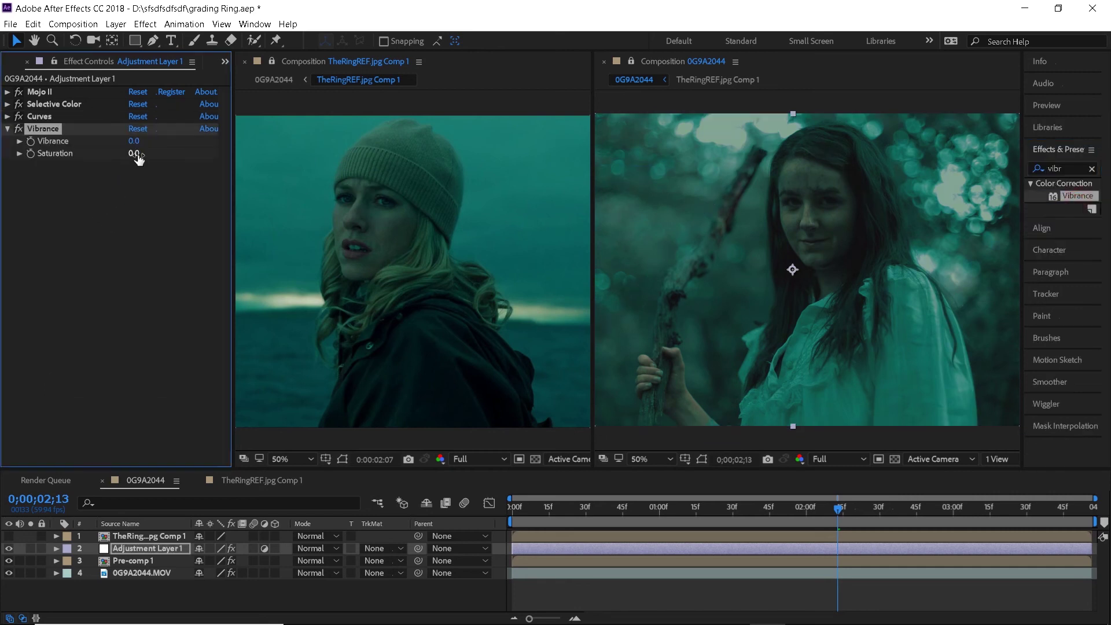
{"action": "mouse_move", "coordinate": [135, 154]}
{"action": "left_mouse_down"}
{"action": "mouse_move", "coordinate": [172, 159]}
{"action": "mouse_move", "coordinate": [154, 157]}
{"action": "left_mouse_up"}
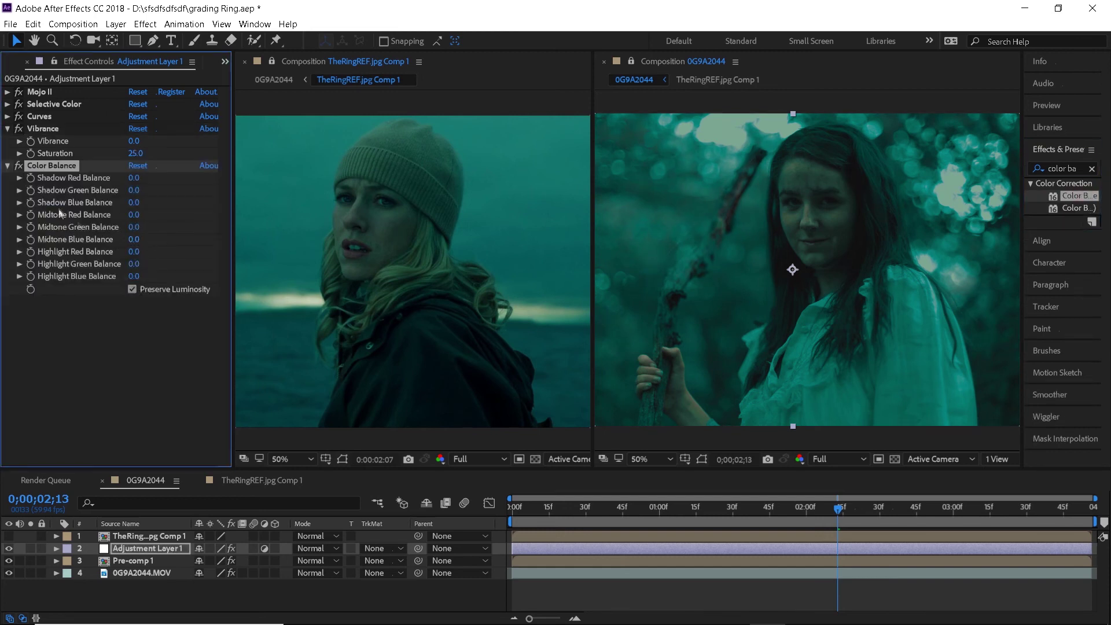
Set Color Balance midtones to red -16, green -3, blue -2 and highlights to red 54, green 4, blue 2, and adjust Shadow Red Balance.
{"action": "left_click_drag", "start_coordinate": [134, 214], "coordinate": [143, 238]}
{"action": "left_click_drag", "start_coordinate": [134, 251], "coordinate": [140, 279]}
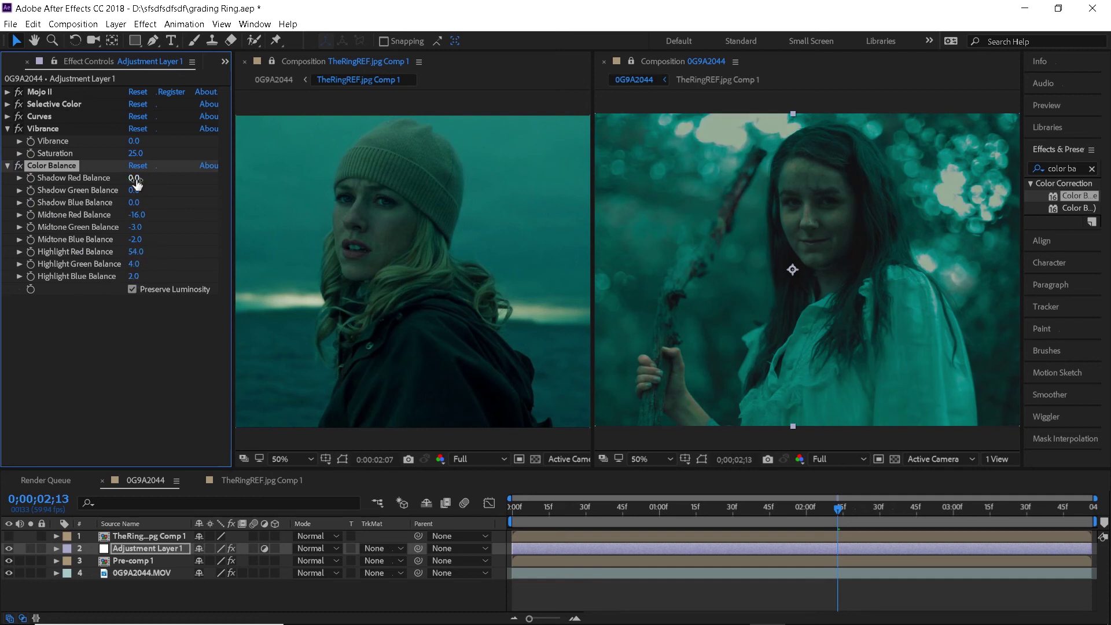
{"action": "left_click_drag", "start_coordinate": [136, 179], "coordinate": [137, 184]}
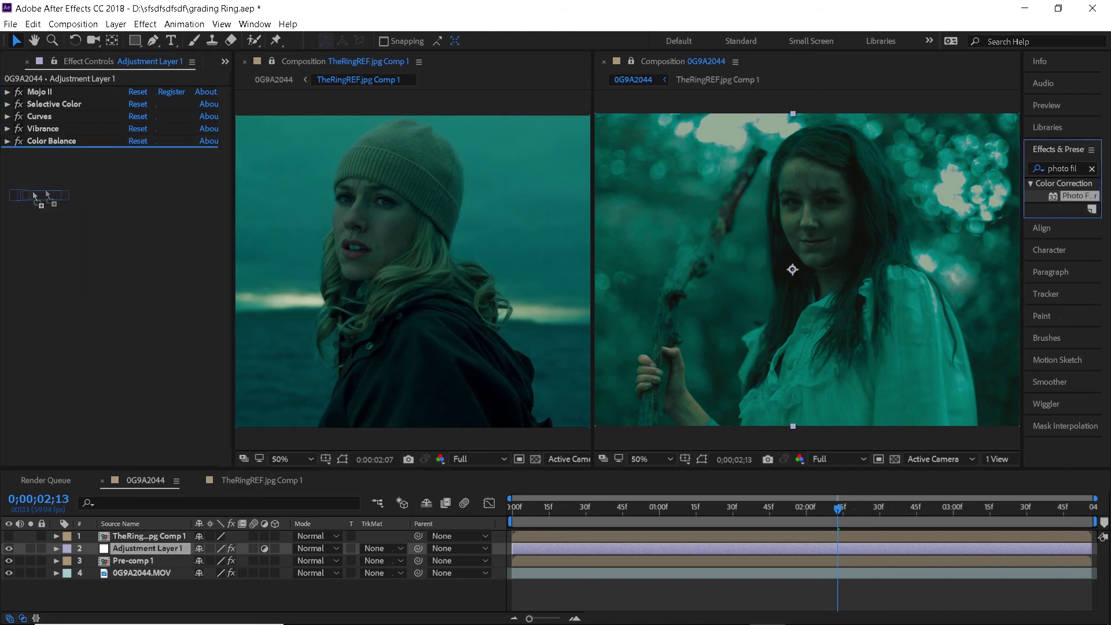
Set Photo Filter to Underwater at 100% Density with Preserve Luminosity off.
{"action": "left_click", "coordinate": [168, 165]}
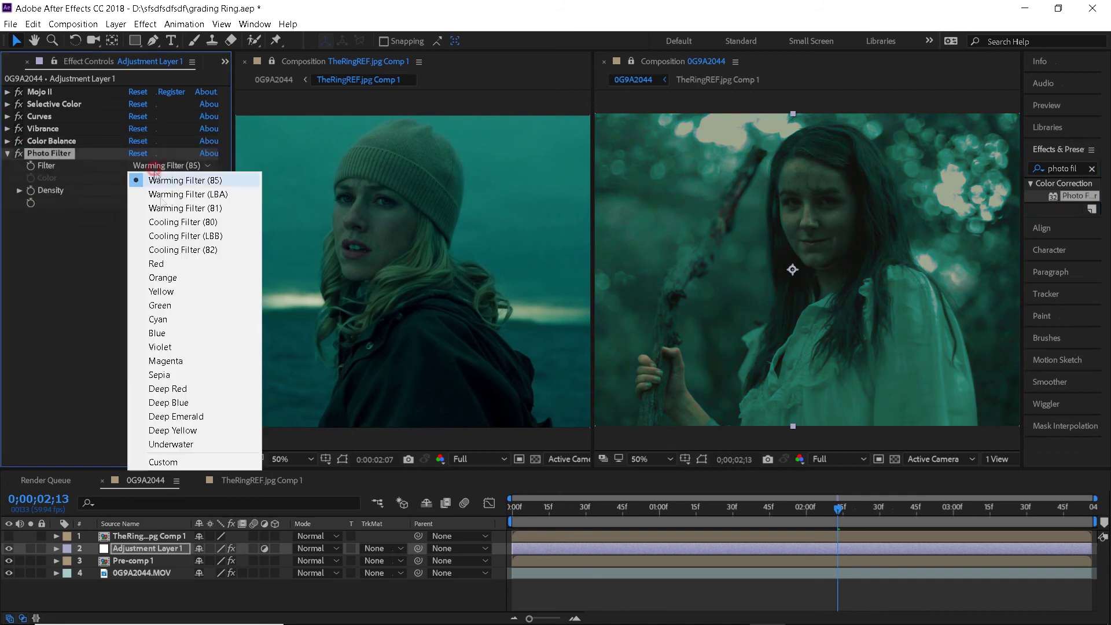
{"action": "left_click", "coordinate": [192, 444]}
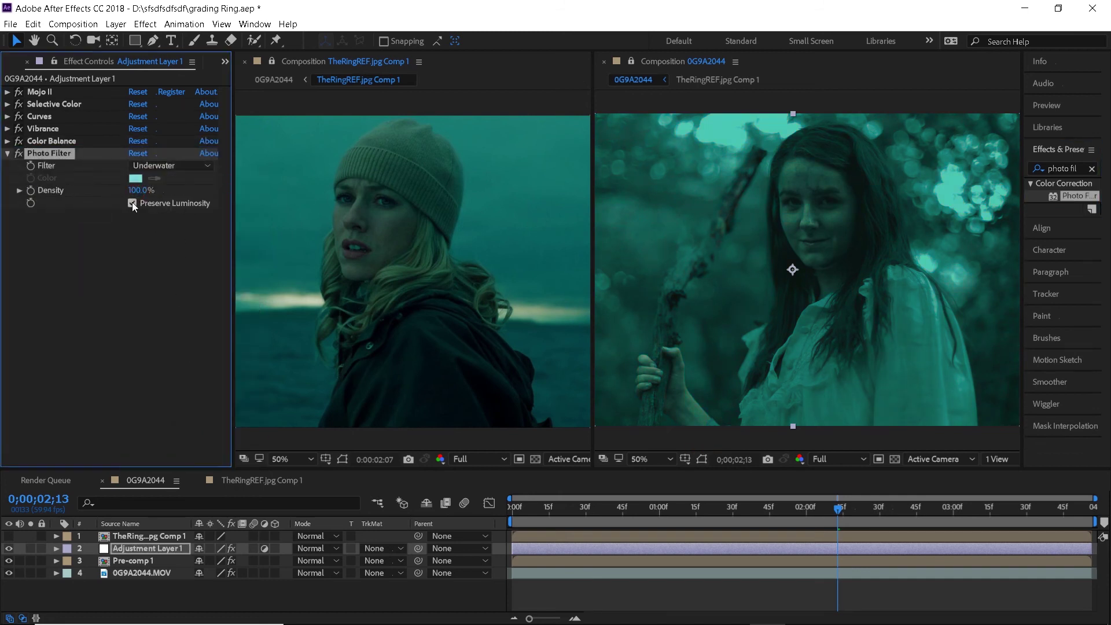
{"action": "left_click", "coordinate": [132, 202]}
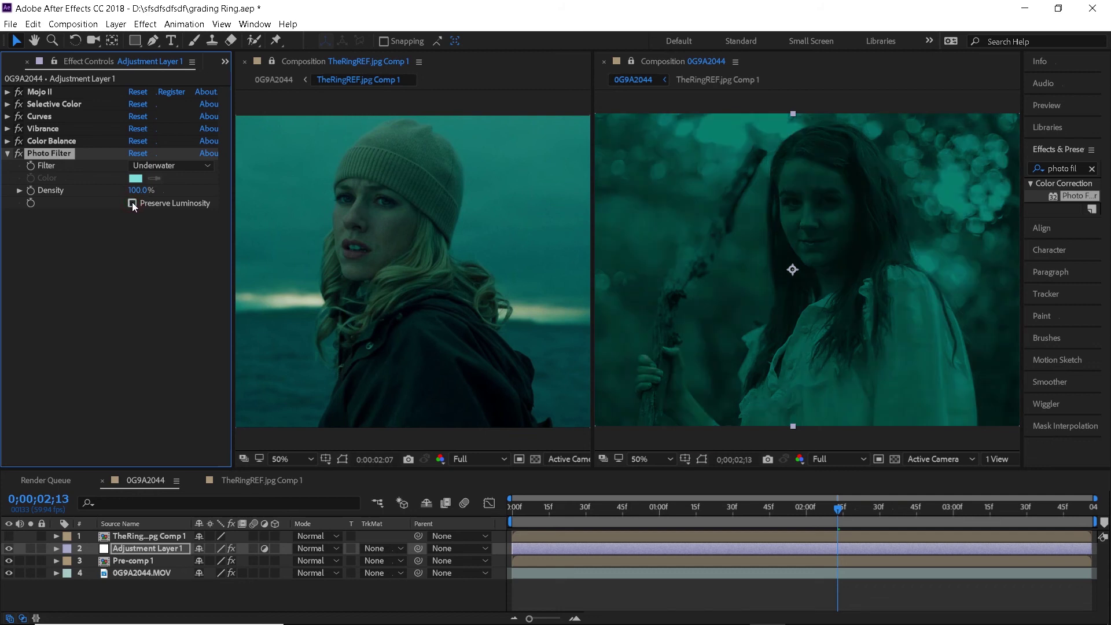
Reveal Photo Filter's Compositing Options on Adjustment Layer 1 and set its Effect Opacity to 50%.
{"action": "left_click", "coordinate": [57, 548]}
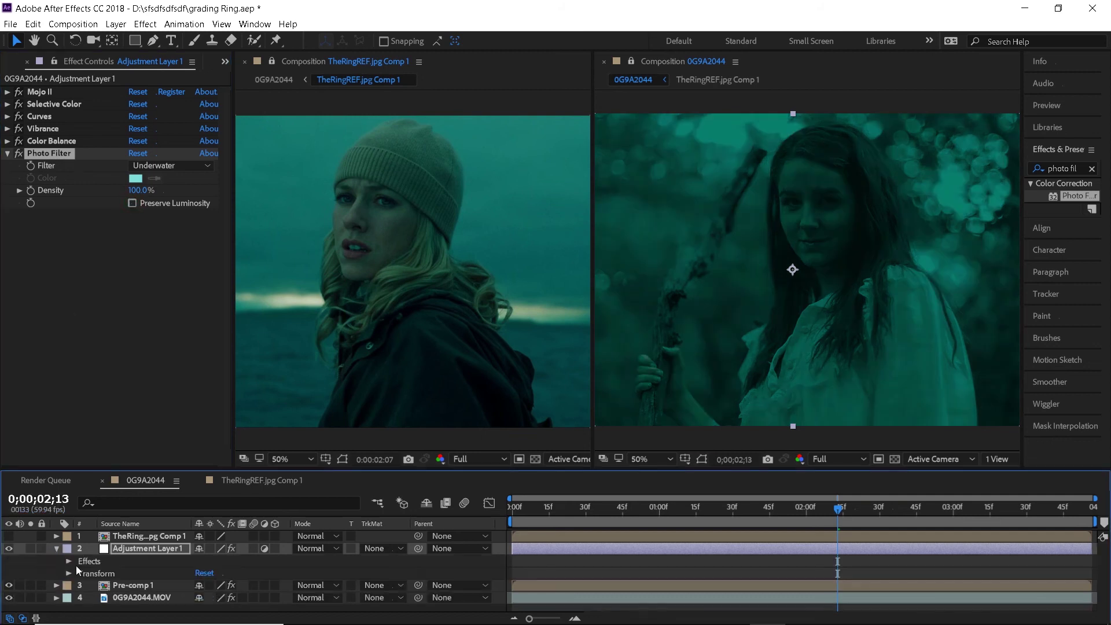
{"action": "left_click", "coordinate": [69, 561]}
{"action": "left_click", "coordinate": [81, 580]}
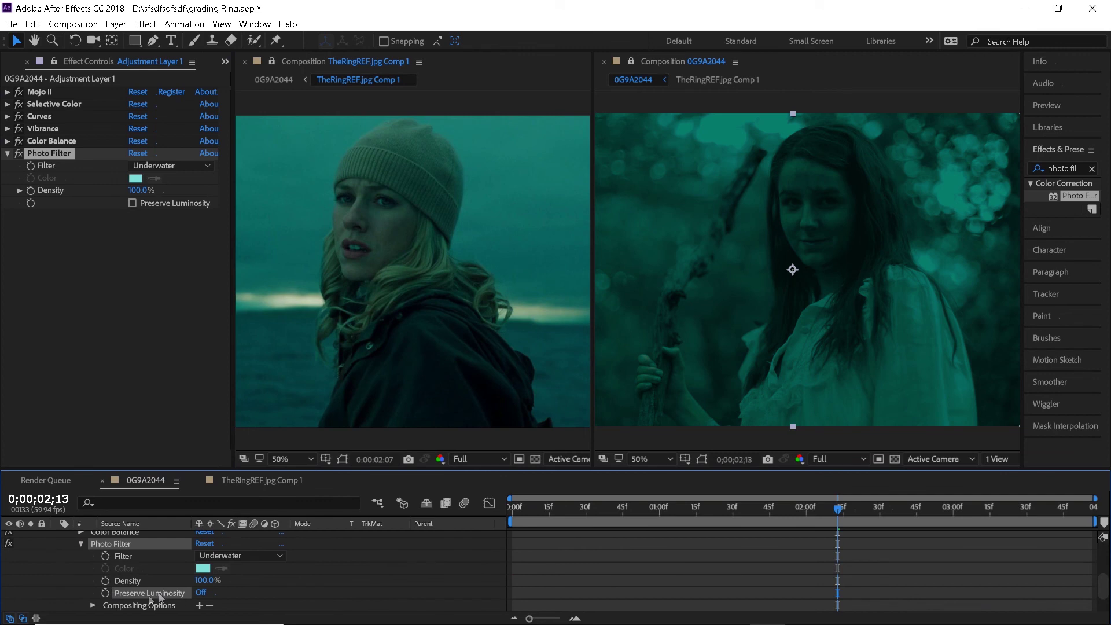
{"action": "left_click", "coordinate": [93, 605]}
{"action": "scroll", "coordinate": [93, 605], "scroll_direction": "down", "scroll_amount": 2}
{"action": "left_click", "coordinate": [202, 568]}
{"action": "type", "text": "50"}
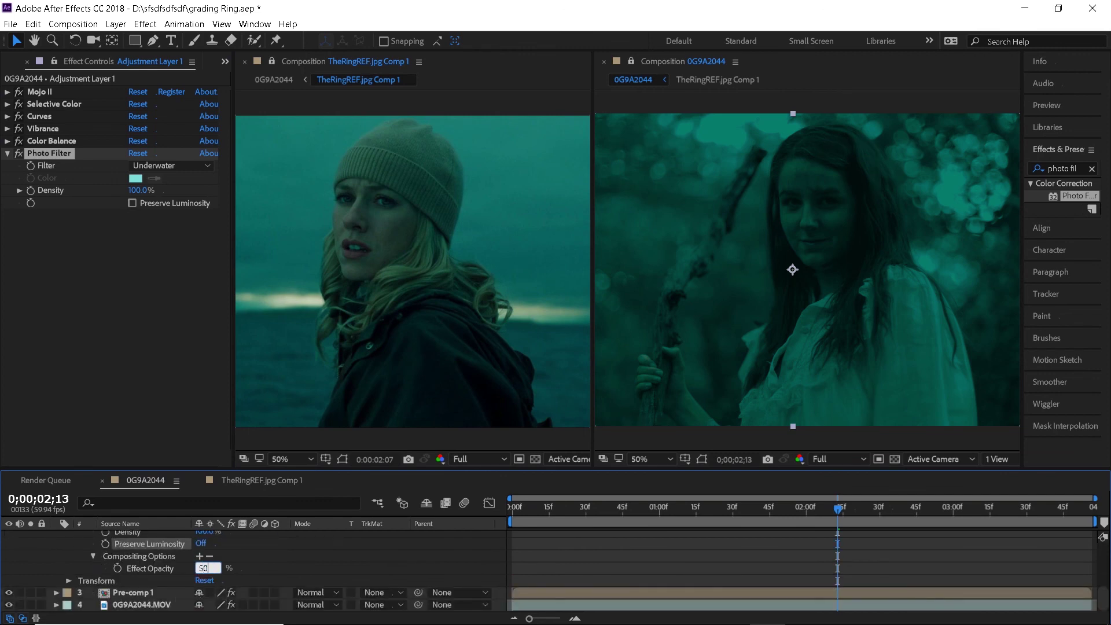
{"action": "key", "text": "Return"}
Compare the forest shot with Photo Filter switched off and on.
{"action": "left_click", "coordinate": [18, 153]}
{"action": "left_click", "coordinate": [18, 153]}
{"action": "left_click", "coordinate": [18, 153]}
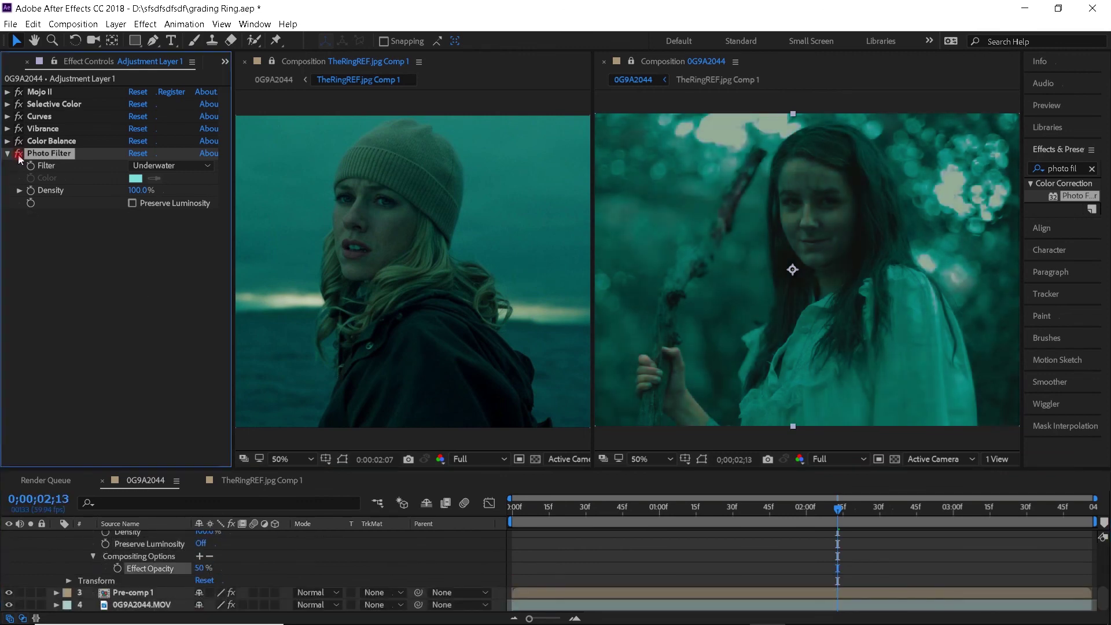
{"action": "left_click", "coordinate": [17, 153]}
{"action": "left_click", "coordinate": [18, 153]}
Set Photo Filter's Effect Opacity to 40% and collapse its effect settings.
{"action": "left_click", "coordinate": [199, 568]}
{"action": "type", "text": "40"}
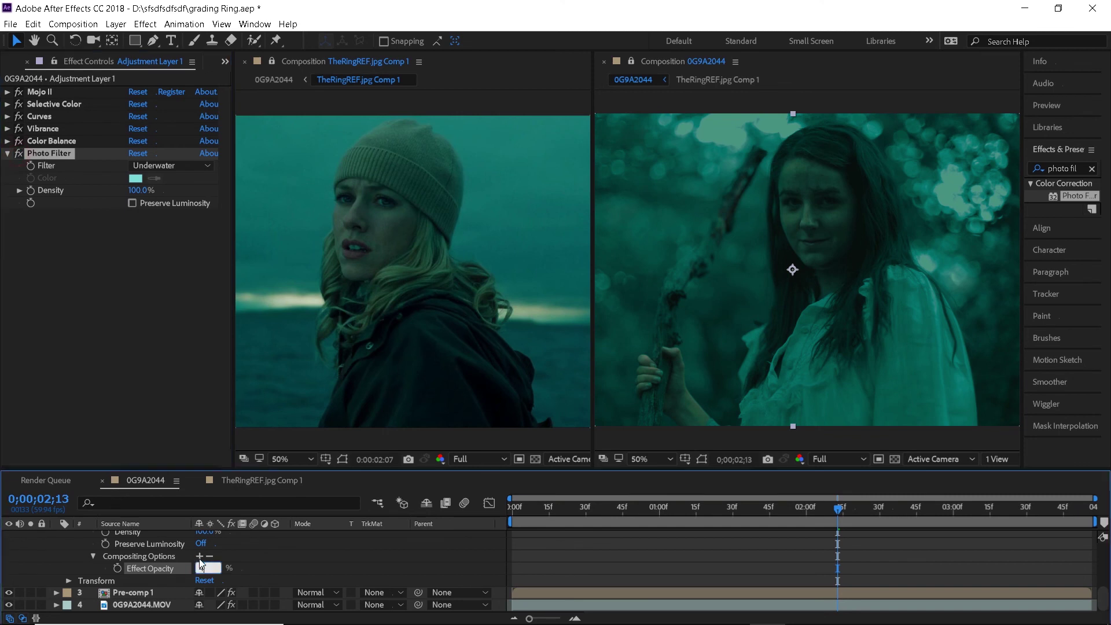
{"action": "key", "text": "Return"}
{"action": "left_click", "coordinate": [8, 153]}
Add a second Photo Filter set to Cyan, disable Preserve Luminosity and adjust its Density.
{"action": "key", "text": "ctrl+alt+shift+e"}
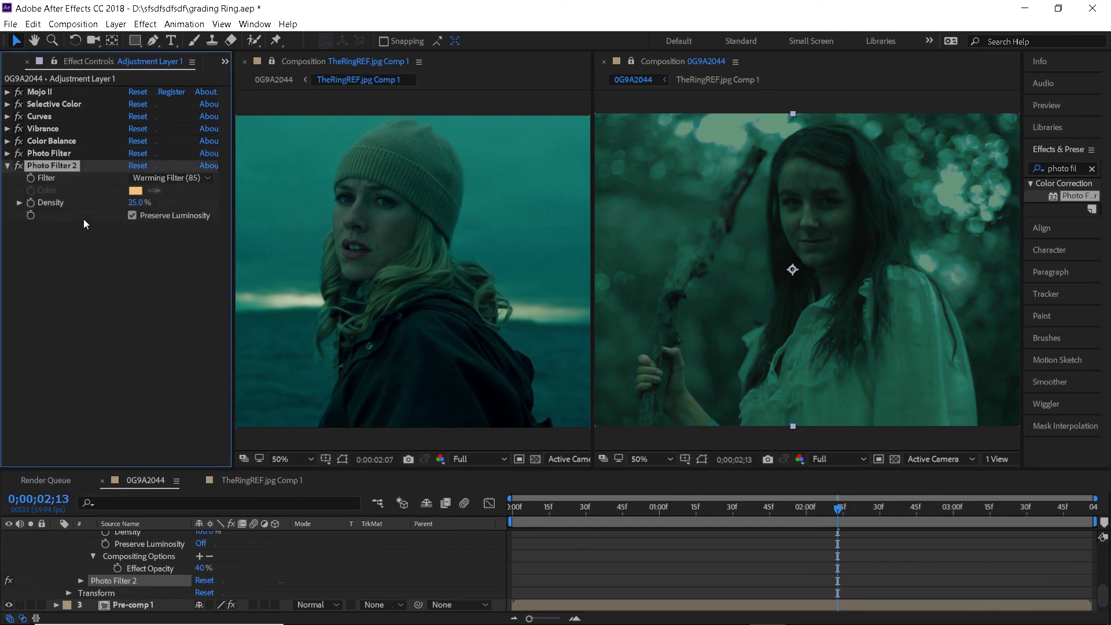
{"action": "left_click", "coordinate": [173, 178]}
{"action": "left_click", "coordinate": [191, 332]}
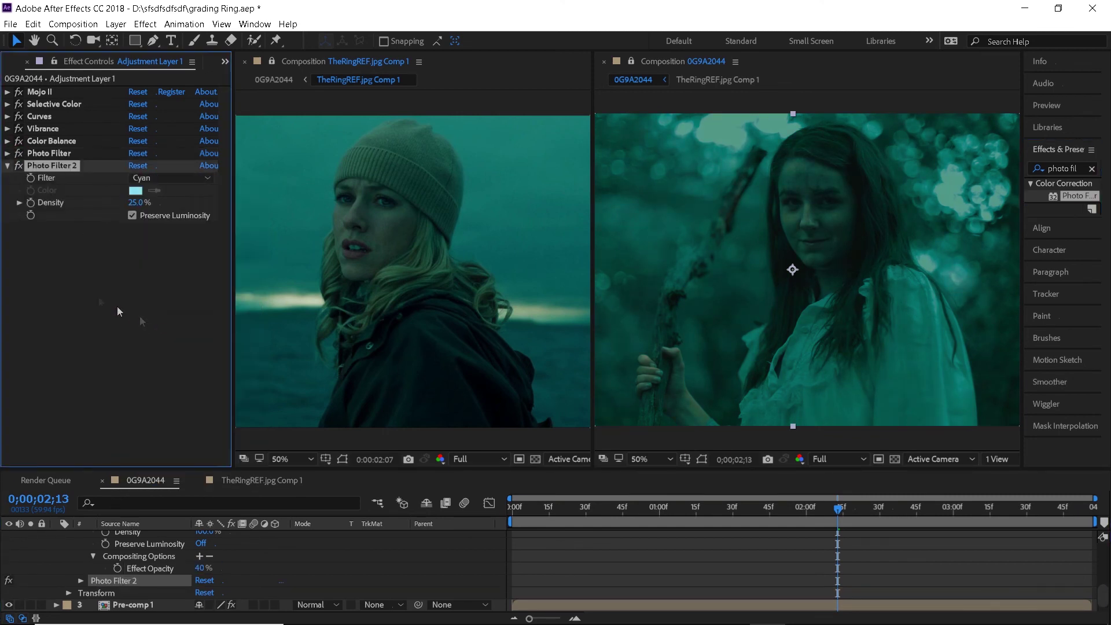
{"action": "left_click", "coordinate": [133, 216]}
{"action": "left_click", "coordinate": [136, 202]}
{"action": "type", "text": "6"}
{"action": "key", "text": "Return"}
{"action": "left_click_drag", "start_coordinate": [137, 206], "coordinate": [148, 202]}
{"action": "left_click", "coordinate": [20, 168]}
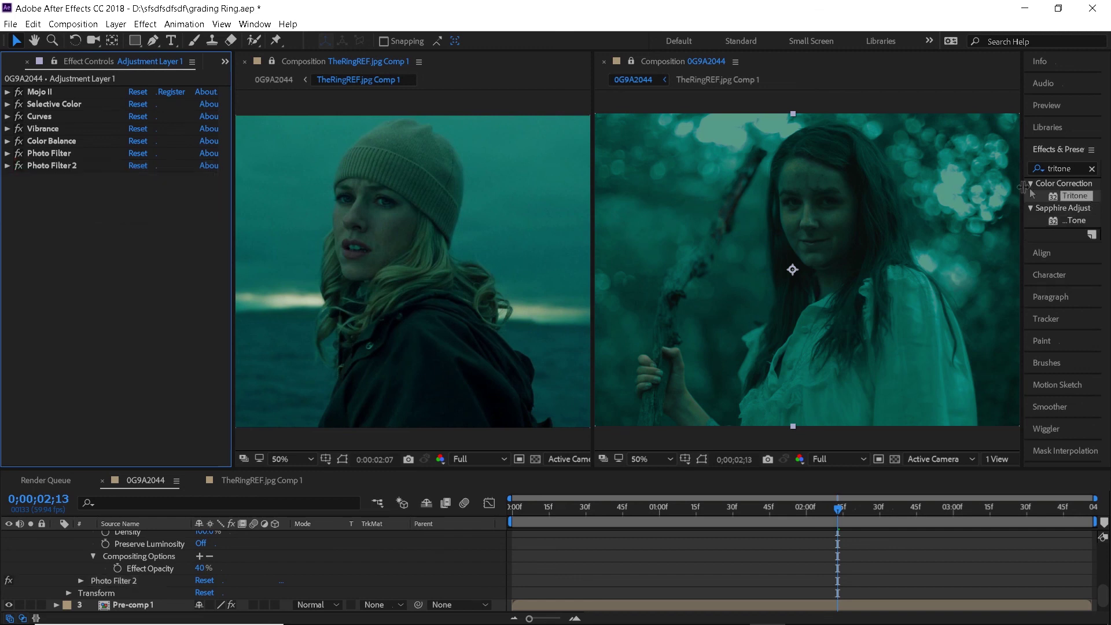
Apply Tritone to Adjustment Layer 1 and sample its Highlights color from the bright horizon in The Ring reference.
{"action": "left_click_drag", "start_coordinate": [1074, 195], "coordinate": [155, 195]}
{"action": "left_click", "coordinate": [154, 194]}
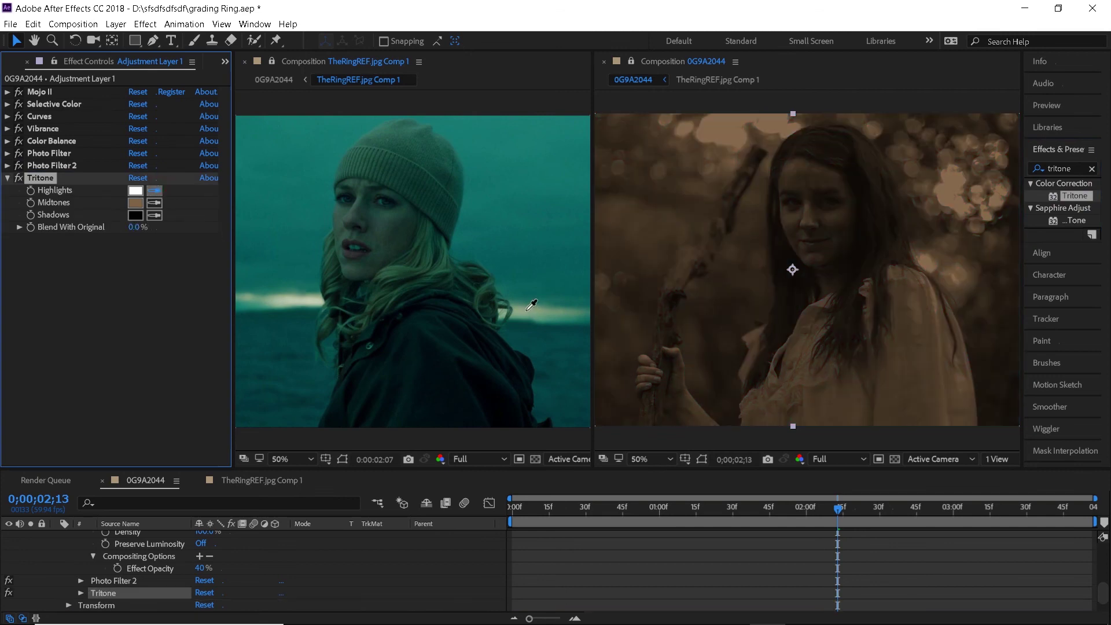
{"action": "left_click", "coordinate": [526, 312]}
{"action": "left_click", "coordinate": [138, 178]}
{"action": "left_click", "coordinate": [154, 190]}
{"action": "left_click", "coordinate": [310, 306]}
Sample Tritone's Midtones from the reference woman's chin, pick its Shadows color and raise Blend With Original.
{"action": "left_click", "coordinate": [154, 202]}
{"action": "left_click", "coordinate": [354, 263]}
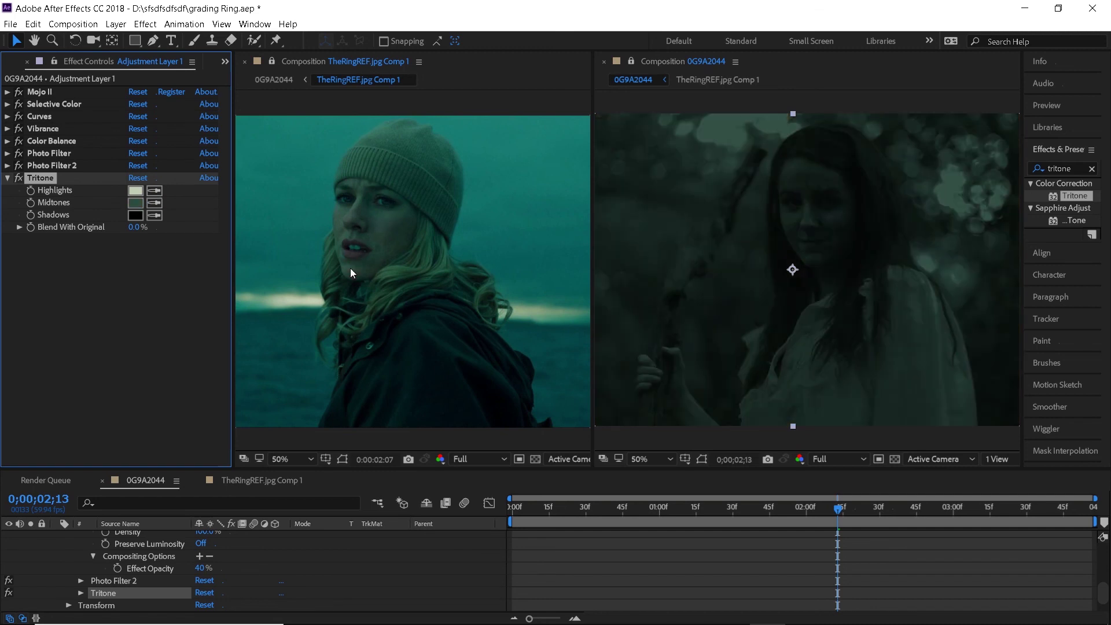
{"action": "left_click", "coordinate": [153, 215]}
{"action": "mouse_move", "coordinate": [137, 228]}
{"action": "left_mouse_down"}
{"action": "mouse_move", "coordinate": [230, 234]}
{"action": "mouse_move", "coordinate": [140, 234]}
{"action": "left_mouse_up"}
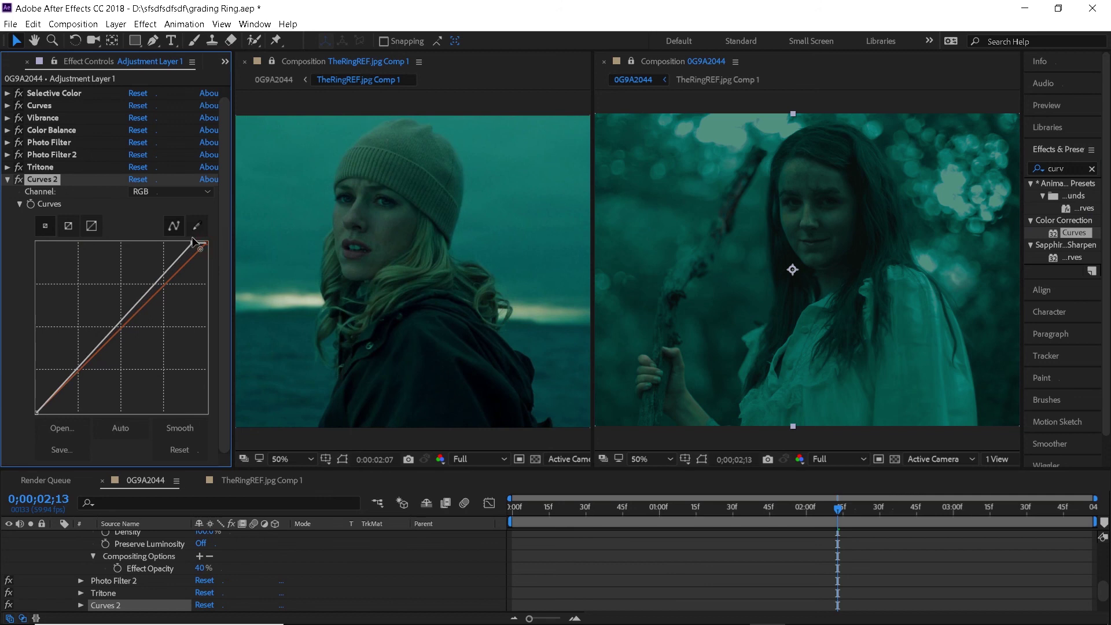
Increase contrast in Curves 2 by moving the RGB white and black points inward, and compare the effect's result.
{"action": "left_click_drag", "start_coordinate": [192, 238], "coordinate": [189, 235]}
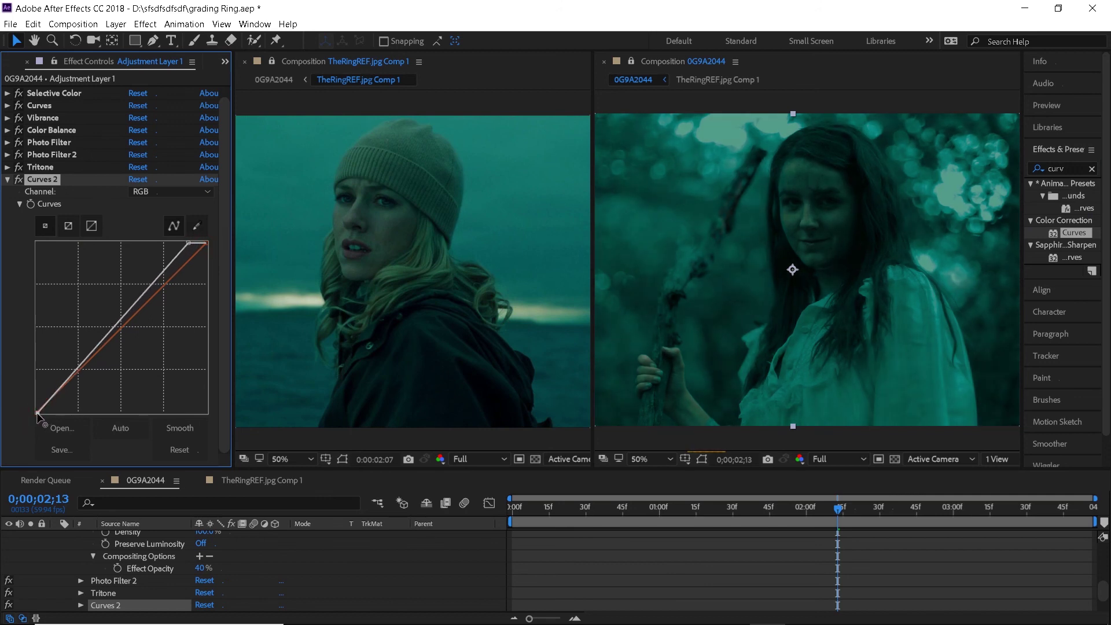
{"action": "left_click_drag", "start_coordinate": [37, 412], "coordinate": [40, 414]}
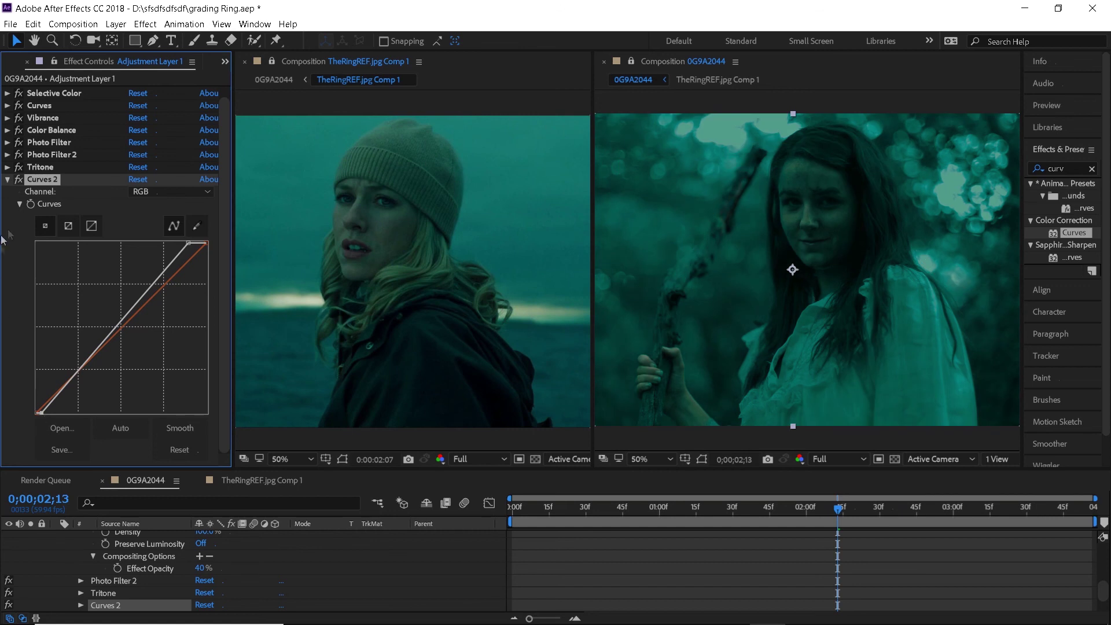
{"action": "left_click", "coordinate": [18, 180]}
Reveal the Compositing Options of Curves 2 and lower its Effect Opacity.
{"action": "scroll", "coordinate": [75, 544], "scroll_direction": "down", "scroll_amount": 3}
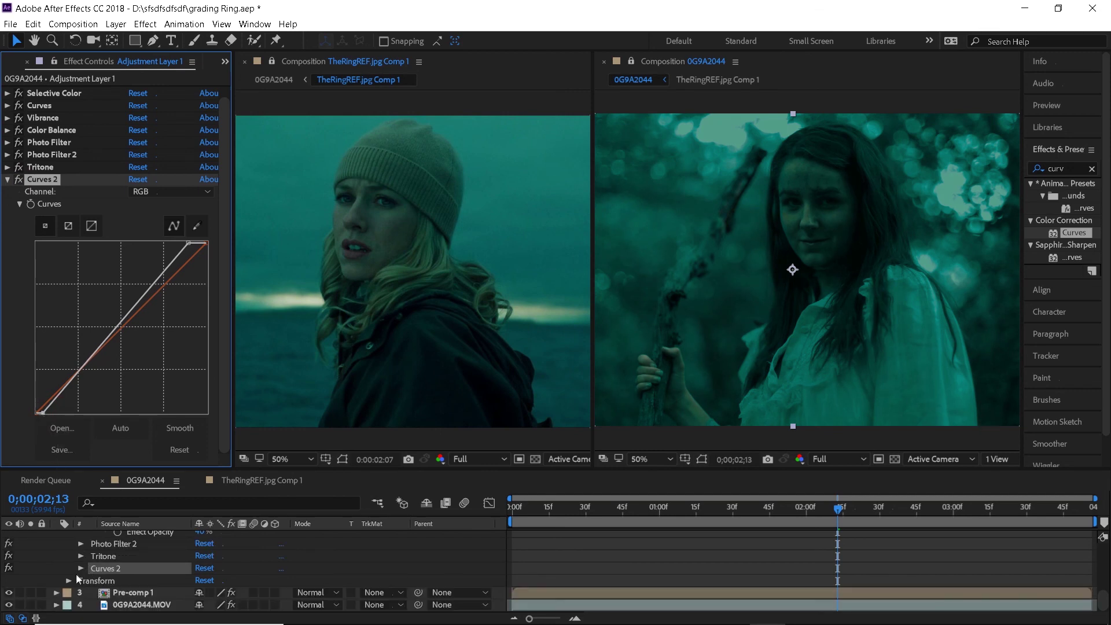
{"action": "left_click", "coordinate": [81, 571]}
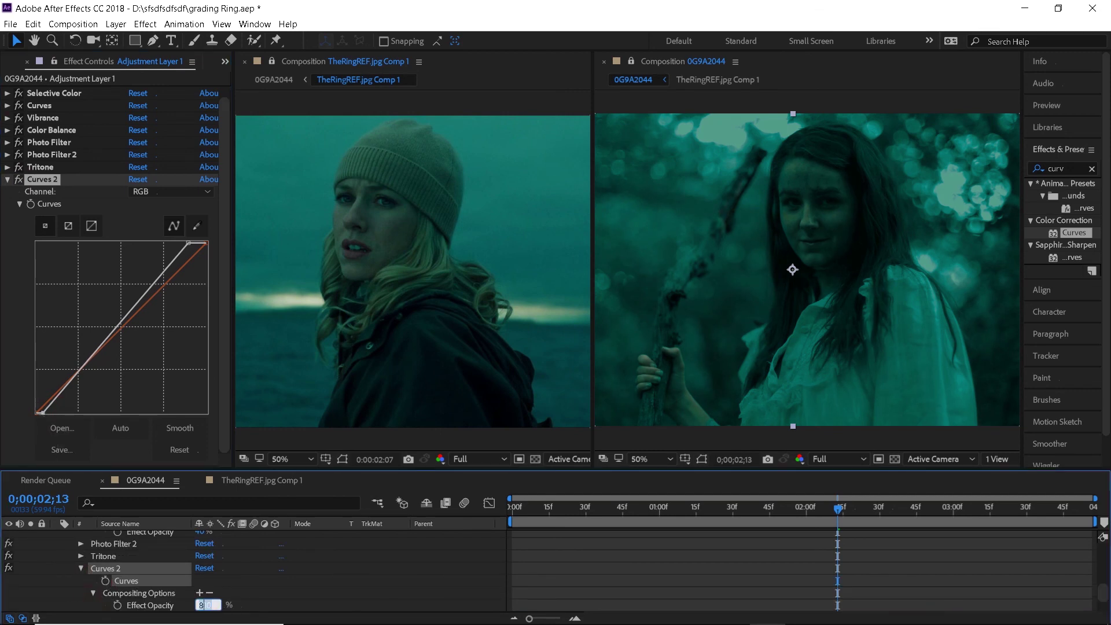
{"action": "key", "text": "Return"}
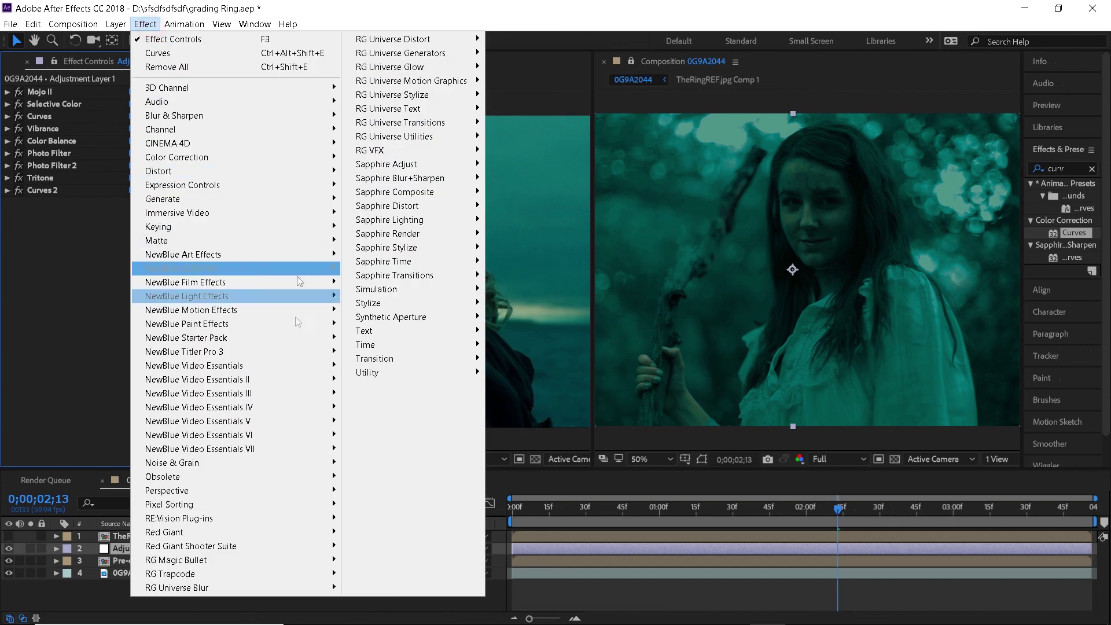
Apply Magic Bullet Looks to Adjustment Layer 1 and load the Beverly look from the Enhancements collection.
{"action": "mouse_move", "coordinate": [272, 559]}
{"action": "left_click", "coordinate": [401, 535]}
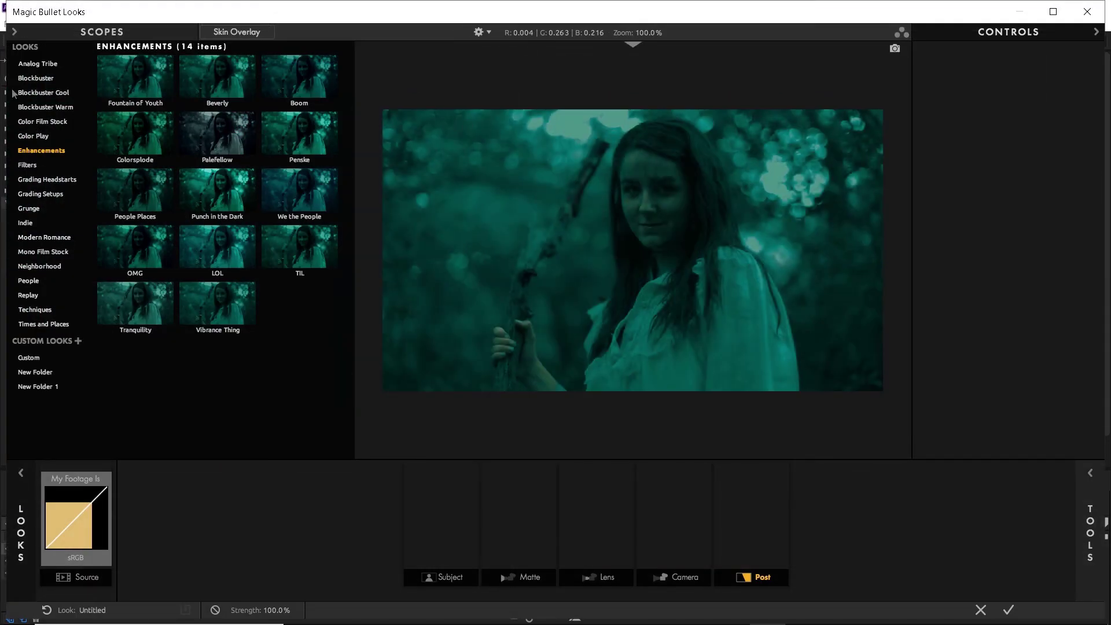
{"action": "left_click", "coordinate": [216, 73]}
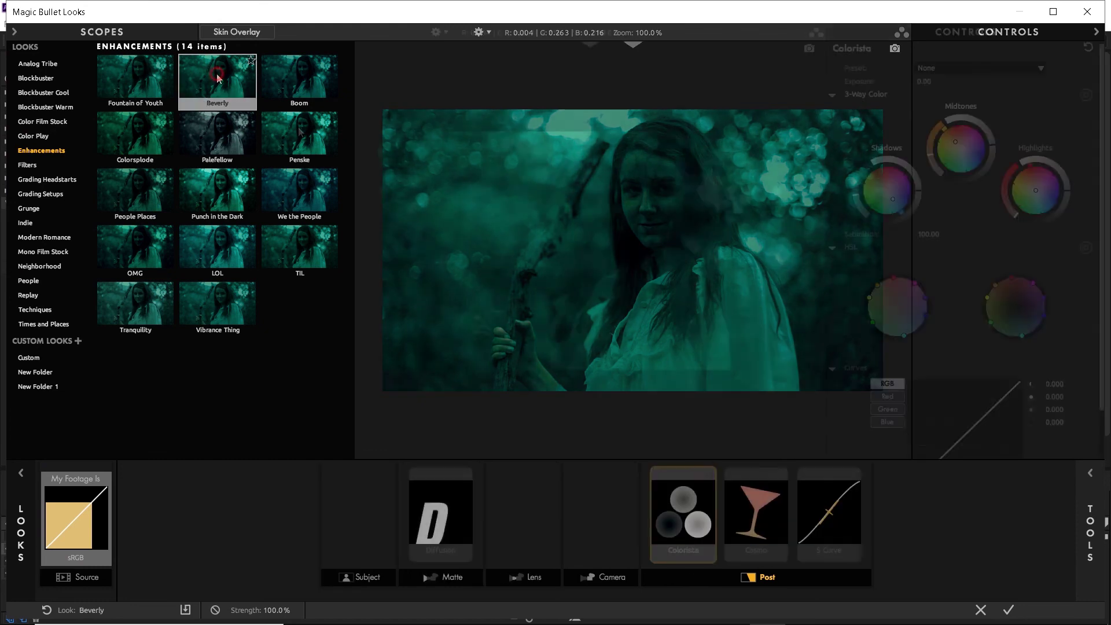
Delete the cocktail-glass tool and the S Curve tool from the Beverly look, keeping Colorista and Diffusion.
{"action": "left_click", "coordinate": [756, 512]}
{"action": "key", "text": "Delete"}
{"action": "left_click", "coordinate": [807, 511]}
{"action": "key", "text": "Delete"}
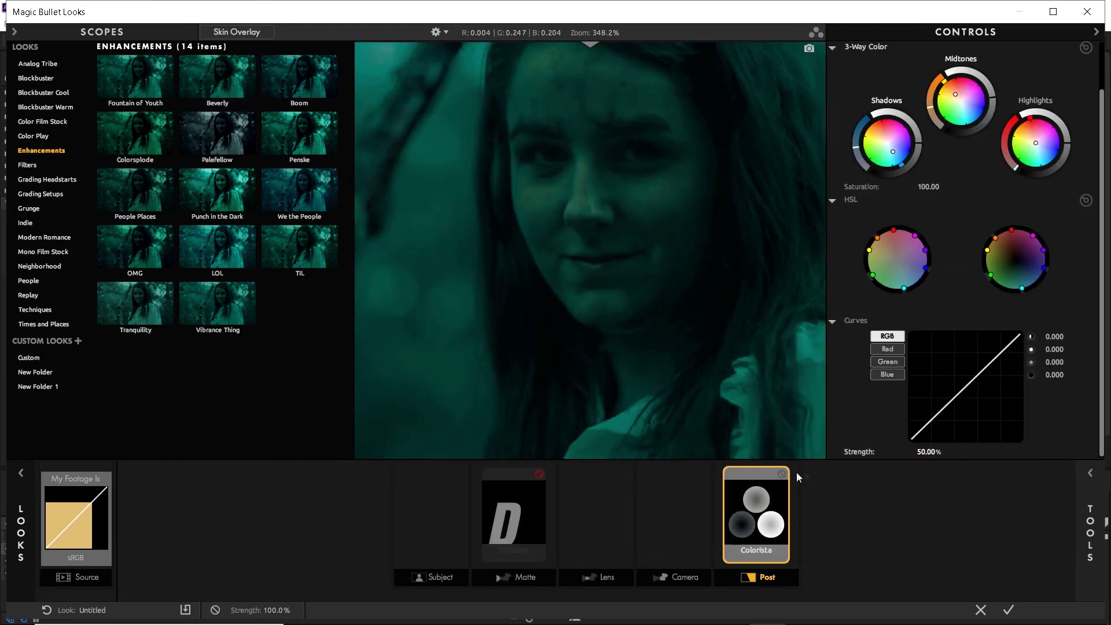
Add a Lens Vignette to the look's Lens stage and switch it off.
{"action": "left_click", "coordinate": [1090, 532]}
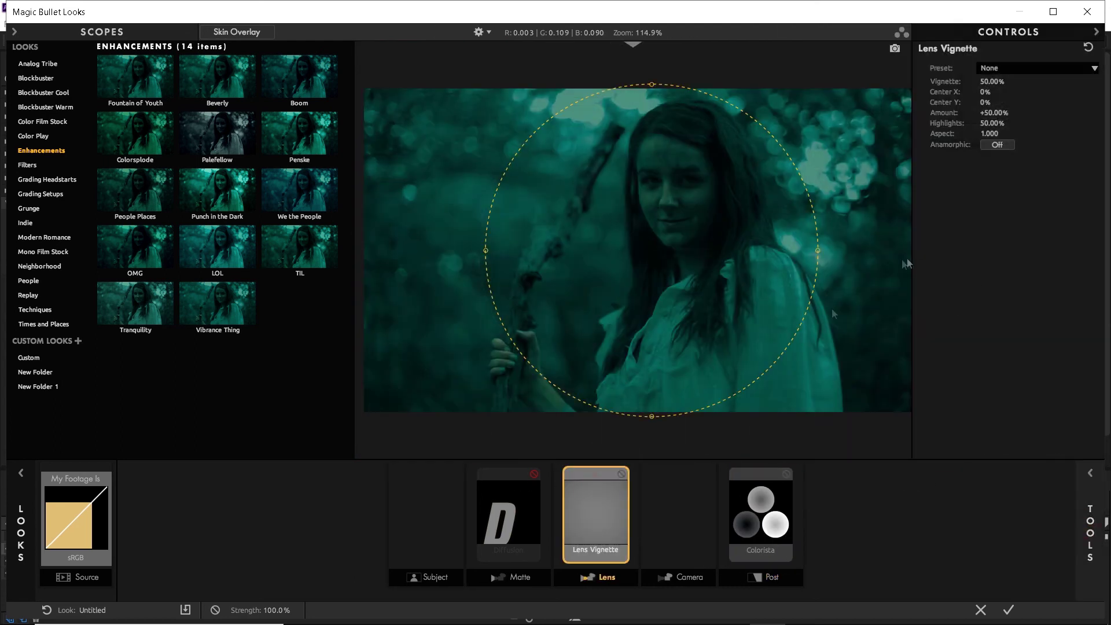
{"action": "left_click", "coordinate": [621, 474]}
Enable Diffusion with Glow at 9.30% and Highlights Only at 16.70%, and compare the image with and without it.
{"action": "left_click", "coordinate": [534, 474]}
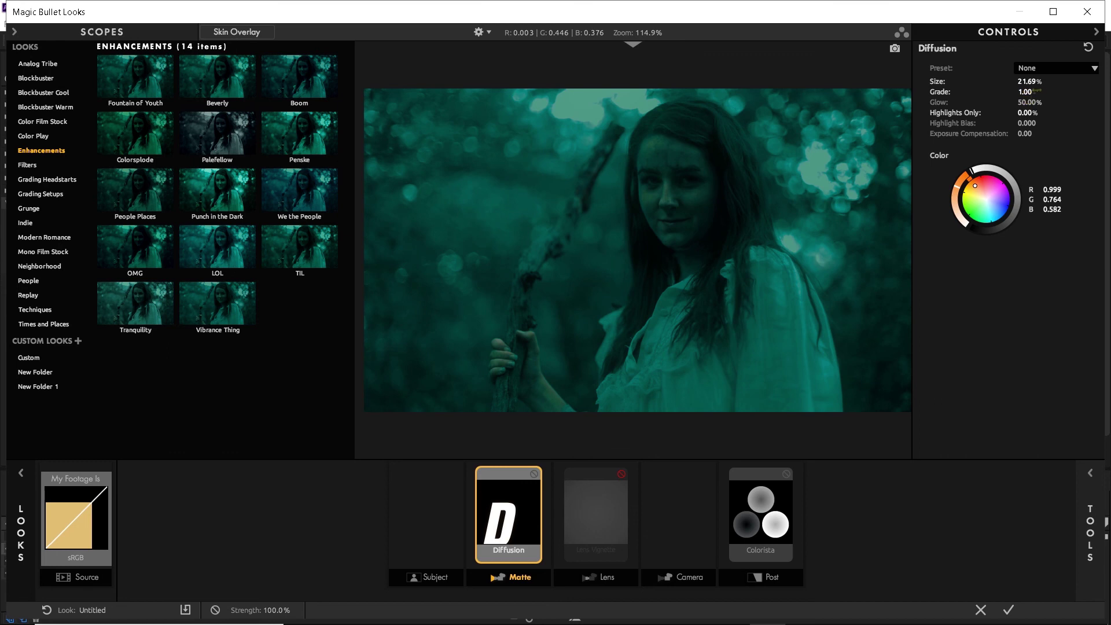
{"action": "left_click_drag", "start_coordinate": [1027, 113], "coordinate": [1042, 113]}
{"action": "left_click", "coordinate": [534, 474]}
{"action": "left_click", "coordinate": [533, 473]}
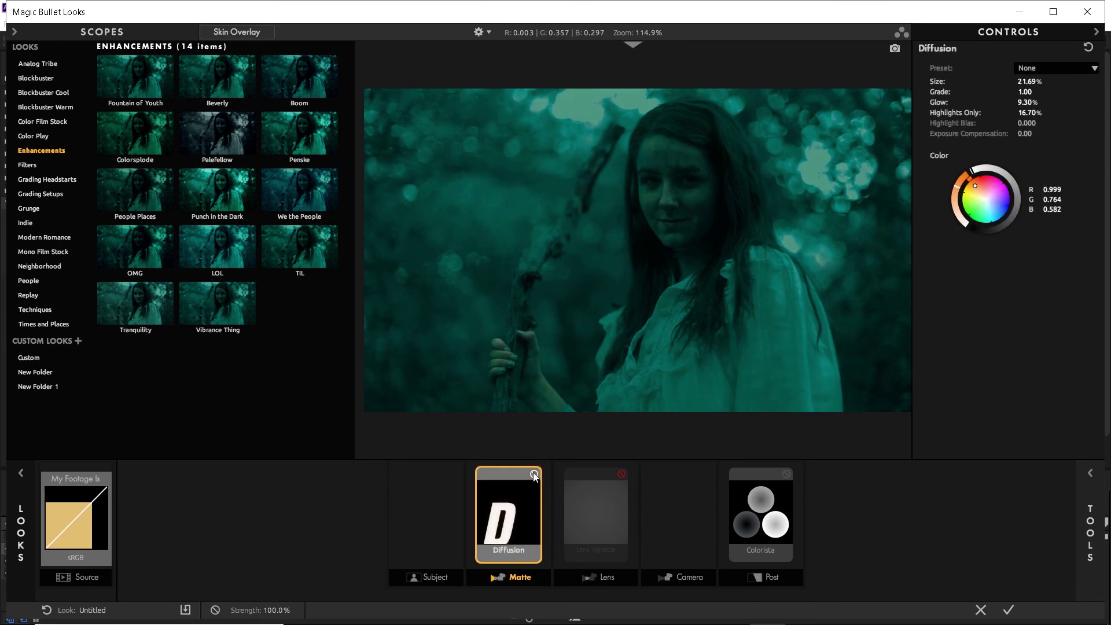
{"action": "left_click", "coordinate": [534, 473]}
{"action": "left_click", "coordinate": [533, 474]}
Switch the Lens Vignette back on and stretch its ellipse taller and wider beyond the frame's upper edge and towards its sides.
{"action": "left_click", "coordinate": [620, 474]}
{"action": "scroll", "coordinate": [605, 342], "scroll_direction": "down", "scroll_amount": 1}
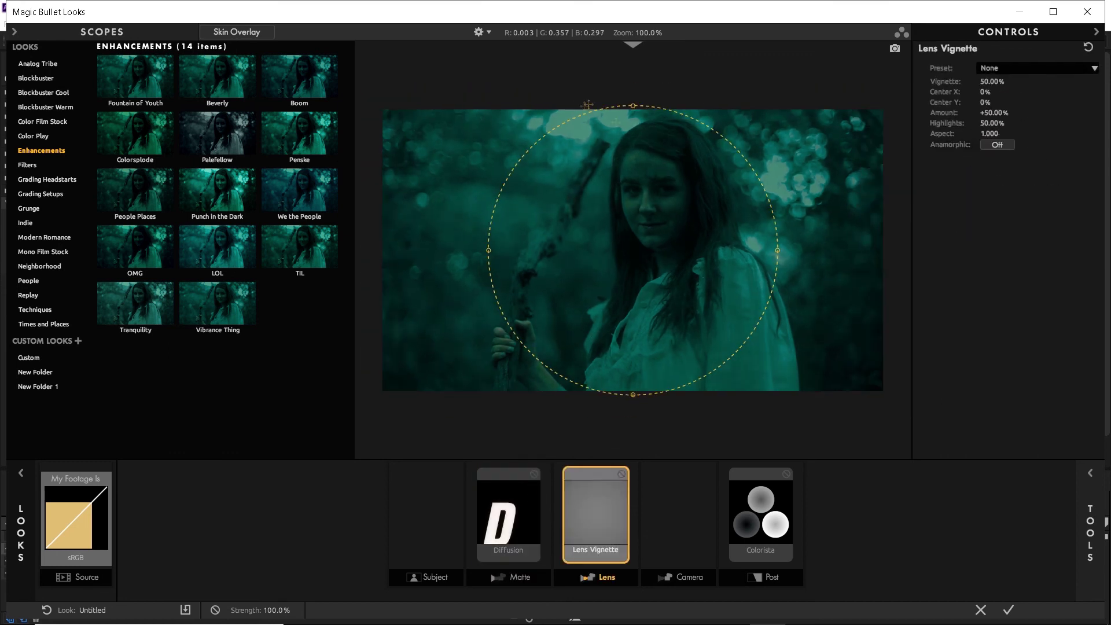
{"action": "left_click_drag", "start_coordinate": [633, 108], "coordinate": [633, 79]}
{"action": "left_click_drag", "start_coordinate": [778, 250], "coordinate": [868, 250]}
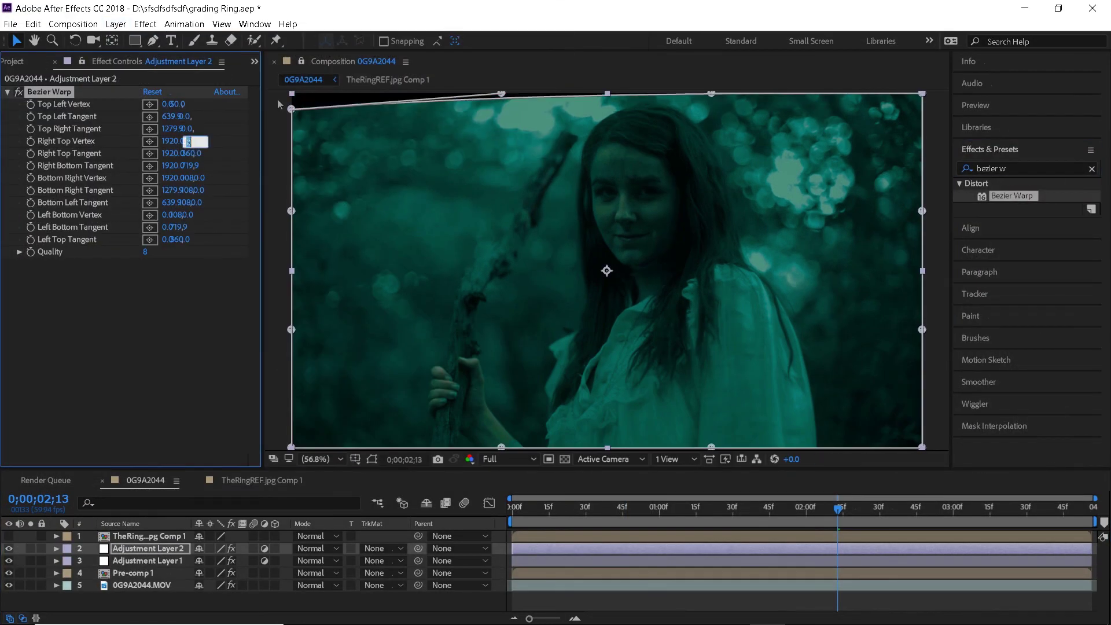
Lower Bezier Warp's Right Top Vertex on Adjustment Layer 2 to match the height of the Top Left Vertex.
{"action": "key", "text": "Return"}
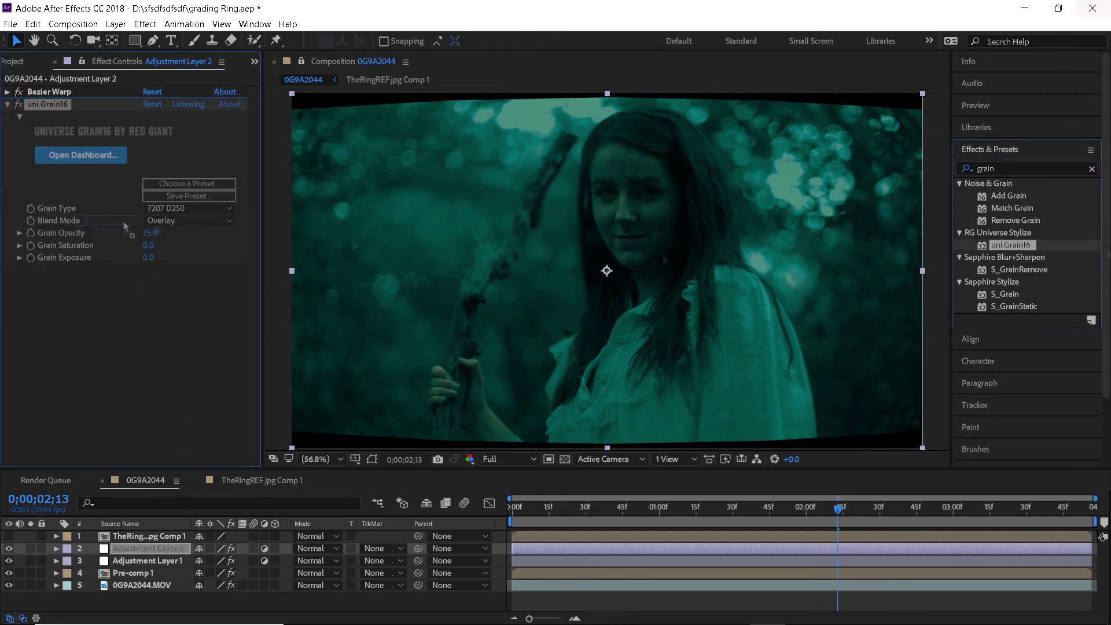
Set uni.Grain16's Grain Type to 7219 T500, inspect the grain up close and raise Grain Exposure.
{"action": "left_click", "coordinate": [189, 208]}
{"action": "left_click", "coordinate": [168, 220]}
{"action": "scroll", "coordinate": [532, 228], "scroll_direction": "up", "scroll_amount": 1}
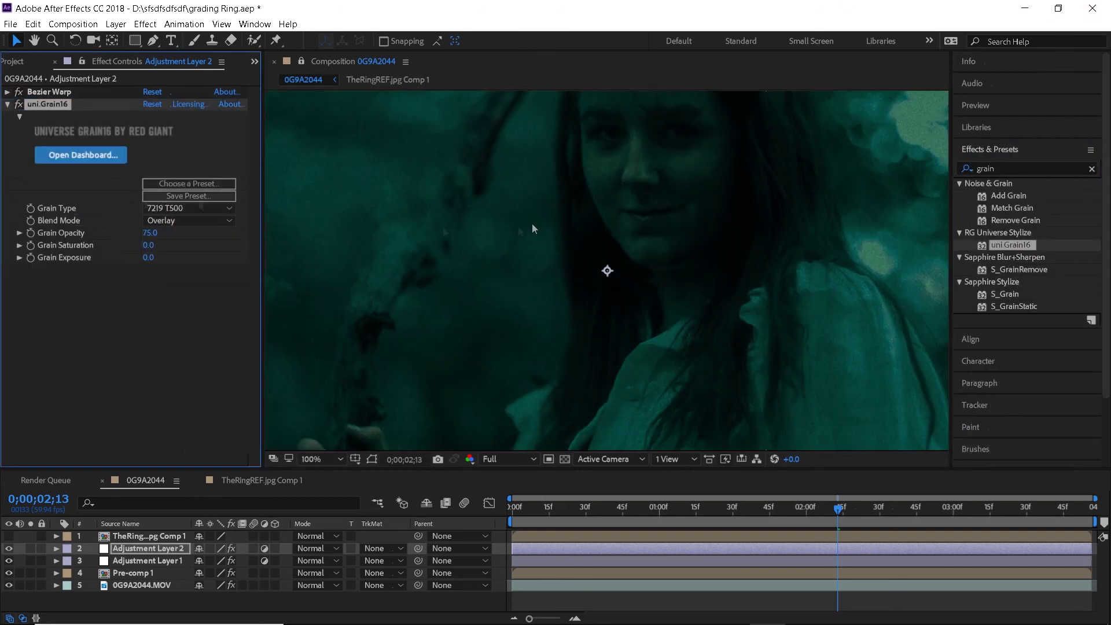
{"action": "scroll", "coordinate": [590, 250], "scroll_direction": "down", "scroll_amount": 1}
{"action": "scroll", "coordinate": [590, 250], "scroll_direction": "up", "scroll_amount": 1}
{"action": "scroll", "coordinate": [474, 253], "scroll_direction": "down", "scroll_amount": 1}
{"action": "left_click_drag", "start_coordinate": [148, 257], "coordinate": [161, 248]}
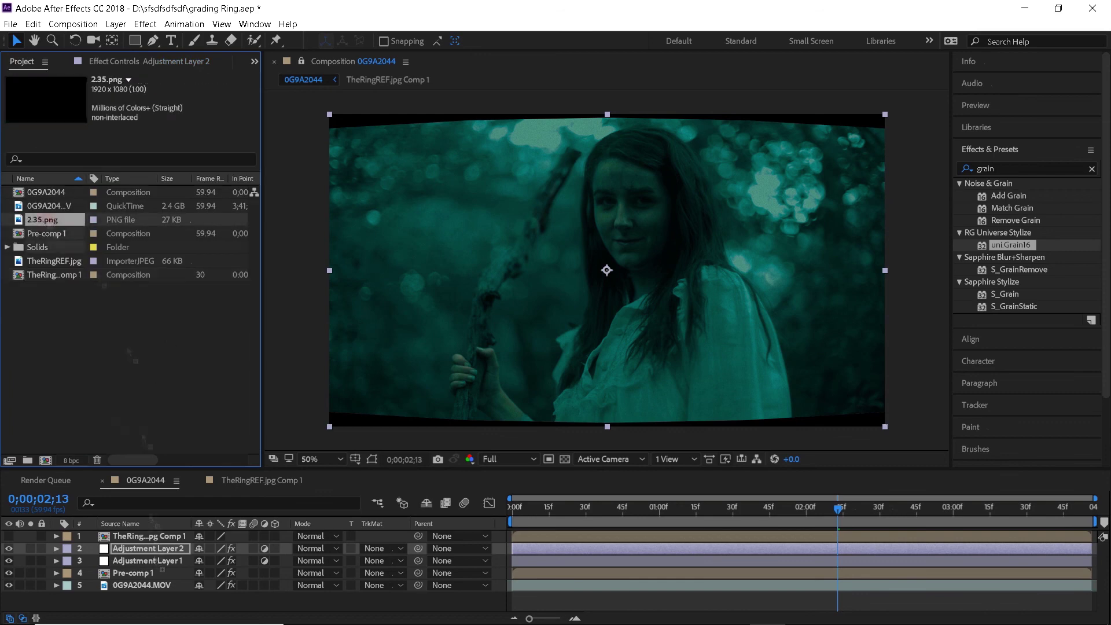